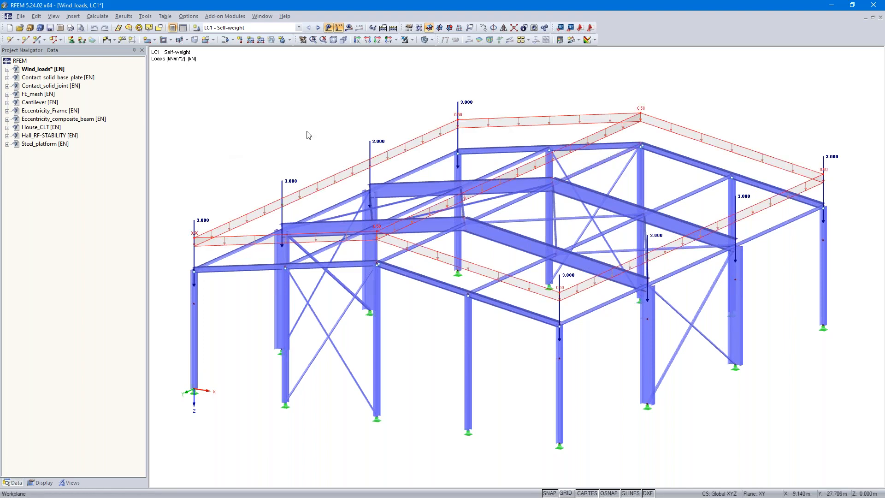
# Step: Display load case LC2 and look through the available load generators for snow and wind on walls and roofs
pyautogui.click(319, 28)
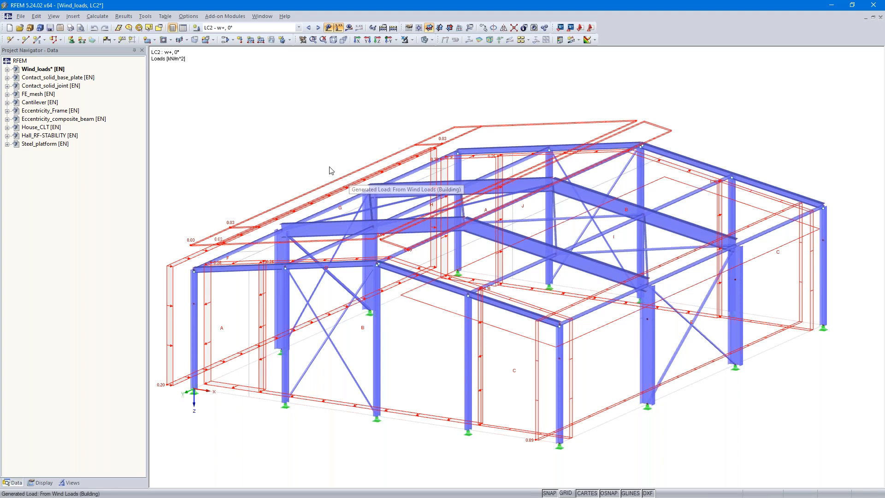
pyautogui.click(145, 18)
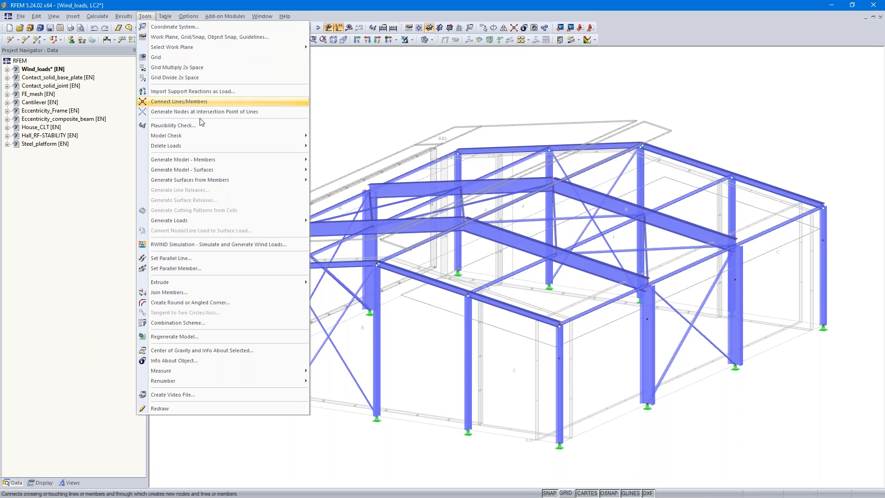
pyautogui.moveTo(223, 219)
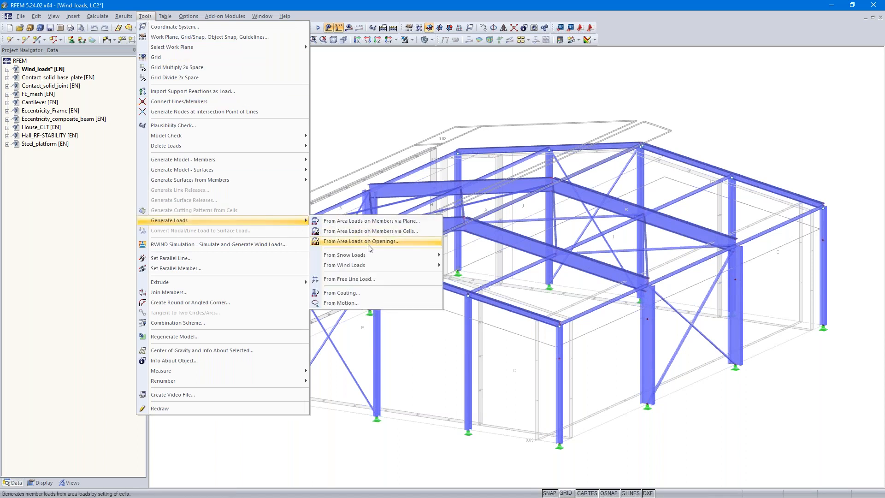
pyautogui.moveTo(371, 257)
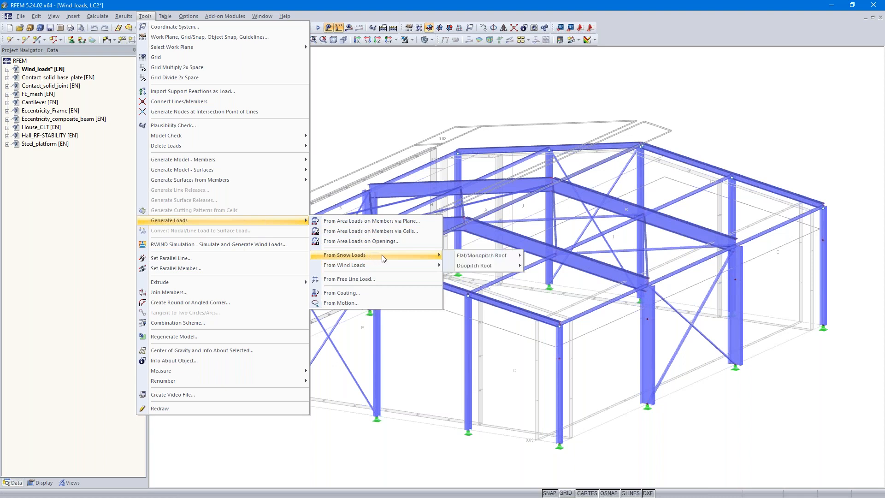
pyautogui.moveTo(392, 269)
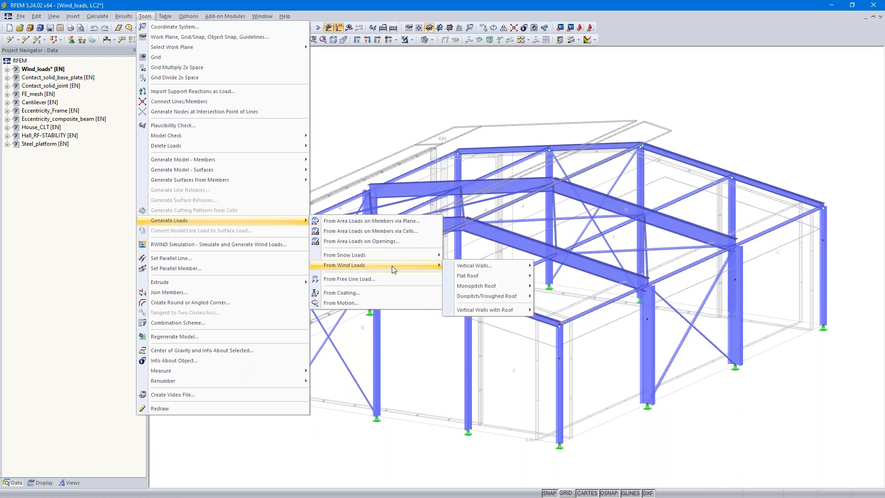
pyautogui.moveTo(494, 270)
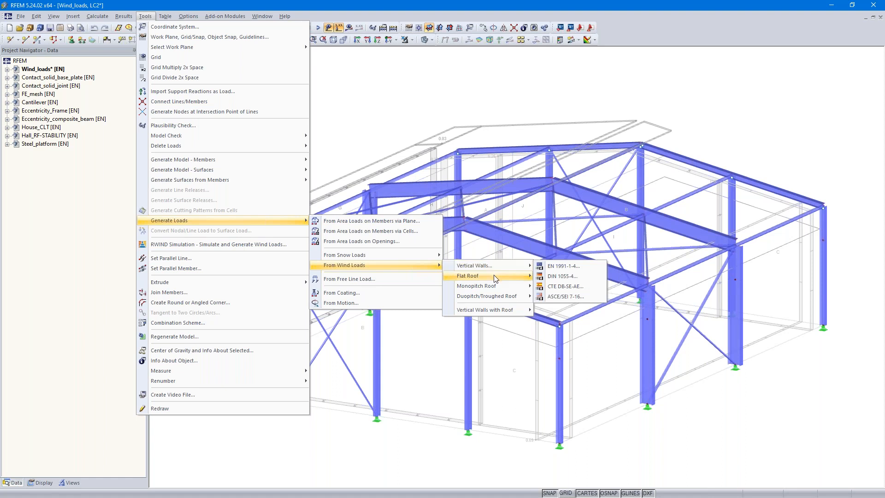
pyautogui.moveTo(508, 286)
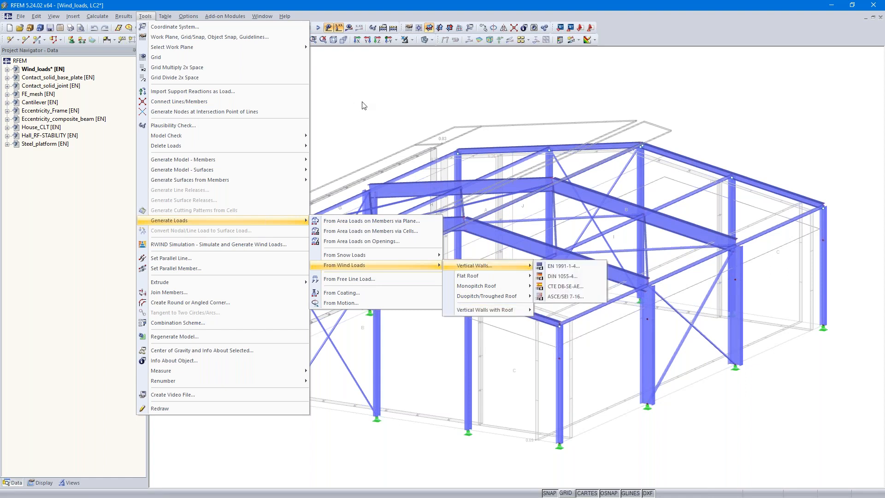
pyautogui.click(561, 310)
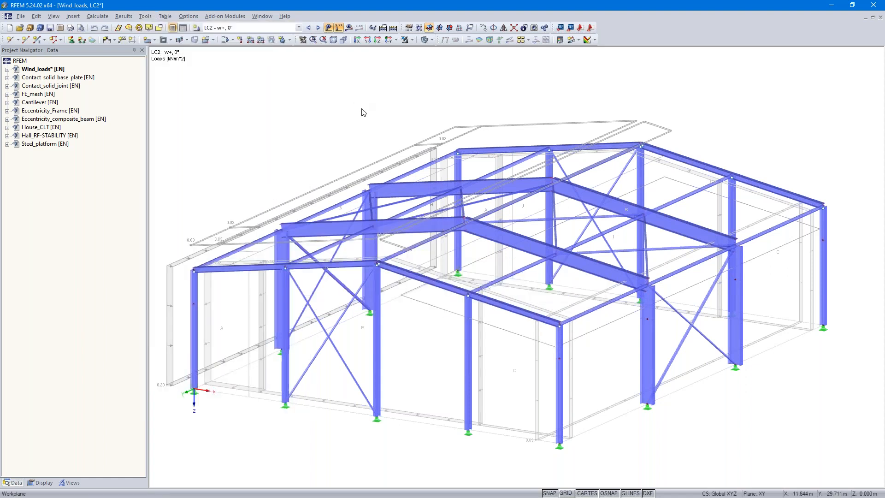
# Step: Examine the settings and National Annex options of LC2's generated wind load on vertical walls with roof, then cancel
pyautogui.doubleClick(381, 164)
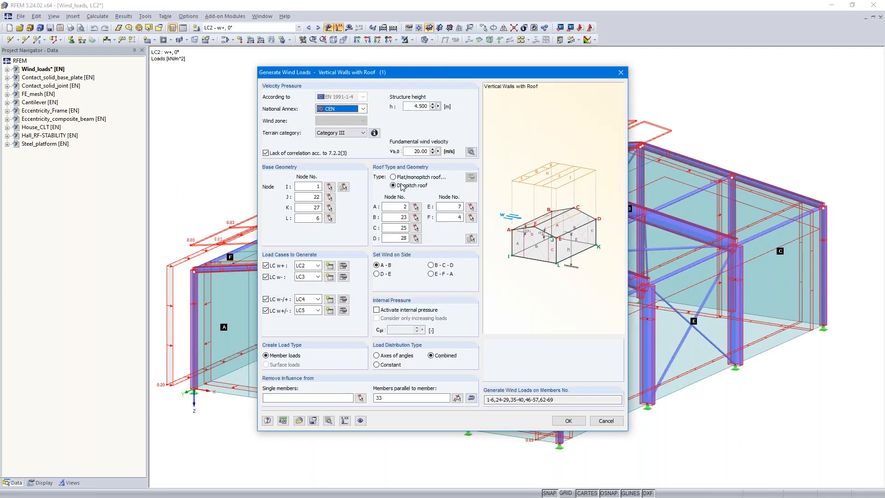
pyautogui.click(364, 110)
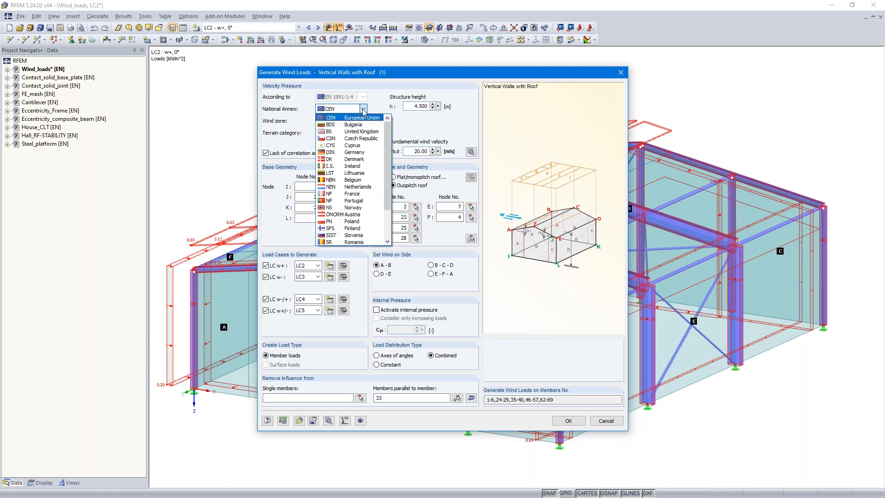
pyautogui.click(364, 111)
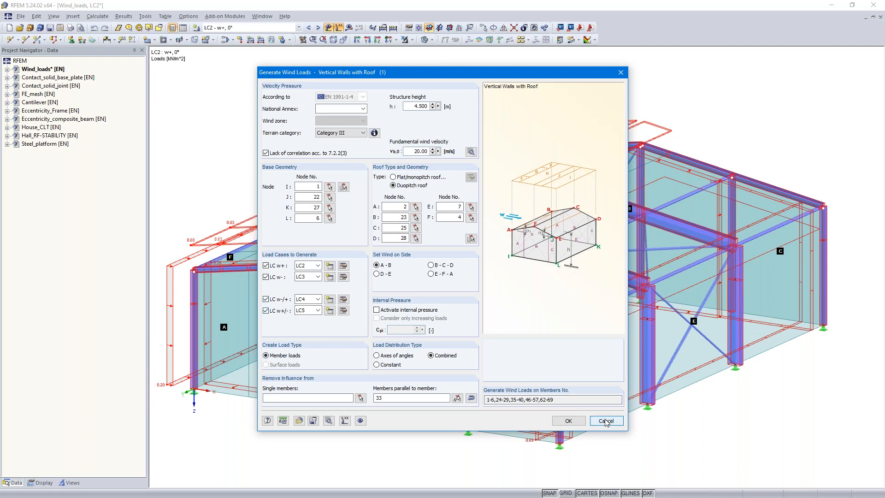
pyautogui.click(606, 421)
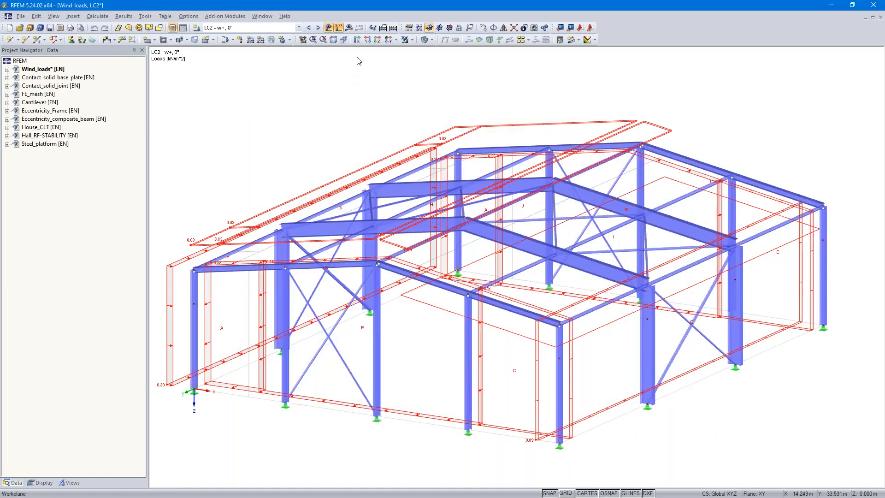
# Step: Compare the 0° wind loads of load cases LC2 to LC5 in a front view of the hall
pyautogui.click(389, 40)
pyautogui.click(636, 91)
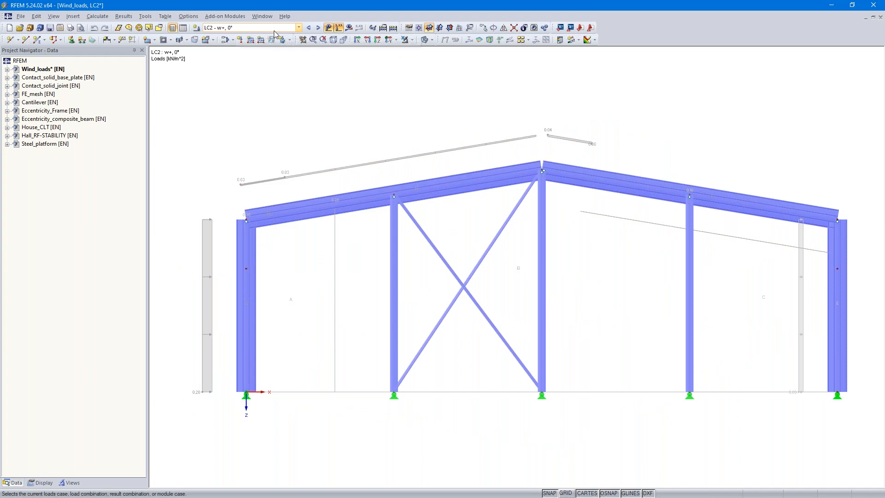
pyautogui.click(244, 29)
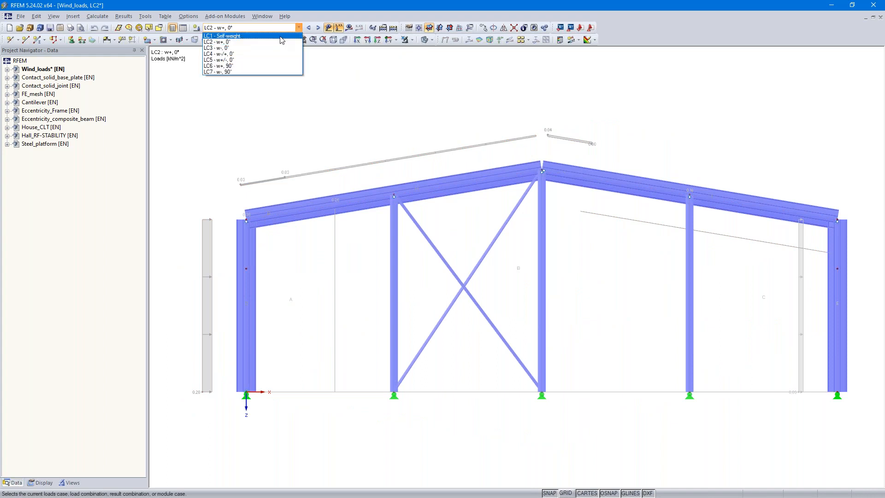
pyautogui.click(249, 43)
pyautogui.click(490, 145)
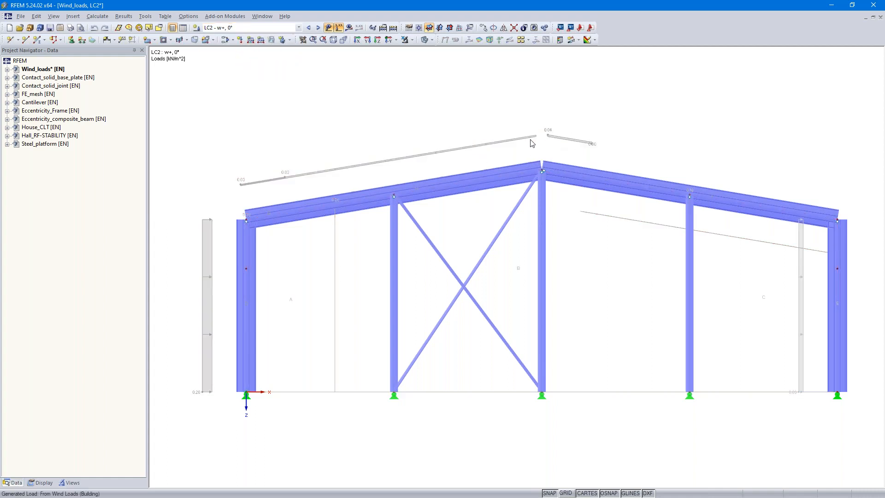
pyautogui.click(319, 28)
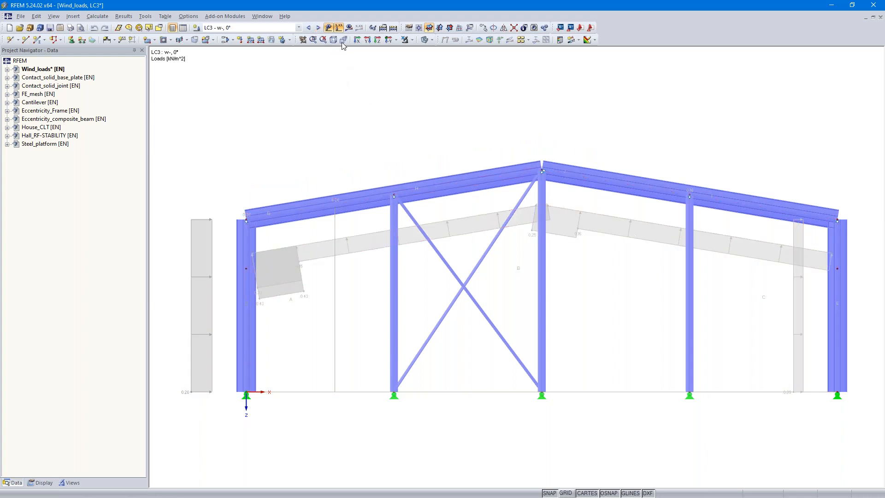
pyautogui.click(318, 28)
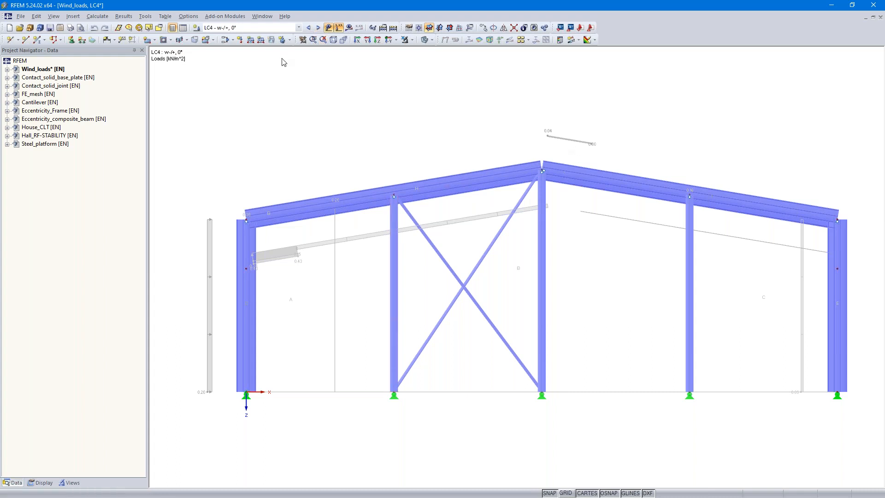
pyautogui.click(318, 29)
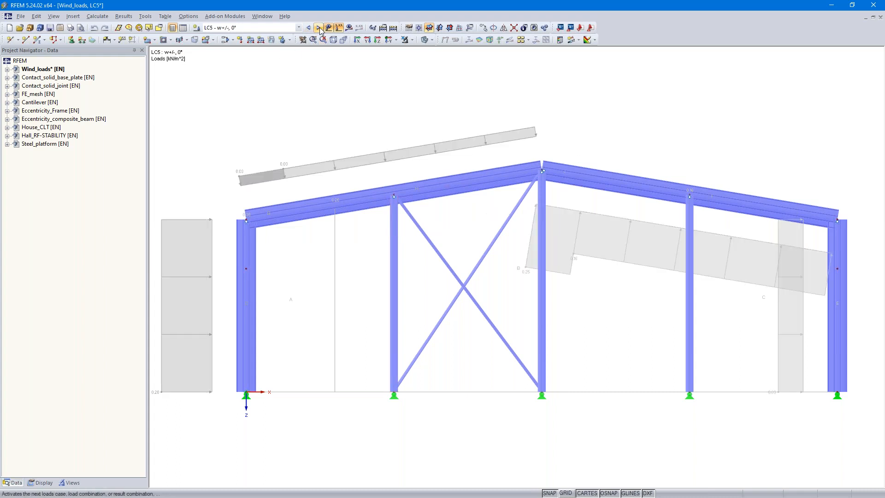
# Step: Display load case LC6 in isometric view and inspect the settings of its generated wind load, closing them without changes
pyautogui.click(318, 28)
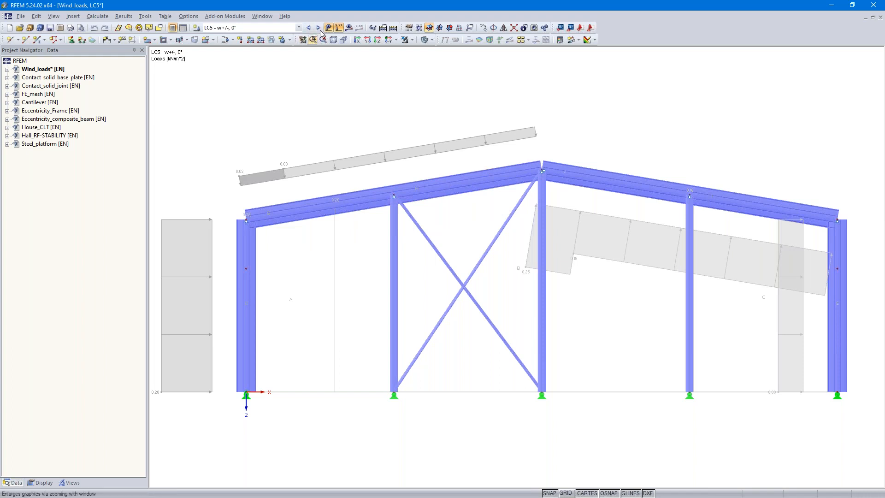
pyautogui.click(343, 40)
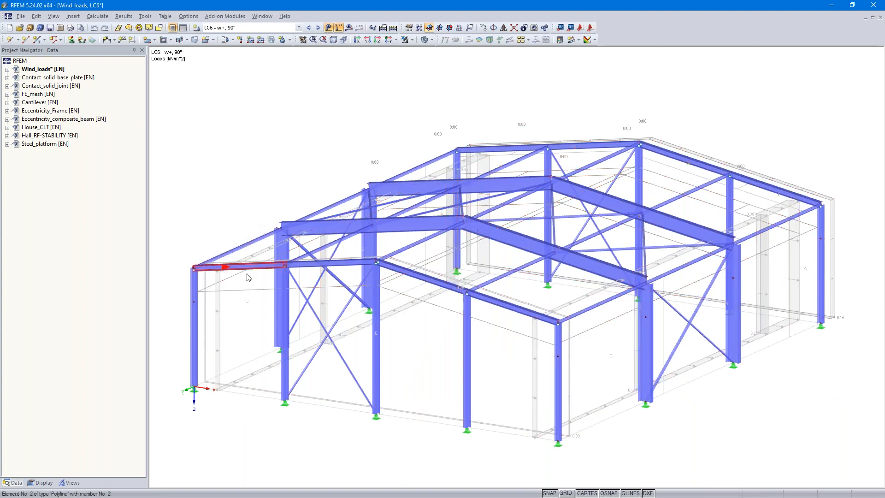
pyautogui.doubleClick(219, 286)
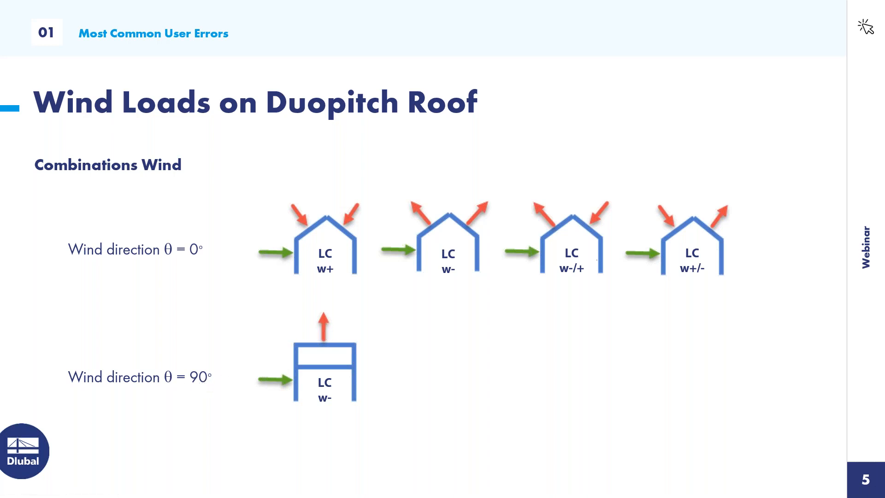
pyautogui.hotkey('alt', 'Tab')
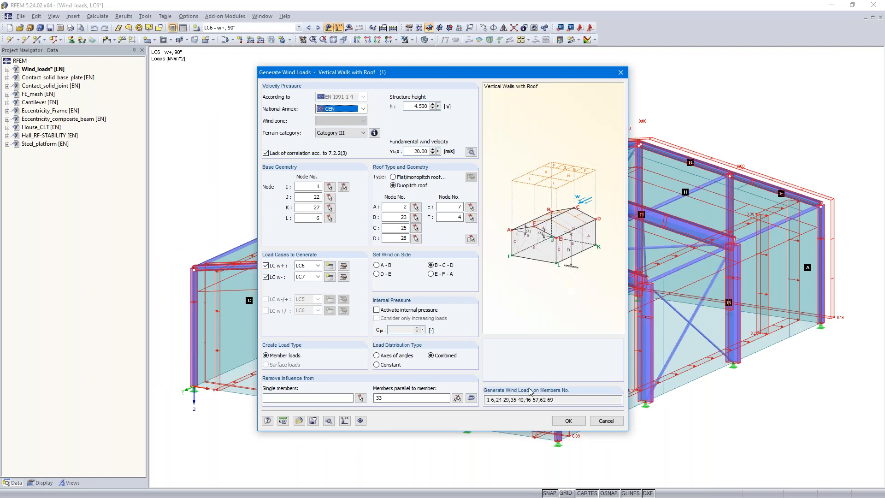
pyautogui.click(605, 421)
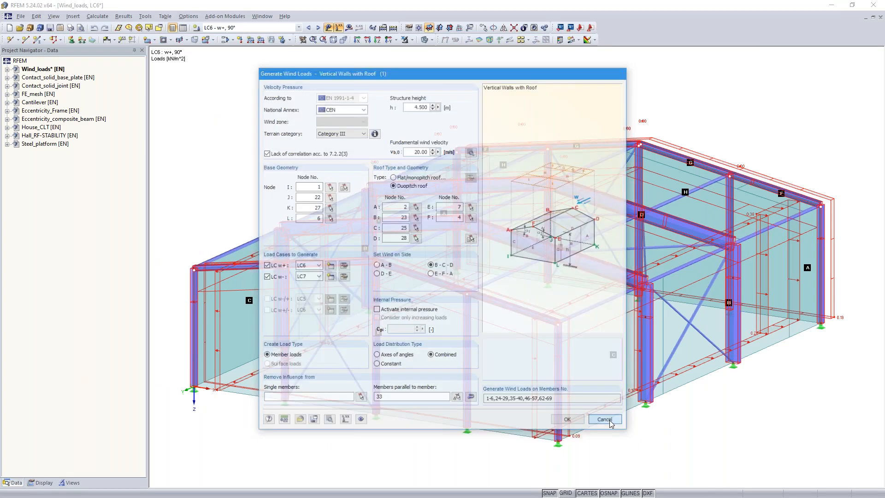
# Step: Compare the 90° wind loads of load cases LC6 and LC7 in a front view of the hall
pyautogui.click(298, 28)
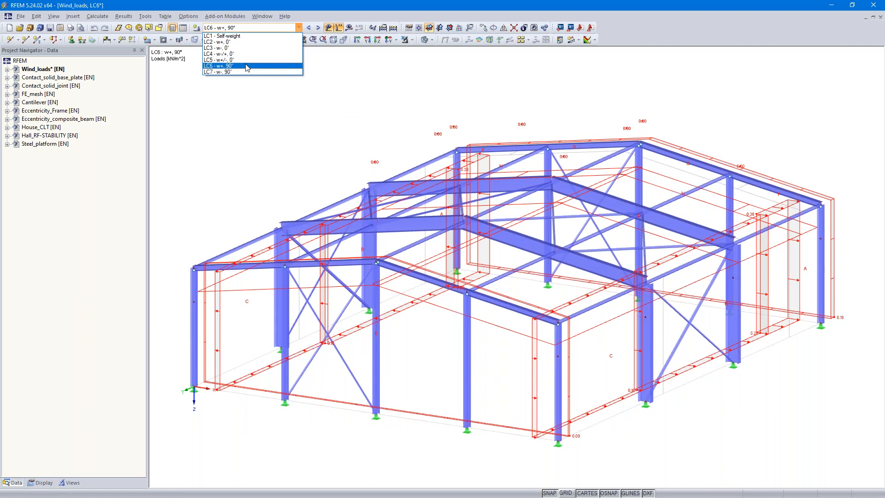
pyautogui.click(496, 101)
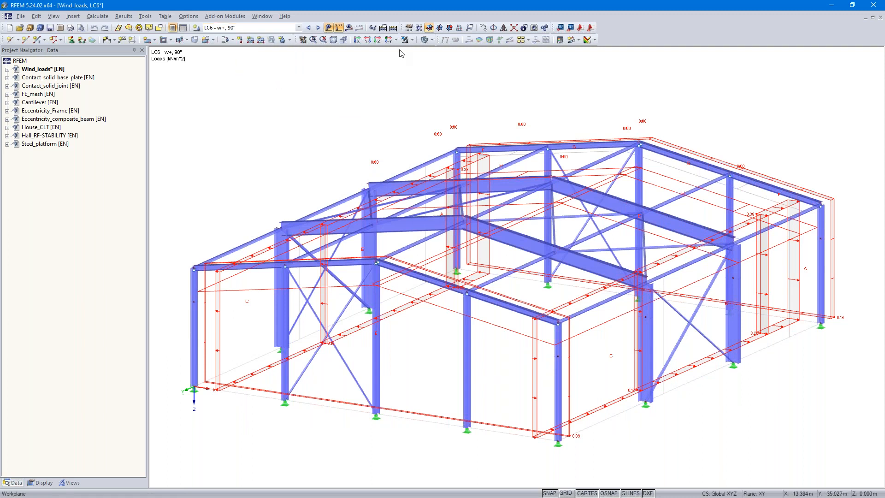
pyautogui.click(389, 39)
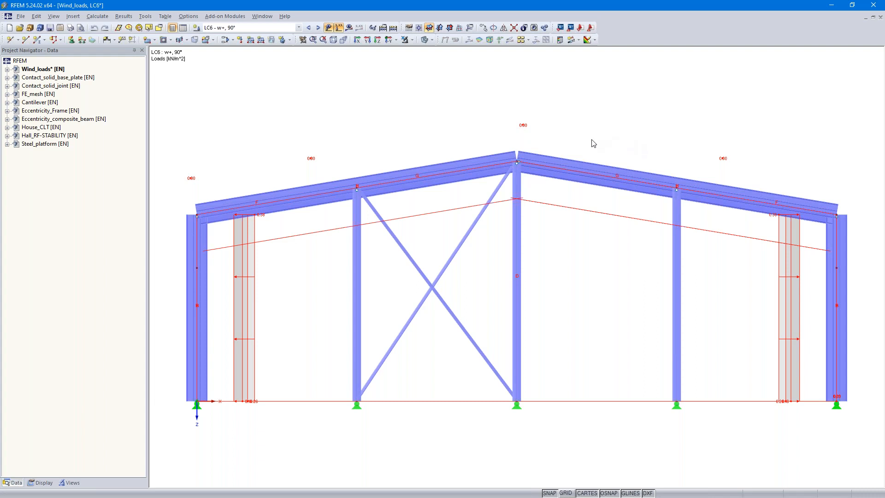
pyautogui.click(318, 28)
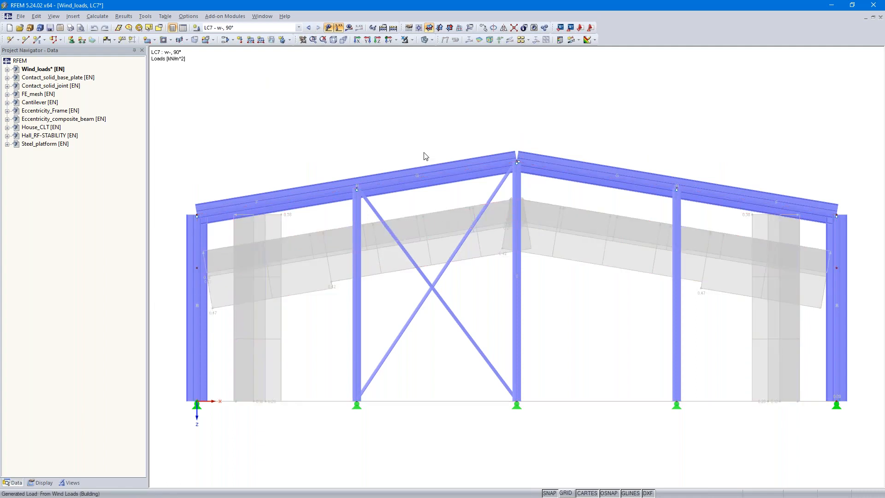
pyautogui.click(308, 29)
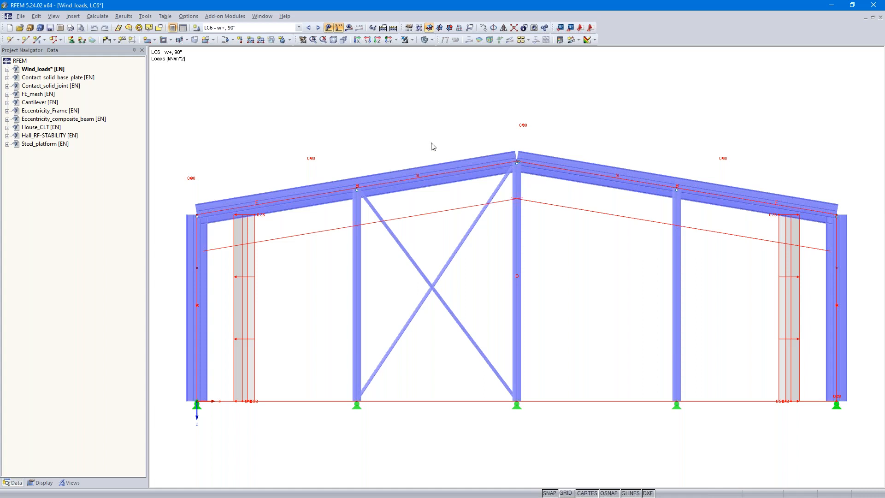
pyautogui.click(318, 27)
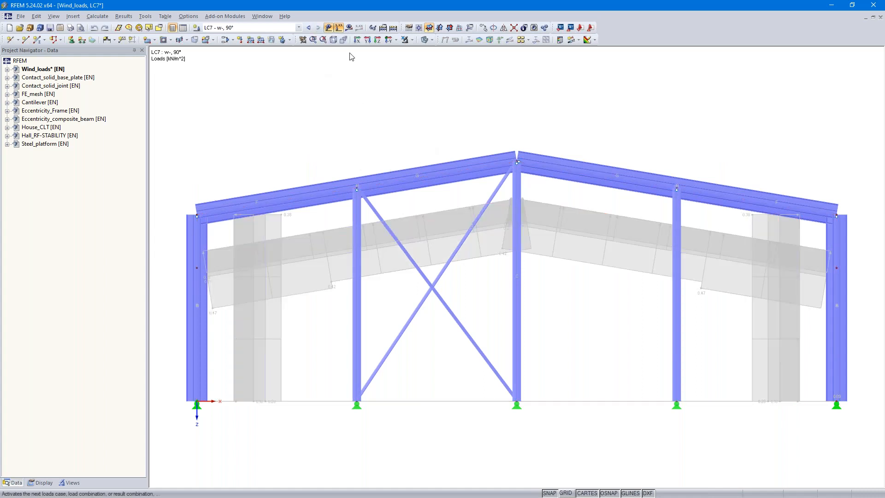
pyautogui.click(443, 215)
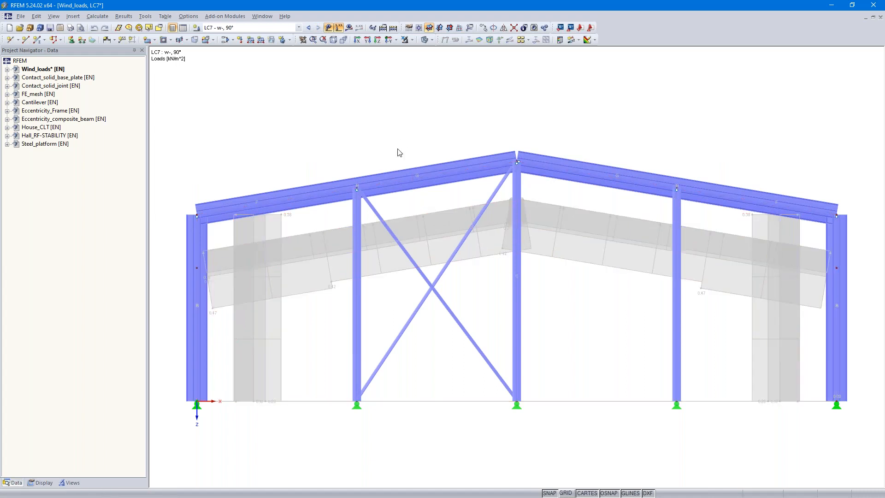
# Step: Create load case LC8 with the description "Imperfection towards +X" and show the hall in a 3D view
pyautogui.click(333, 41)
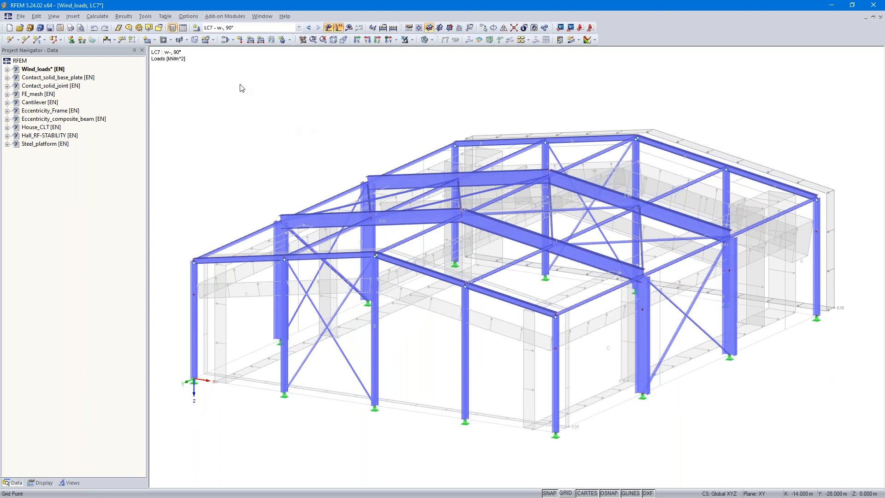
pyautogui.click(225, 40)
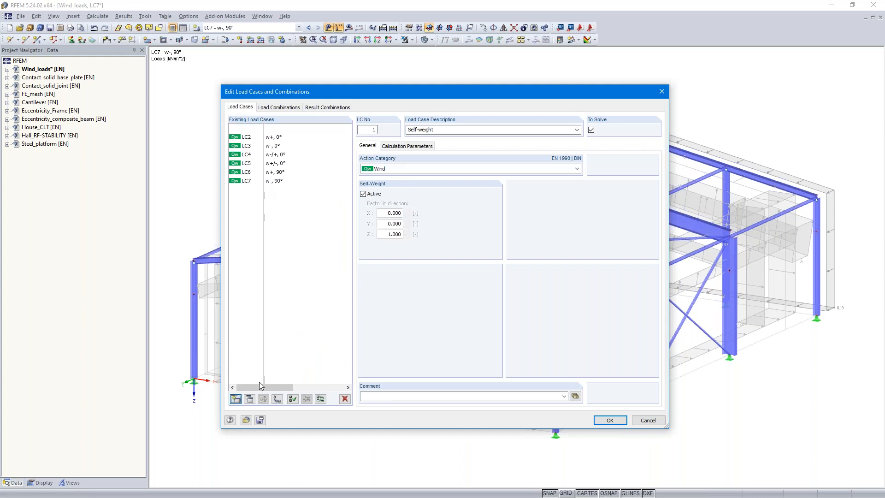
pyautogui.click(577, 129)
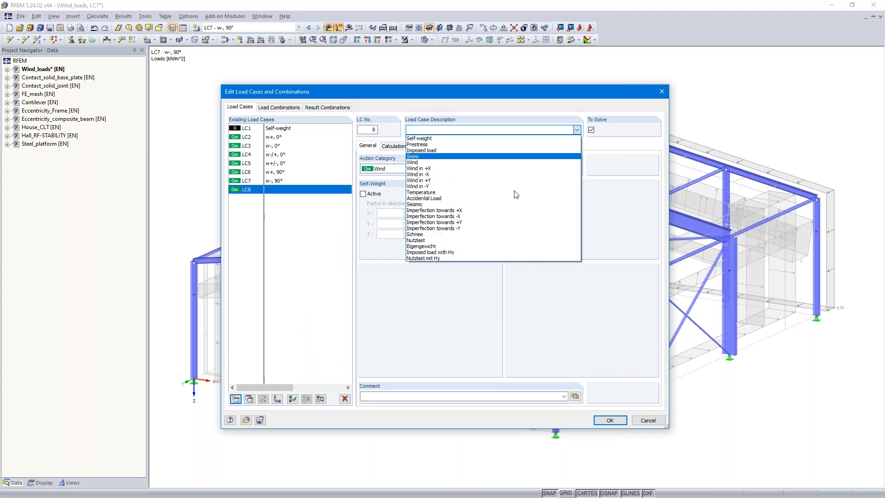
pyautogui.click(475, 214)
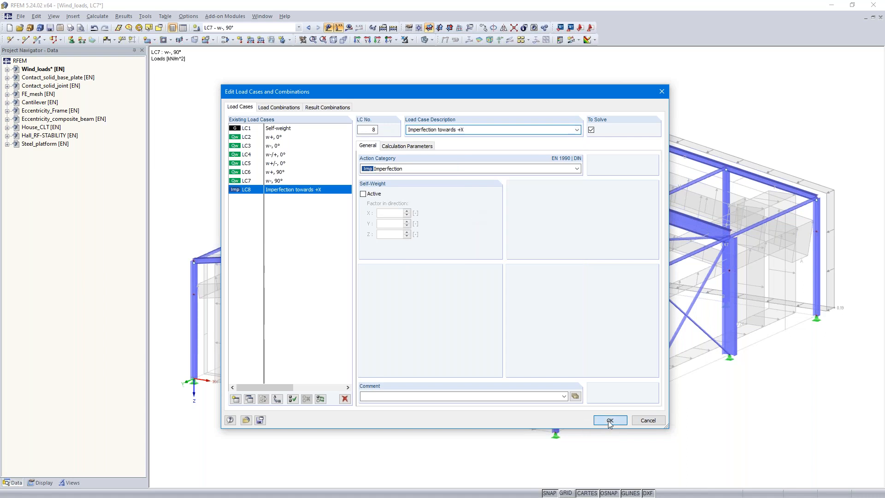
pyautogui.click(609, 420)
pyautogui.keyDown('ctrl'); pyautogui.moveTo(516, 400); pyautogui.dragTo(591, 375, button='middle'); pyautogui.keyUp('ctrl')
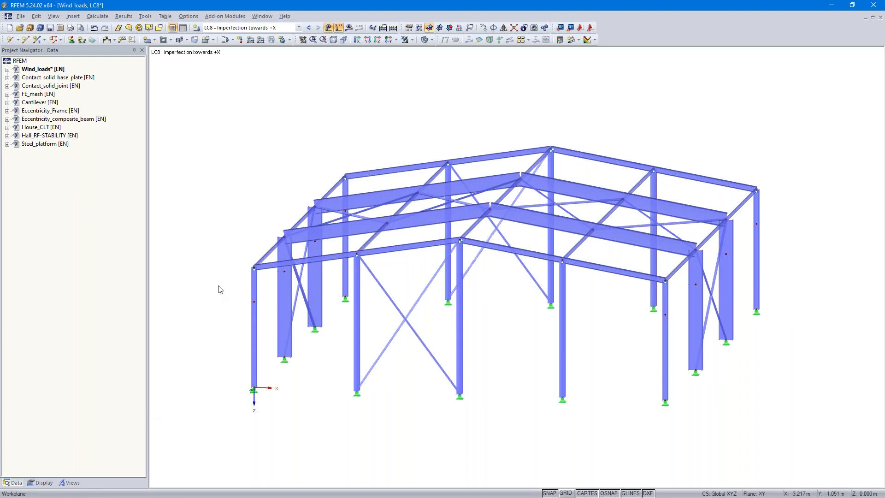
# Step: Limit the visible objects to beam members using the generated visibilities by member type
pyautogui.click(7, 70)
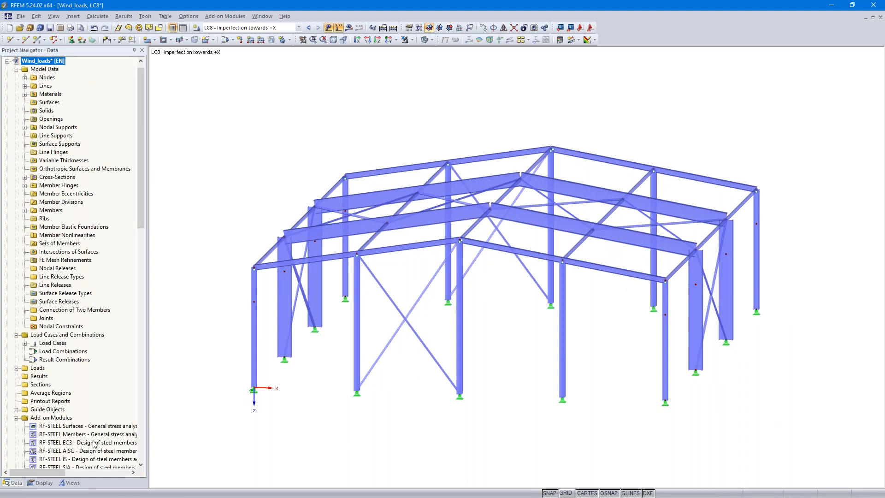
pyautogui.click(73, 483)
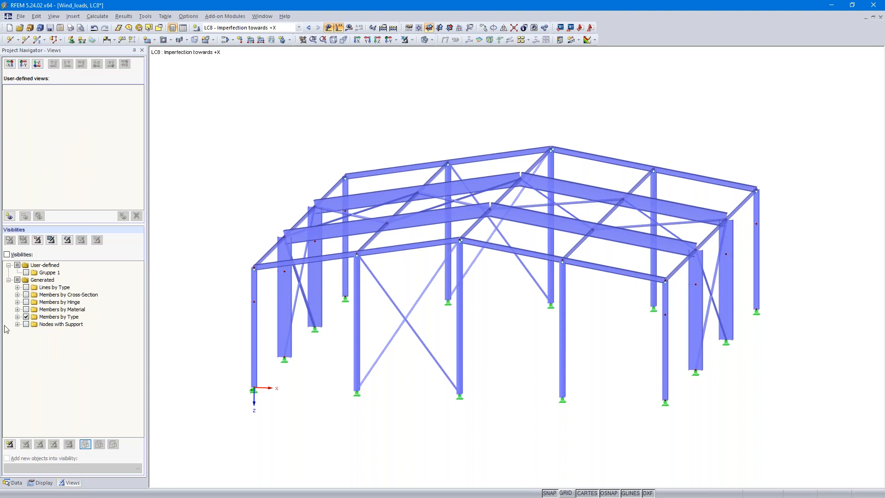
pyautogui.click(17, 317)
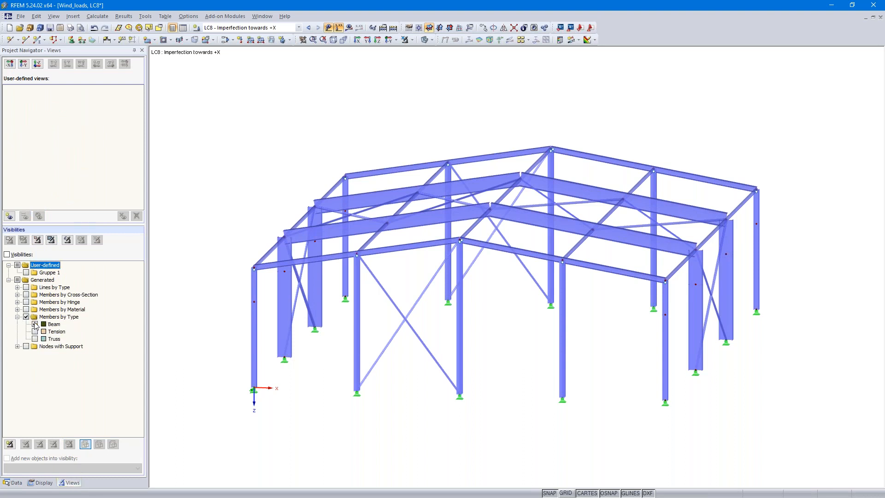
pyautogui.click(6, 255)
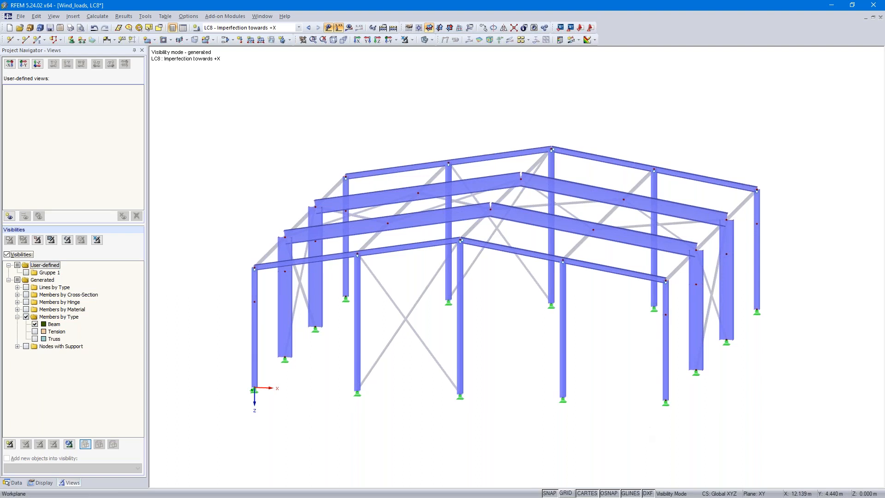
pyautogui.keyDown('ctrl'); pyautogui.moveTo(645, 431); pyautogui.dragTo(656, 421, button='middle'); pyautogui.keyUp('ctrl')
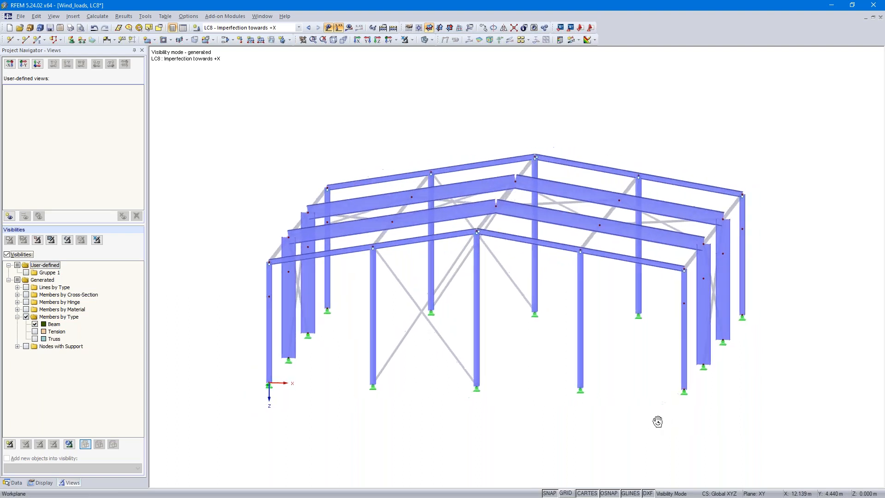
# Step: Try applying an imperfection with inclination 200 and precamber 300 to the individual members of both rows of eaves columns
pyautogui.click(72, 16)
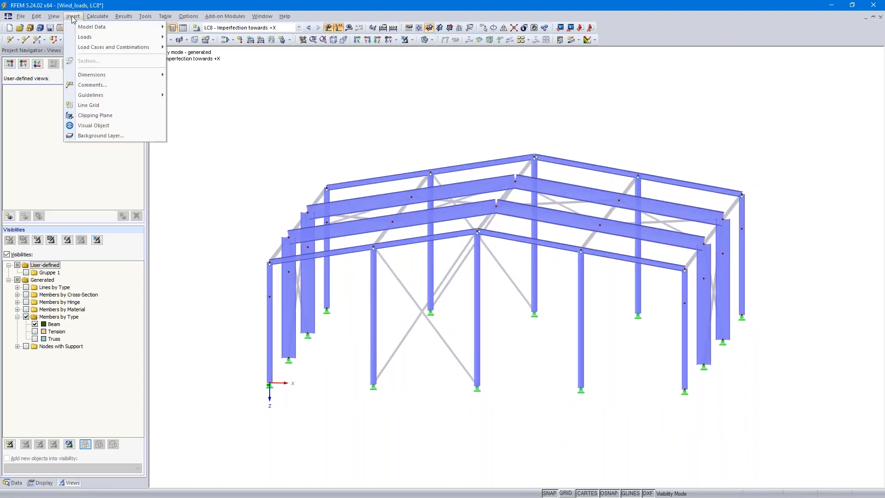
pyautogui.moveTo(85, 36)
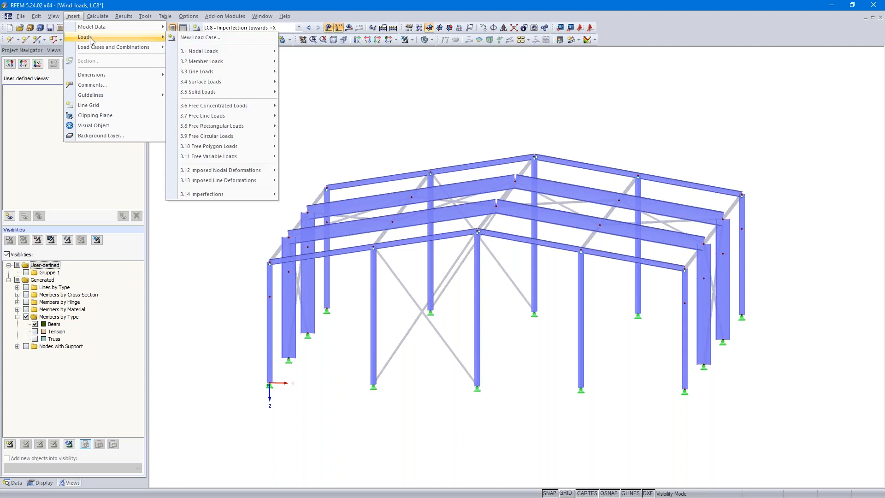
pyautogui.moveTo(221, 194)
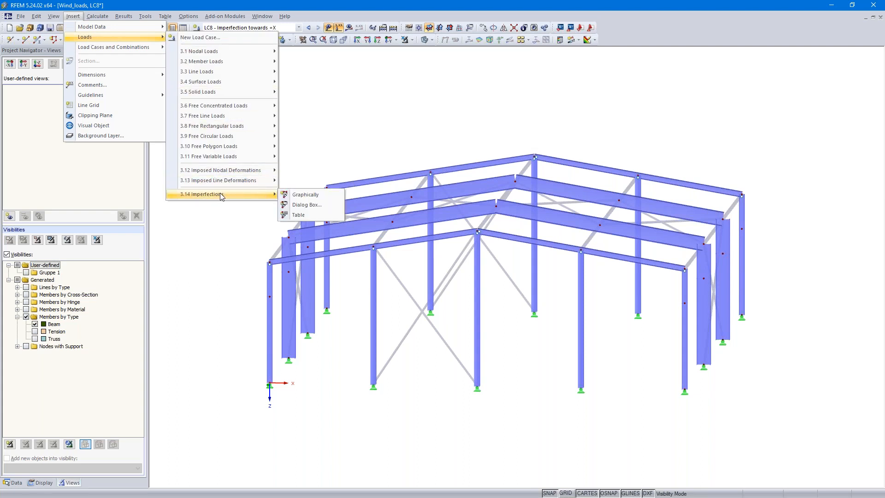
pyautogui.click(307, 205)
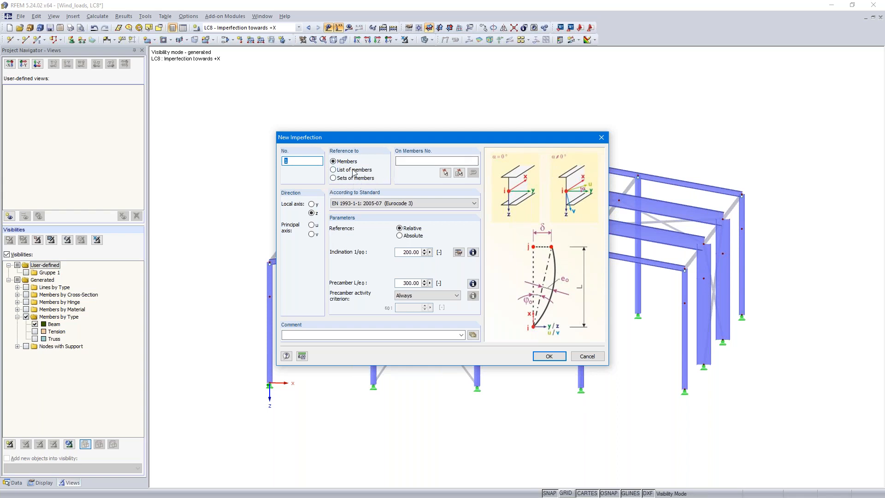
pyautogui.click(445, 173)
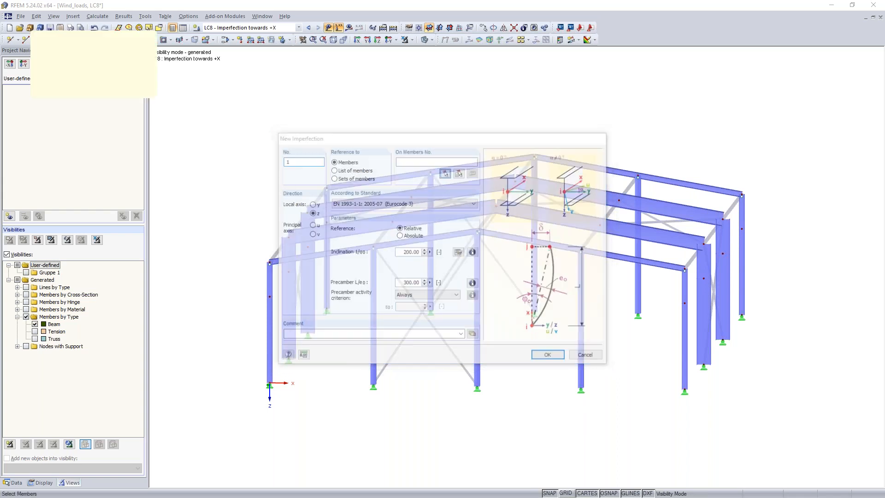
pyautogui.moveTo(667, 410); pyautogui.dragTo(821, 139)
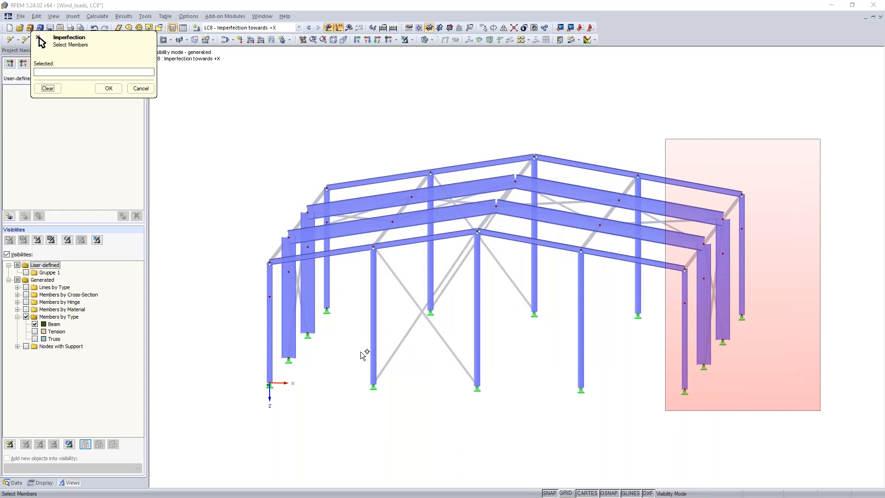
pyautogui.moveTo(249, 404); pyautogui.dragTo(351, 157)
pyautogui.click(109, 88)
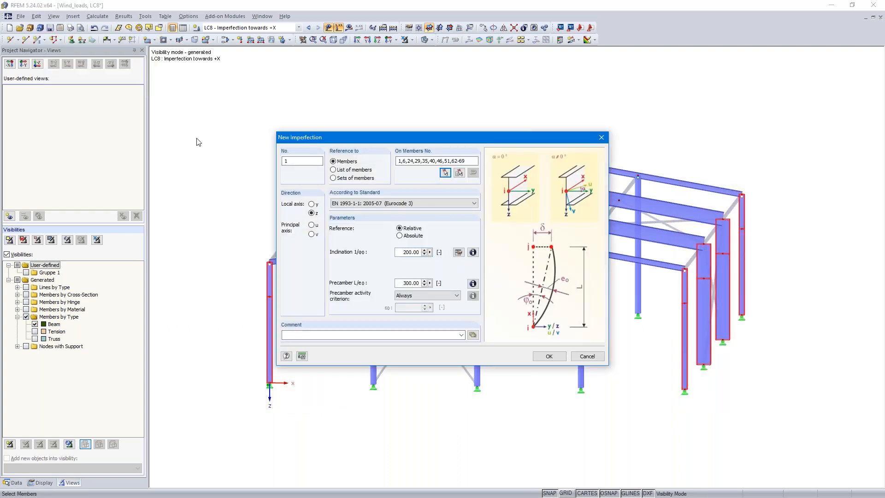
pyautogui.click(549, 356)
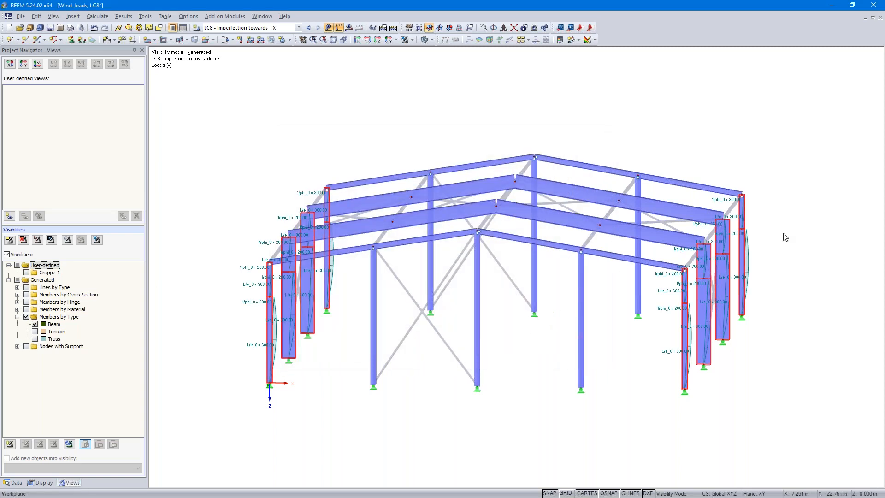
# Step: Switch the hall to the wireframe display model and examine the imperfections on the eaves columns towards +X
pyautogui.click(426, 41)
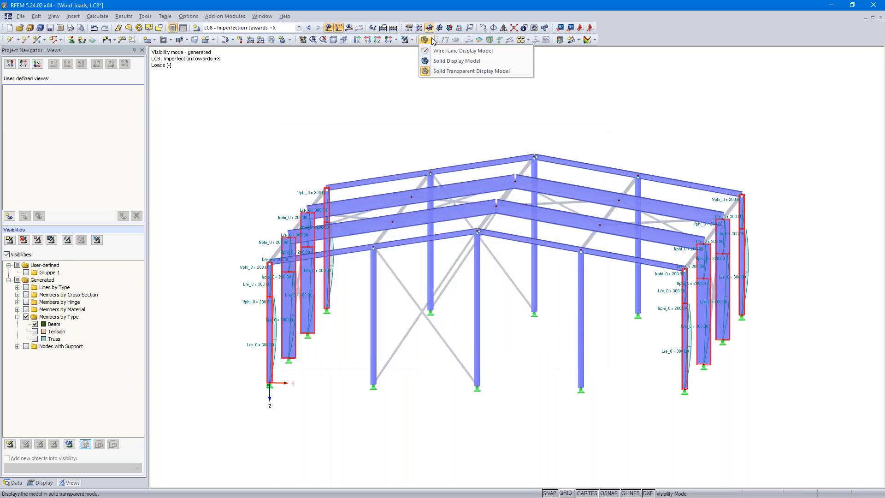
pyautogui.click(426, 52)
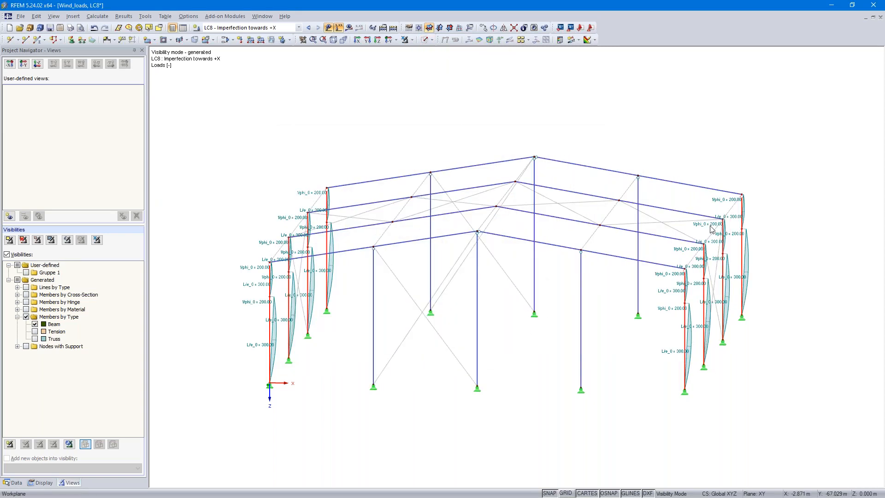
pyautogui.scroll(3, 721, 343)
pyautogui.moveTo(782, 329); pyautogui.dragTo(686, 361, button='middle')
pyautogui.click(724, 355)
pyautogui.scroll(1, 591, 346)
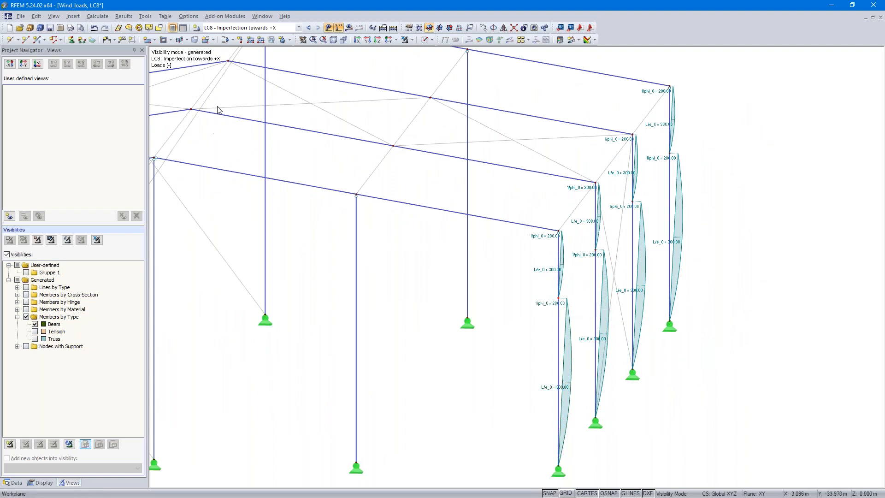
# Step: Compare the loads of LC1 - Self-weight with the imperfections of LC8 on the columns
pyautogui.click(300, 28)
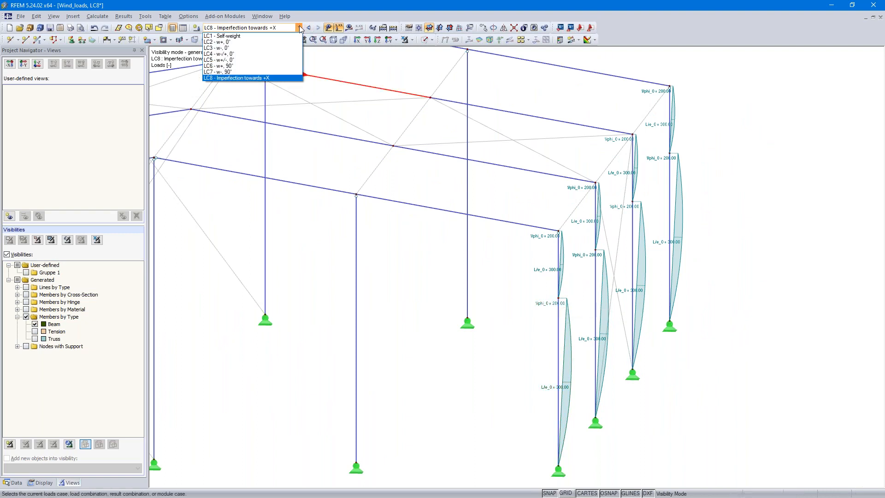
pyautogui.click(247, 37)
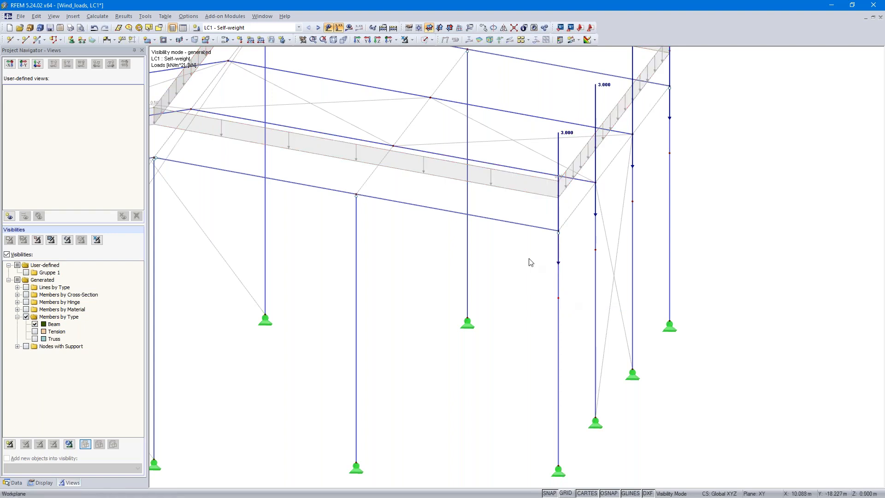
pyautogui.click(258, 28)
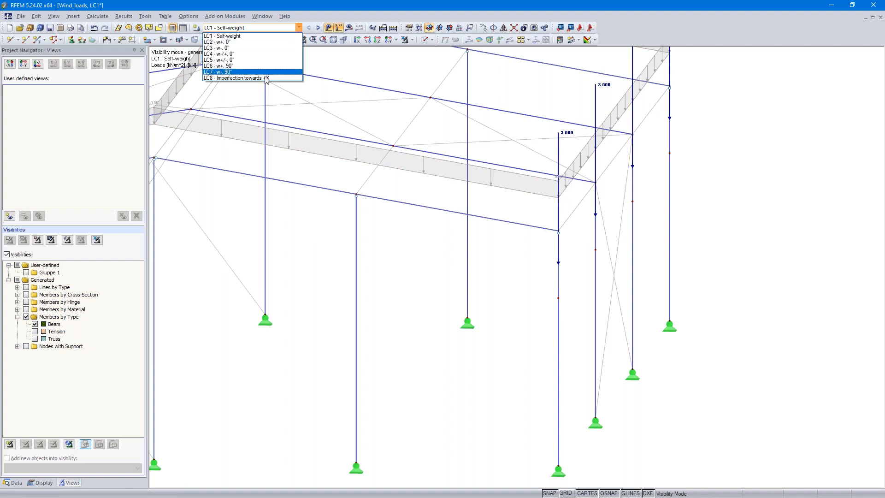
pyautogui.click(256, 77)
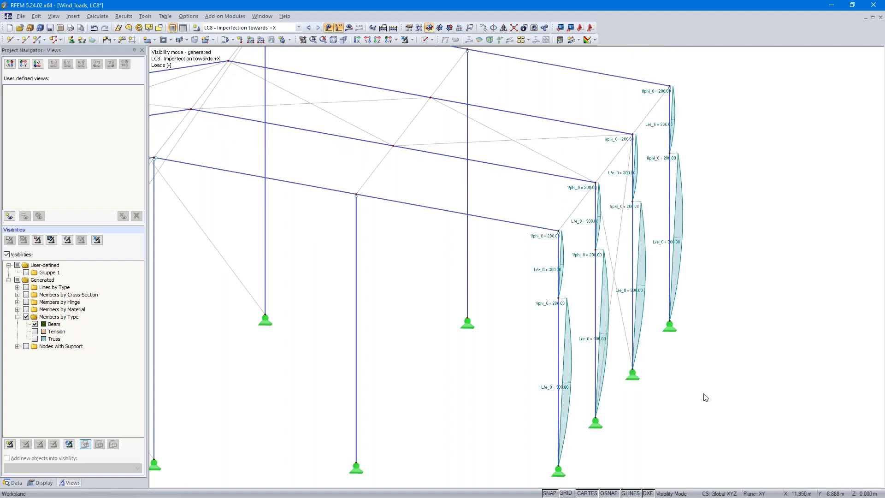
# Step: Undo the imperfections applied to the individual column members in LC8
pyautogui.scroll(-4, 706, 394)
pyautogui.moveTo(707, 394); pyautogui.dragTo(788, 339, button='middle')
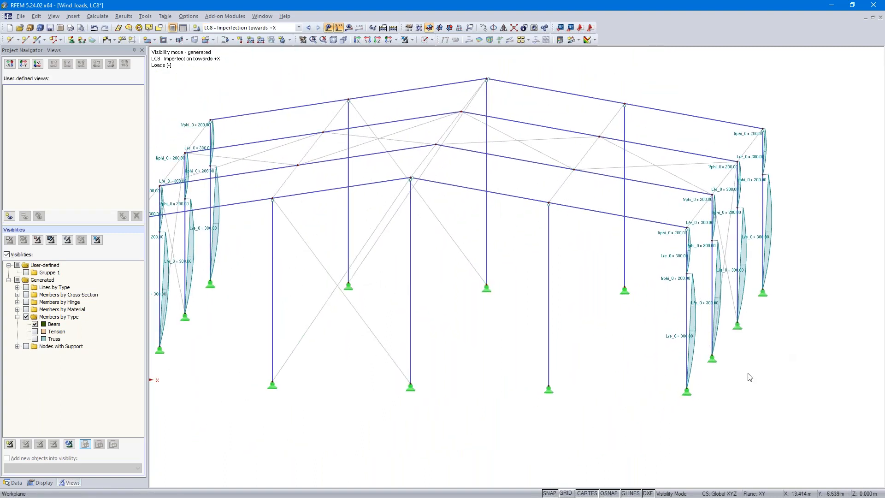
pyautogui.moveTo(703, 325)
pyautogui.click(94, 29)
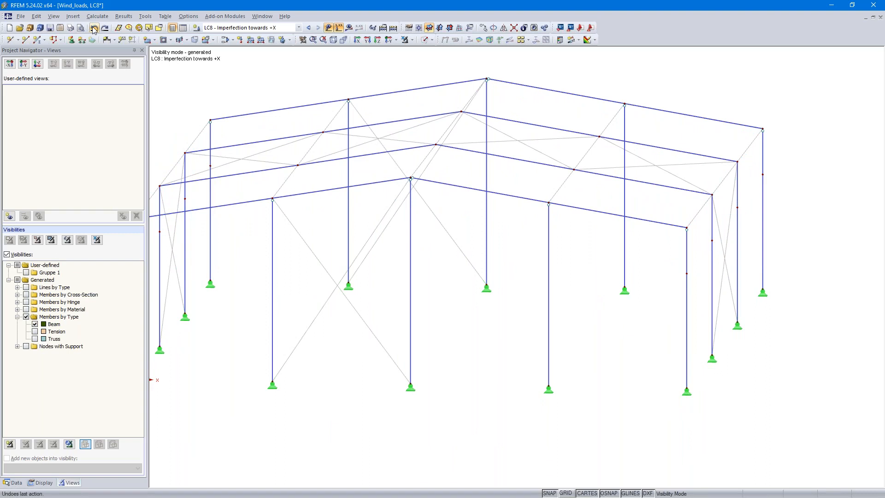
pyautogui.moveTo(444, 334); pyautogui.dragTo(466, 336, button='middle')
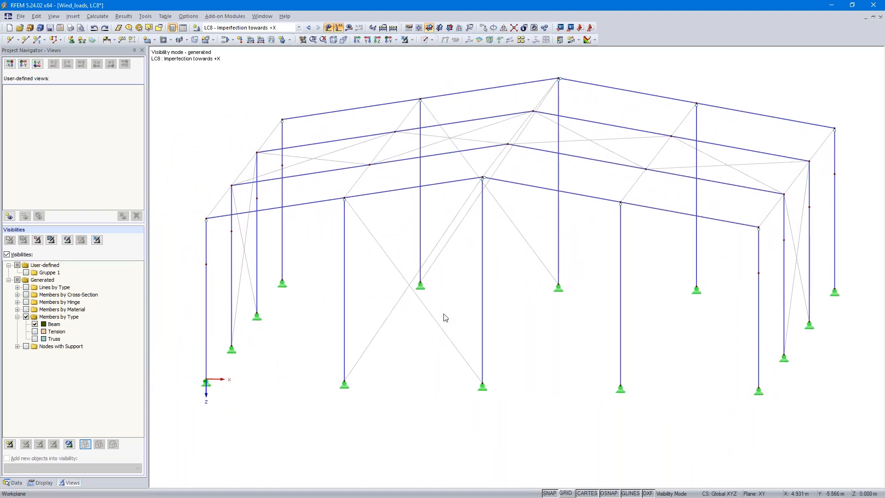
# Step: Add an imperfection referring to a list of members on the front +X corner column (members 6,63), with inclination 200 and precamber 300
pyautogui.click(72, 16)
pyautogui.moveTo(95, 37)
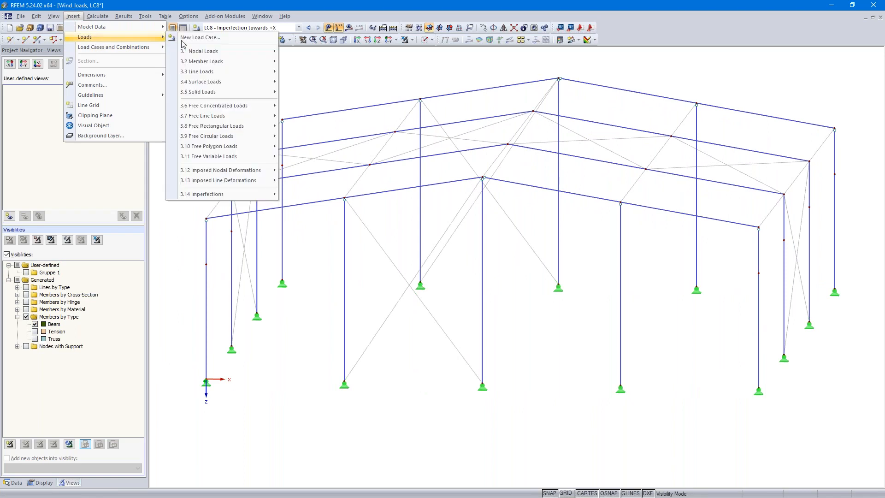
pyautogui.moveTo(251, 194)
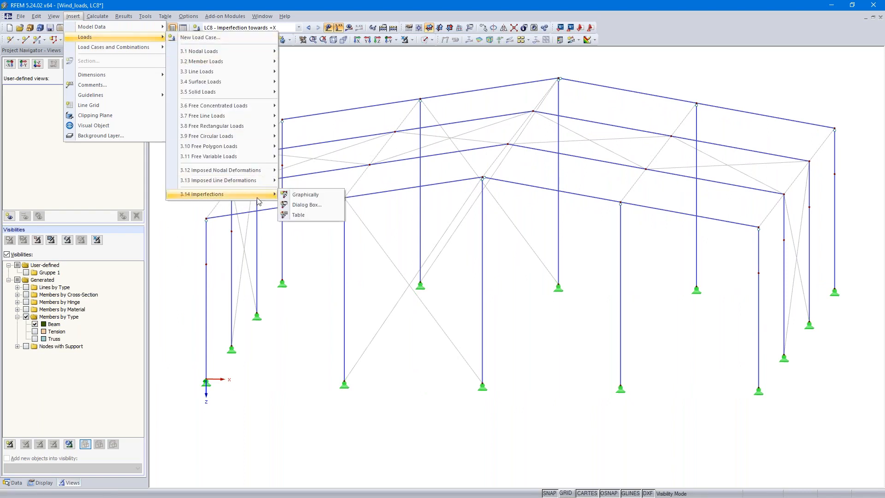
pyautogui.click(316, 206)
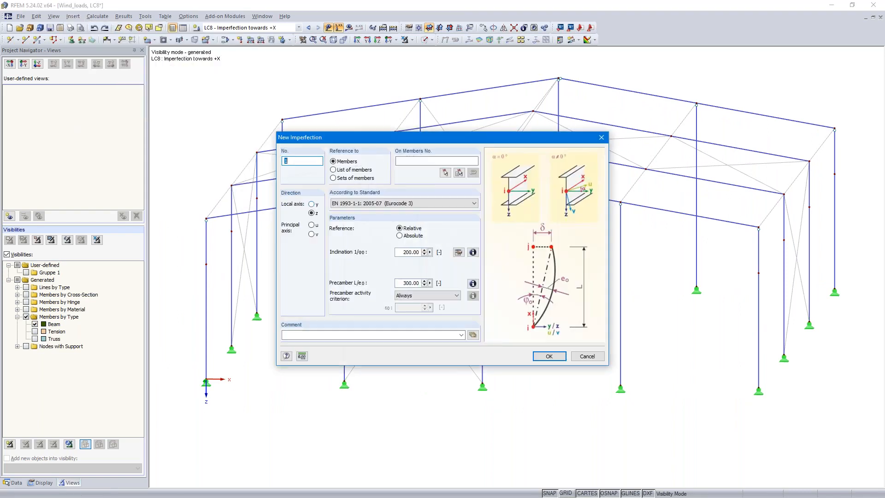
pyautogui.click(333, 170)
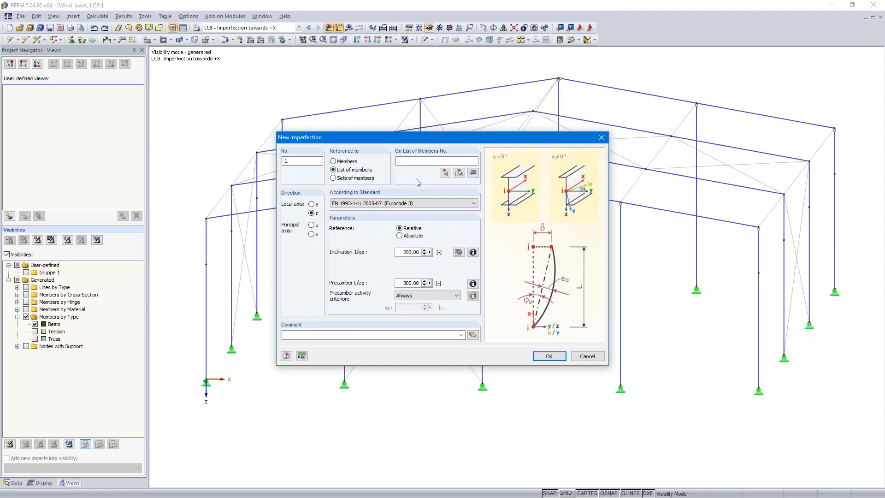
pyautogui.click(445, 173)
pyautogui.moveTo(747, 421); pyautogui.dragTo(773, 211)
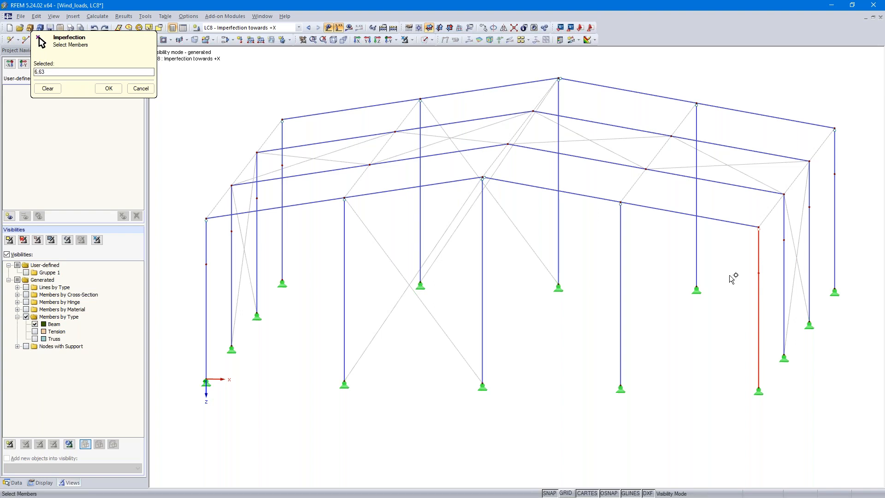
pyautogui.click(109, 88)
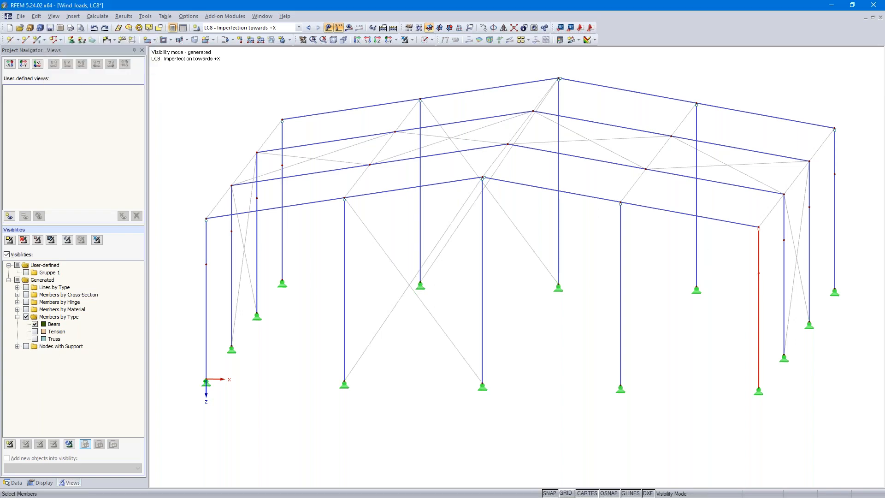
pyautogui.click(547, 354)
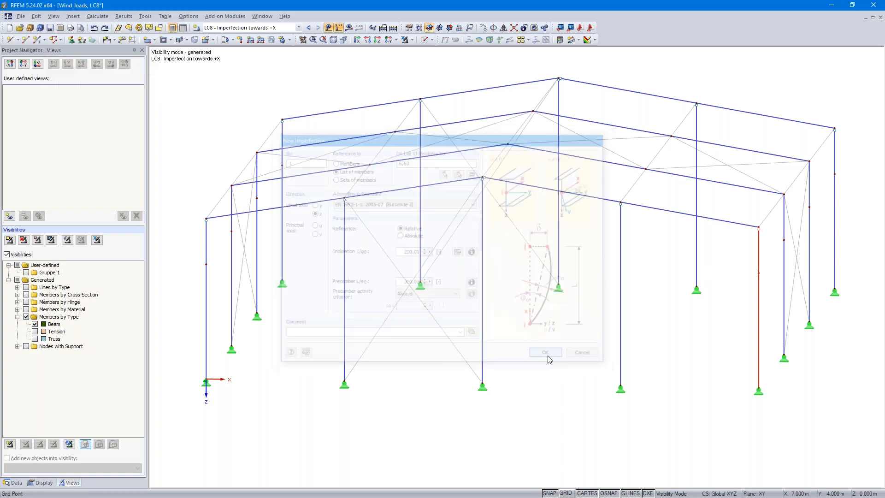
pyautogui.moveTo(772, 303)
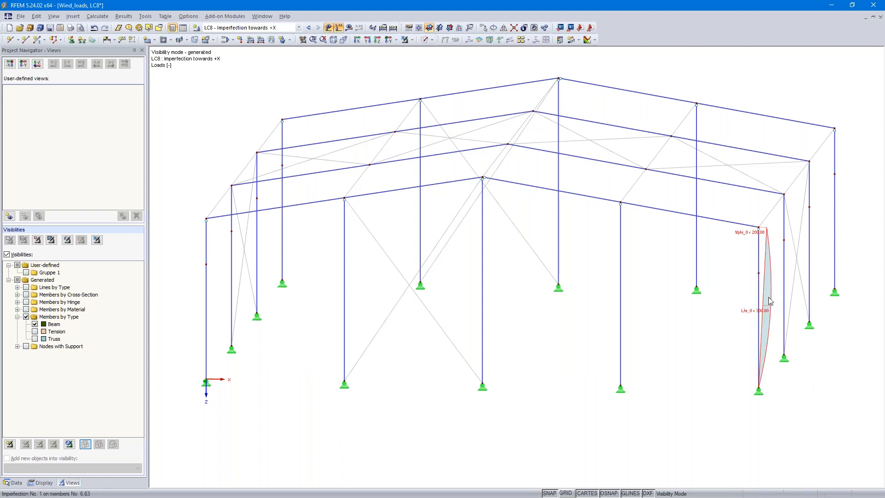
# Step: Copy the column imperfection three times along the hall, taking the displacement vector from the front corner's eaves node to the adjacent frame's eaves node
pyautogui.click(483, 28)
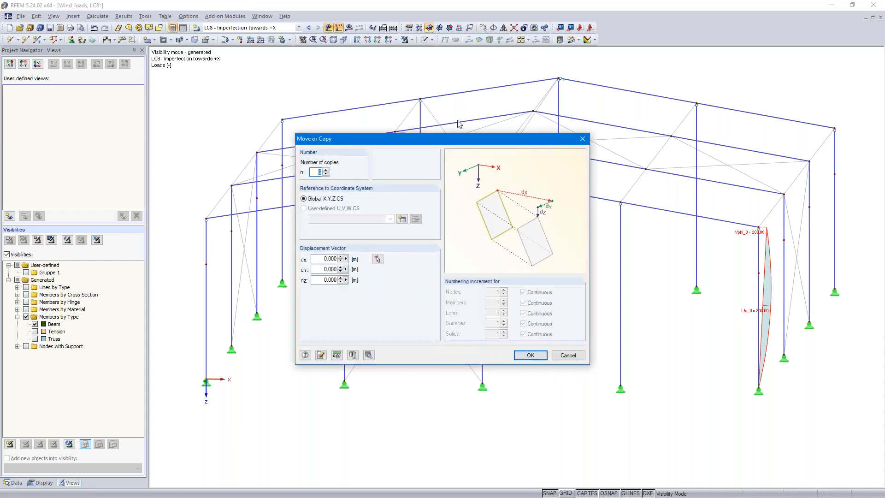
pyautogui.click(327, 170)
pyautogui.click(378, 260)
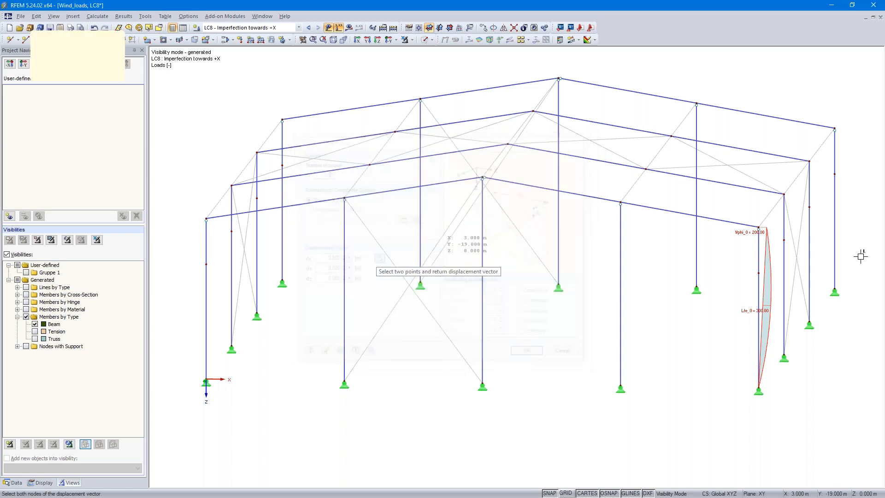
pyautogui.click(758, 228)
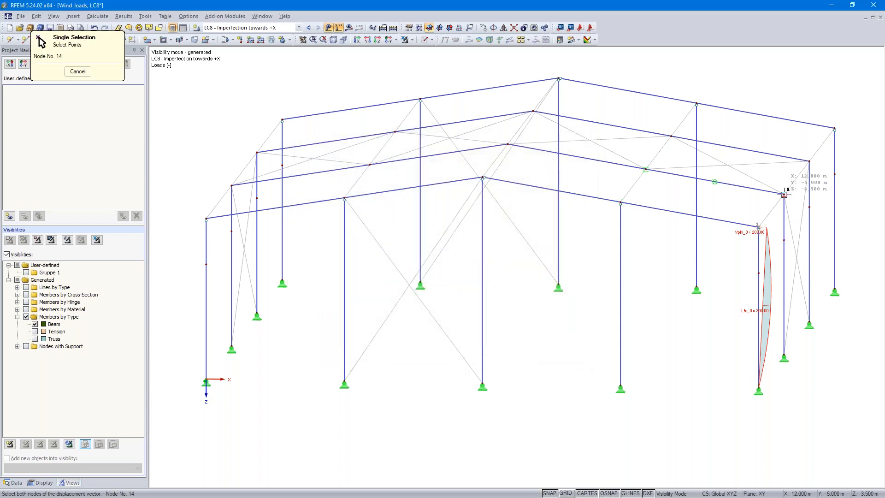
pyautogui.click(784, 195)
pyautogui.click(531, 356)
pyautogui.moveTo(789, 417); pyautogui.dragTo(765, 398, button='middle')
pyautogui.scroll(-2, 765, 397)
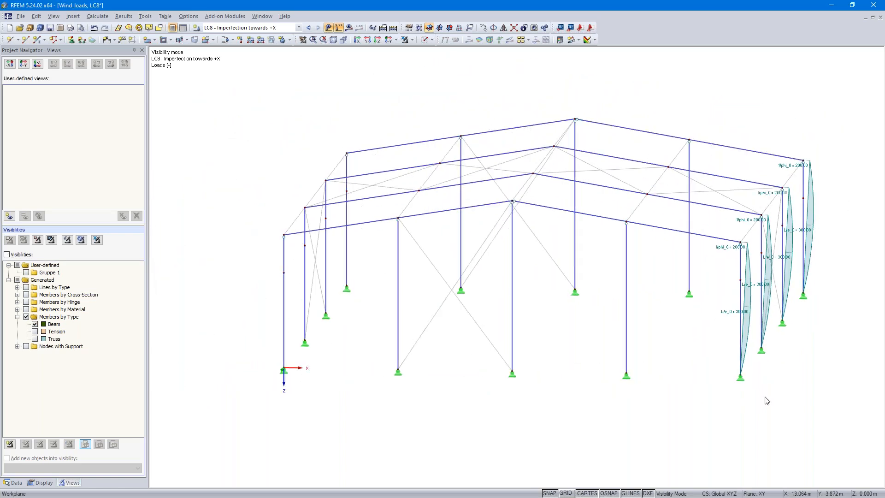
# Step: Copy the four imperfections of the +X eaves columns onto the opposite row of eaves columns at the origin side
pyautogui.click(750, 300)
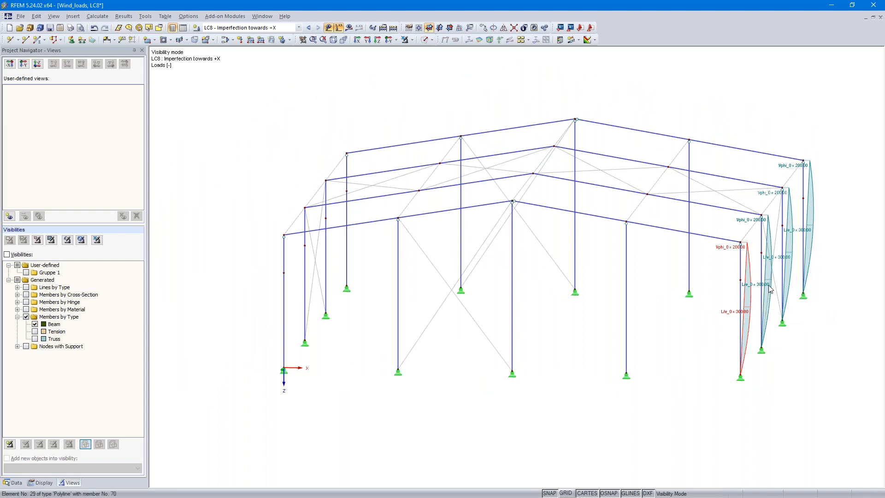
pyautogui.keyDown('ctrl'); pyautogui.click(768, 279); pyautogui.keyUp('ctrl')
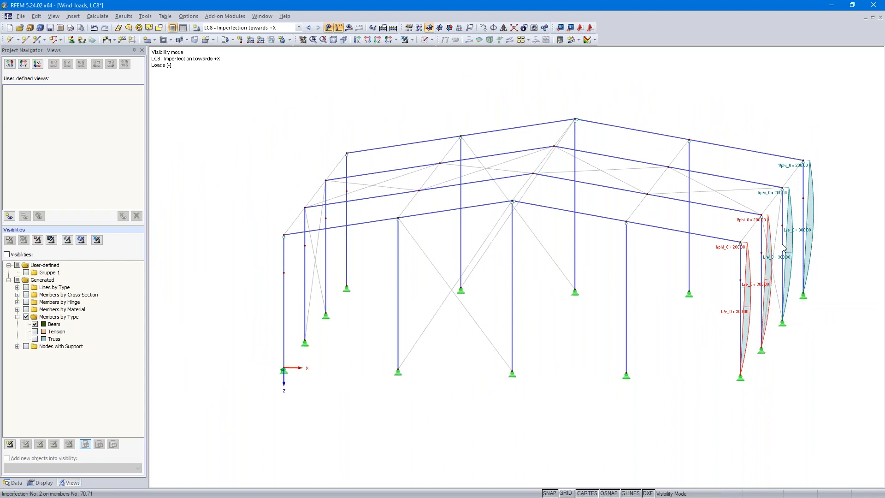
pyautogui.keyDown('ctrl'); pyautogui.click(792, 223); pyautogui.keyUp('ctrl')
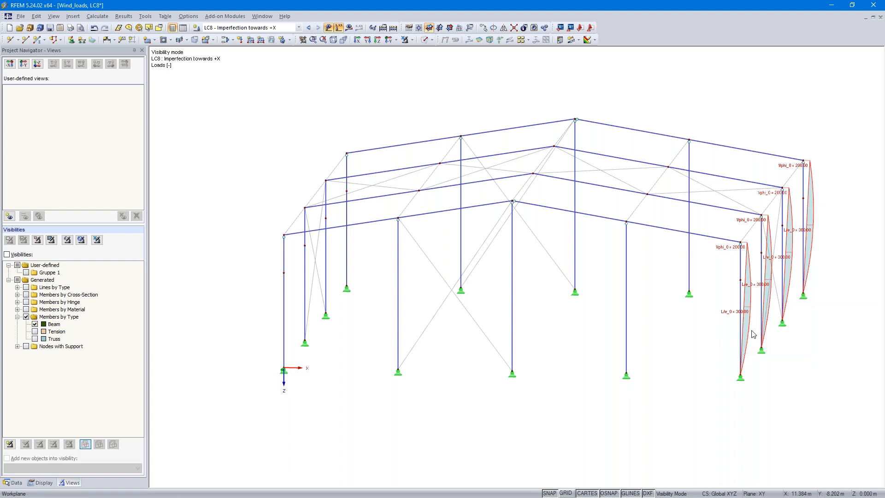
pyautogui.keyDown('ctrl'); pyautogui.moveTo(723, 346); pyautogui.dragTo(284, 370); pyautogui.keyUp('ctrl')
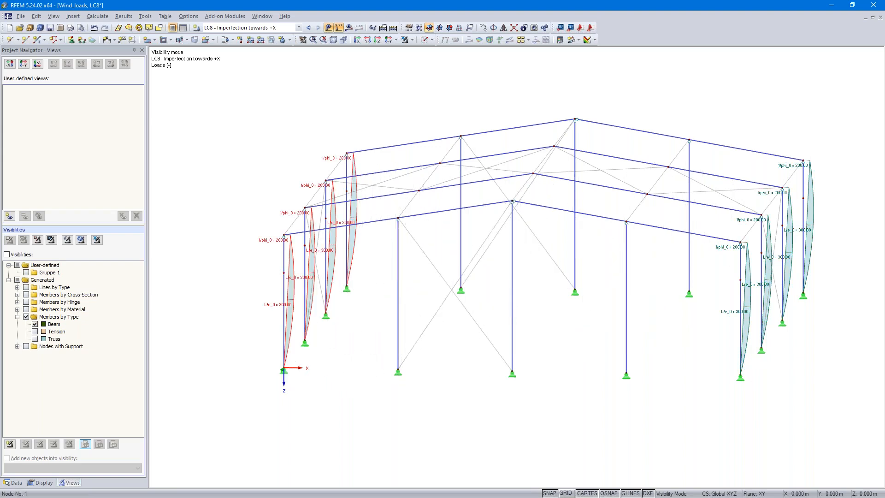
pyautogui.click(358, 408)
pyautogui.keyDown('ctrl'); pyautogui.moveTo(682, 459); pyautogui.dragTo(642, 446, button='middle'); pyautogui.keyUp('ctrl')
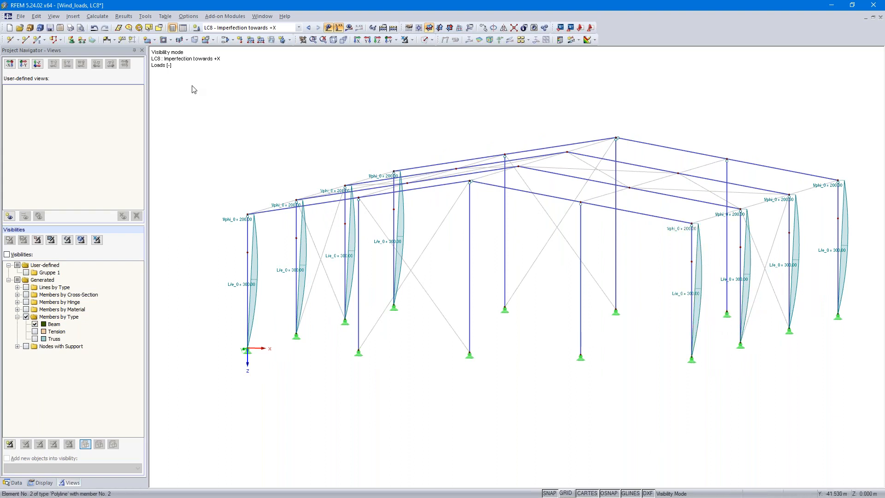
# Step: Undo the copied imperfections and the list-of-members imperfection on the corner column in LC8
pyautogui.click(94, 28)
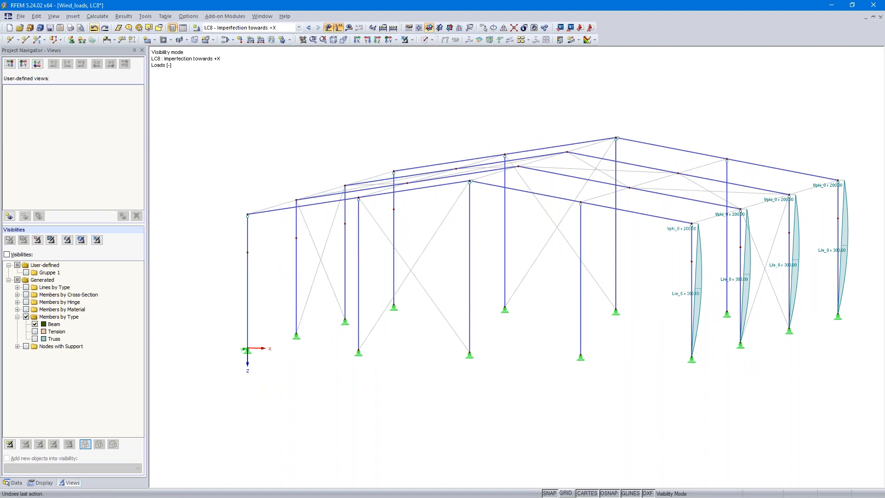
pyautogui.click(94, 28)
pyautogui.click(94, 29)
pyautogui.click(94, 29)
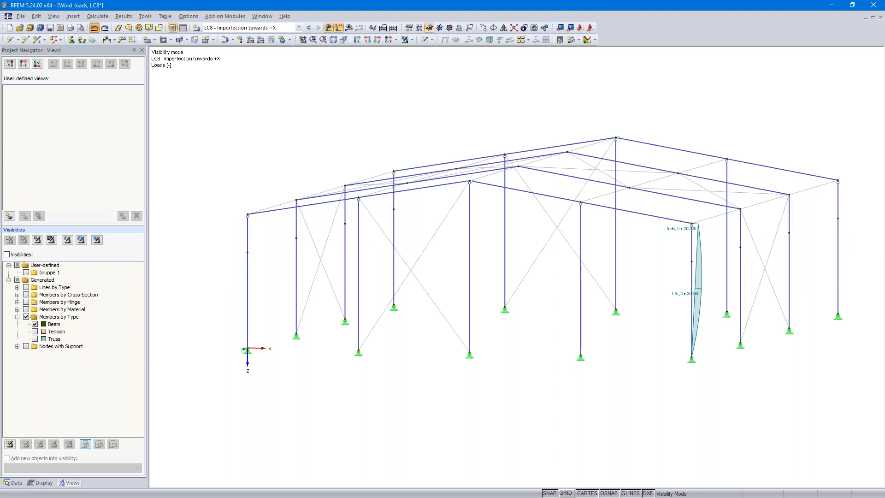
# Step: Create eight continuous sets of members from the eaves columns on both long sides of the hall
pyautogui.keyDown('ctrl'); pyautogui.moveTo(763, 390); pyautogui.dragTo(657, 413, button='middle'); pyautogui.keyUp('ctrl')
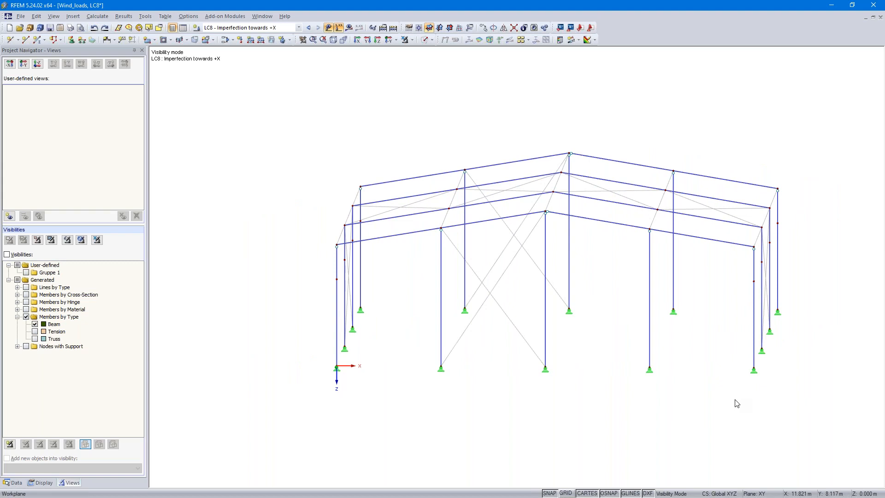
pyautogui.moveTo(734, 399); pyautogui.dragTo(836, 159)
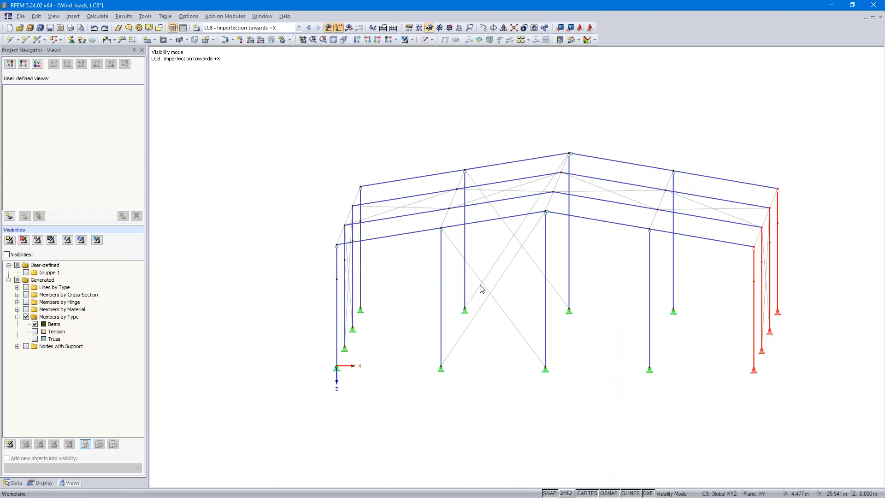
pyautogui.moveTo(316, 409); pyautogui.dragTo(389, 166)
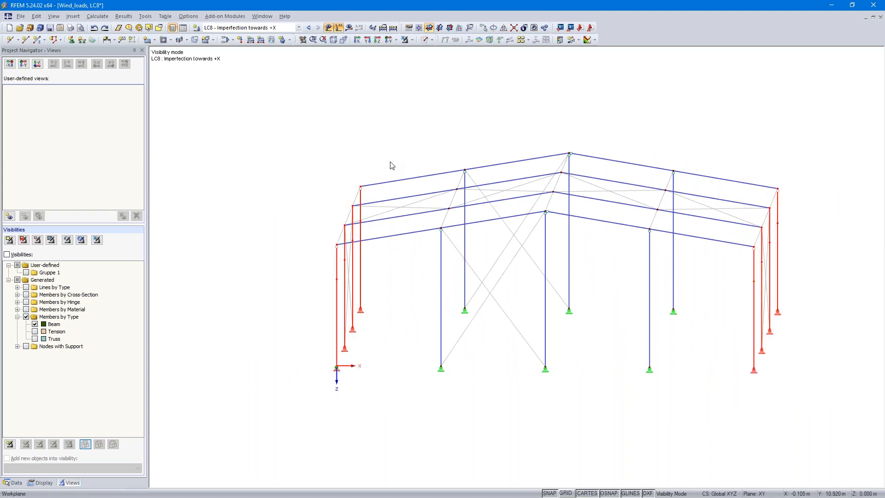
pyautogui.rightClick(362, 286)
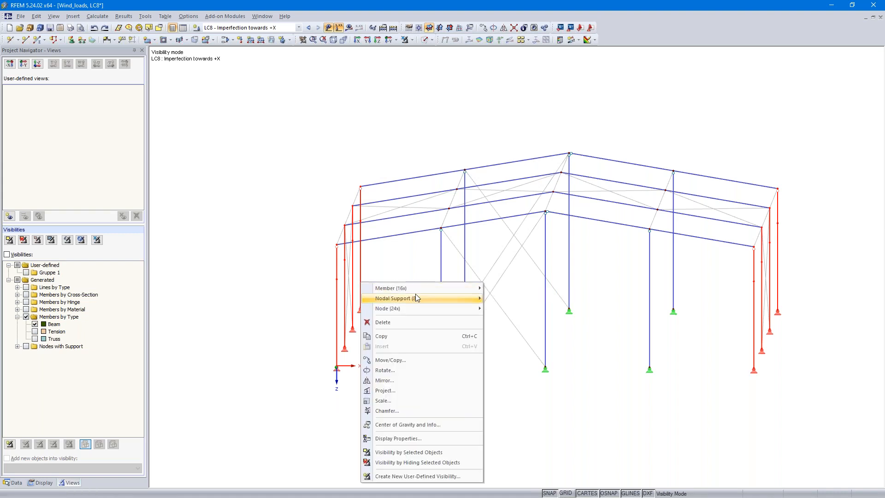
pyautogui.moveTo(425, 290)
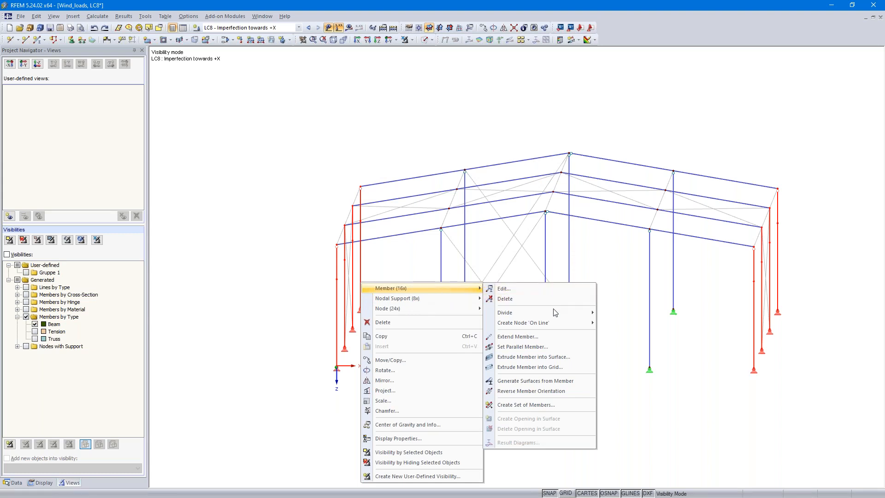
pyautogui.click(547, 406)
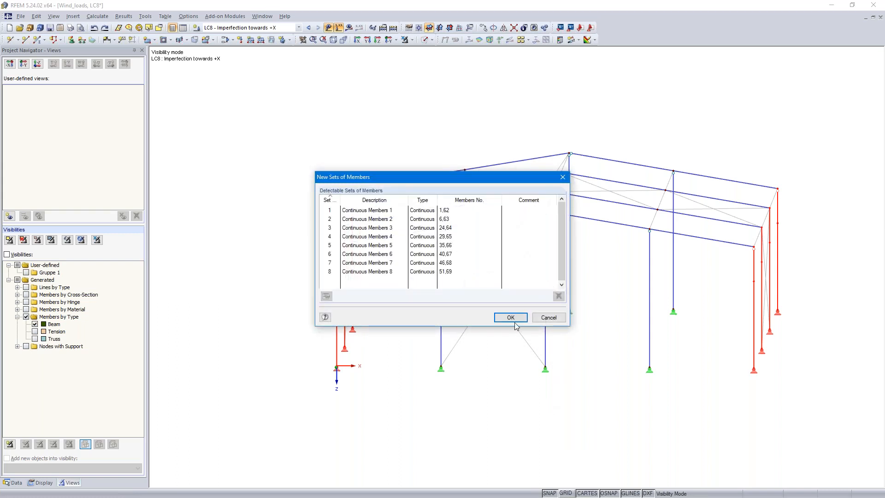
pyautogui.click(511, 318)
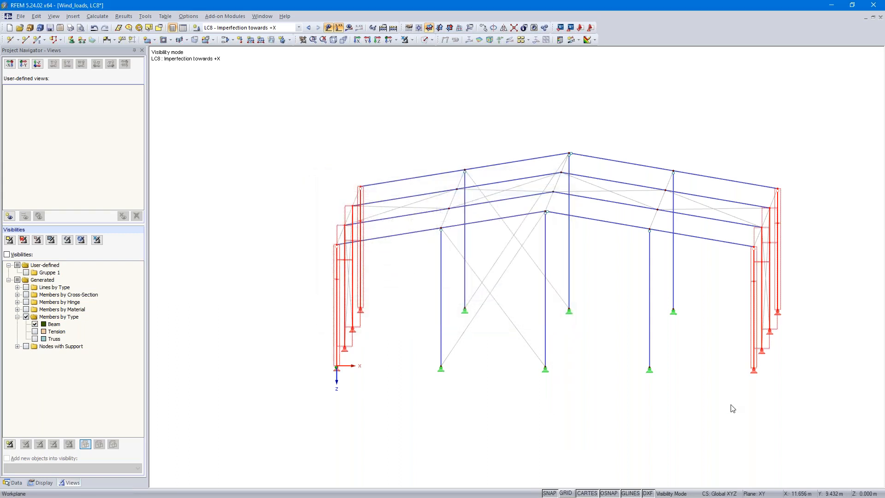
pyautogui.keyDown('ctrl'); pyautogui.moveTo(731, 409); pyautogui.dragTo(684, 413, button='middle'); pyautogui.keyUp('ctrl')
pyautogui.click(682, 412)
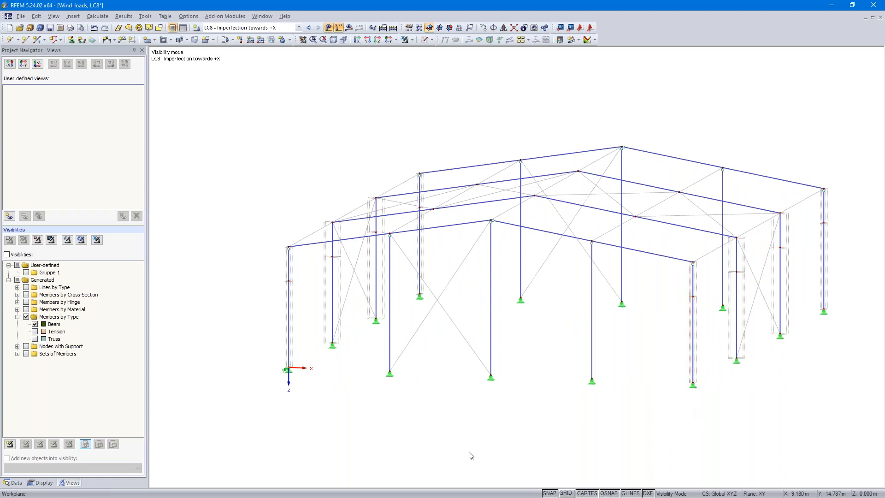
# Step: Add an imperfection on sets of members 1-8 in local z direction, with inclination 200 and precamber 300 per EN 1993-1-1
pyautogui.click(73, 17)
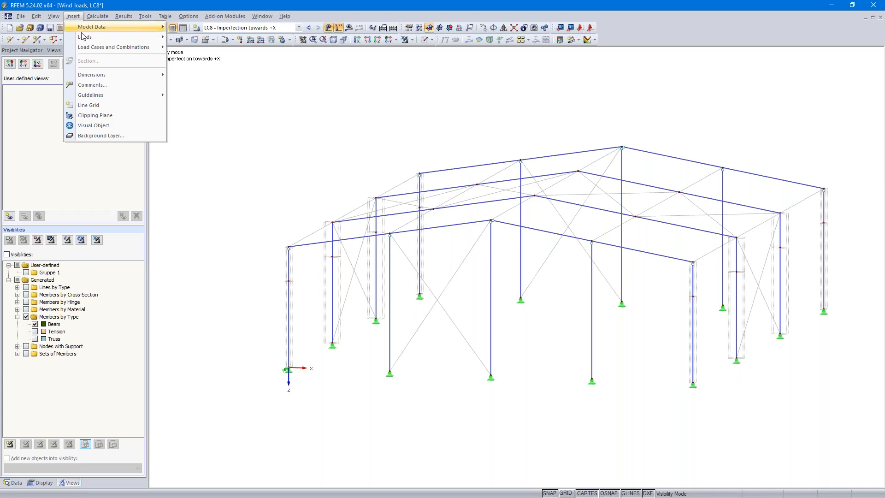
pyautogui.moveTo(86, 41)
pyautogui.moveTo(223, 194)
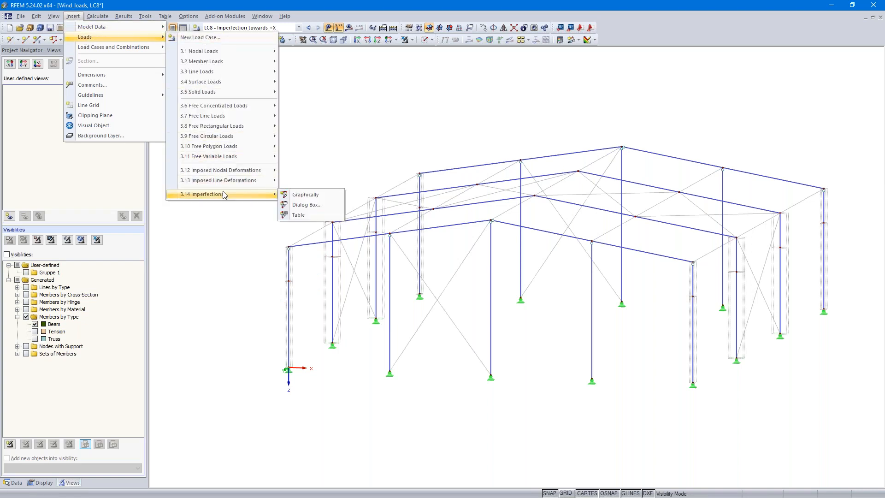
pyautogui.click(309, 205)
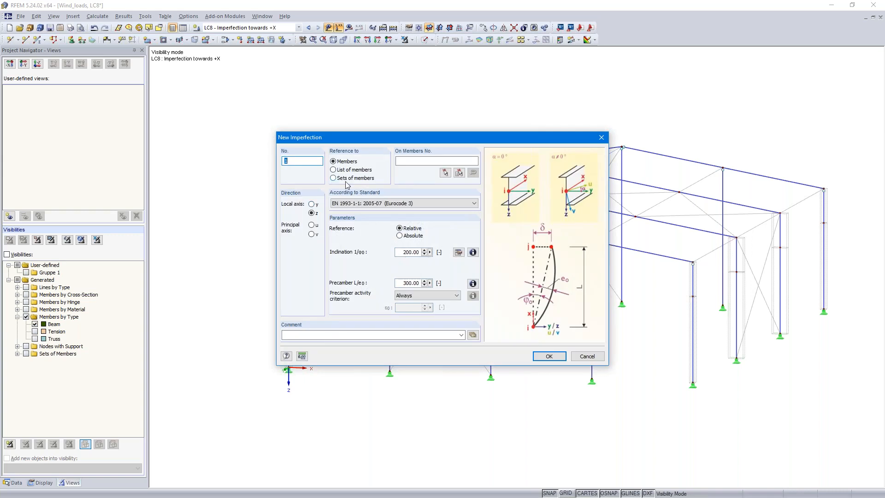
pyautogui.click(333, 179)
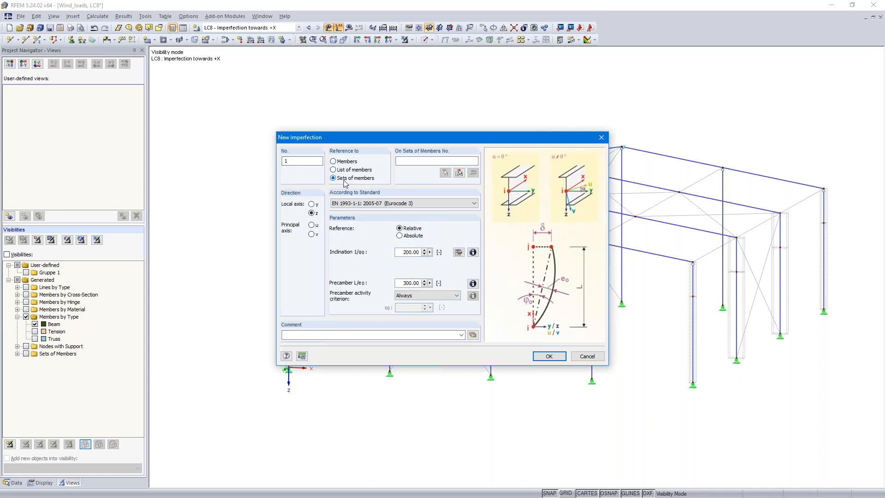
pyautogui.click(460, 173)
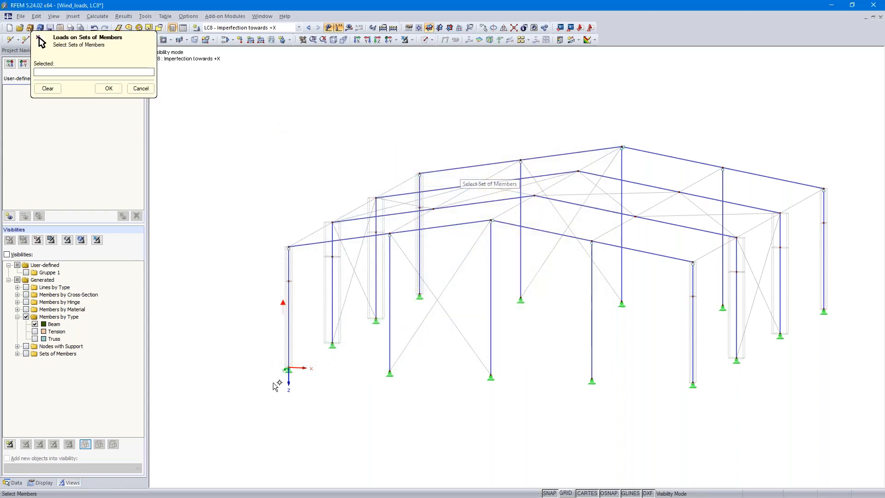
pyautogui.moveTo(265, 402); pyautogui.dragTo(445, 138)
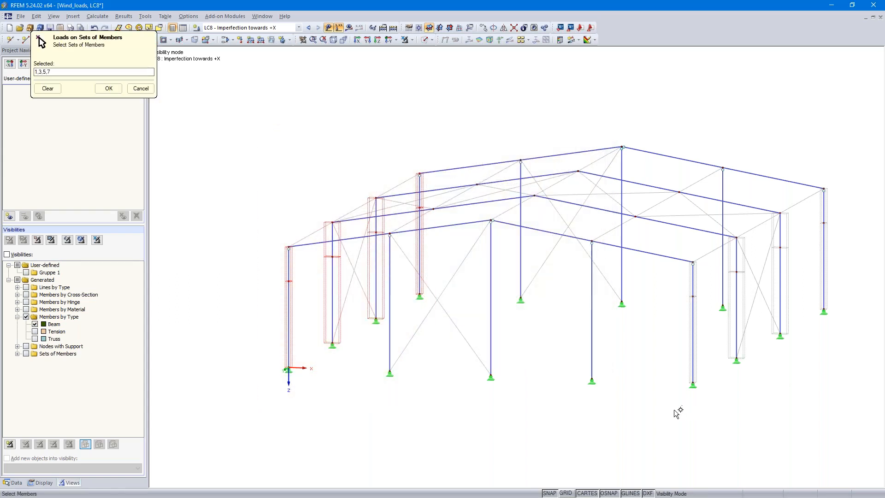
pyautogui.moveTo(671, 412); pyautogui.dragTo(857, 158)
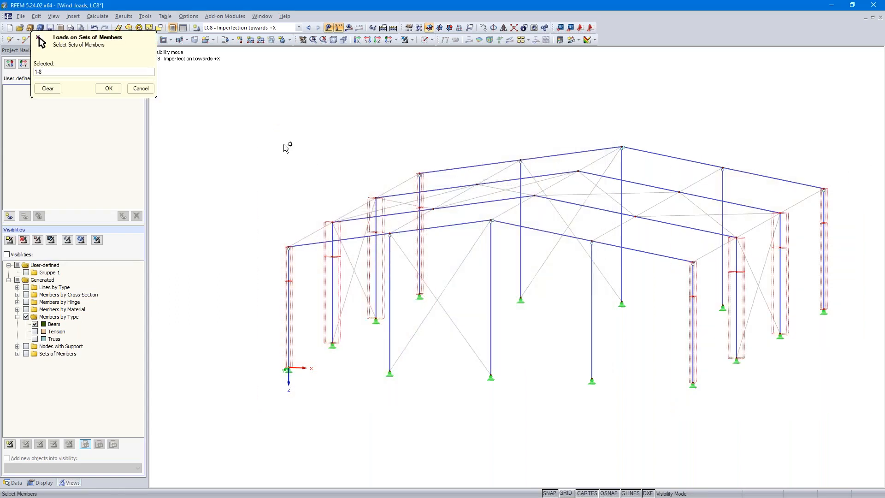
pyautogui.click(109, 88)
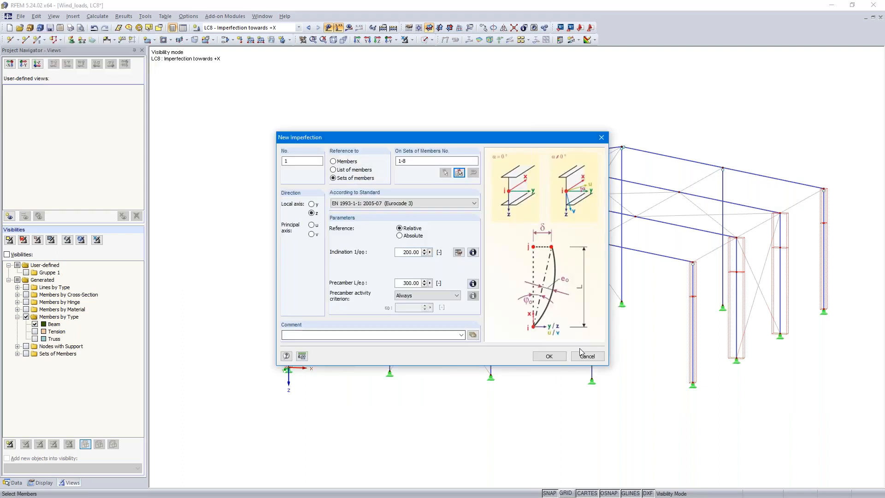
pyautogui.click(549, 356)
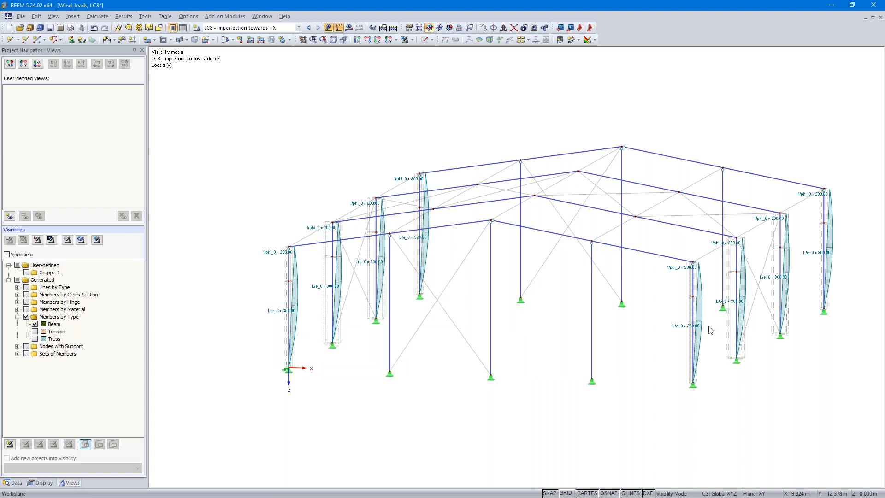
pyautogui.scroll(2, 733, 350)
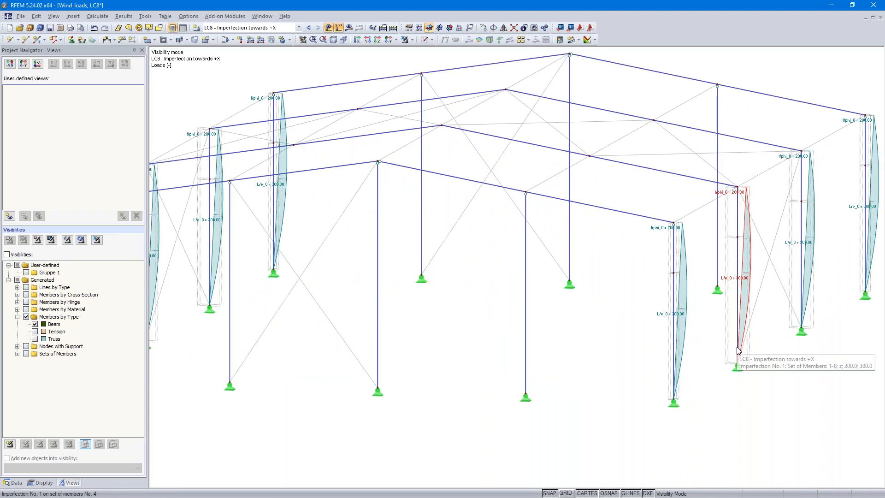
pyautogui.scroll(-1, 736, 353)
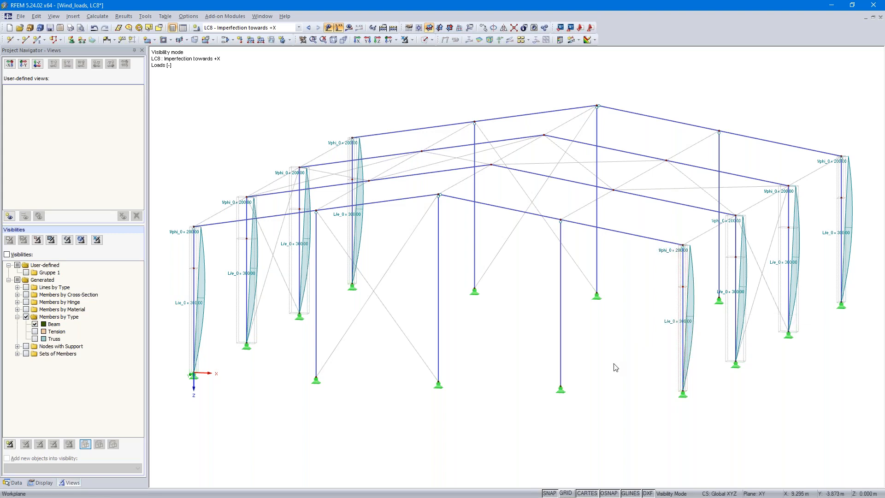
# Step: Open the RF-STEEL EC3 add-on module and choose the front +X corner column (members 6,63) for design
pyautogui.click(16, 483)
pyautogui.scroll(-3, 56, 359)
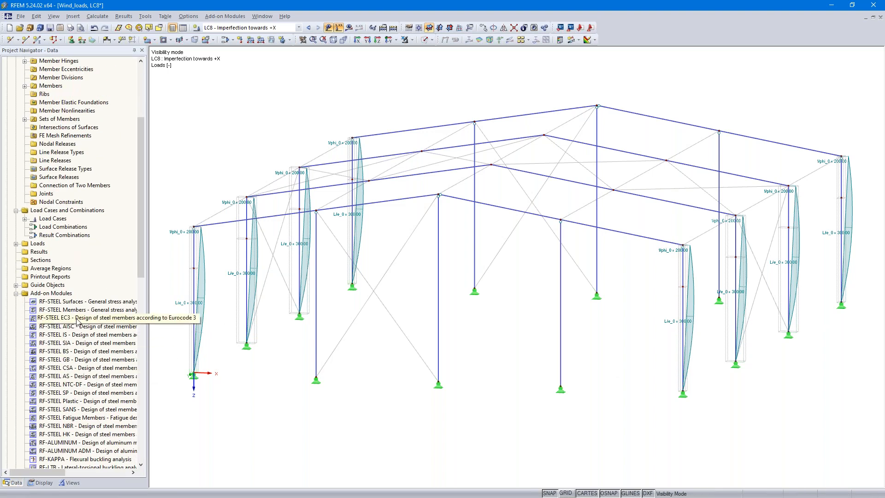
pyautogui.doubleClick(78, 318)
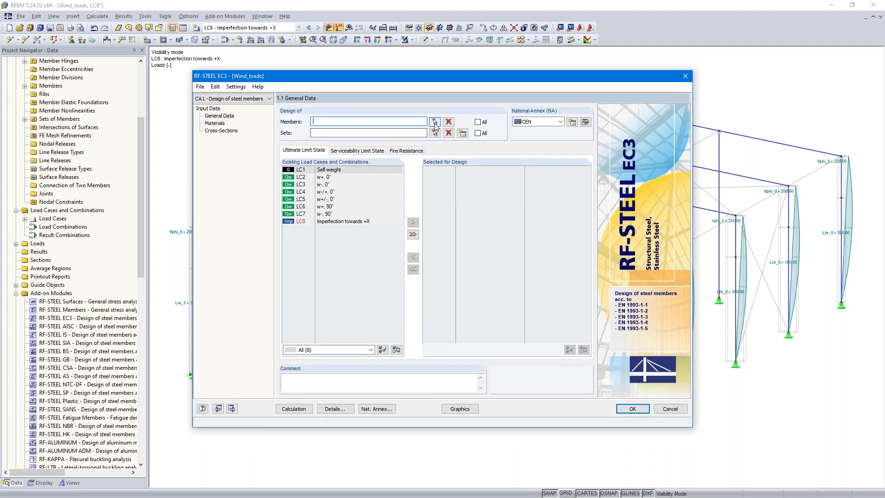
pyautogui.click(435, 122)
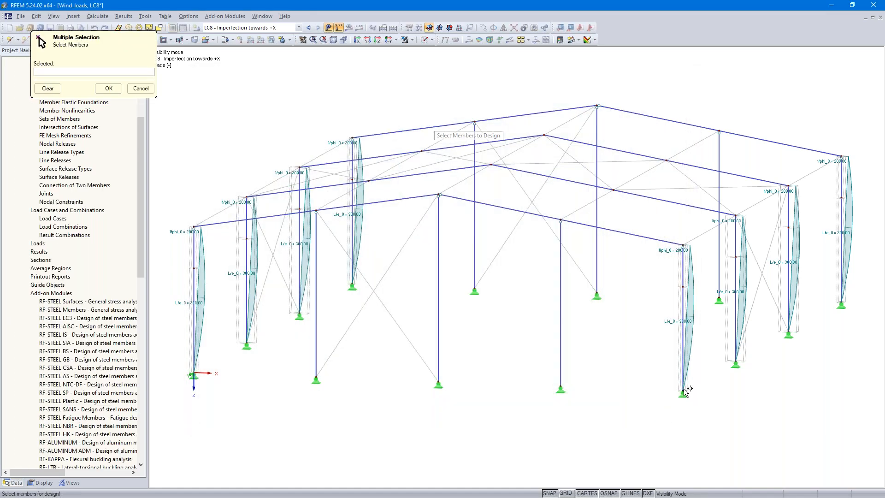
pyautogui.click(701, 226)
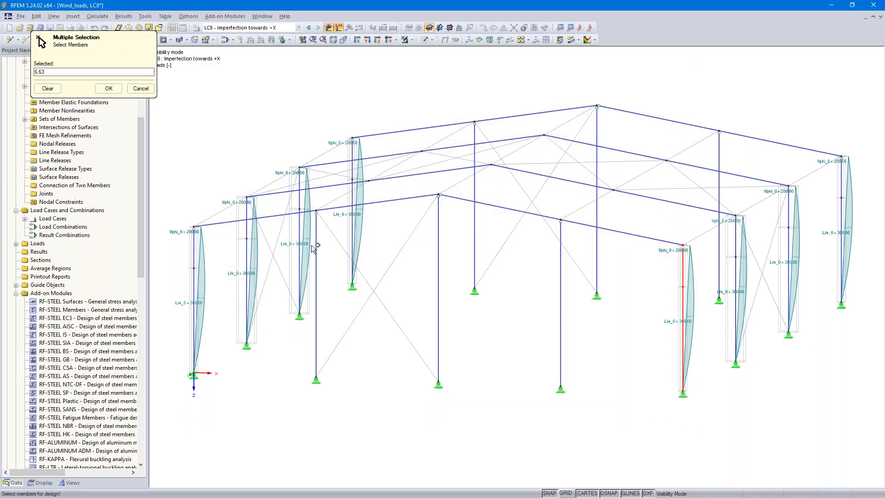
pyautogui.click(109, 89)
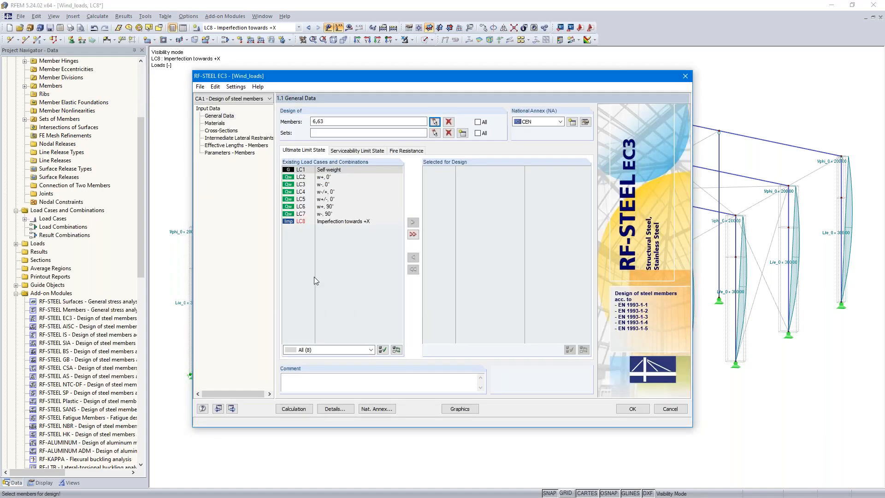
# Step: Set the stability analysis of sets of members to the Equivalent Member Method according to 6.3.1 ... 6.3.3 in the design details
pyautogui.click(330, 409)
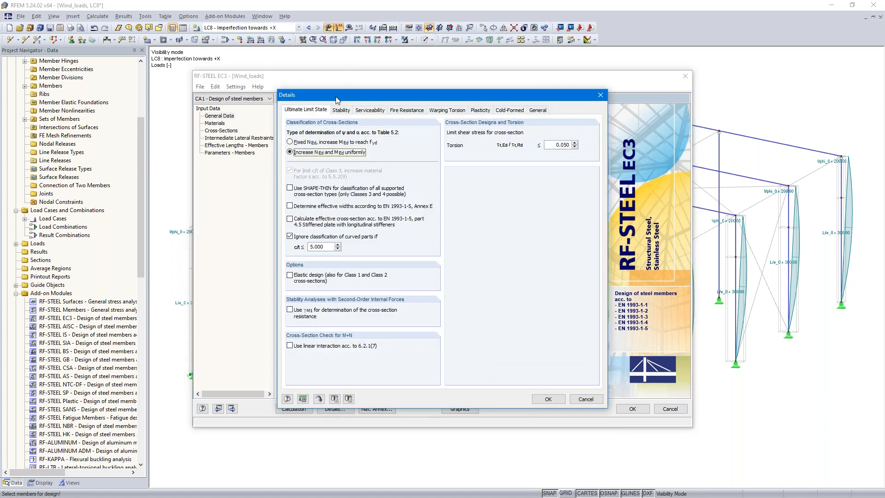
pyautogui.click(343, 112)
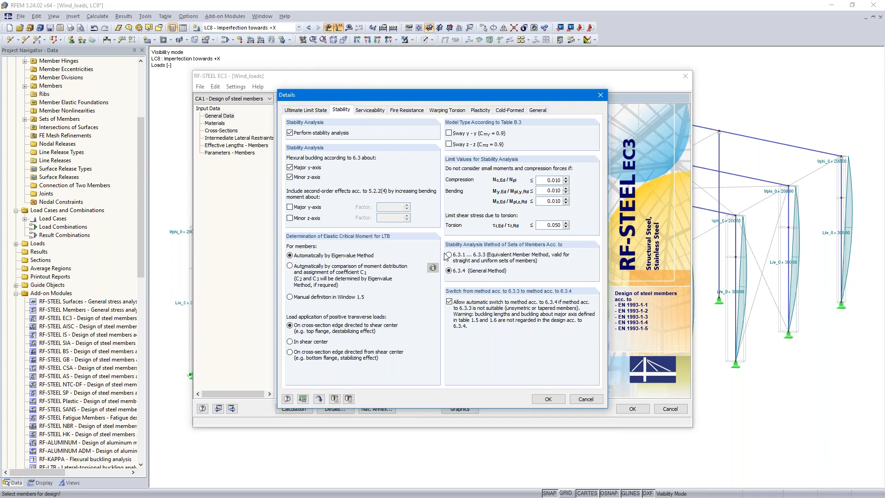
pyautogui.click(449, 254)
pyautogui.click(548, 399)
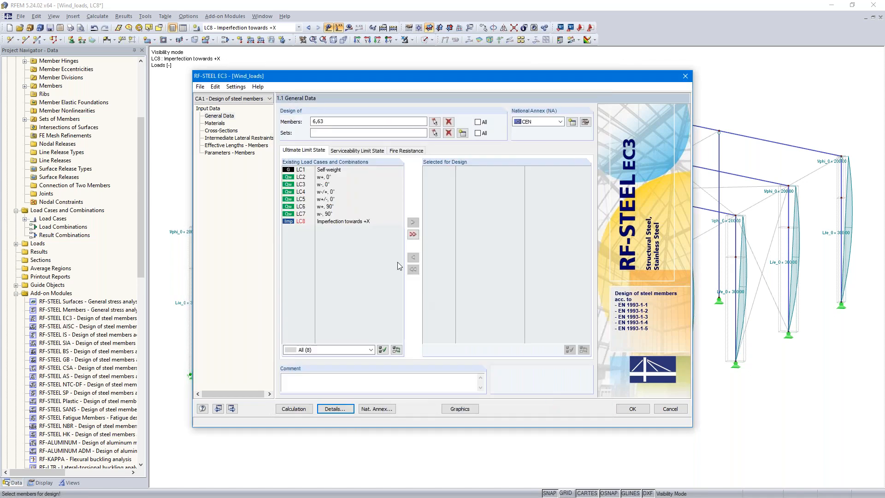
# Step: Add LC1 Self-weight to the ultimate limit state design and check the effective lengths about axis y for members 6 and 63
pyautogui.doubleClick(327, 171)
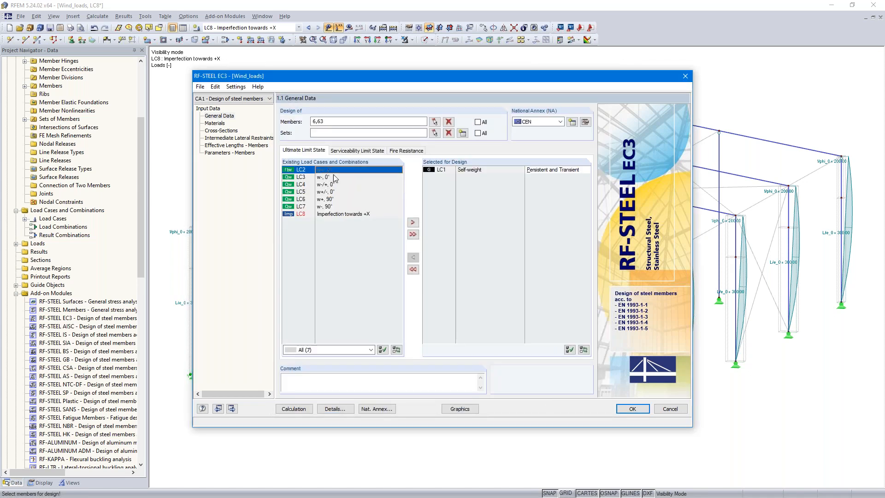
pyautogui.click(224, 146)
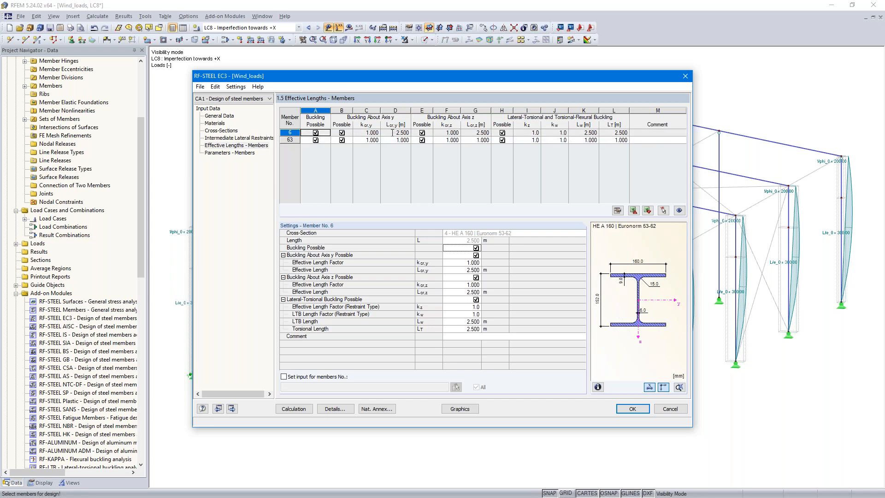
pyautogui.click(392, 134)
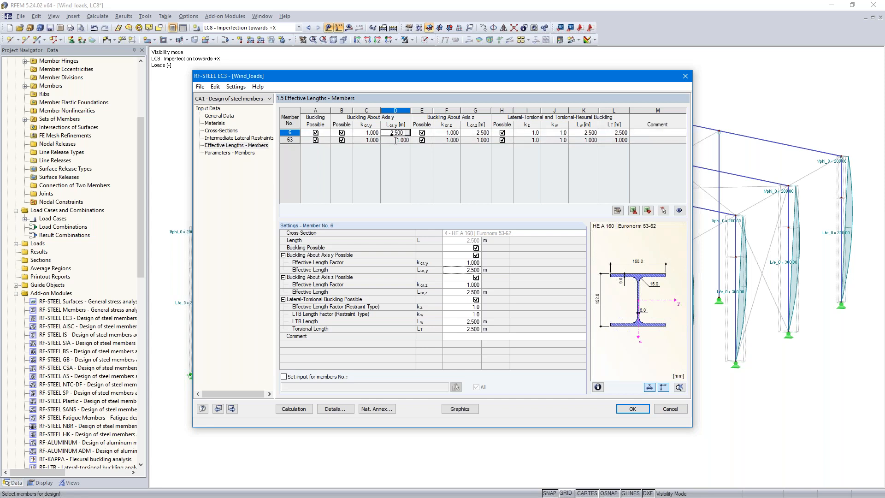
pyautogui.click(396, 139)
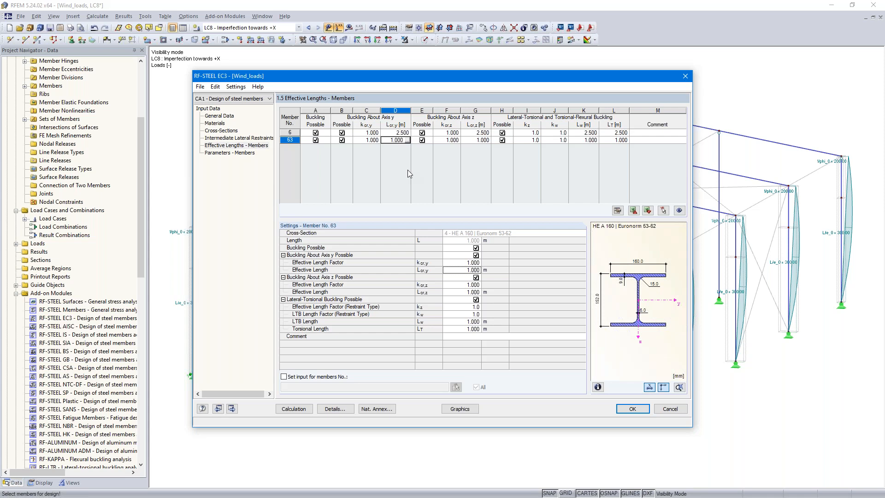
# Step: Clear the members from the design and choose set of members 2, the front +X corner column, instead
pyautogui.click(224, 116)
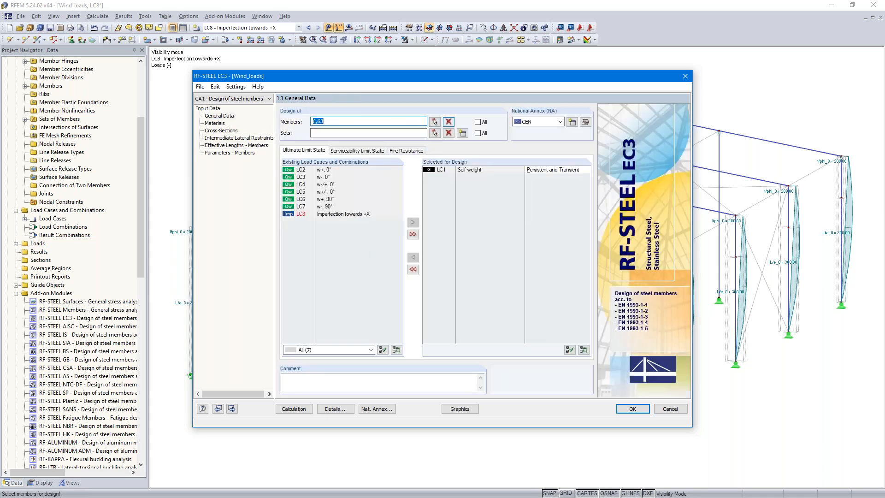
pyautogui.click(448, 122)
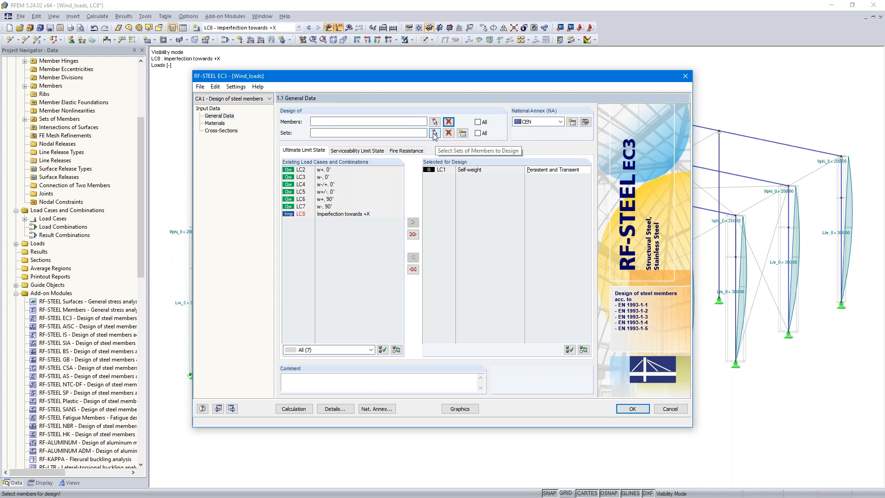
pyautogui.click(435, 133)
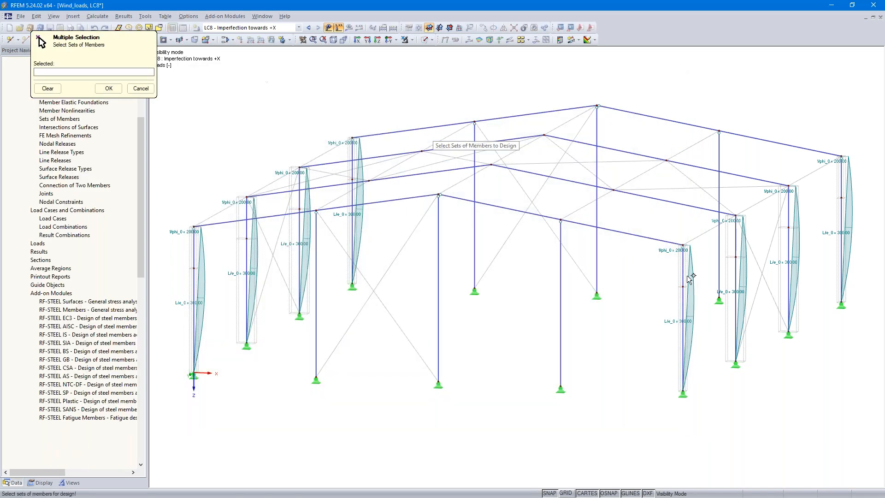
pyautogui.click(680, 274)
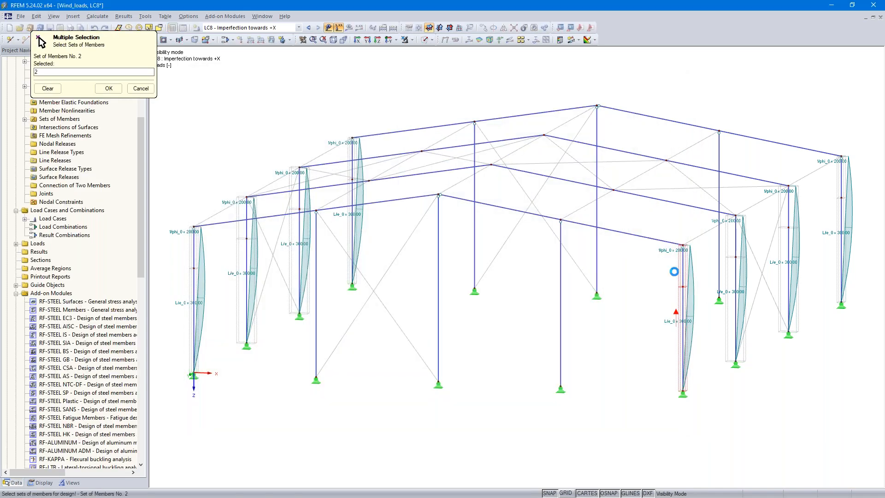
pyautogui.click(109, 88)
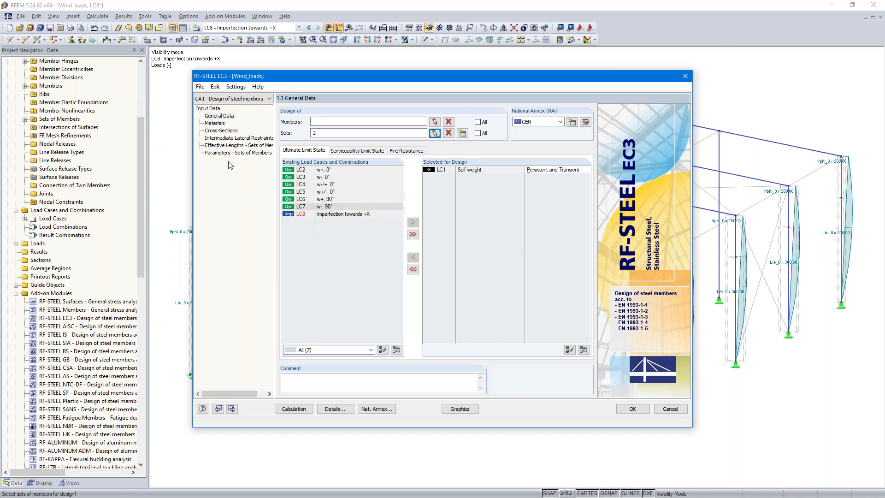
# Step: Check the effective lengths of set of members 2 and exit RF-STEEL EC3 without saving
pyautogui.click(231, 146)
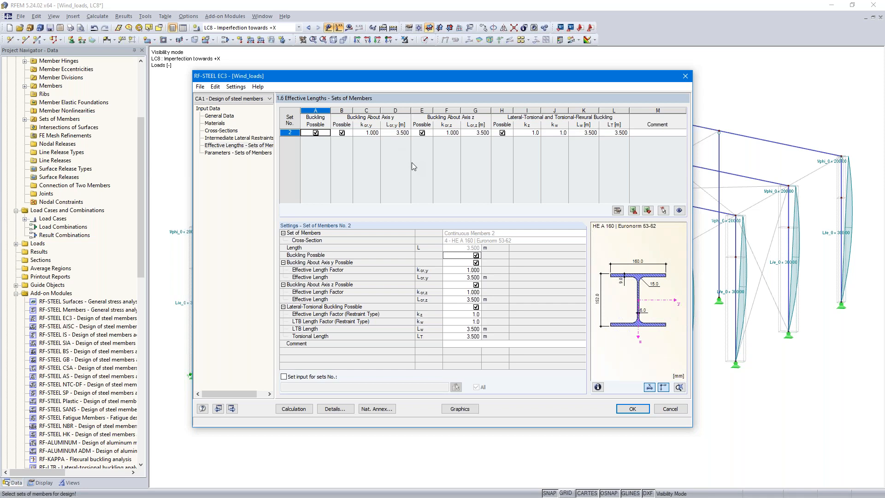
pyautogui.click(671, 410)
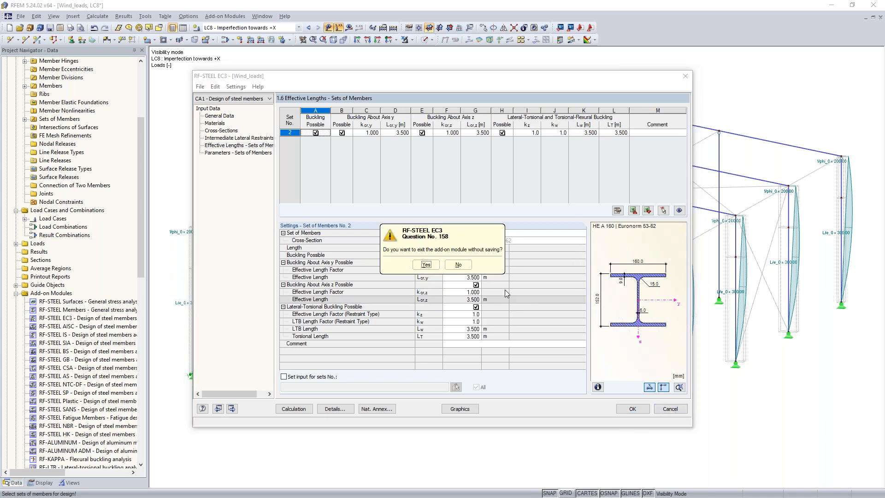
pyautogui.click(426, 265)
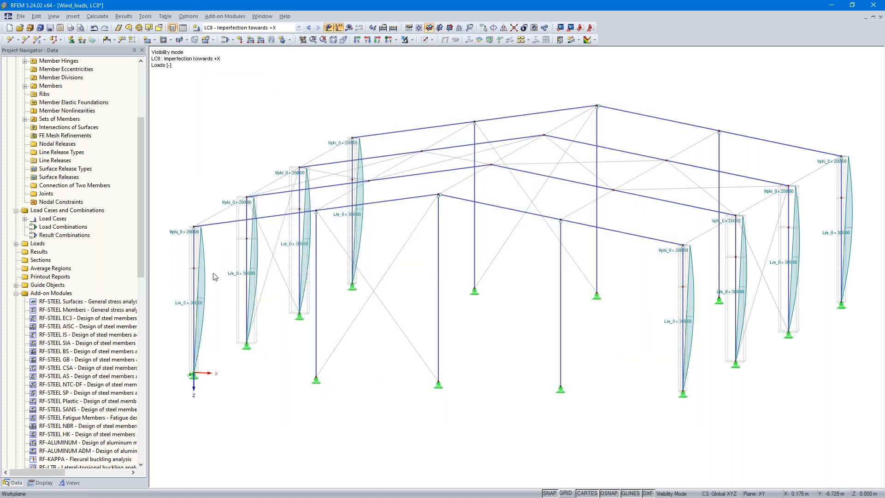
# Step: Collapse the Wind_loads model in the project tree and switch to the Contact_solid_base_plate model
pyautogui.scroll(5, 94, 270)
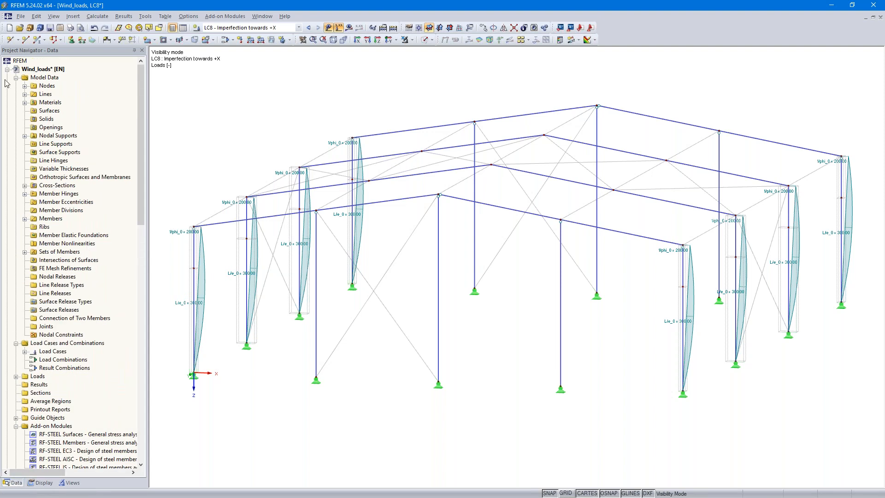
pyautogui.click(8, 70)
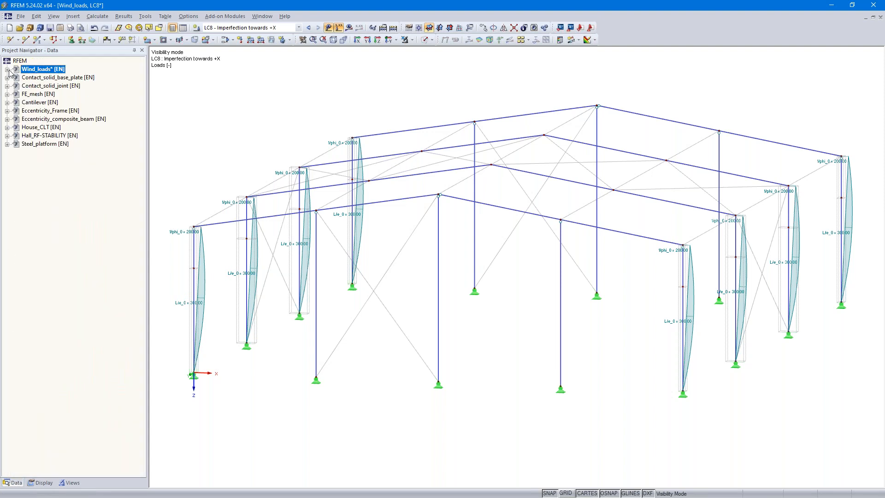
pyautogui.doubleClick(48, 78)
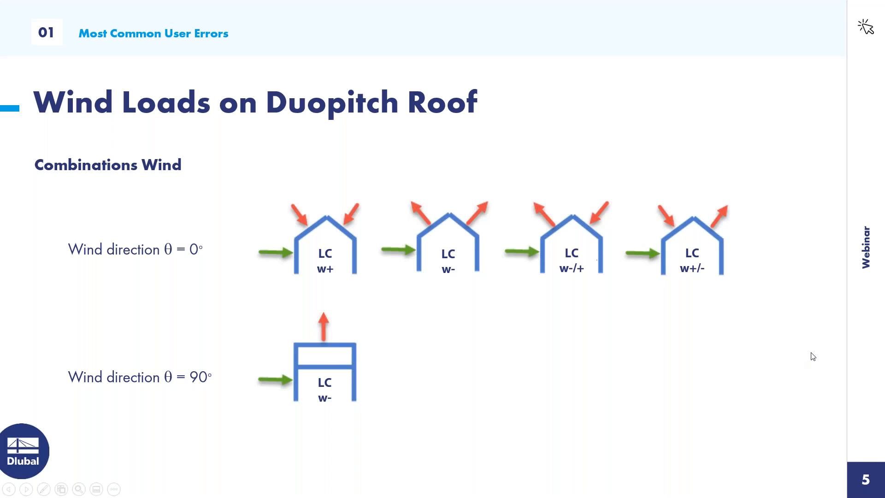
pyautogui.click(783, 351)
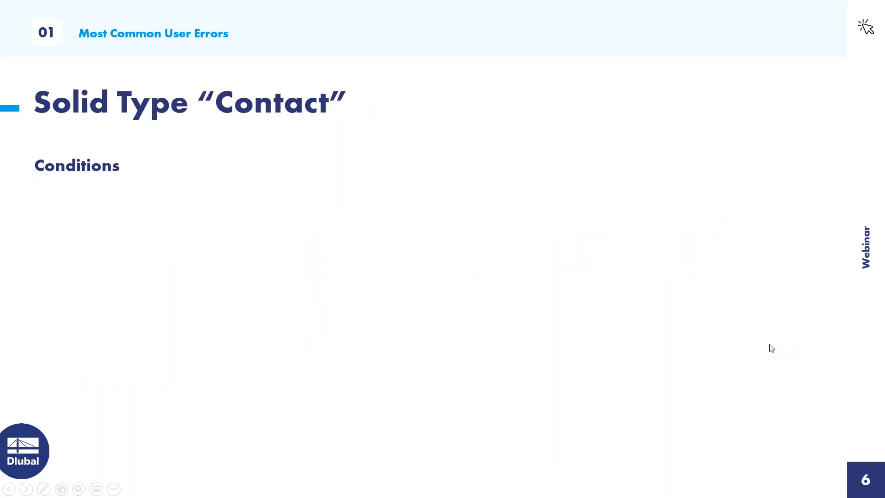
pyautogui.click(773, 348)
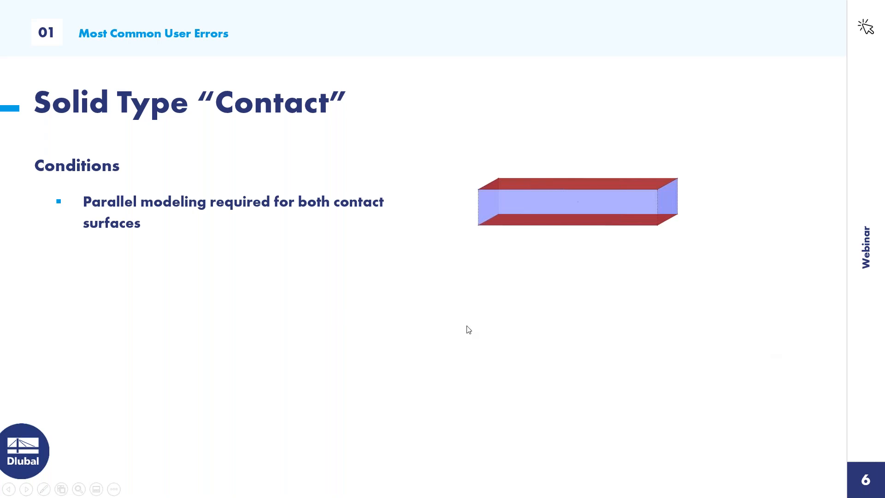
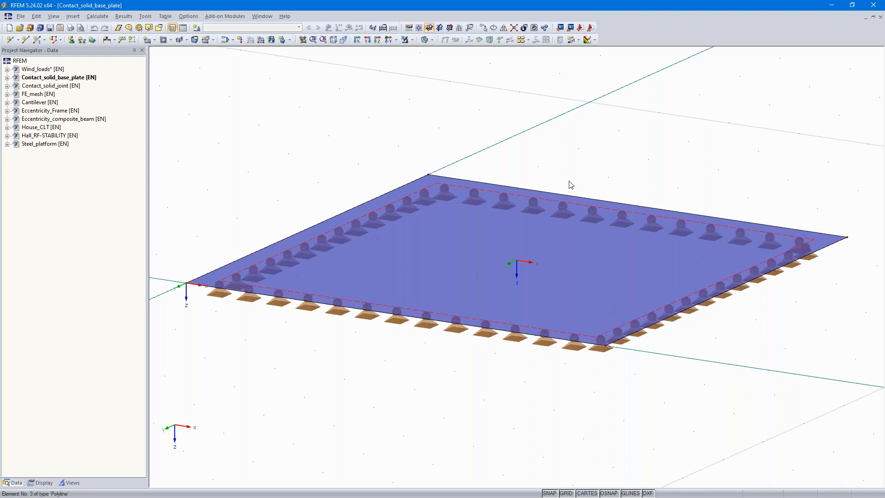
# Step: Copy the supported surface once by dZ -0.020 m, generating a solid between the surfaces without creating new lines between nodes
pyautogui.click(463, 191)
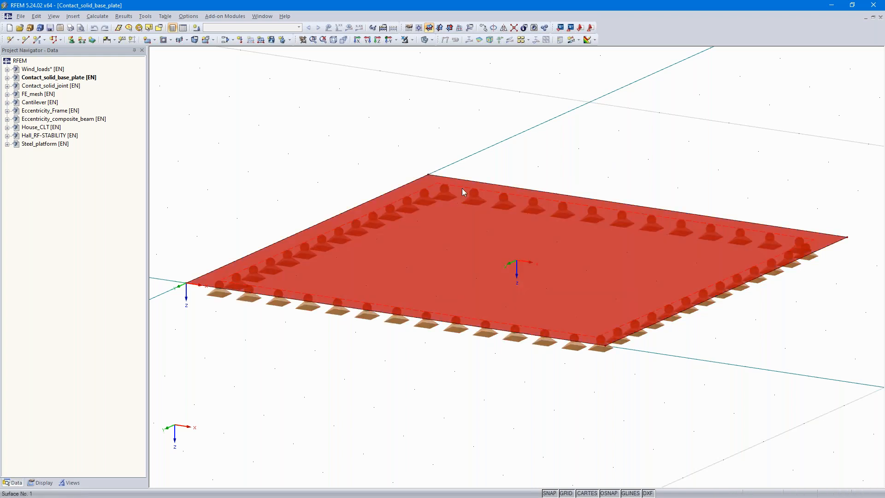
pyautogui.click(483, 27)
pyautogui.write('1')
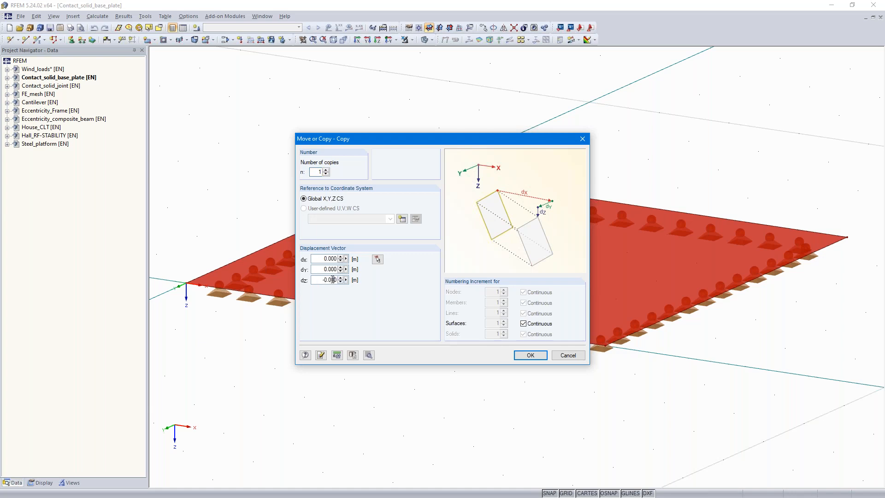
pyautogui.write('2')
pyautogui.click(370, 355)
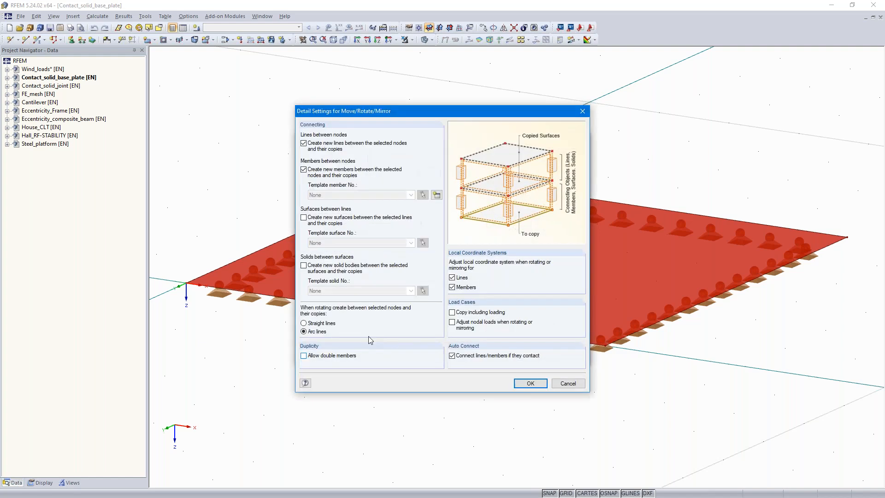
pyautogui.click(304, 143)
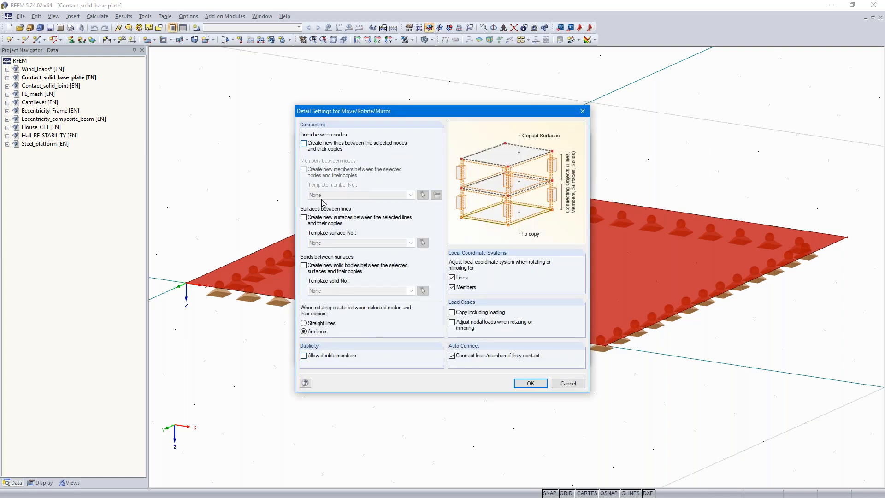
pyautogui.click(304, 266)
pyautogui.click(530, 383)
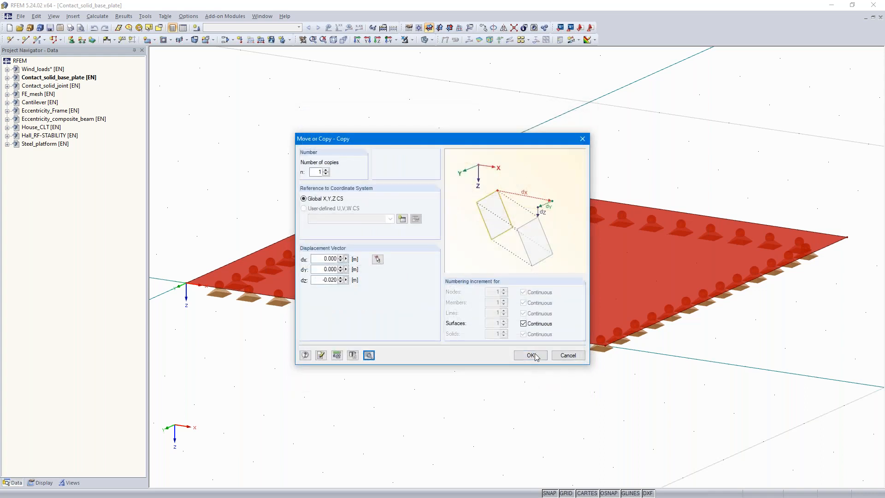
pyautogui.click(531, 356)
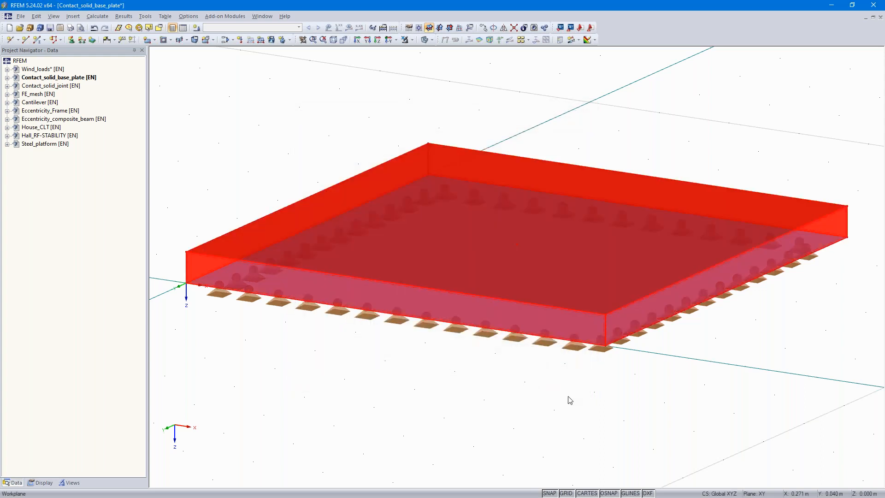
pyautogui.click(614, 300)
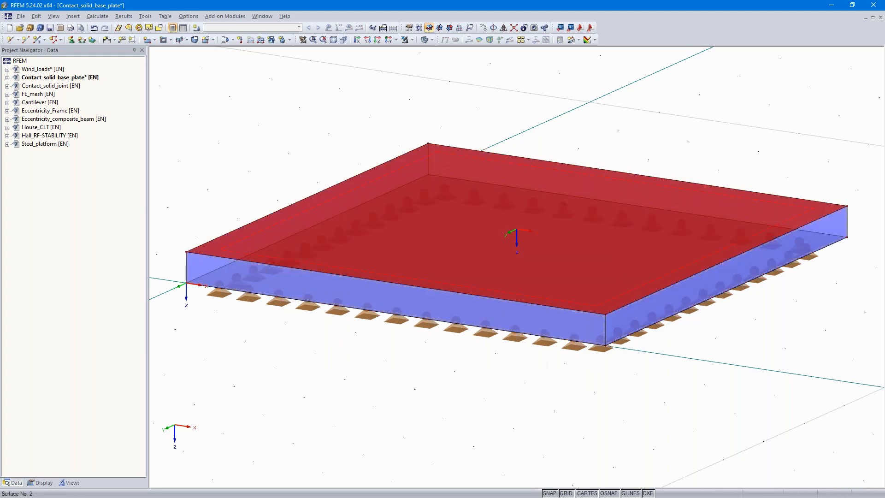
pyautogui.keyDown('ctrl'); pyautogui.moveTo(560, 443); pyautogui.dragTo(655, 373, button='middle'); pyautogui.keyUp('ctrl')
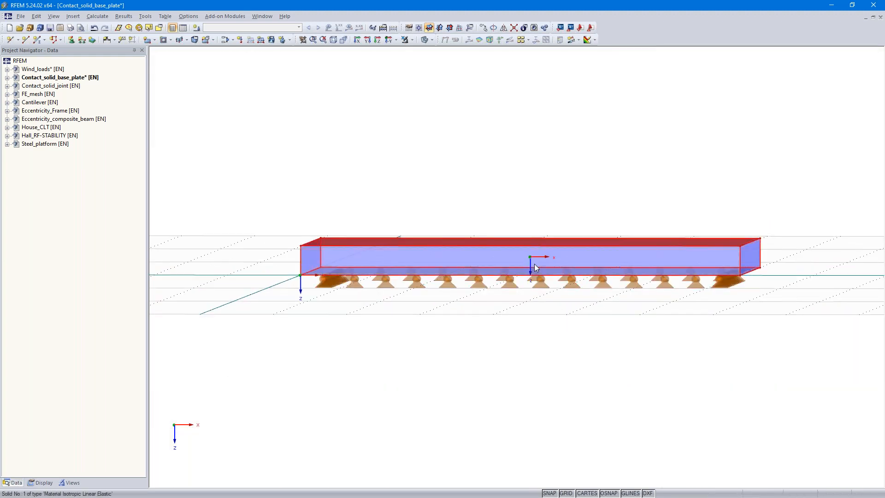
pyautogui.keyDown('ctrl'); pyautogui.moveTo(627, 363); pyautogui.dragTo(521, 413, button='middle'); pyautogui.keyUp('ctrl')
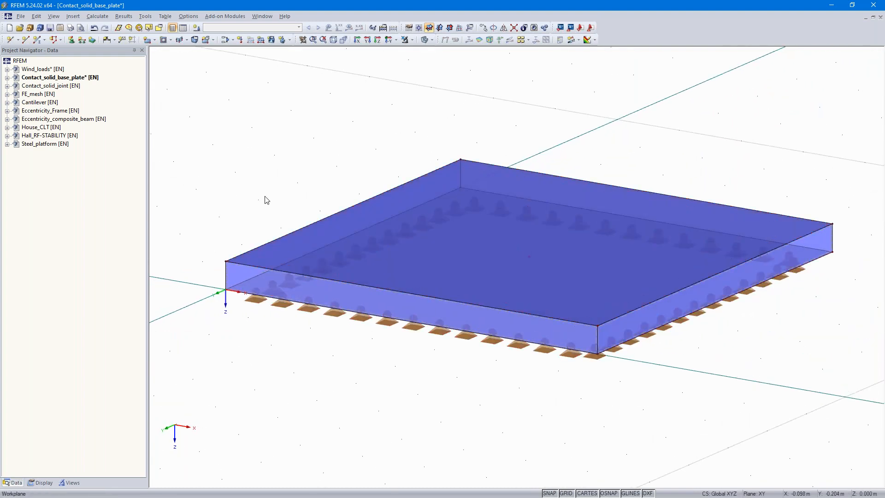
# Step: Create a node at 50% between two diagonally opposite corners of the solid's top surface
pyautogui.click(10, 41)
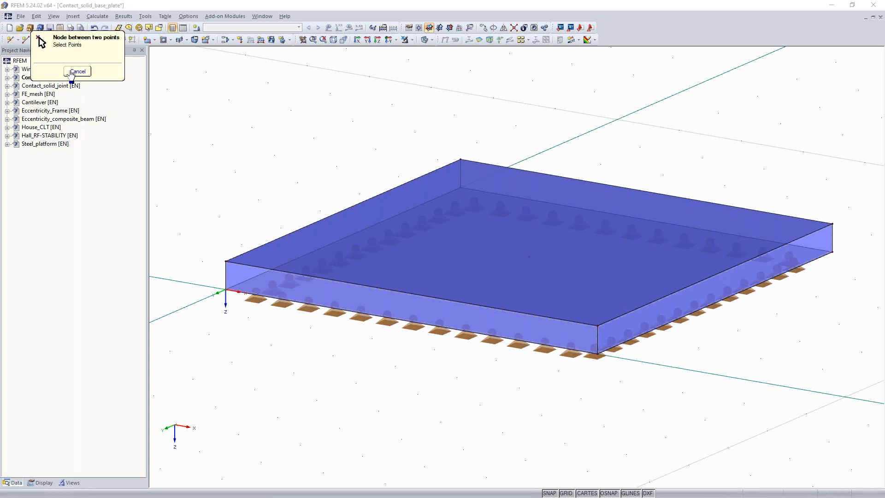
pyautogui.click(78, 71)
pyautogui.click(18, 40)
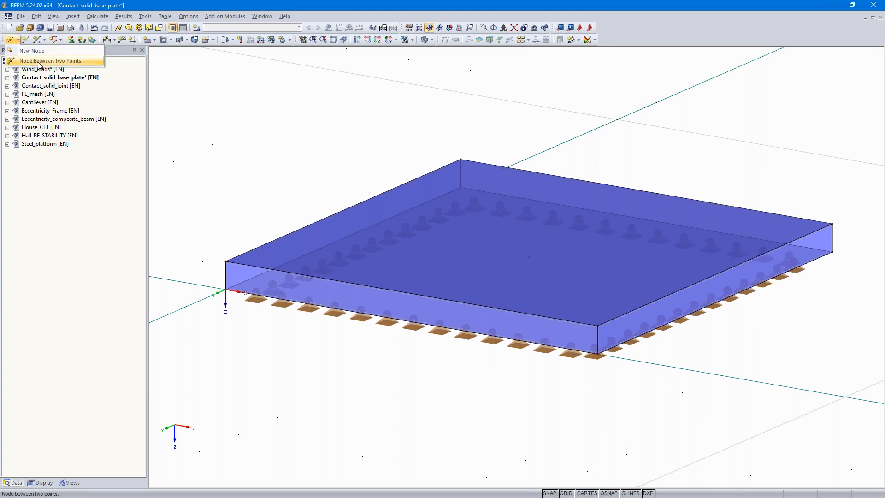
pyautogui.click(39, 60)
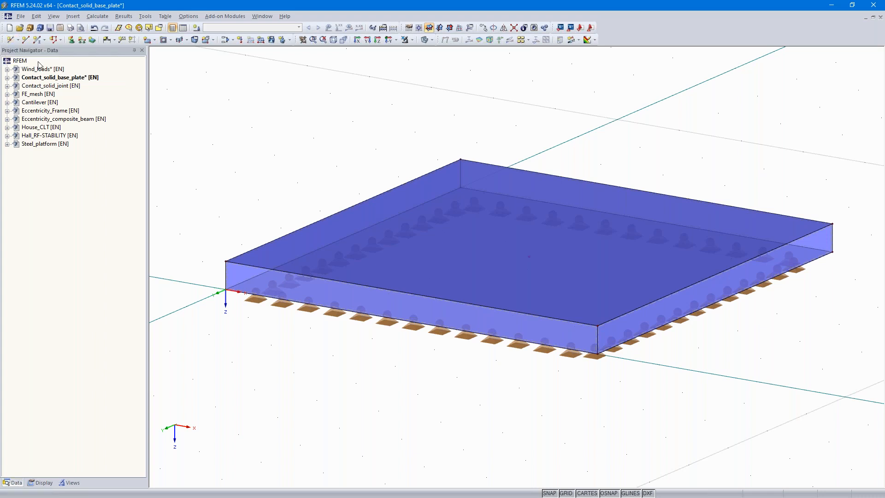
pyautogui.click(226, 261)
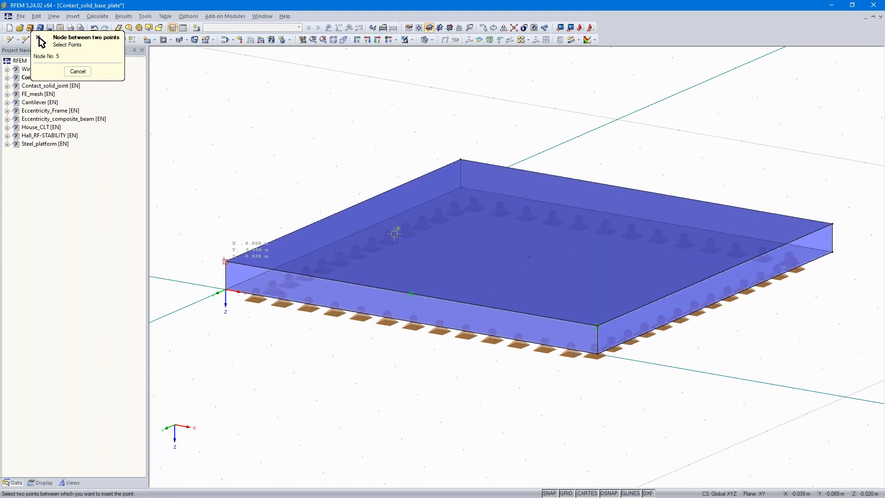
pyautogui.click(834, 223)
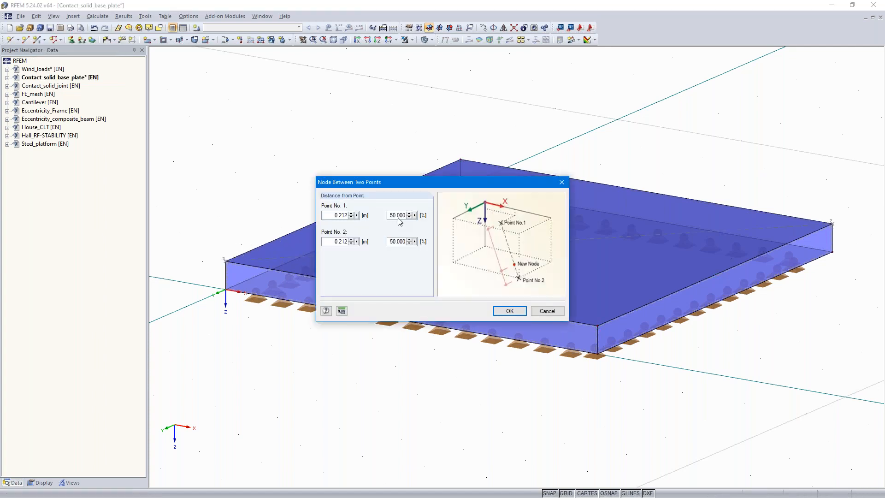
pyautogui.moveTo(417, 183); pyautogui.dragTo(305, 113)
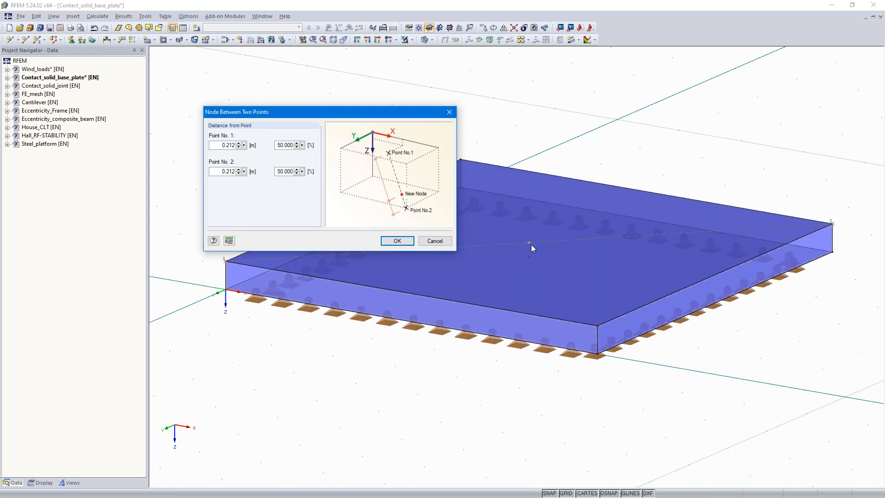
pyautogui.click(397, 241)
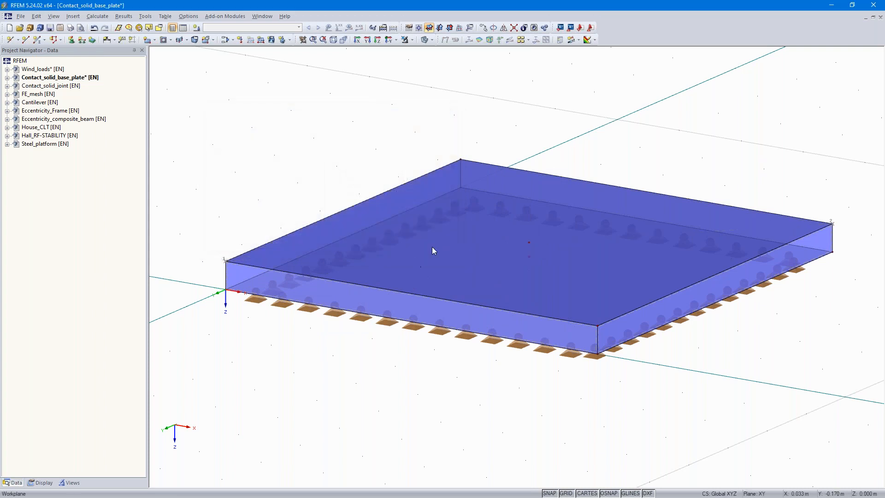
pyautogui.click(529, 243)
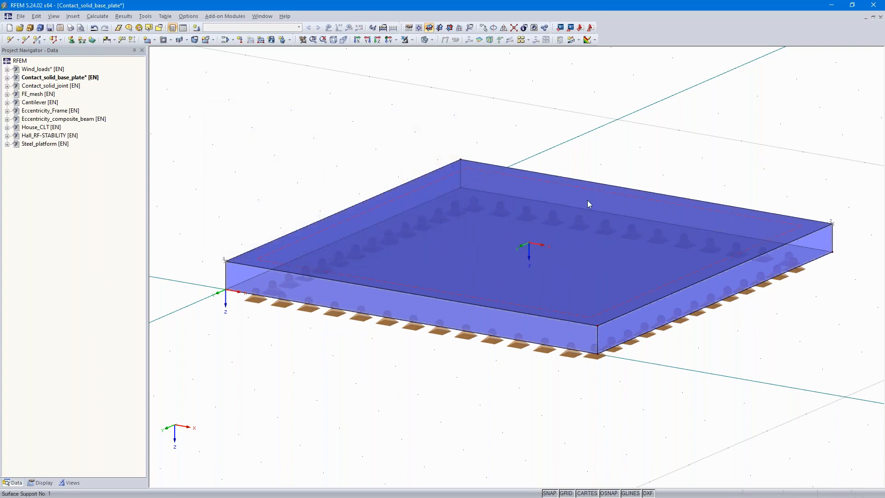
# Step: Set up a copy of the plate's centre node with dZ -1.000 m, creating new lines and members between node and copy
pyautogui.scroll(-2, 593, 155)
pyautogui.moveTo(593, 155); pyautogui.dragTo(569, 285, button='middle')
pyautogui.click(482, 28)
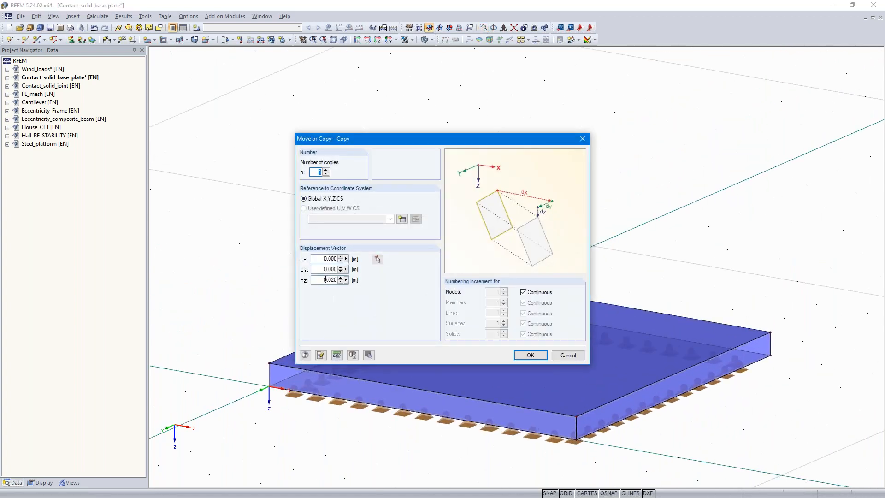
pyautogui.moveTo(325, 280); pyautogui.dragTo(362, 278)
pyautogui.write('1')
pyautogui.click(369, 355)
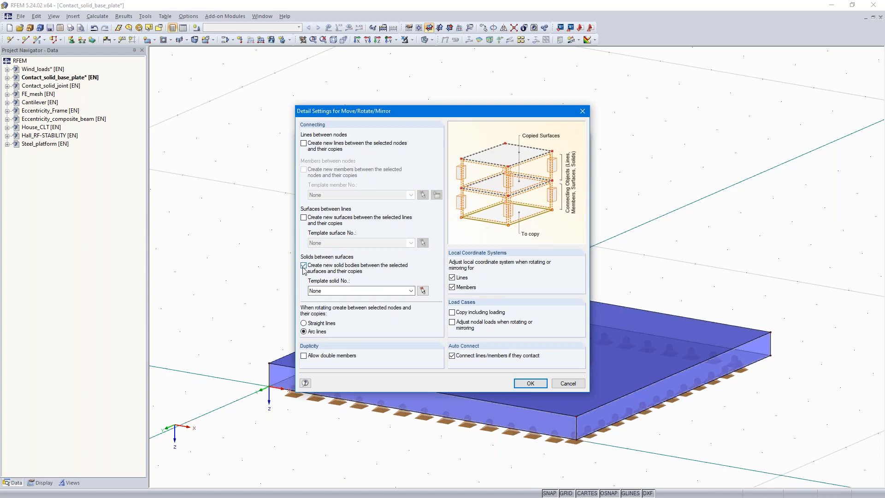
pyautogui.click(304, 144)
pyautogui.click(304, 170)
pyautogui.click(437, 195)
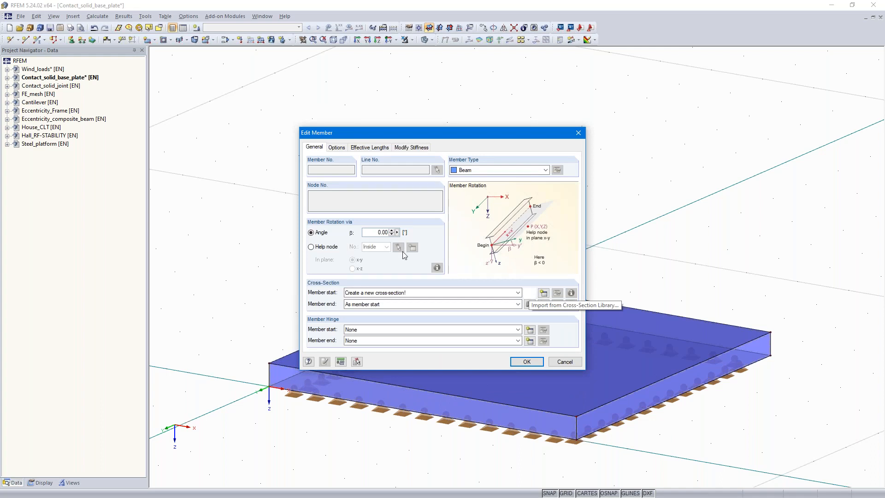
# Step: Assign the rolled HE A 200 section in Steel S 235 to the connecting member and carry out the node copy
pyautogui.click(529, 305)
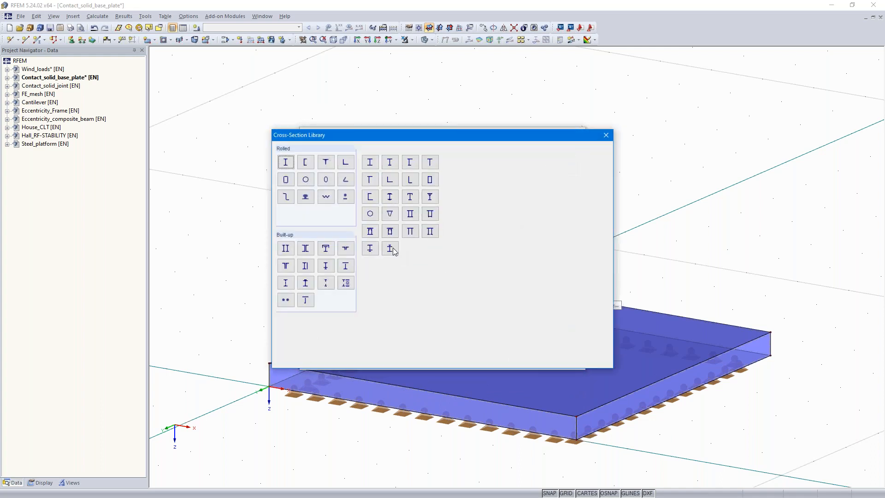
pyautogui.click(286, 162)
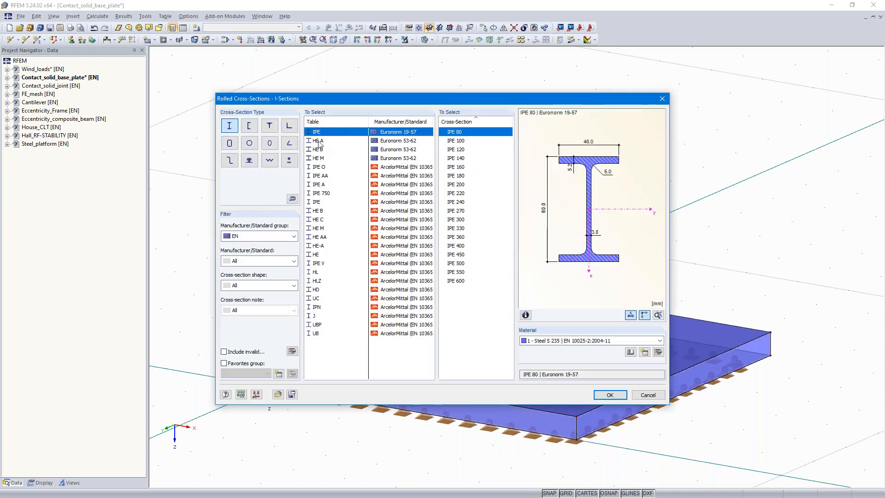
pyautogui.click(319, 141)
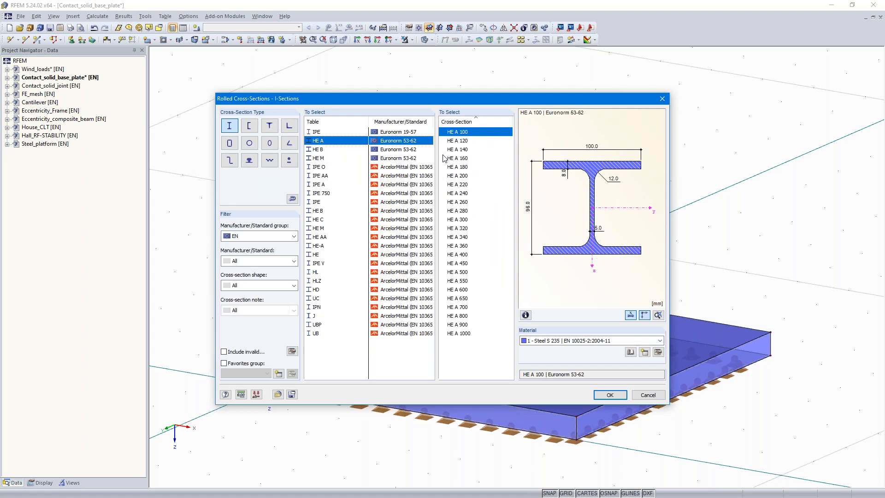
pyautogui.click(462, 178)
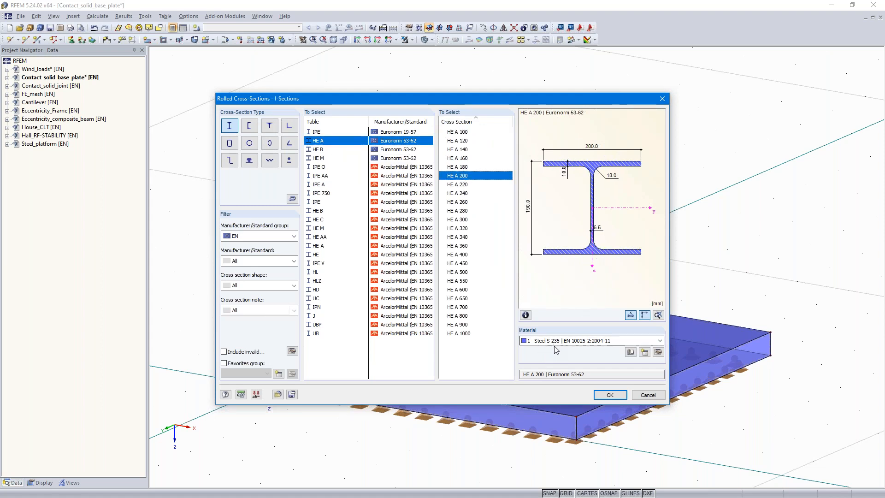
pyautogui.click(610, 395)
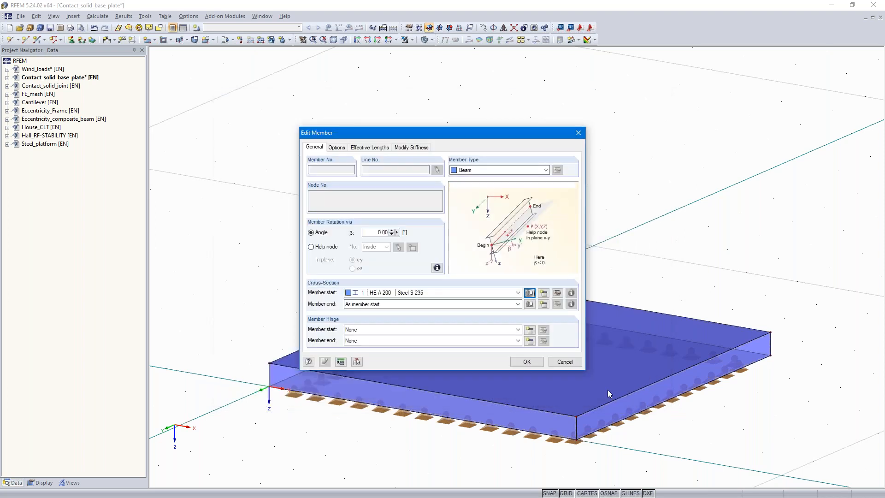
pyautogui.click(528, 362)
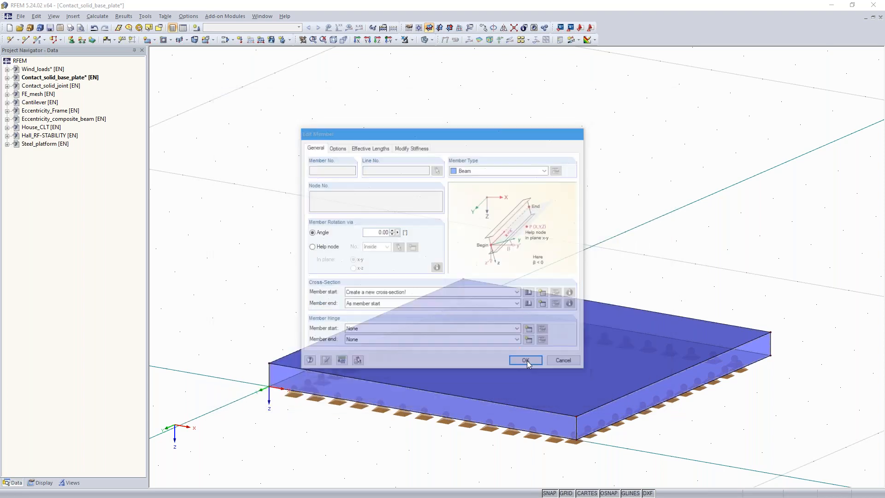
pyautogui.click(530, 383)
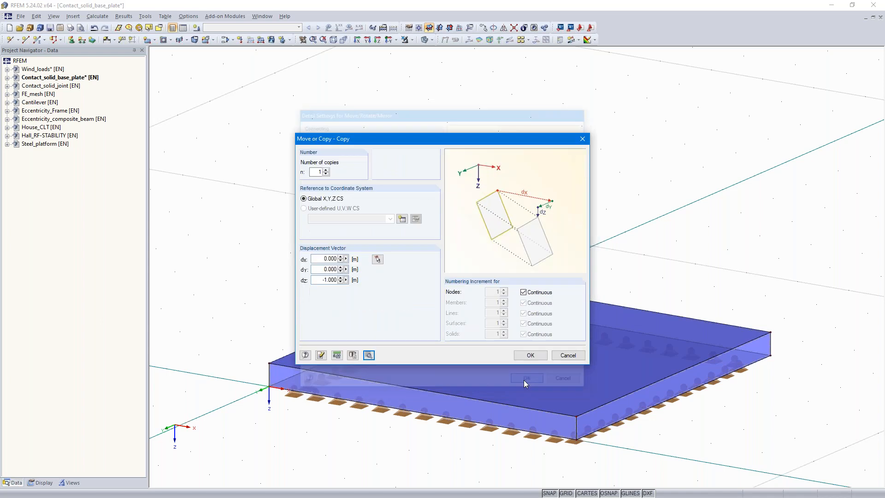
pyautogui.click(530, 355)
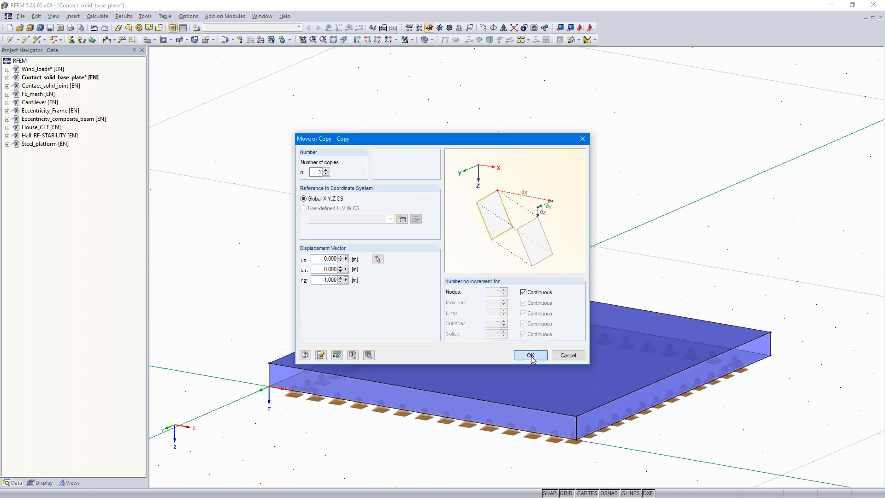
# Step: Show the model as wireframe, generate surfaces from the vertical column member, and return to the transparent solid display
pyautogui.scroll(-2, 779, 212)
pyautogui.scroll(-4, 726, 258)
pyautogui.moveTo(706, 251); pyautogui.dragTo(514, 266, button='middle')
pyautogui.scroll(1, 516, 261)
pyautogui.scroll(2, 516, 261)
pyautogui.moveTo(544, 304); pyautogui.dragTo(590, 376, button='middle')
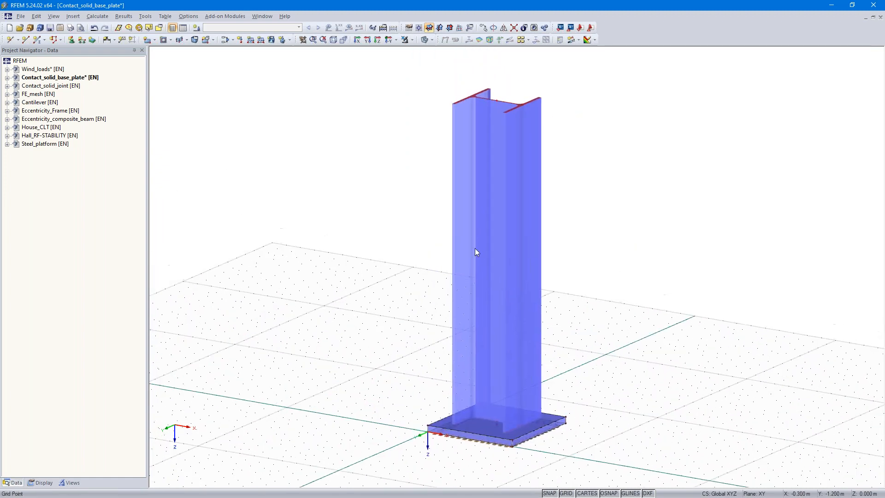
pyautogui.click(425, 39)
pyautogui.click(423, 49)
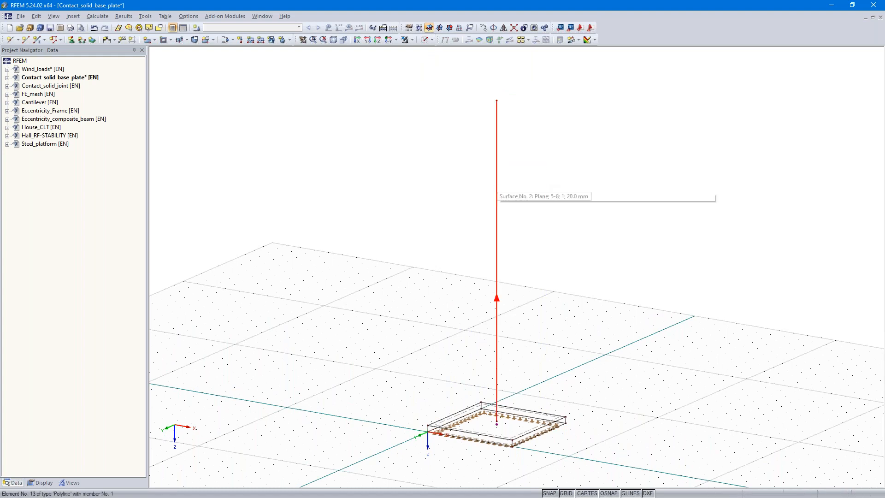
pyautogui.rightClick(497, 184)
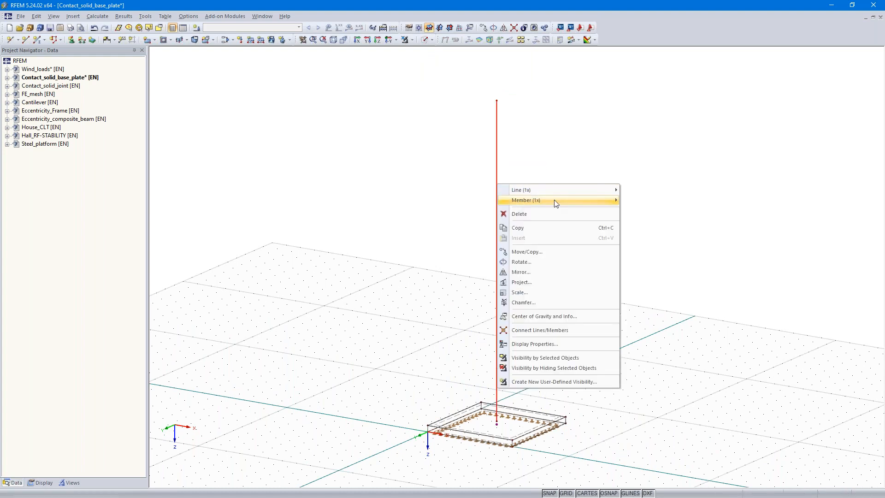
pyautogui.moveTo(556, 203)
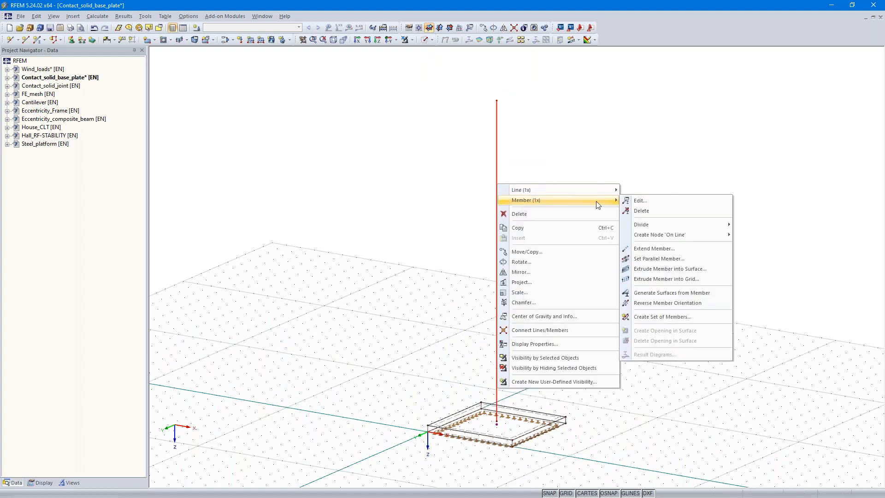
pyautogui.click(686, 294)
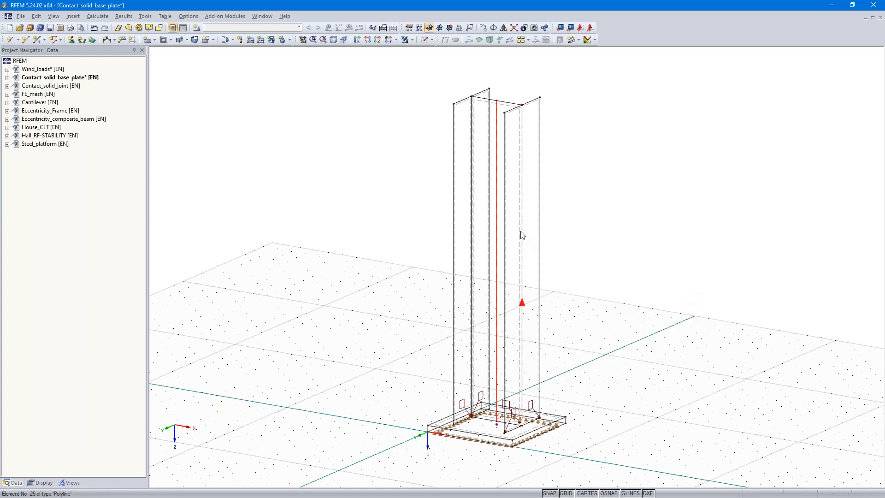
pyautogui.click(430, 40)
pyautogui.click(471, 71)
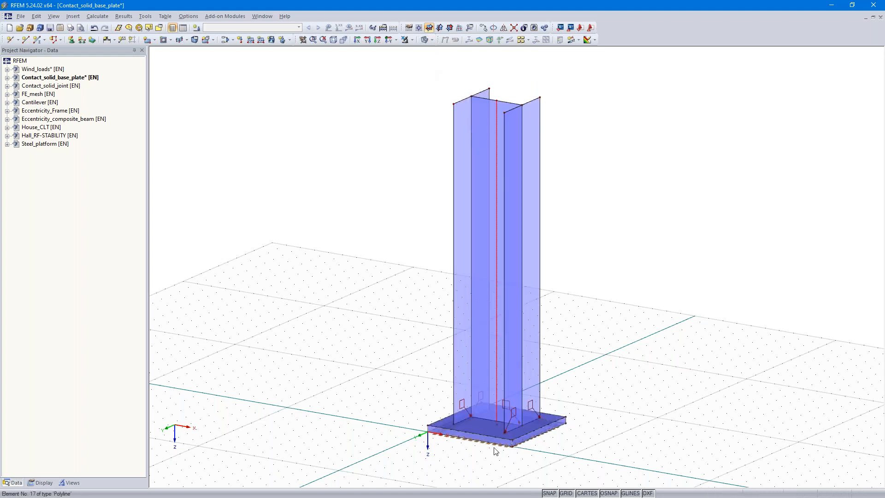
# Step: Open the base plate solid for editing and set its solid type to Contact
pyautogui.scroll(1, 530, 440)
pyautogui.keyDown('ctrl'); pyautogui.moveTo(576, 383); pyautogui.dragTo(594, 341, button='middle'); pyautogui.keyUp('ctrl')
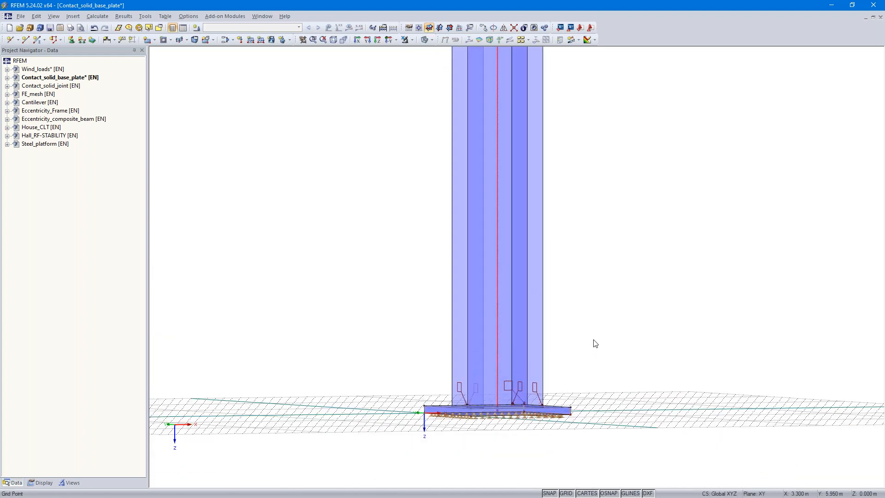
pyautogui.scroll(1, 566, 401)
pyautogui.keyDown('ctrl'); pyautogui.moveTo(567, 400); pyautogui.dragTo(583, 326, button='middle'); pyautogui.keyUp('ctrl')
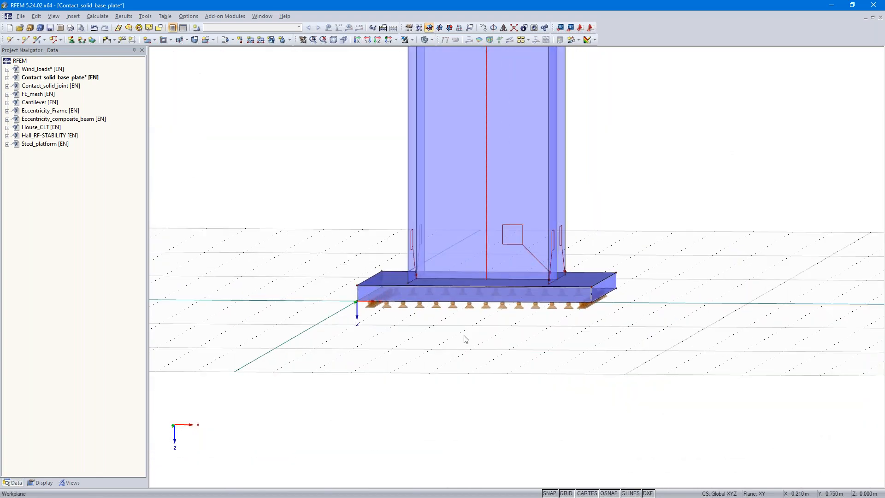
pyautogui.scroll(1, 467, 338)
pyautogui.scroll(5, 467, 338)
pyautogui.keyDown('ctrl'); pyautogui.moveTo(493, 316); pyautogui.dragTo(496, 306, button='middle'); pyautogui.keyUp('ctrl')
pyautogui.scroll(-1, 481, 328)
pyautogui.scroll(2, 481, 328)
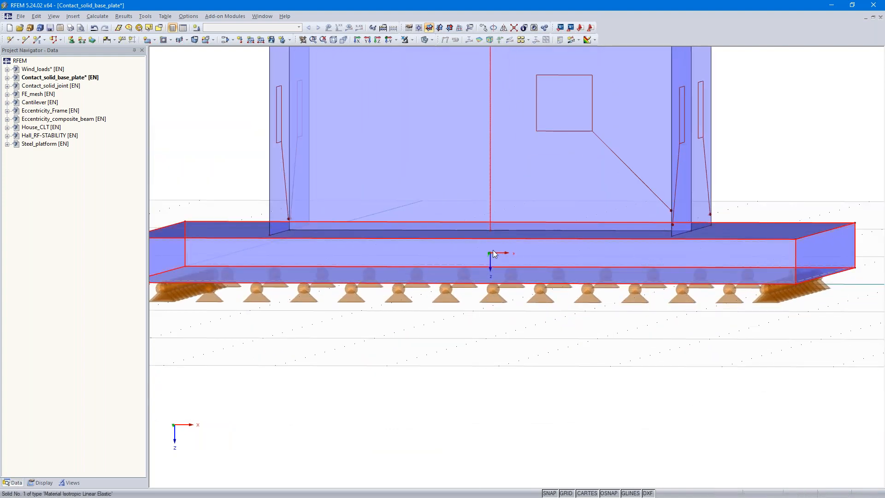
pyautogui.doubleClick(490, 251)
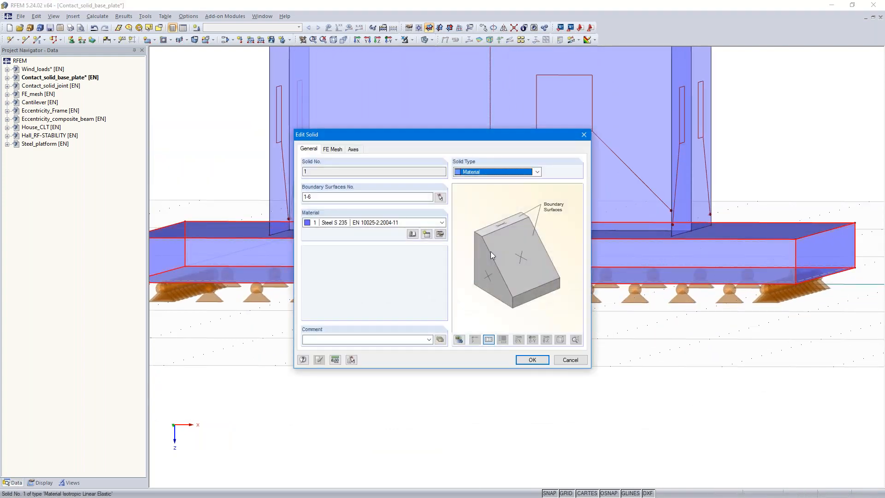
pyautogui.click(499, 173)
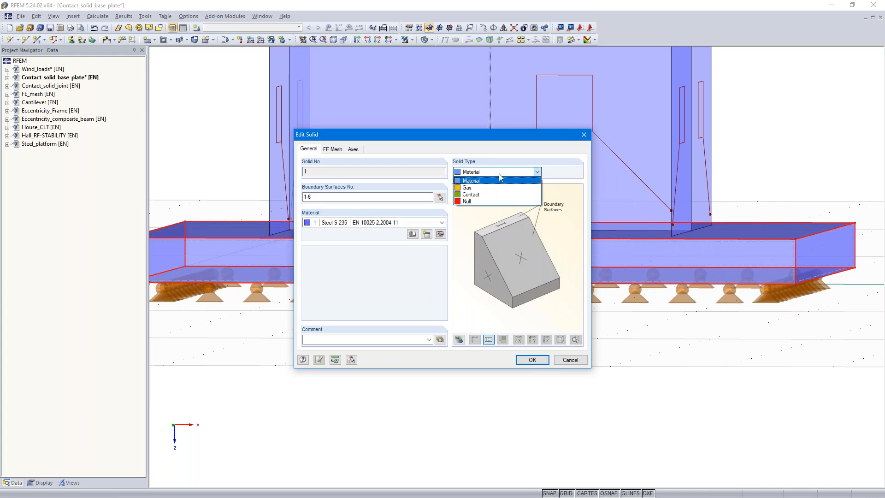
pyautogui.click(489, 199)
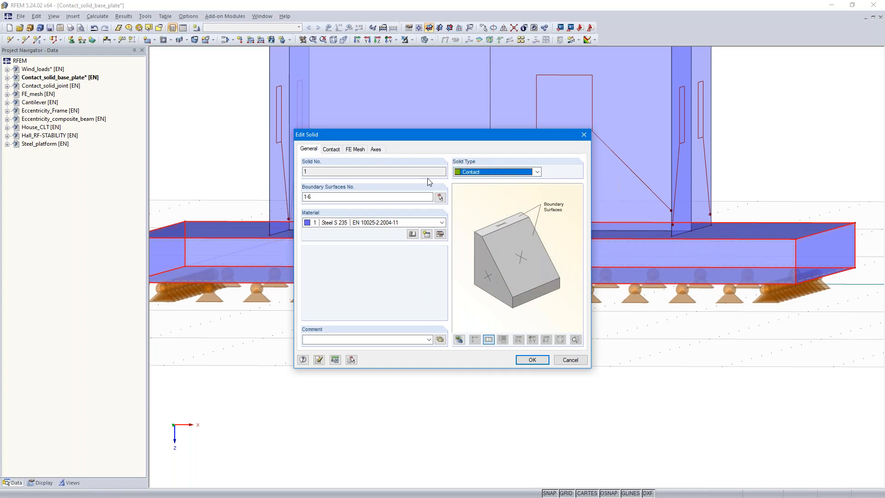
# Step: In the solid's contact settings, pick the plate's supported bottom surface No. 1 in the model as contact surface A
pyautogui.click(332, 150)
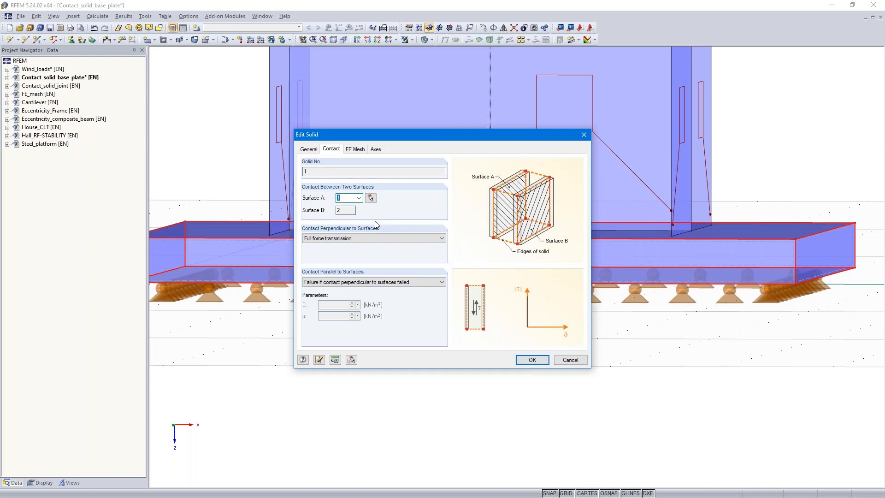
pyautogui.click(371, 198)
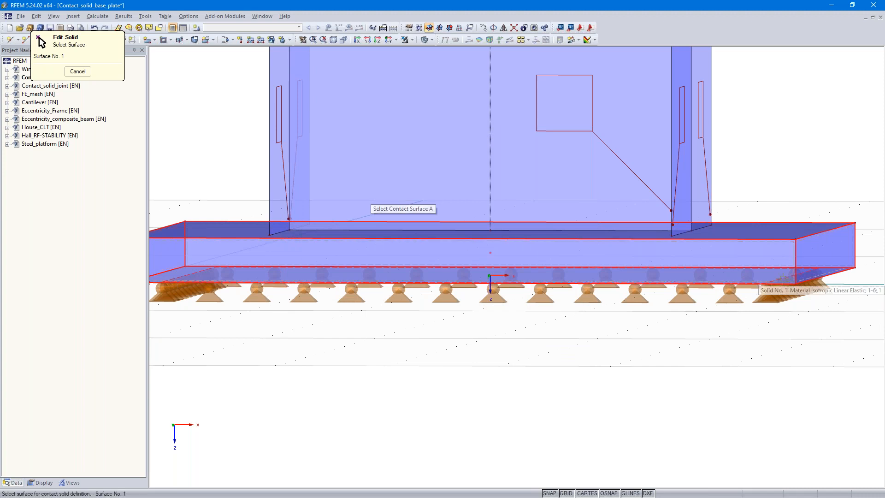
pyautogui.keyDown('ctrl'); pyautogui.moveTo(729, 342); pyautogui.dragTo(721, 372, button='middle'); pyautogui.keyUp('ctrl')
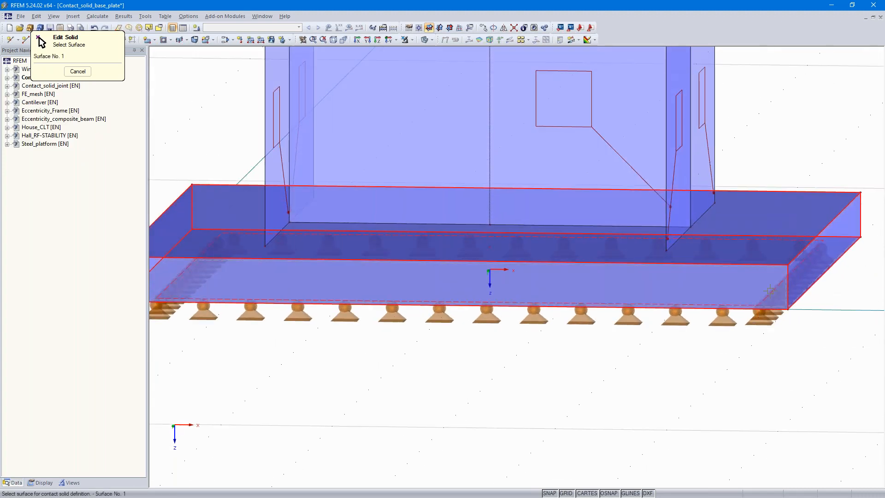
pyautogui.click(770, 291)
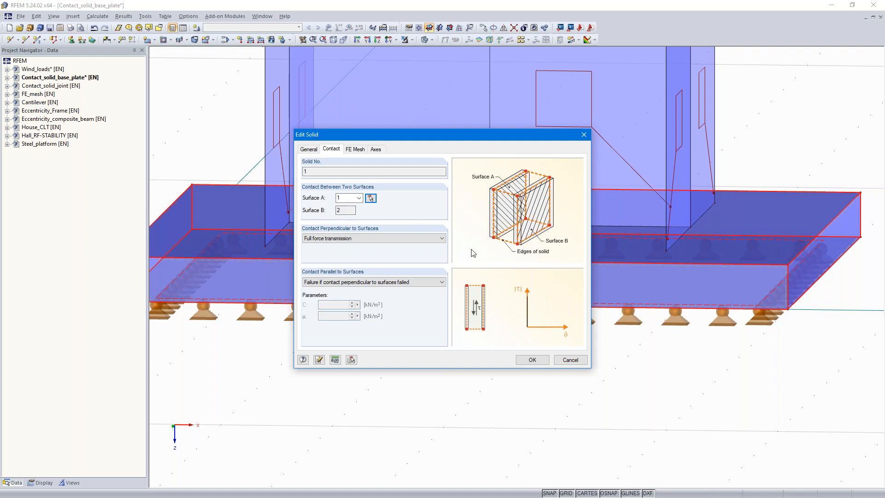
# Step: Set the contact perpendicular to surfaces to Failure under tension and parallel to Rigid friction with μ 0.2, and apply the solid's settings
pyautogui.click(367, 240)
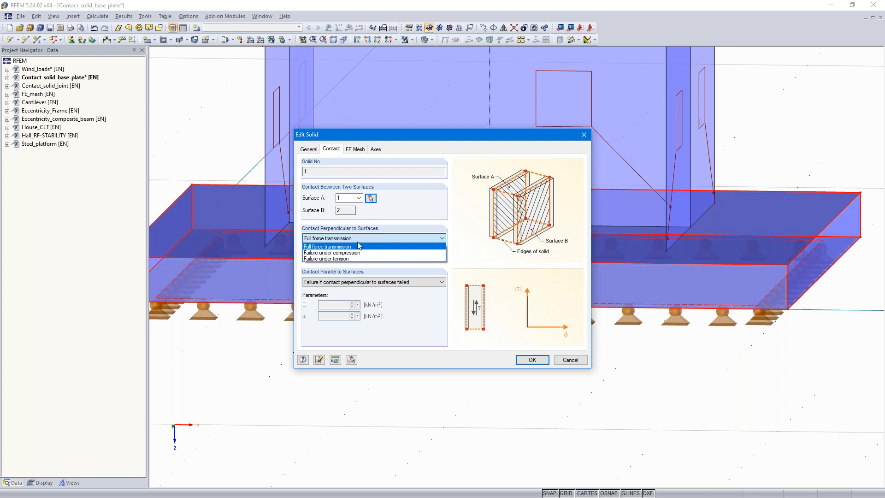
pyautogui.click(356, 259)
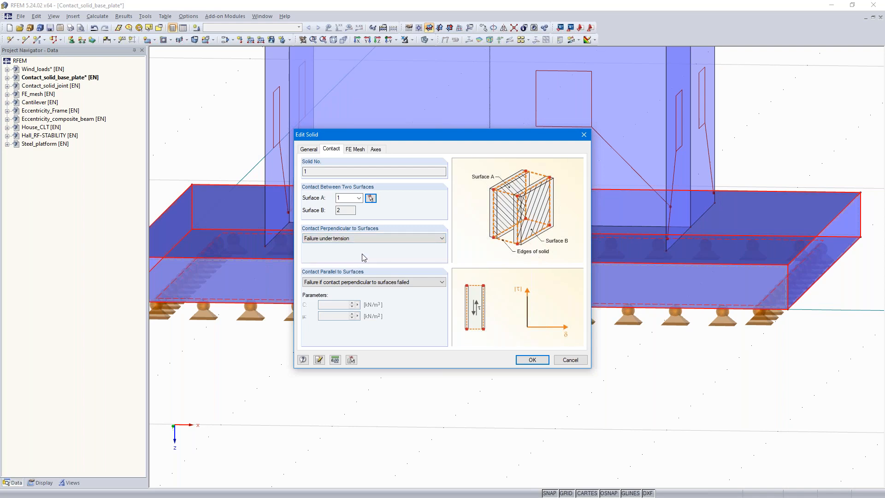
pyautogui.click(388, 283)
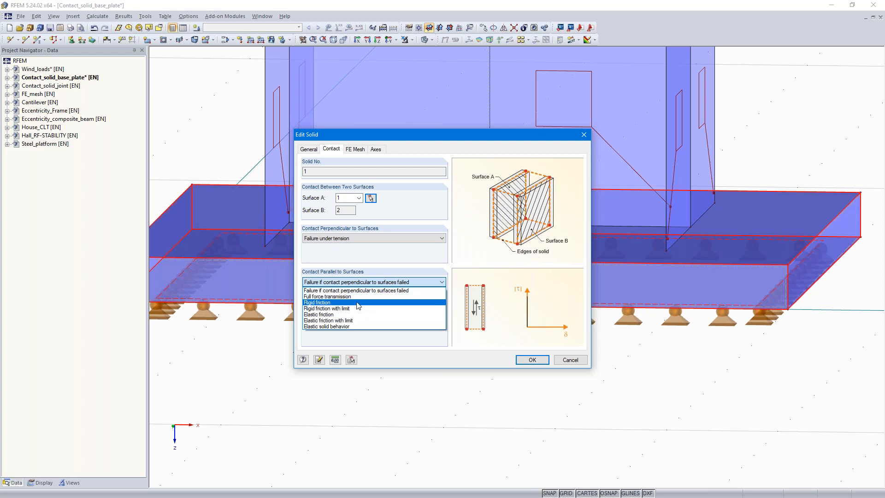
pyautogui.click(358, 302)
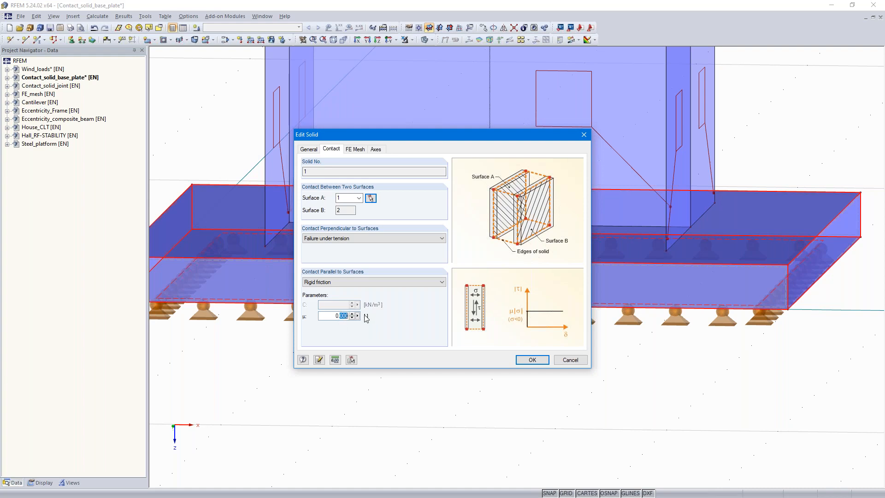
pyautogui.write('2')
pyautogui.click(532, 360)
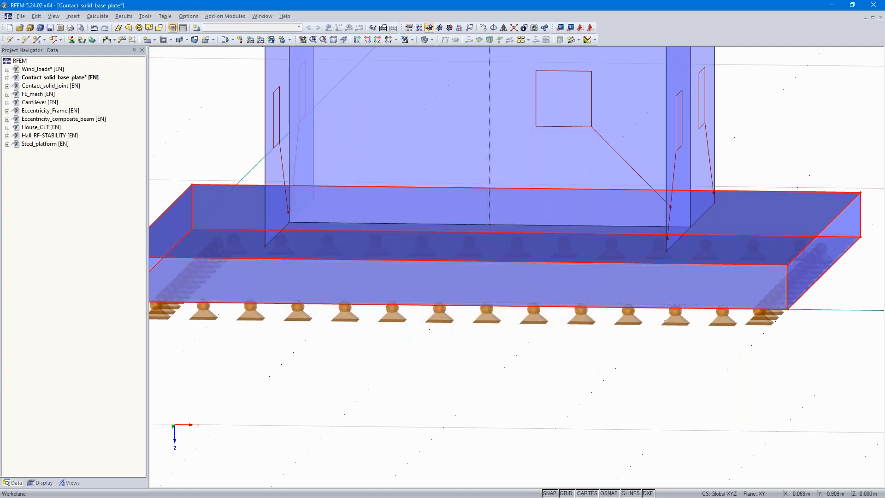
# Step: Try to generate the FE mesh for the base plate model
pyautogui.click(98, 17)
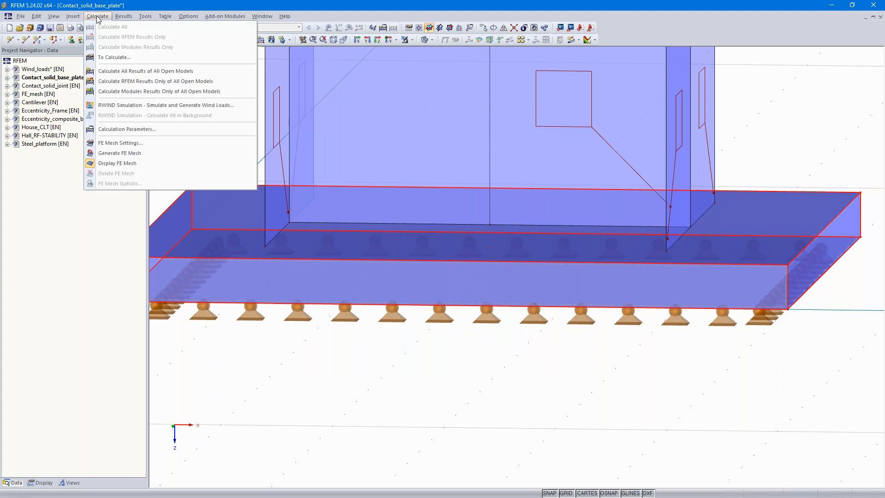
pyautogui.click(127, 154)
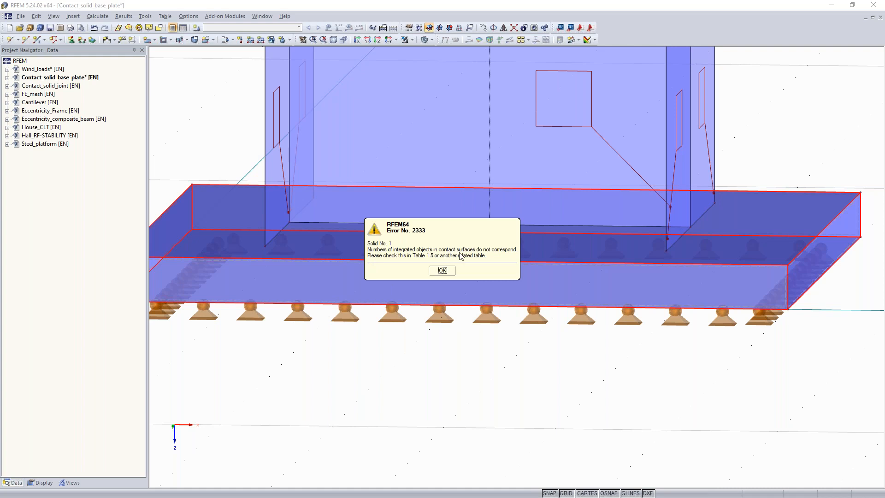
pyautogui.click(443, 270)
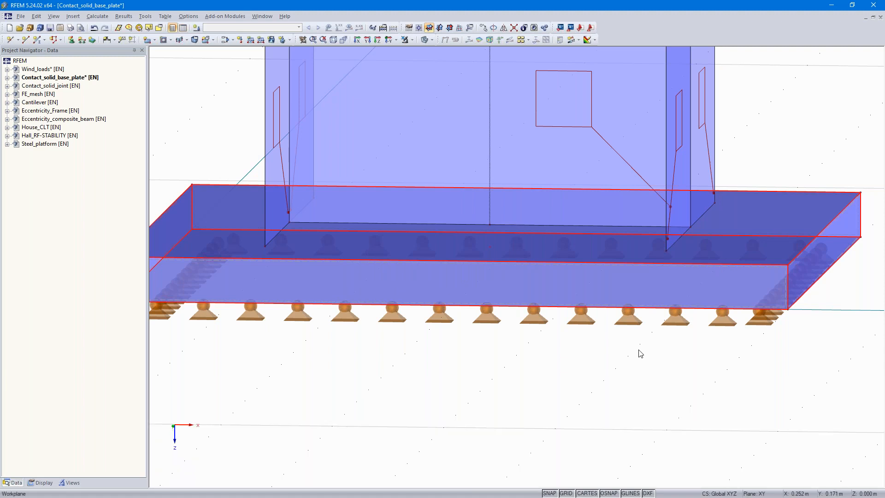
# Step: Reopen the base plate solid's contact settings, pick the plate's top surface No. 2 as contact surface A, and apply them
pyautogui.scroll(5, 638, 352)
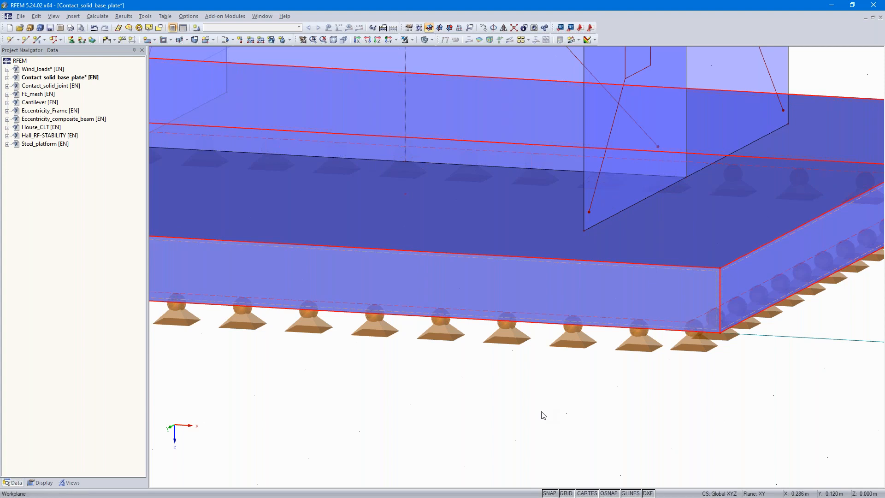
pyautogui.press('F2')
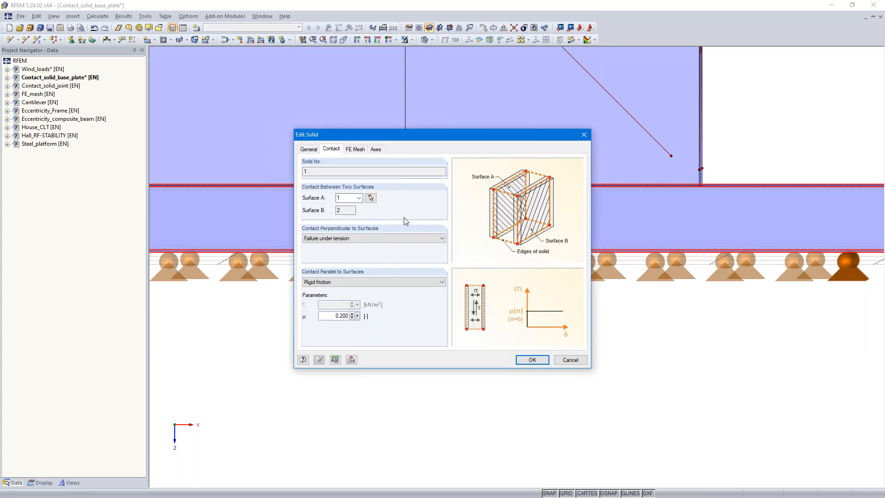
pyautogui.click(371, 199)
pyautogui.keyDown('ctrl'); pyautogui.moveTo(737, 369); pyautogui.dragTo(767, 248, button='middle'); pyautogui.keyUp('ctrl')
pyautogui.click(769, 242)
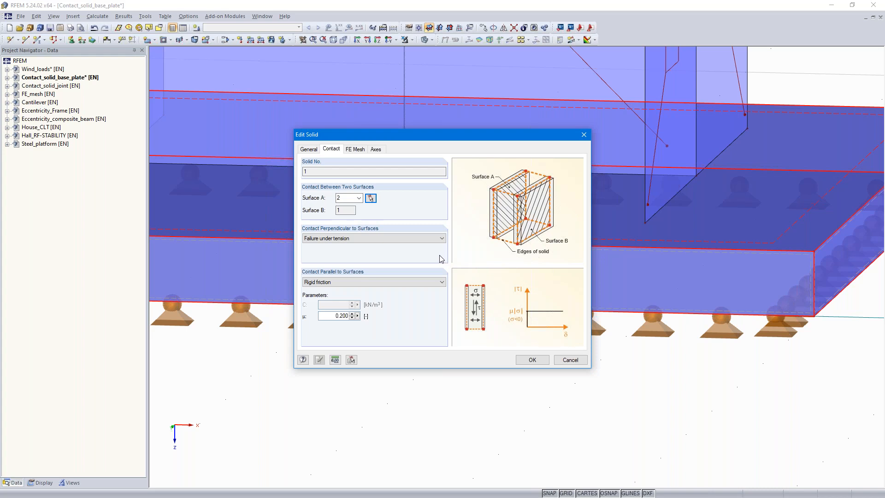
pyautogui.click(534, 360)
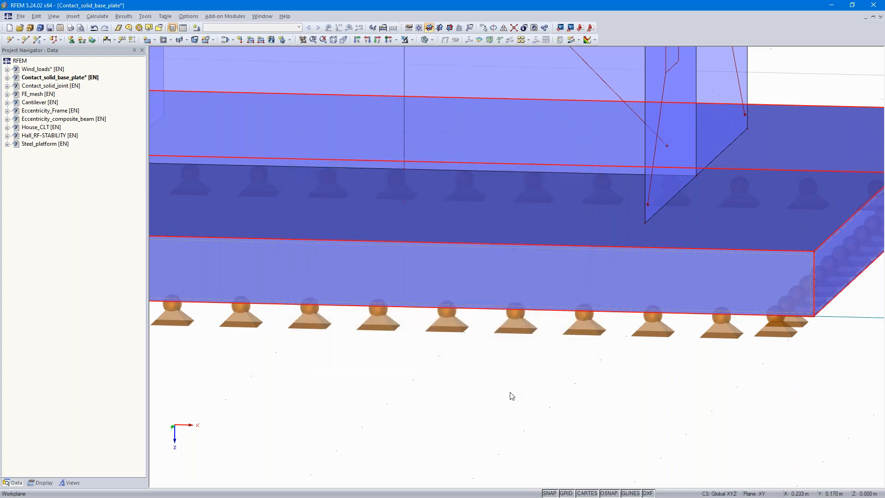
# Step: Generate the FE mesh for the base plate model and view it close up at the column's foot
pyautogui.click(98, 17)
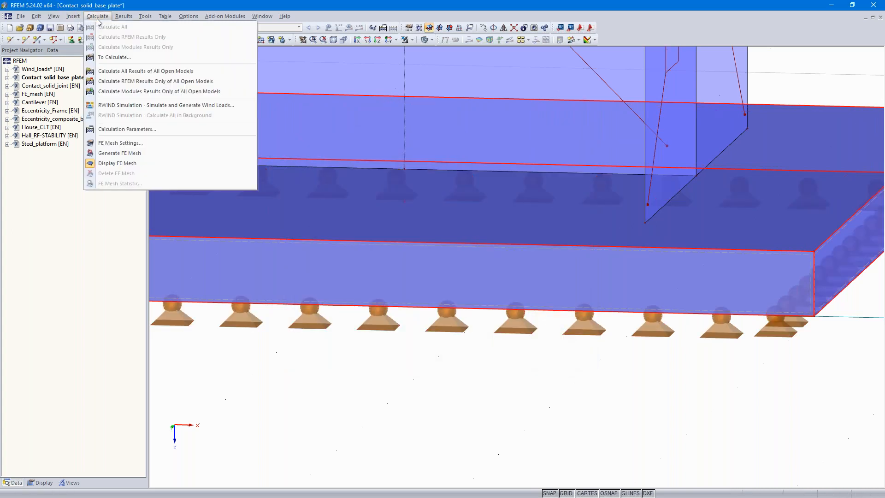
pyautogui.click(119, 152)
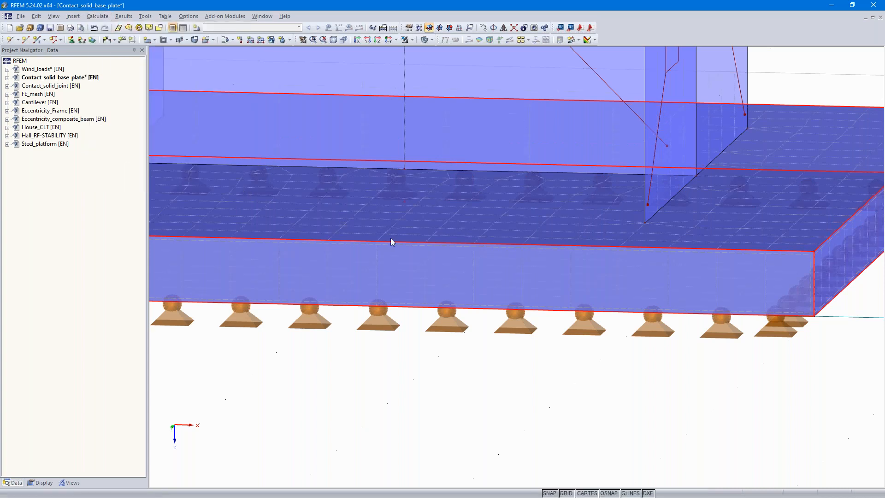
pyautogui.keyDown('ctrl'); pyautogui.moveTo(686, 350); pyautogui.dragTo(686, 369, button='middle'); pyautogui.keyUp('ctrl')
pyautogui.scroll(2, 686, 365)
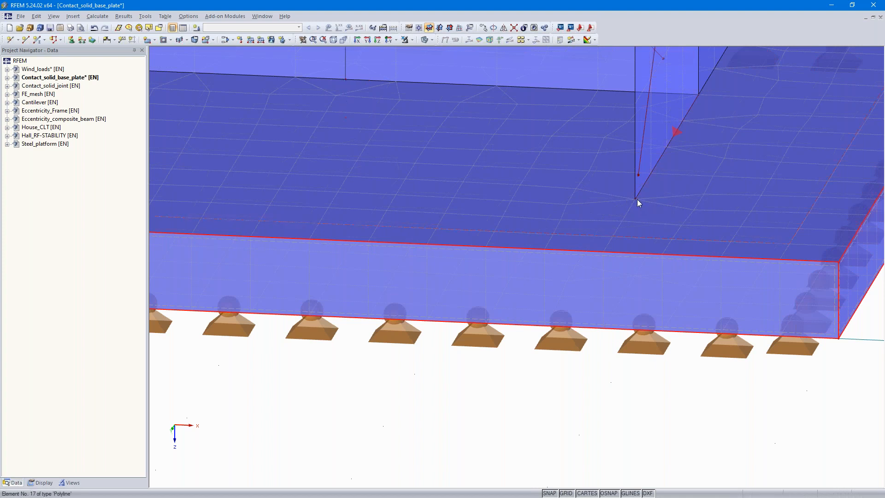
# Step: Switch the base plate model to the wireframe display model to view the mesh inside the plate
pyautogui.click(428, 40)
pyautogui.click(431, 40)
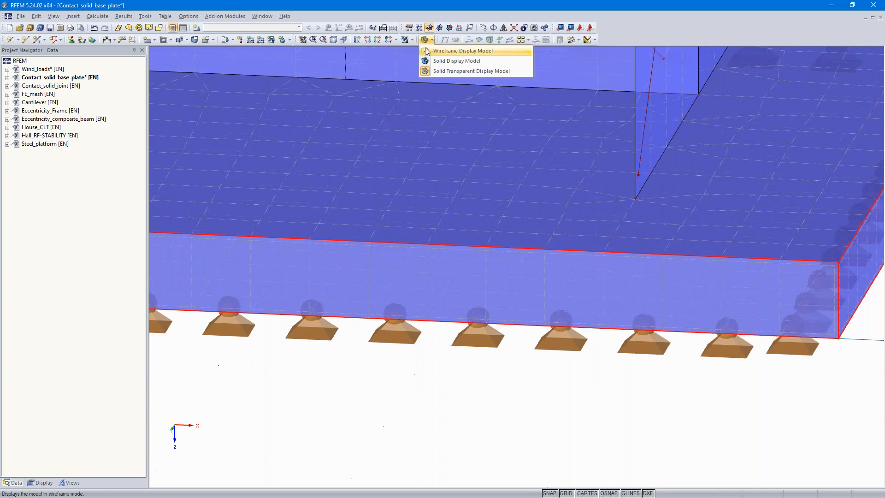
pyautogui.click(427, 52)
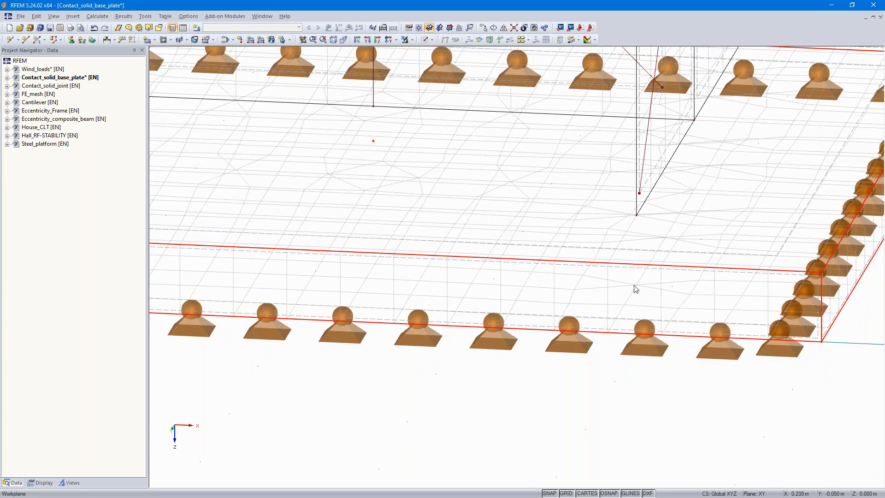
pyautogui.moveTo(687, 441)
pyautogui.mouseDown(button='middle')
pyautogui.moveTo(698, 399)
pyautogui.moveTo(680, 427)
pyautogui.mouseUp(button='middle')
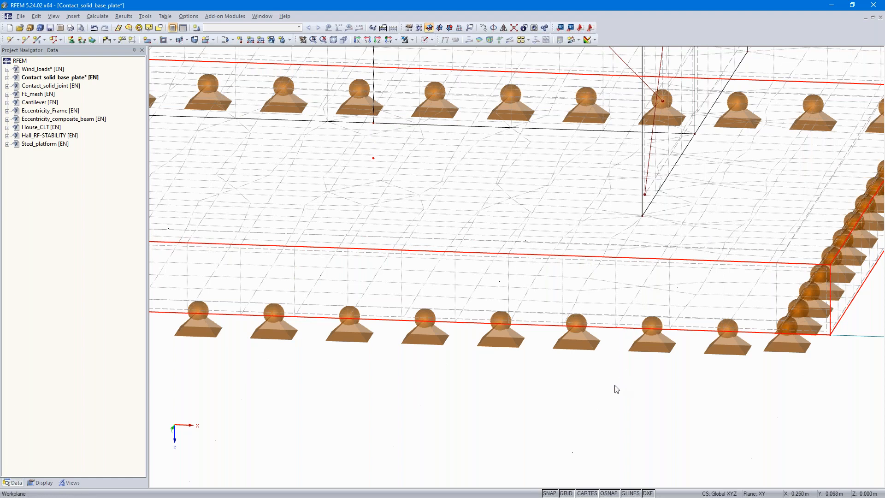
# Step: Create a solid with contact between the base plate's selected parallel top and bottom surfaces
pyautogui.scroll(-5, 615, 386)
pyautogui.keyDown('ctrl'); pyautogui.moveTo(588, 403); pyautogui.dragTo(617, 356, button='middle'); pyautogui.keyUp('ctrl')
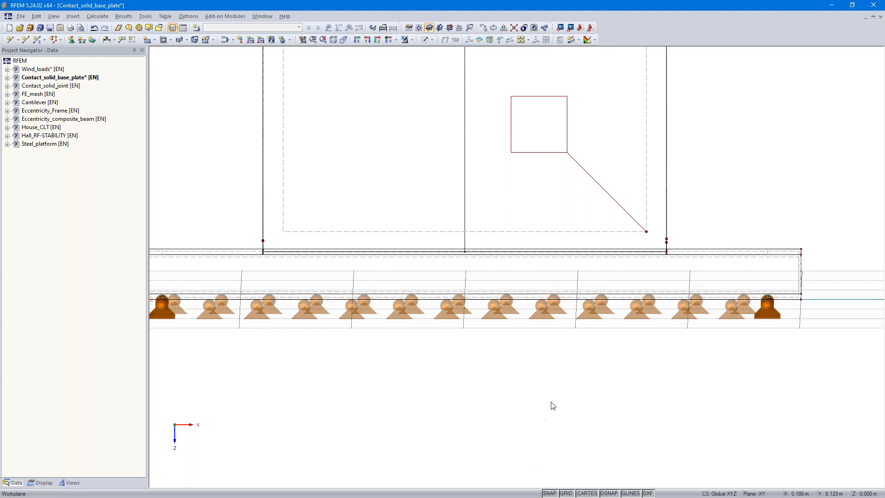
pyautogui.keyDown('ctrl'); pyautogui.moveTo(567, 386); pyautogui.dragTo(551, 409, button='middle'); pyautogui.keyUp('ctrl')
pyautogui.scroll(5, 720, 282)
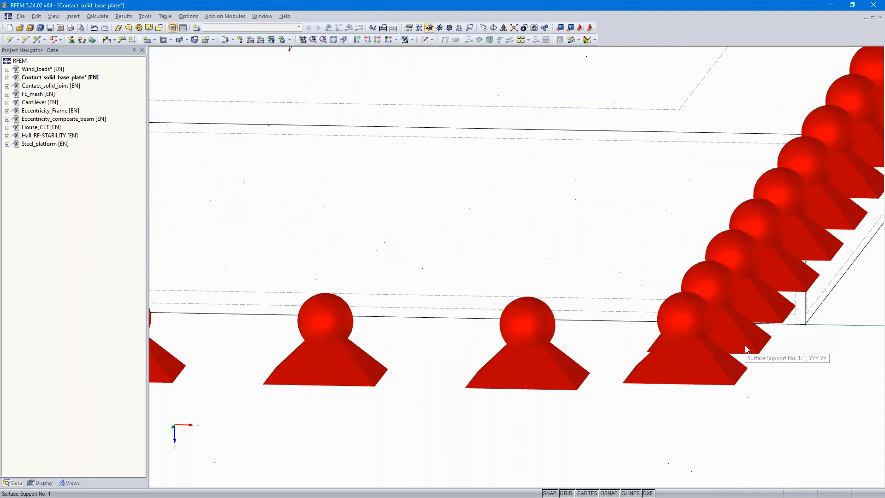
pyautogui.scroll(-2, 720, 289)
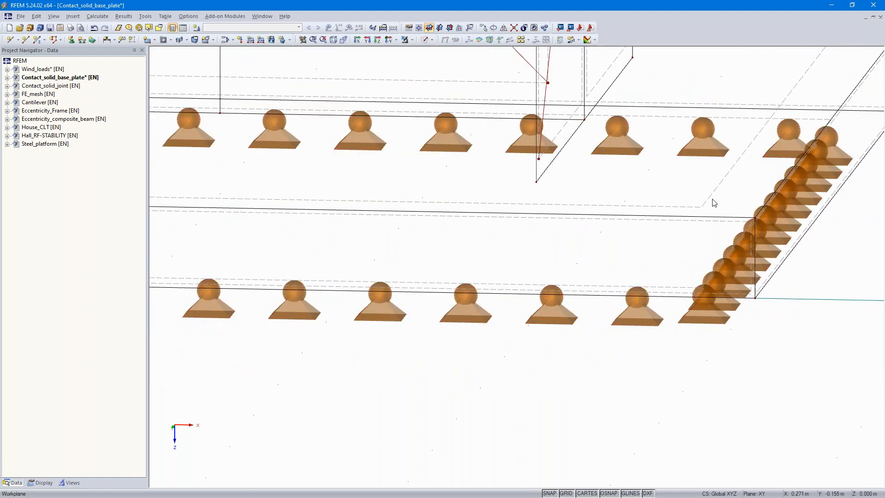
pyautogui.rightClick(681, 291)
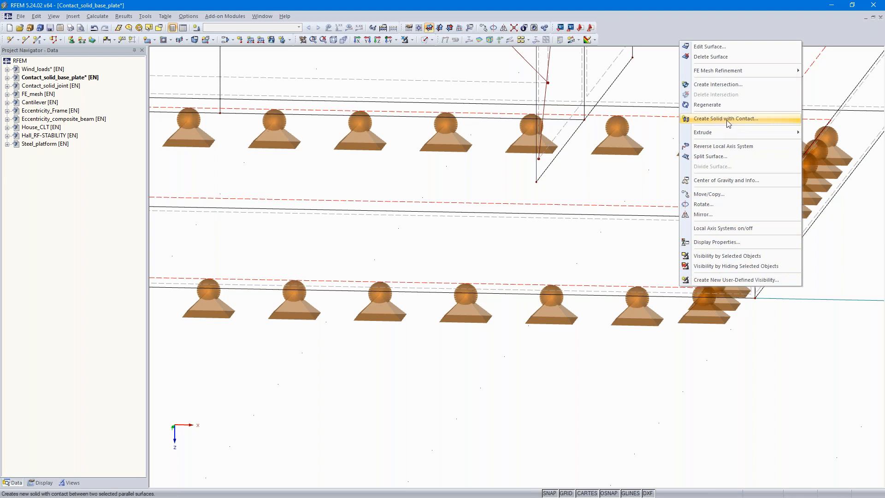
pyautogui.click(744, 123)
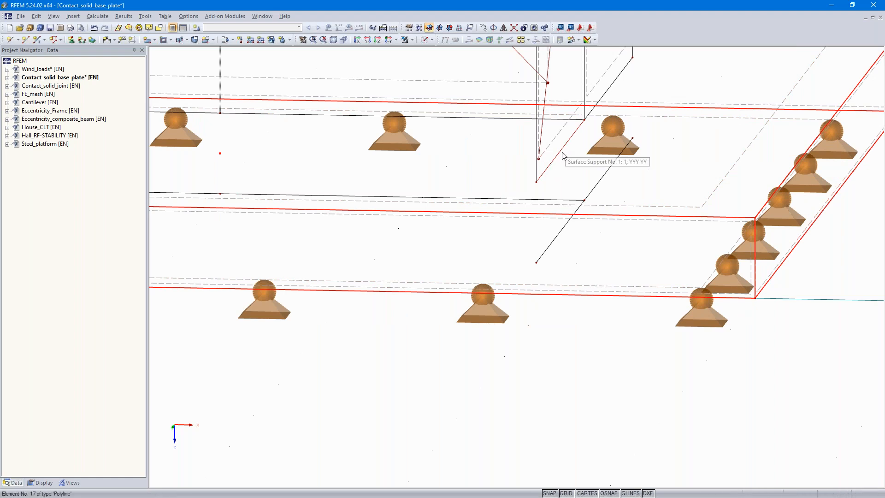
# Step: Set the contact solid's perpendicular contact to Failure under tension and its parallel contact to Rigid friction with μ 0.2, and apply
pyautogui.moveTo(610, 360)
pyautogui.keyDown('ctrl'); pyautogui.mouseDown(button='middle')
pyautogui.moveTo(612, 335)
pyautogui.moveTo(613, 357)
pyautogui.mouseUp(button='middle'); pyautogui.keyUp('ctrl')
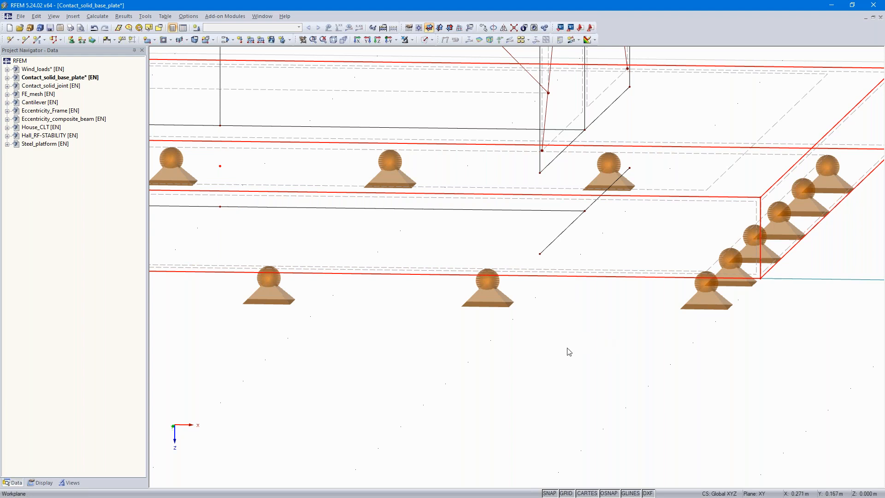
pyautogui.moveTo(571, 344); pyautogui.dragTo(597, 380, button='middle')
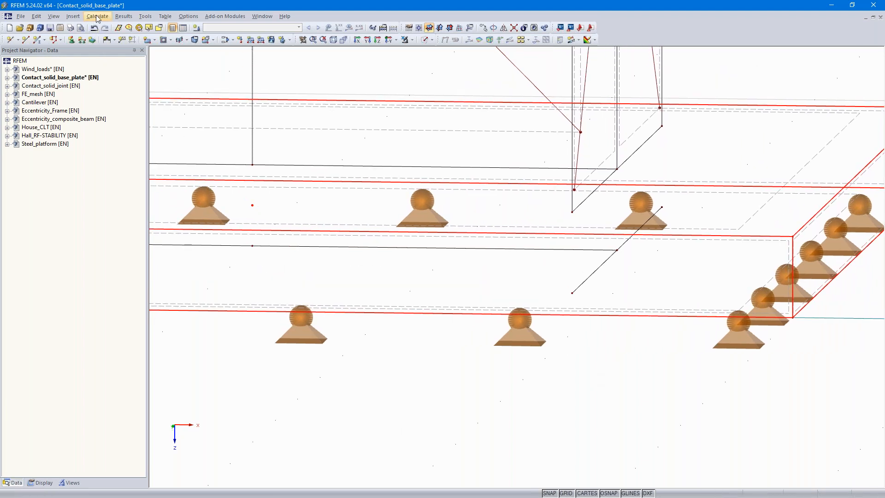
pyautogui.keyDown('ctrl'); pyautogui.moveTo(451, 459); pyautogui.dragTo(482, 427, button='middle'); pyautogui.keyUp('ctrl')
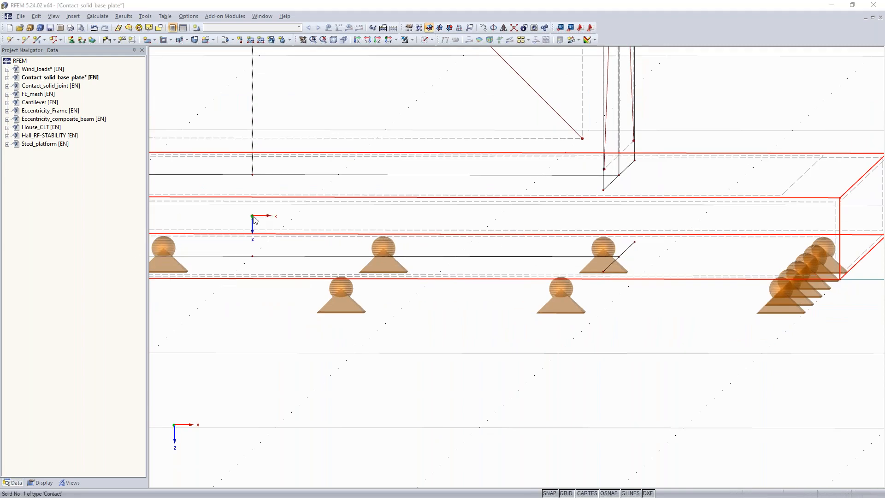
pyautogui.doubleClick(264, 224)
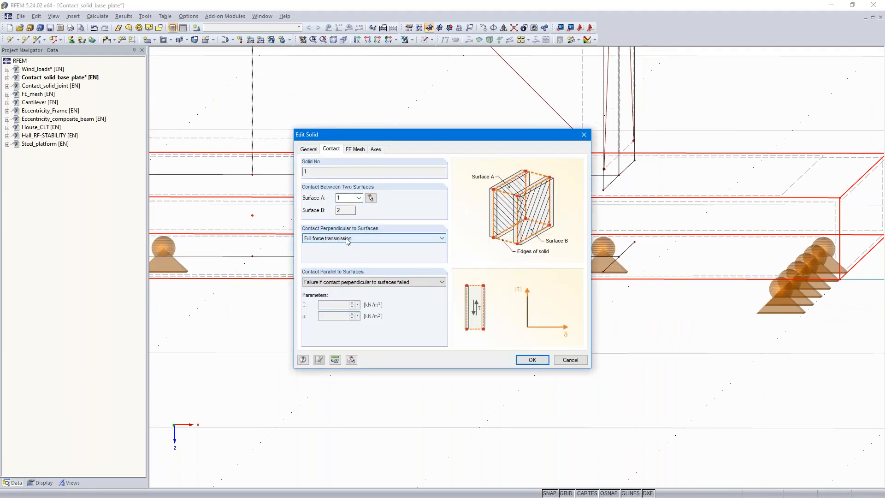
pyautogui.click(351, 239)
pyautogui.click(349, 259)
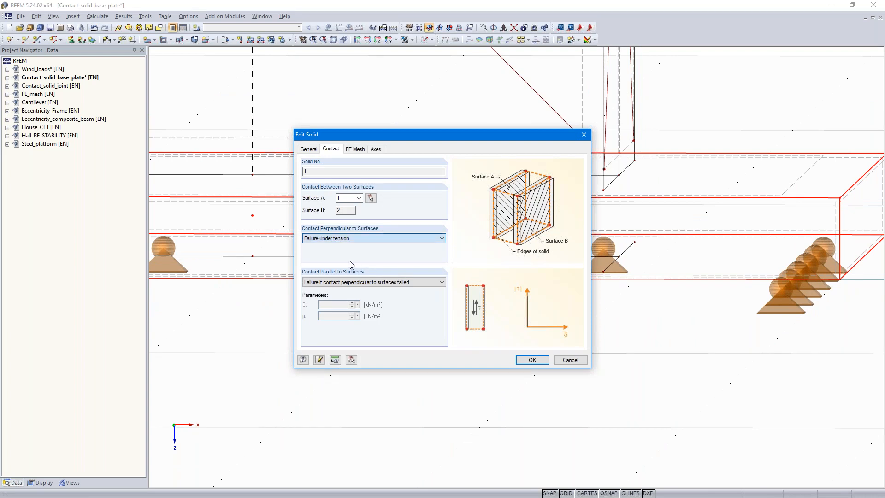
pyautogui.click(395, 282)
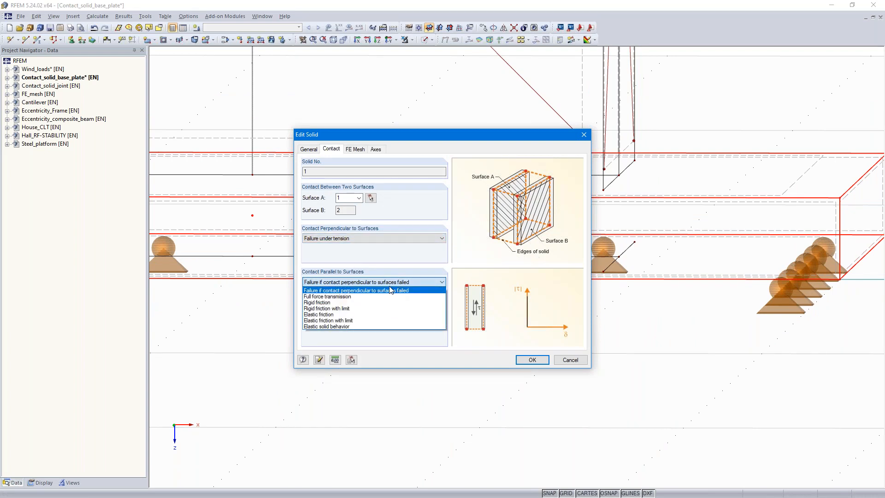
pyautogui.click(345, 303)
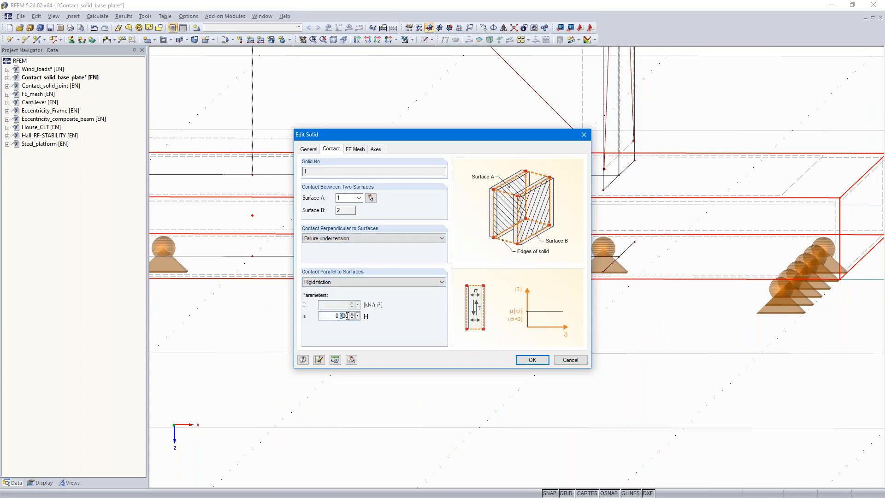
pyautogui.write('2')
pyautogui.click(531, 359)
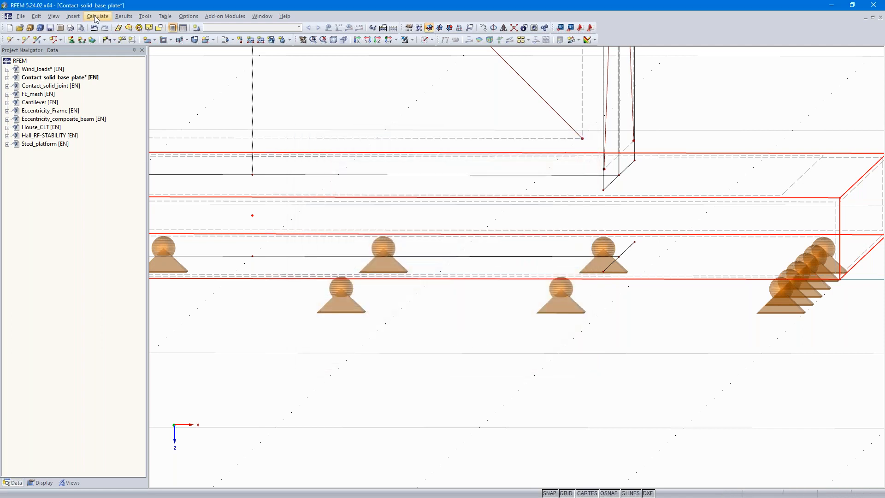
# Step: Try to generate the FE mesh with the new contact solid
pyautogui.click(98, 16)
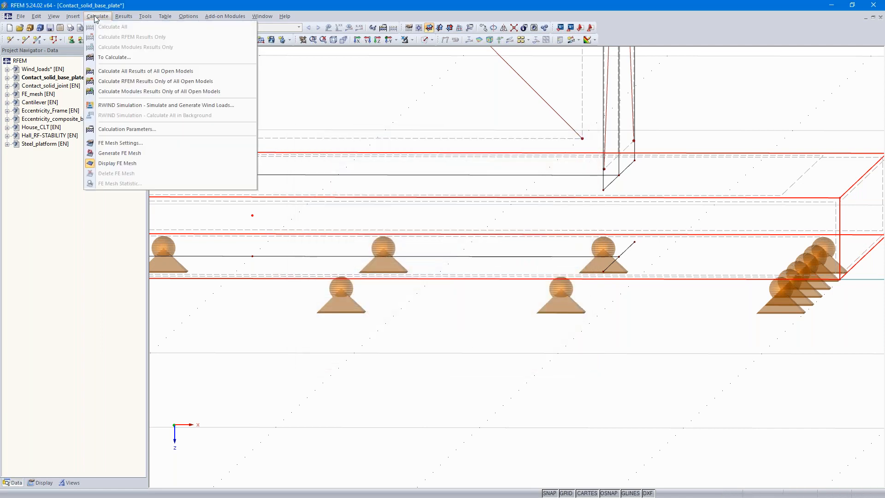
pyautogui.click(134, 156)
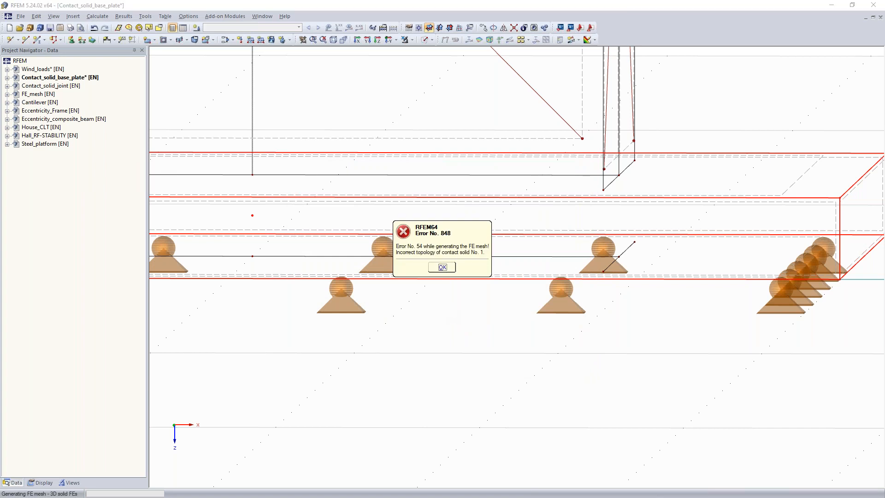
pyautogui.click(442, 268)
# Step: Enable Integrate unutilized objects into surfaces in the FE mesh settings and apply them
pyautogui.keyDown('ctrl'); pyautogui.moveTo(661, 334); pyautogui.dragTo(641, 349, button='middle'); pyautogui.keyUp('ctrl')
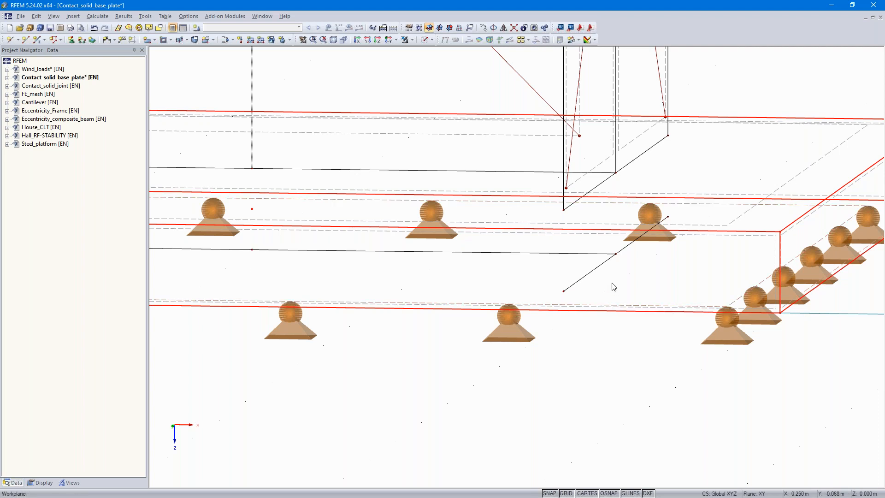
pyautogui.keyDown('ctrl'); pyautogui.moveTo(611, 282); pyautogui.dragTo(610, 273, button='middle'); pyautogui.keyUp('ctrl')
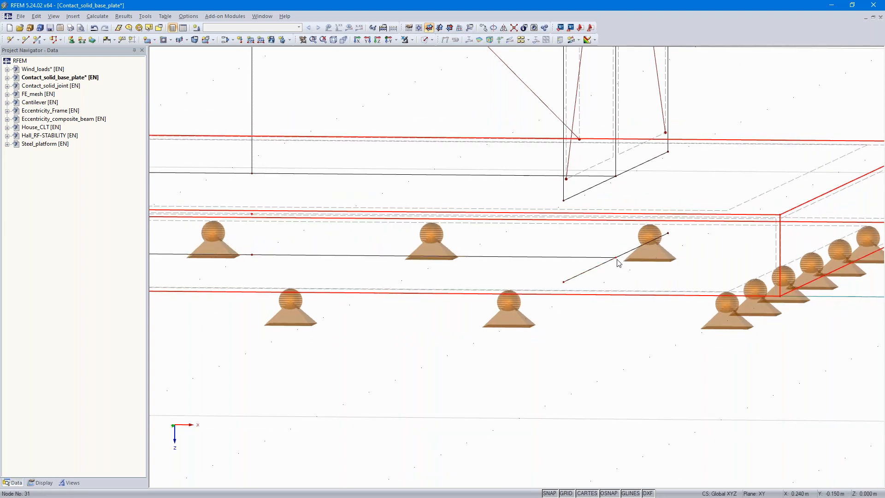
pyautogui.keyDown('ctrl'); pyautogui.moveTo(596, 343); pyautogui.dragTo(603, 336, button='middle'); pyautogui.keyUp('ctrl')
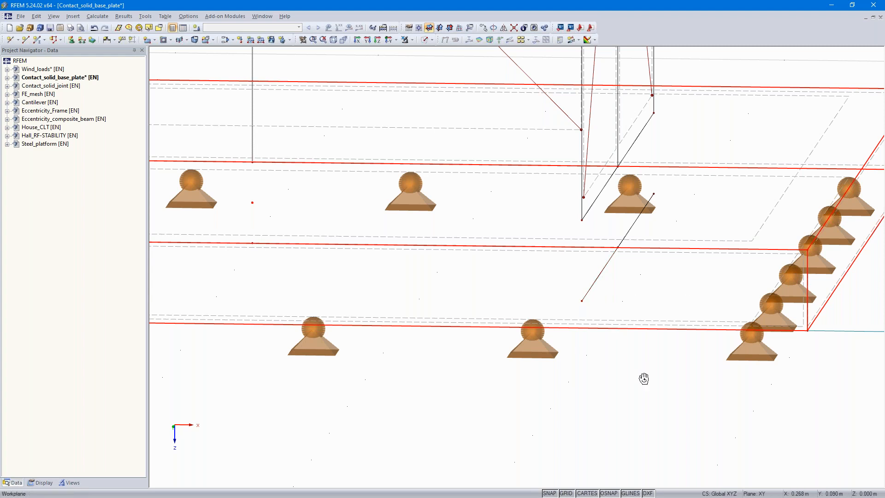
pyautogui.keyDown('ctrl'); pyautogui.moveTo(644, 378); pyautogui.dragTo(642, 367, button='middle'); pyautogui.keyUp('ctrl')
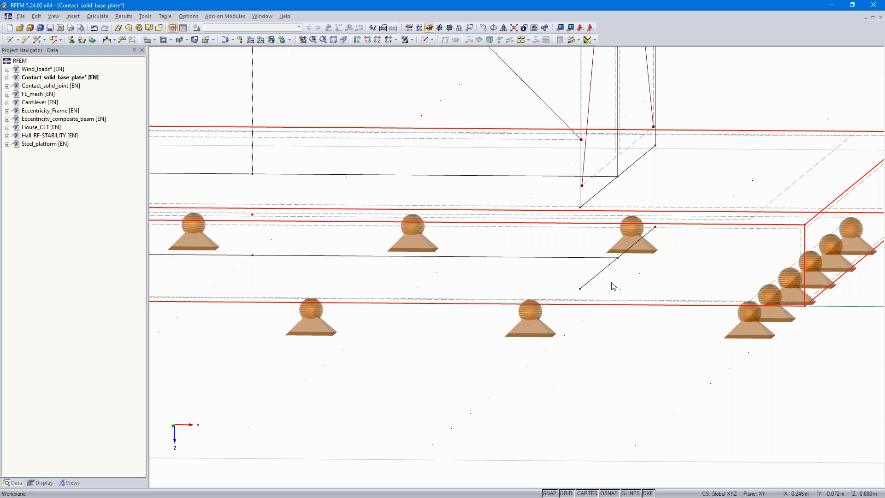
pyautogui.click(97, 16)
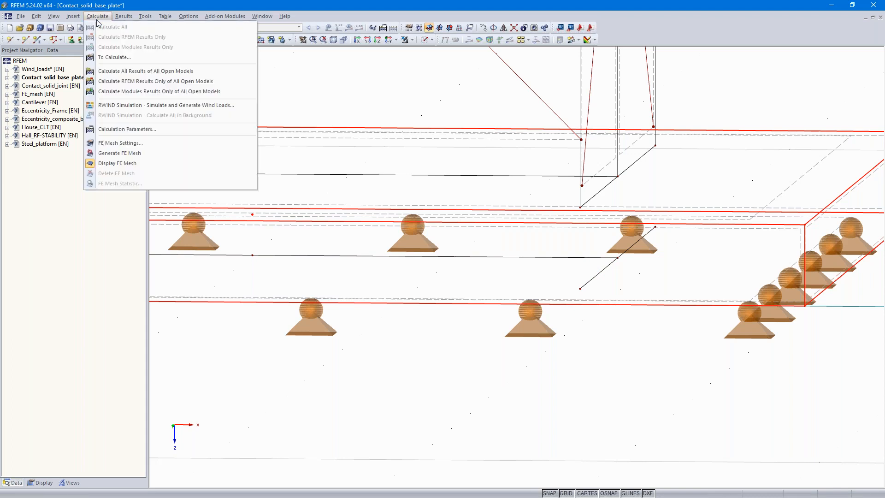
pyautogui.click(132, 147)
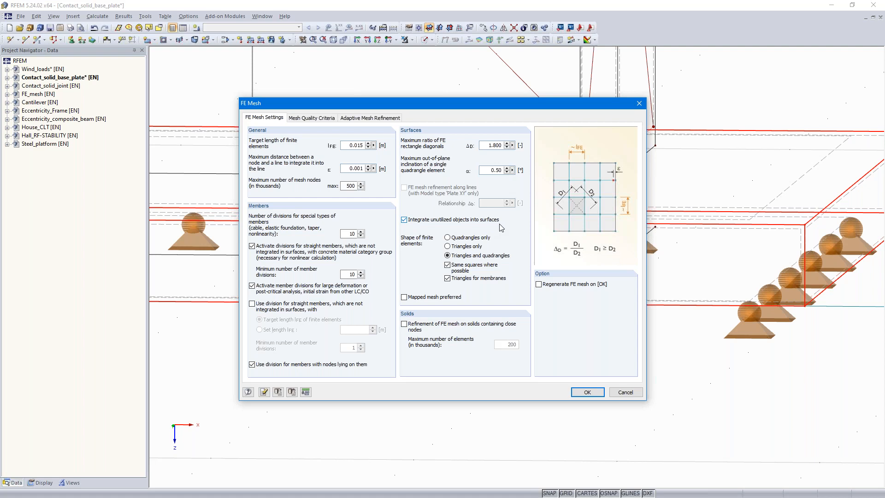
pyautogui.click(588, 393)
# Step: Generate the FE mesh again and view it across the whole base plate
pyautogui.click(98, 16)
pyautogui.click(128, 153)
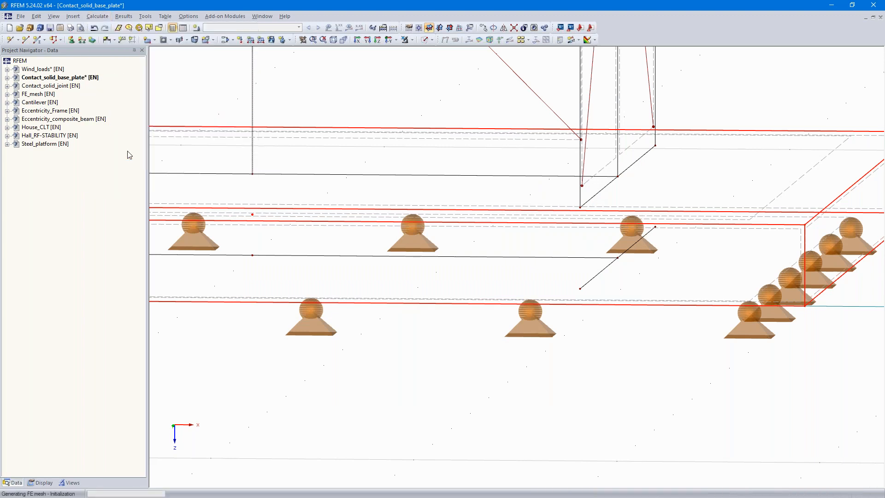
pyautogui.moveTo(611, 378)
pyautogui.keyDown('ctrl'); pyautogui.mouseDown(button='middle')
pyautogui.moveTo(611, 441)
pyautogui.moveTo(611, 390)
pyautogui.moveTo(625, 382)
pyautogui.moveTo(618, 389)
pyautogui.mouseUp(button='middle'); pyautogui.keyUp('ctrl')
pyautogui.scroll(-5, 618, 390)
pyautogui.moveTo(500, 410); pyautogui.dragTo(567, 400, button='middle')
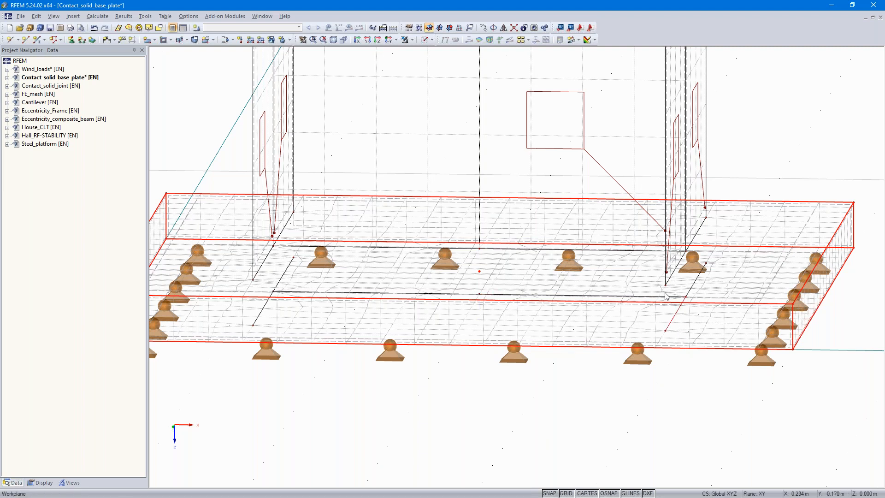
# Step: Open the Contact_solid_joint model and switch it to the wireframe display model
pyautogui.doubleClick(41, 86)
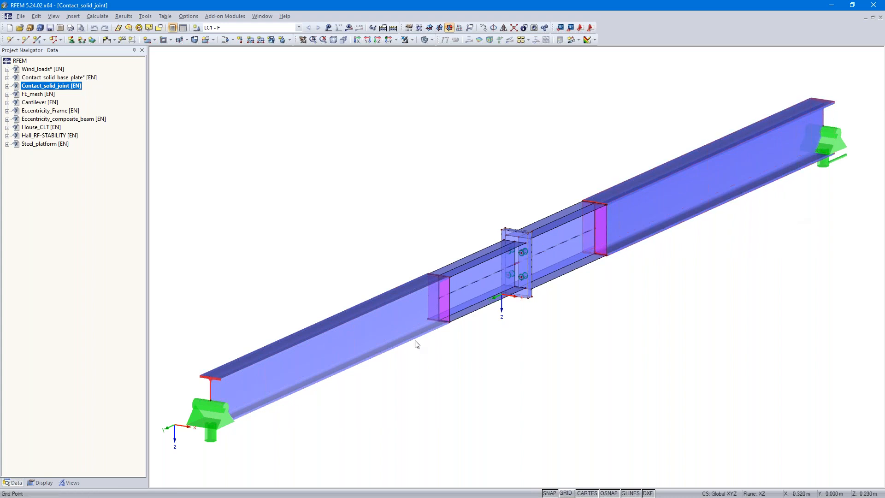
pyautogui.click(432, 41)
pyautogui.click(427, 50)
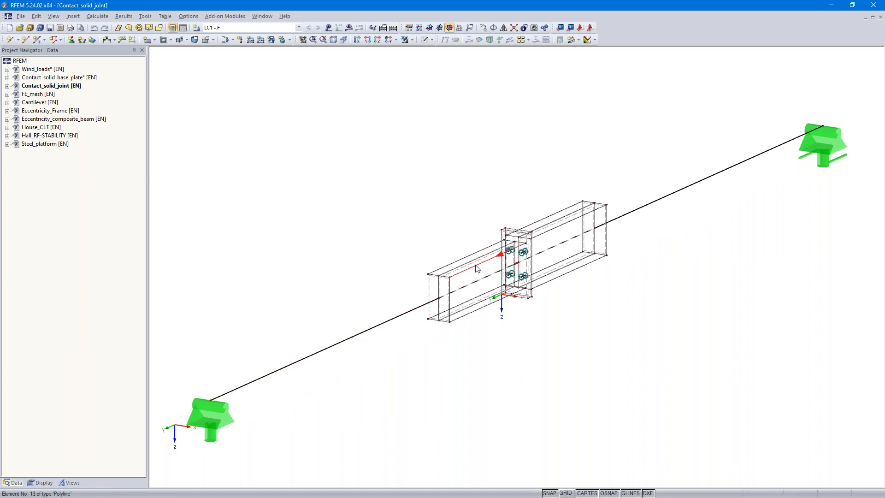
# Step: Switch the joint model to the solid display model and inspect the end plates and bolt holes up close
pyautogui.click(432, 40)
pyautogui.click(457, 61)
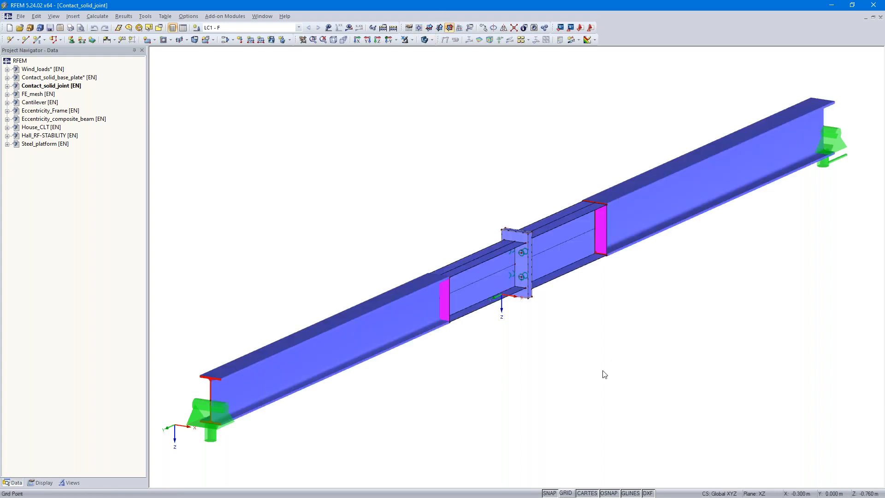
pyautogui.scroll(6, 547, 324)
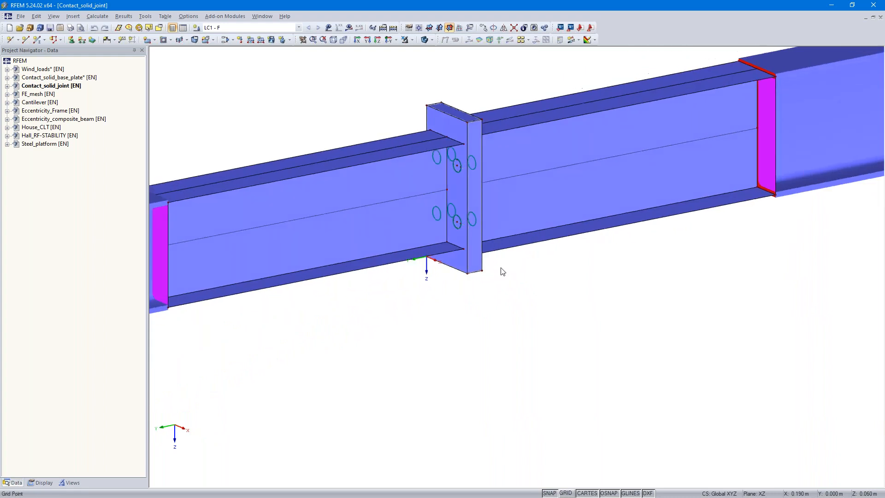
pyautogui.scroll(2, 512, 268)
pyautogui.moveTo(478, 180); pyautogui.dragTo(524, 341, button='middle')
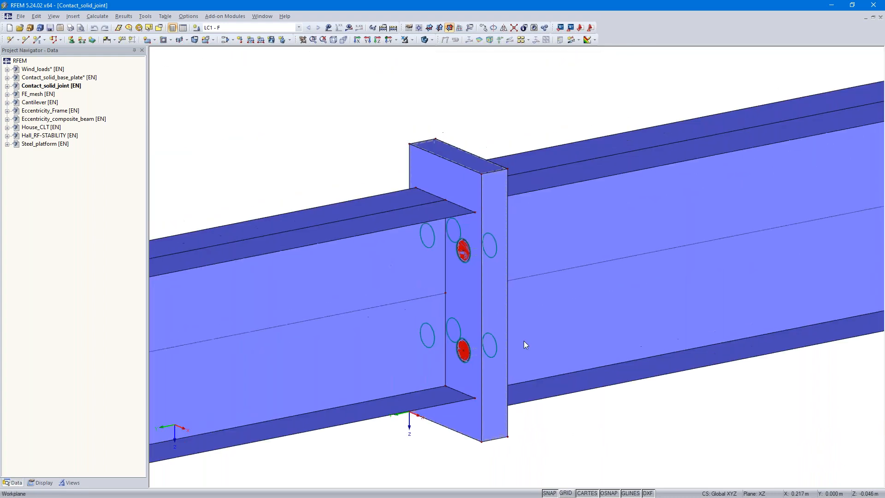
pyautogui.click(473, 176)
pyautogui.moveTo(681, 443); pyautogui.dragTo(546, 414, button='middle')
# Step: Switch to the transparent solid display model and examine the solid and bolt holes between the two end plates
pyautogui.click(425, 39)
pyautogui.click(443, 71)
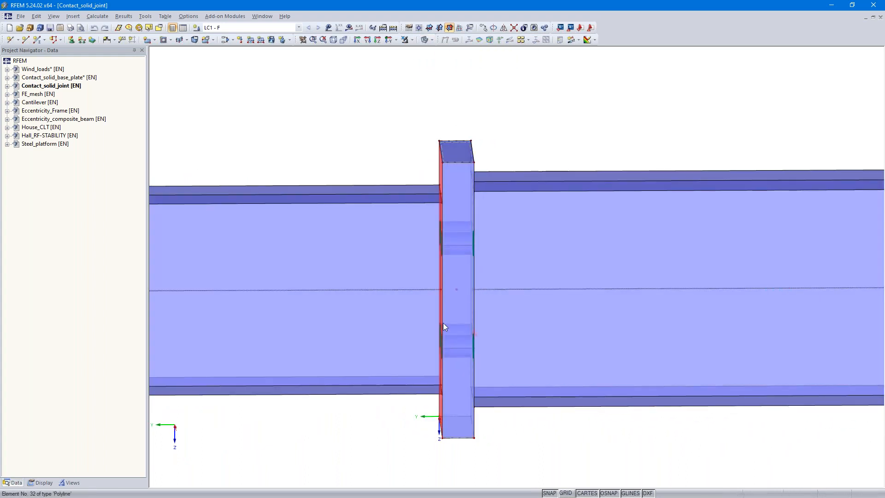
pyautogui.keyDown('ctrl'); pyautogui.moveTo(431, 259); pyautogui.dragTo(479, 244, button='middle'); pyautogui.keyUp('ctrl')
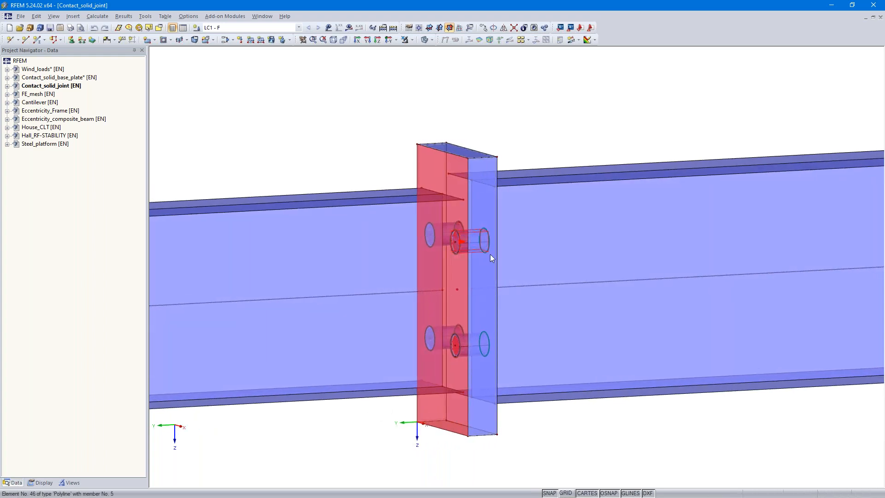
pyautogui.keyDown('ctrl'); pyautogui.moveTo(664, 449); pyautogui.dragTo(558, 449, button='middle'); pyautogui.keyUp('ctrl')
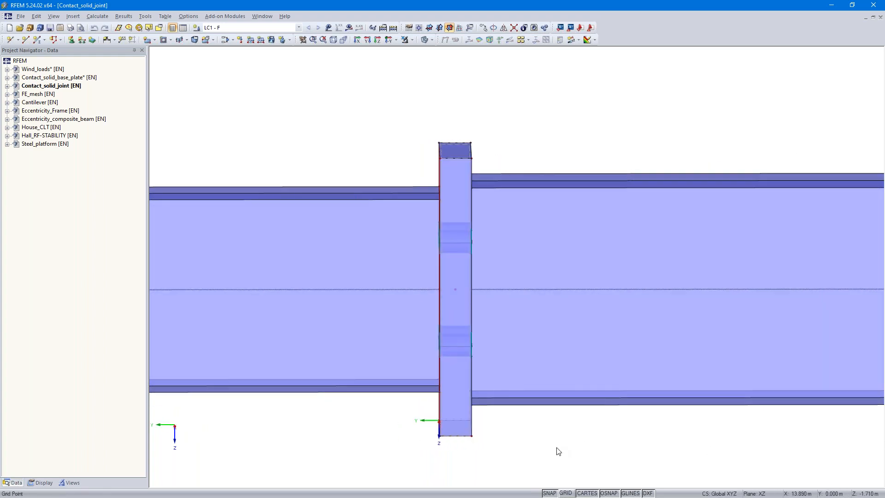
pyautogui.click(453, 289)
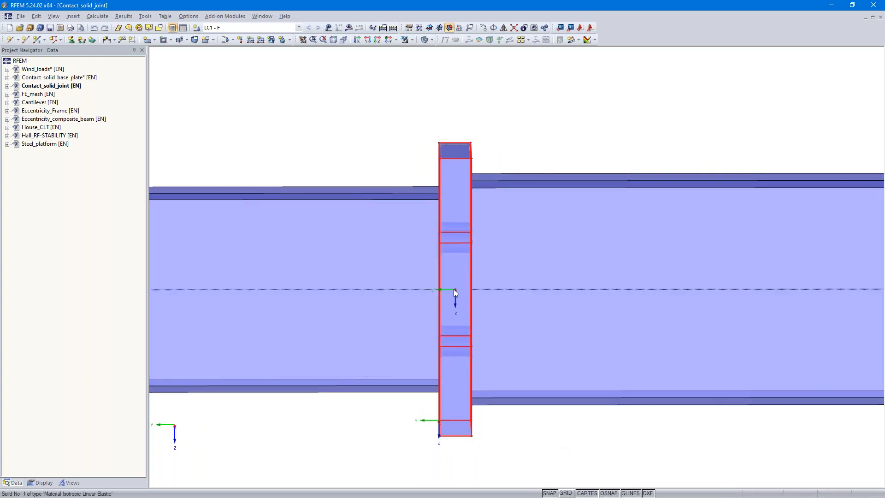
pyautogui.click(578, 438)
pyautogui.scroll(-1, 373, 461)
pyautogui.keyDown('ctrl'); pyautogui.moveTo(500, 466); pyautogui.dragTo(498, 434, button='middle'); pyautogui.keyUp('ctrl')
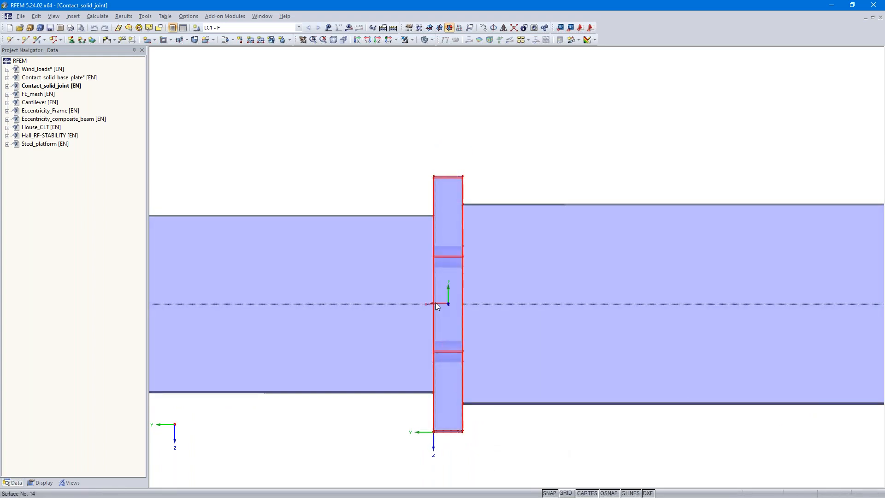
pyautogui.scroll(3, 433, 299)
pyautogui.scroll(-3, 412, 245)
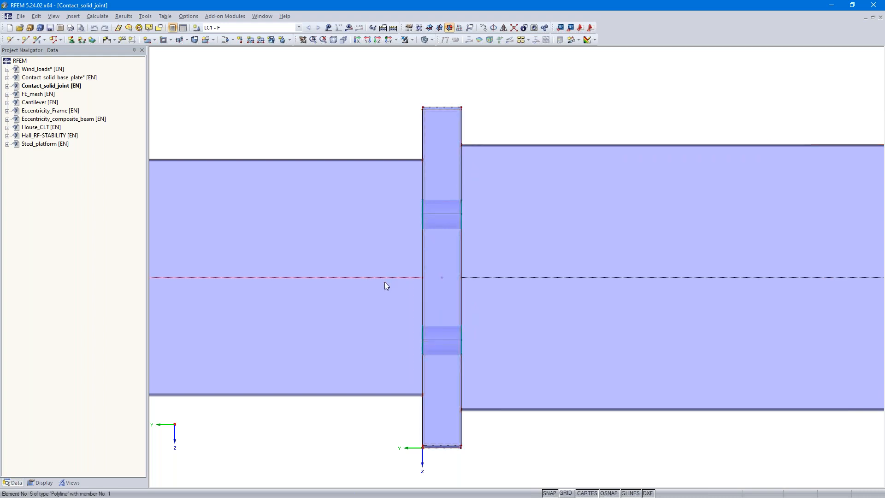
pyautogui.keyDown('ctrl'); pyautogui.moveTo(389, 288); pyautogui.dragTo(413, 331, button='middle'); pyautogui.keyUp('ctrl')
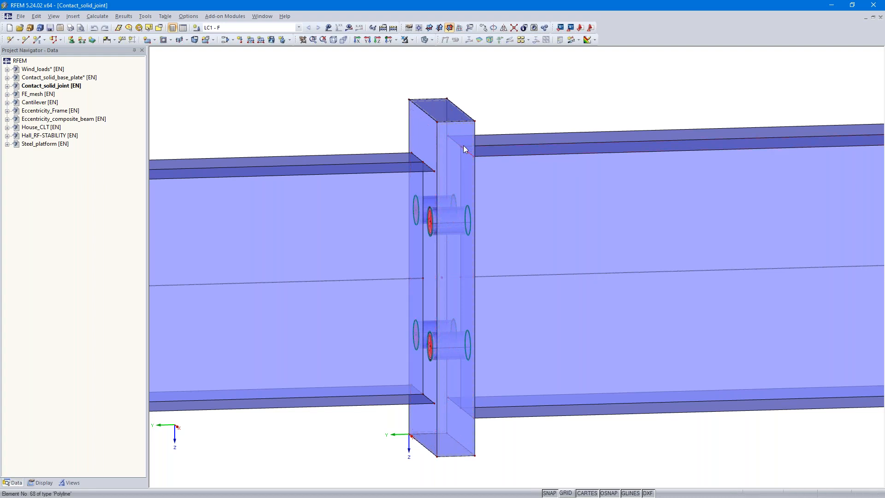
pyautogui.keyDown('ctrl'); pyautogui.moveTo(596, 438); pyautogui.dragTo(556, 413, button='middle'); pyautogui.keyUp('ctrl')
# Step: Change the solid between the end plates to type Contact with Failure under tension and Rigid friction, μ 0.001
pyautogui.doubleClick(442, 277)
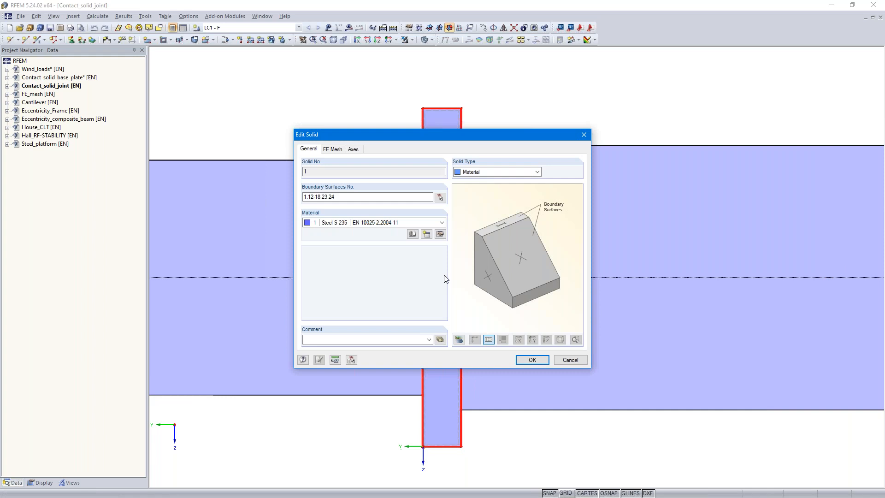
pyautogui.click(495, 174)
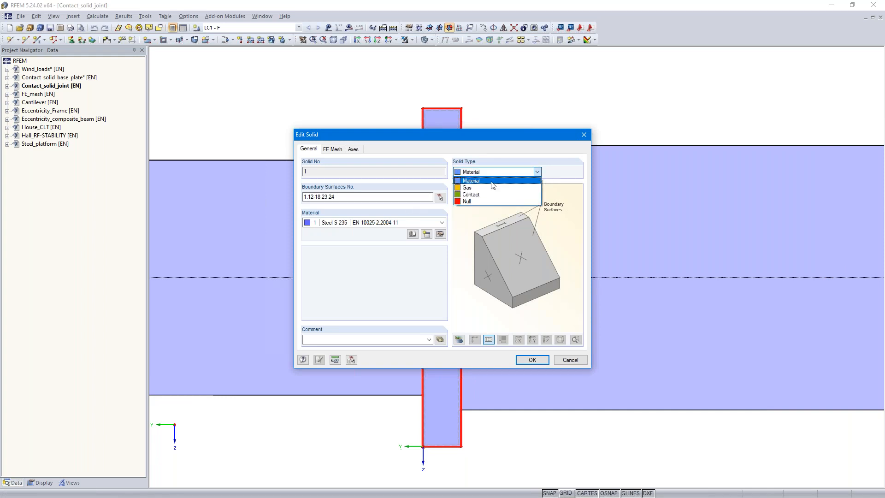
pyautogui.click(486, 195)
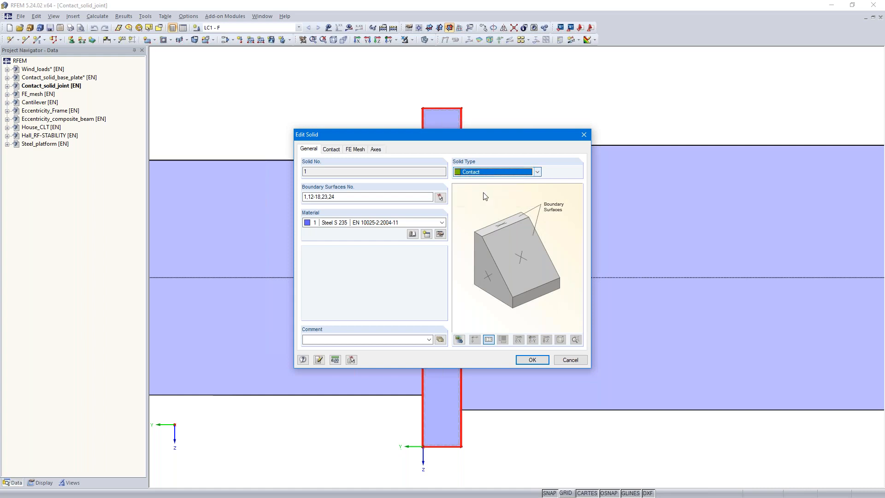
pyautogui.click(331, 149)
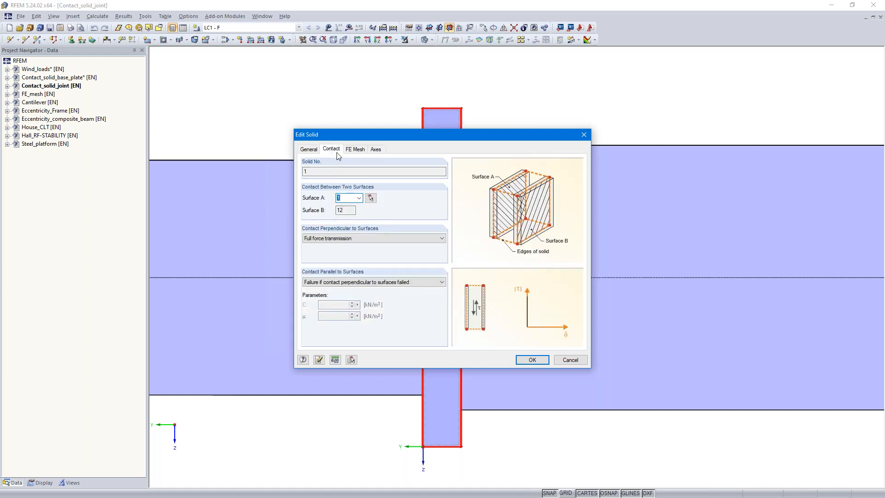
pyautogui.click(343, 239)
pyautogui.click(341, 259)
pyautogui.click(354, 280)
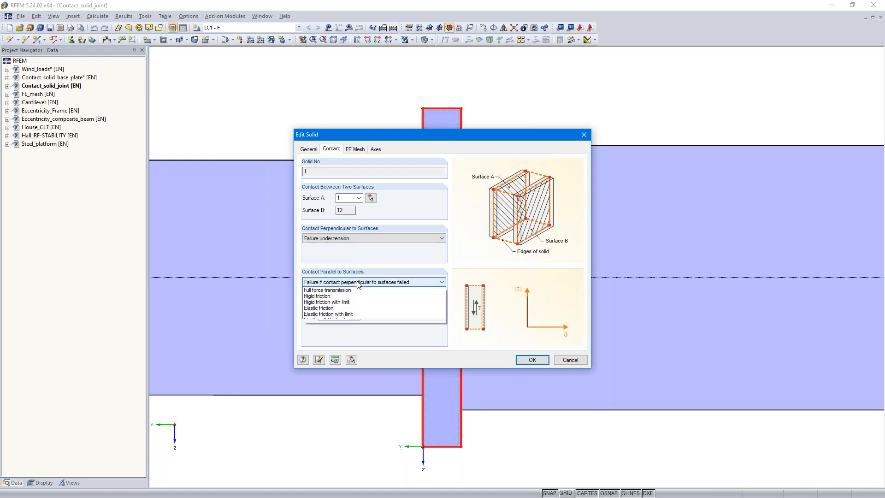
pyautogui.click(342, 302)
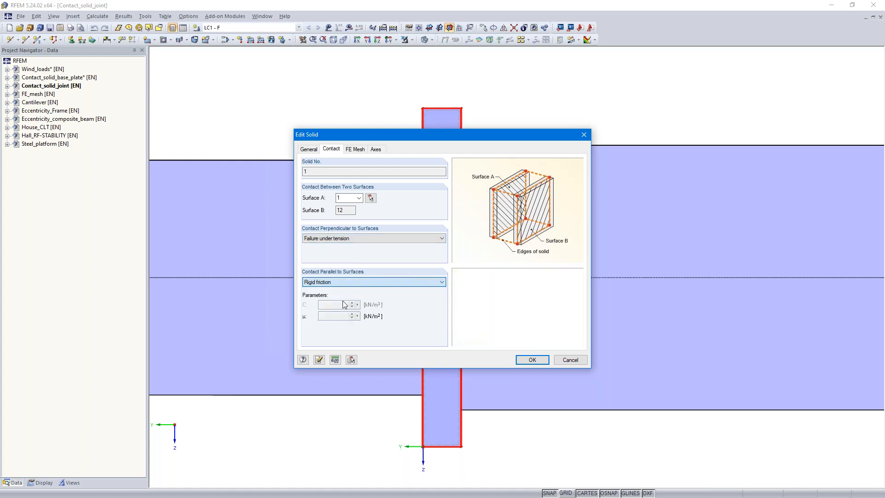
pyautogui.moveTo(346, 316); pyautogui.dragTo(355, 316)
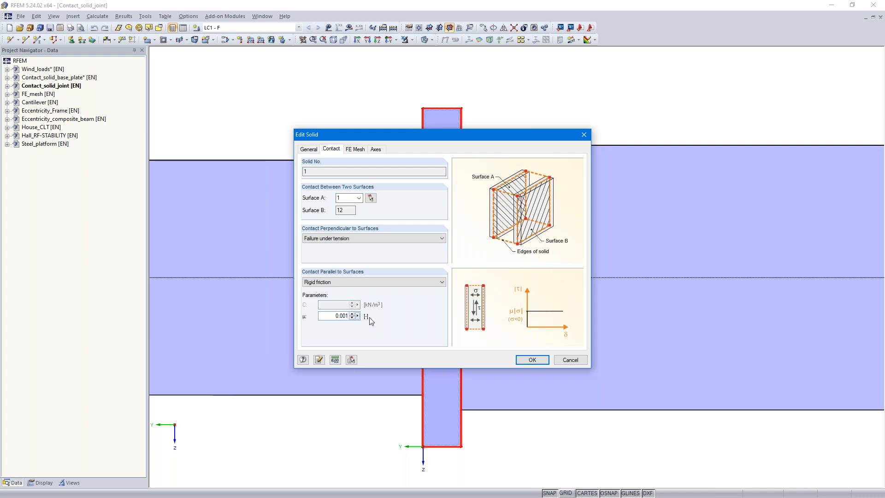
pyautogui.moveTo(482, 137); pyautogui.dragTo(289, 83)
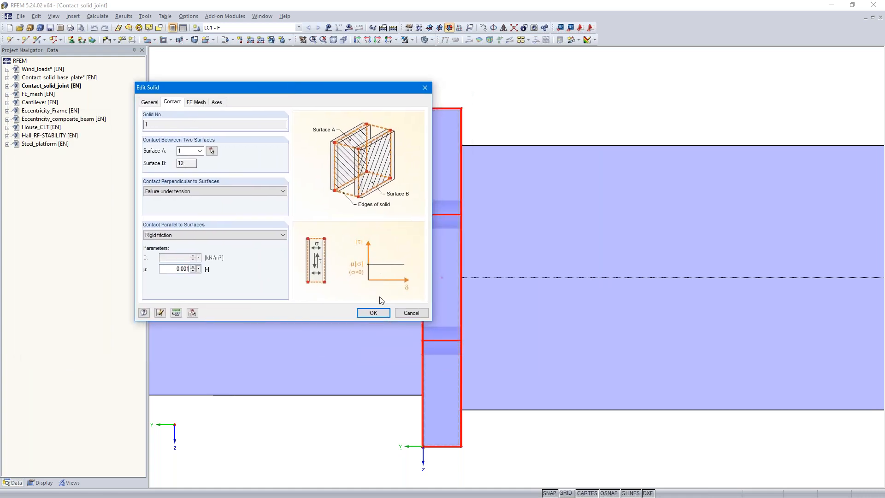
pyautogui.click(371, 313)
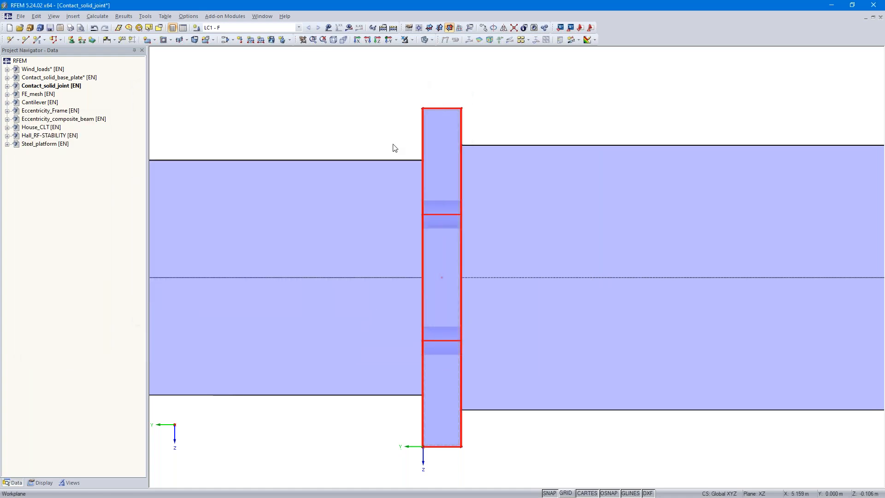
# Step: Try to generate the FE mesh for the joint with the converted contact solid
pyautogui.click(95, 17)
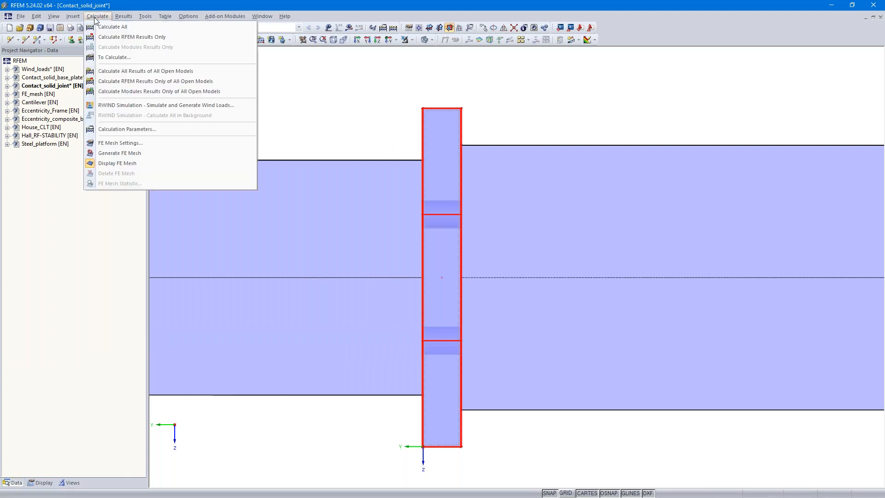
pyautogui.click(128, 153)
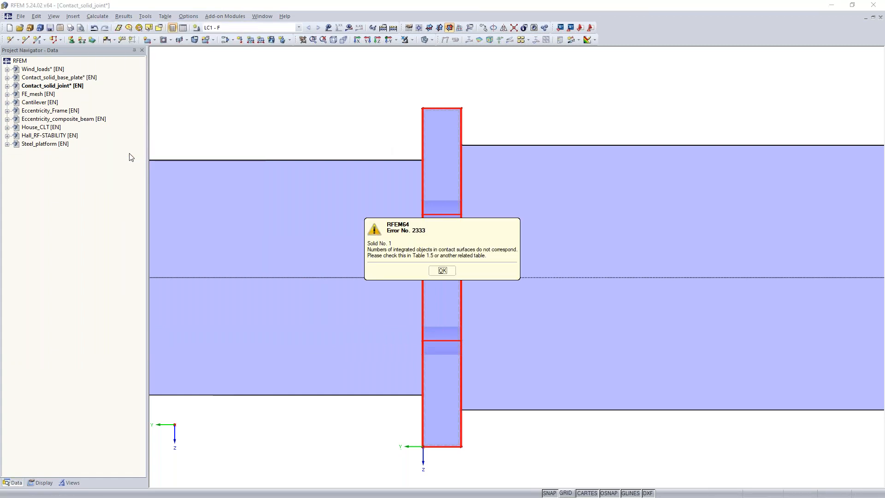
pyautogui.click(441, 271)
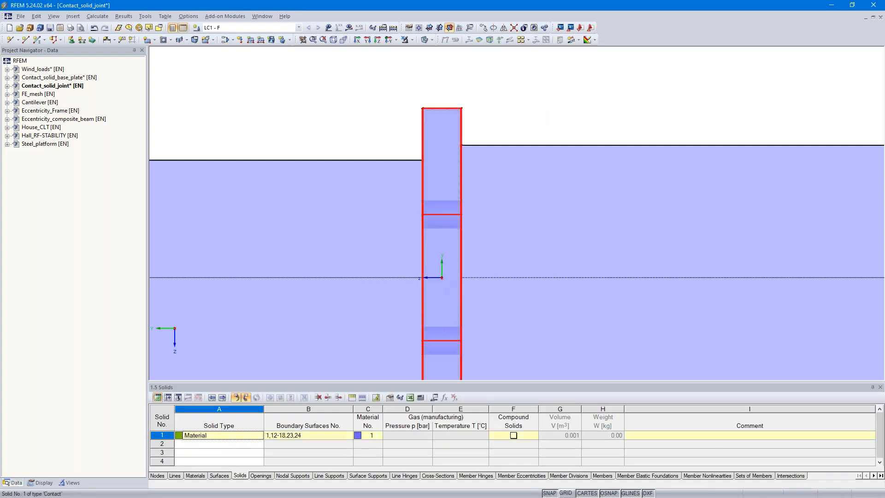
# Step: Delete the contact solid between the two end plates and close the solids table
pyautogui.press('Delete')
pyautogui.click(881, 389)
pyautogui.keyDown('ctrl'); pyautogui.moveTo(642, 97); pyautogui.dragTo(639, 151, button='middle'); pyautogui.keyUp('ctrl')
pyautogui.scroll(3, 547, 122)
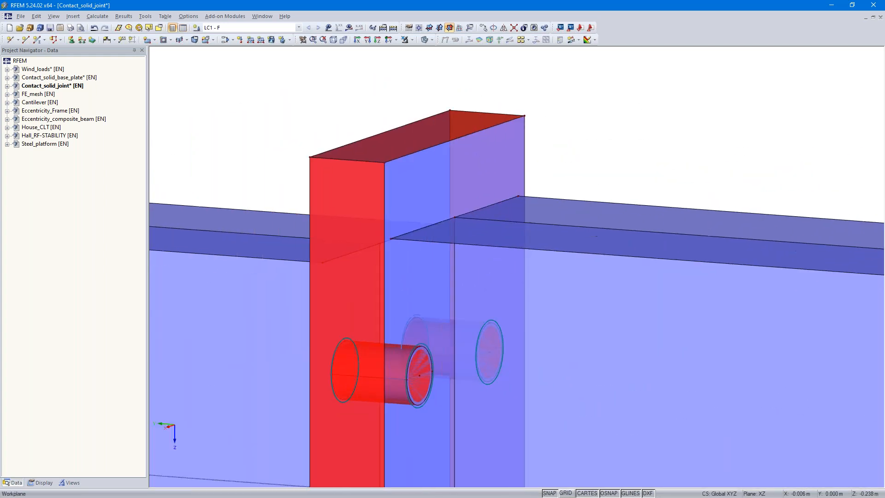
# Step: Display the joint as wireframe and create a solid with contact from the two end plate surfaces
pyautogui.click(432, 40)
pyautogui.click(426, 50)
pyautogui.rightClick(420, 172)
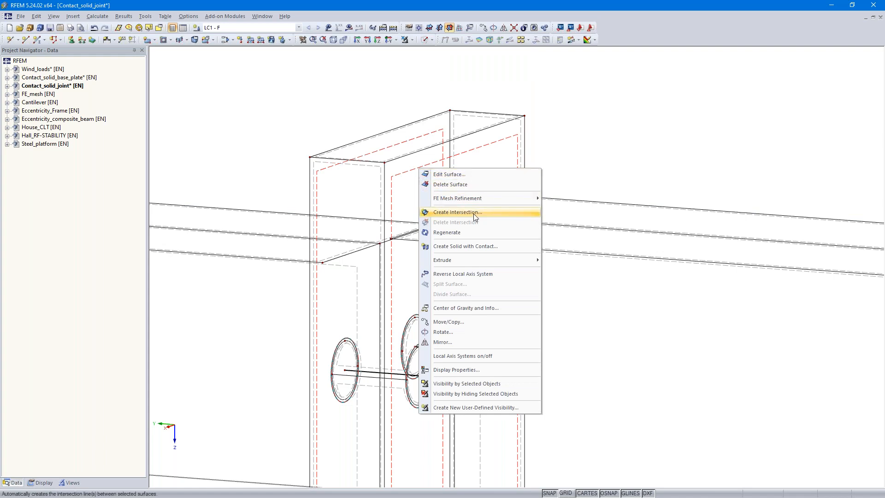
pyautogui.click(478, 245)
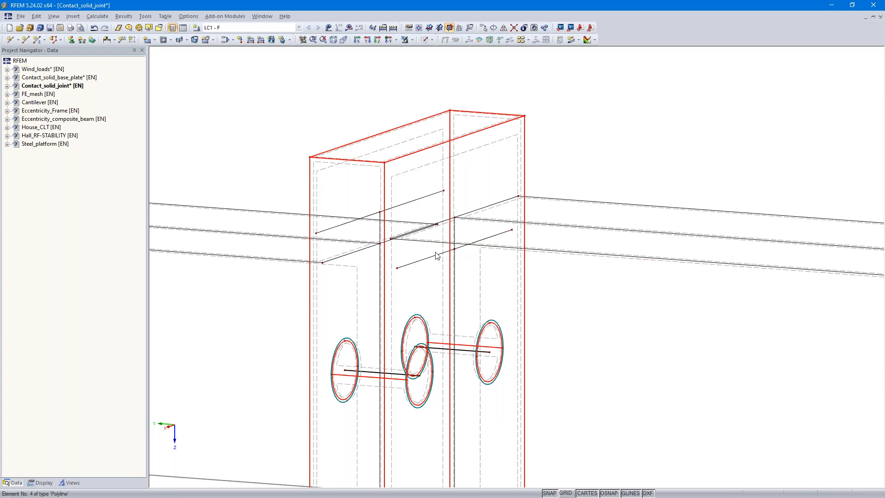
# Step: Set the new contact solid to Failure under tension perpendicular to the surfaces and Rigid friction with μ 0.001 parallel to them
pyautogui.scroll(4, 443, 254)
pyautogui.keyDown('ctrl'); pyautogui.moveTo(677, 379); pyautogui.dragTo(749, 346, button='middle'); pyautogui.keyUp('ctrl')
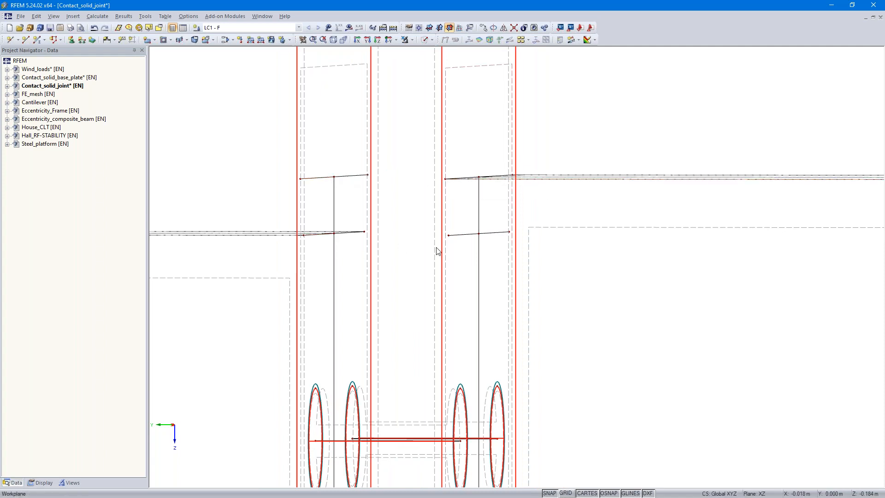
pyautogui.scroll(-6, 498, 242)
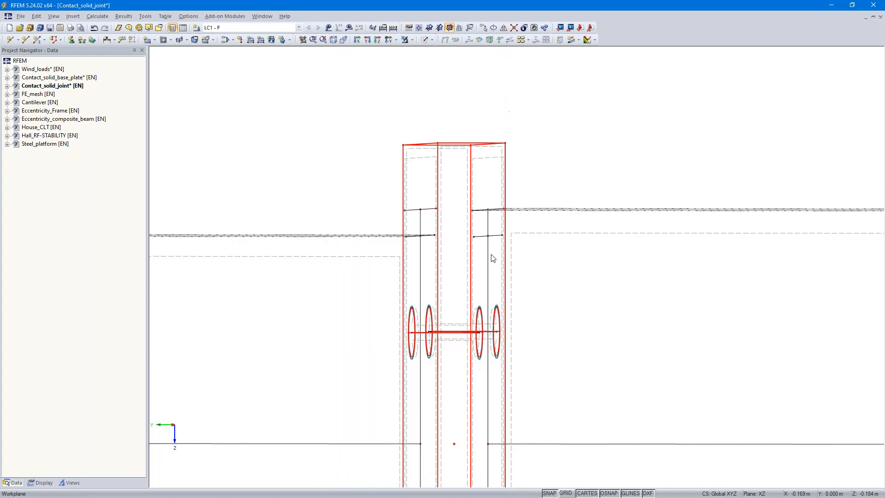
pyautogui.scroll(-4, 495, 396)
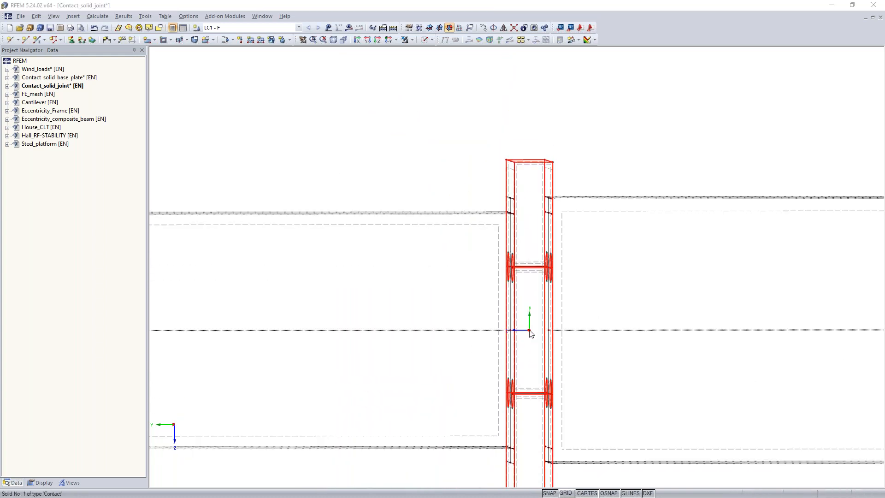
pyautogui.doubleClick(529, 331)
pyautogui.click(350, 238)
pyautogui.click(354, 260)
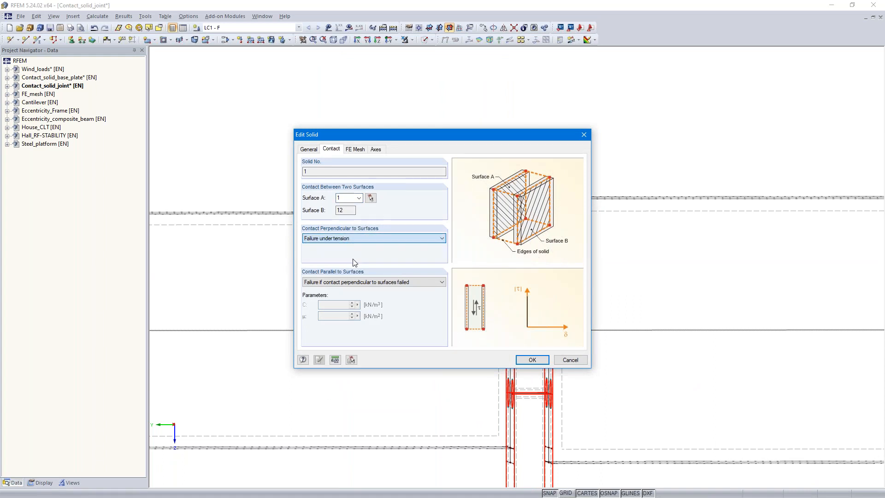
pyautogui.click(357, 283)
pyautogui.click(346, 307)
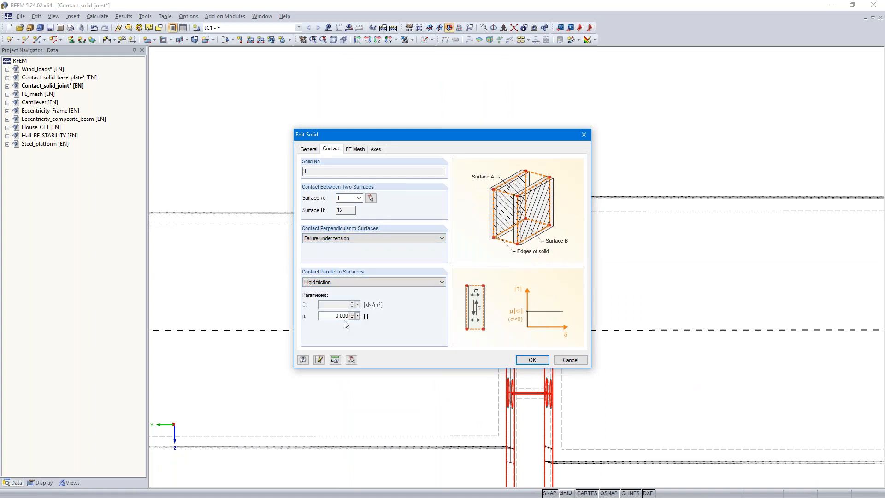
pyautogui.write('1')
pyautogui.click(525, 358)
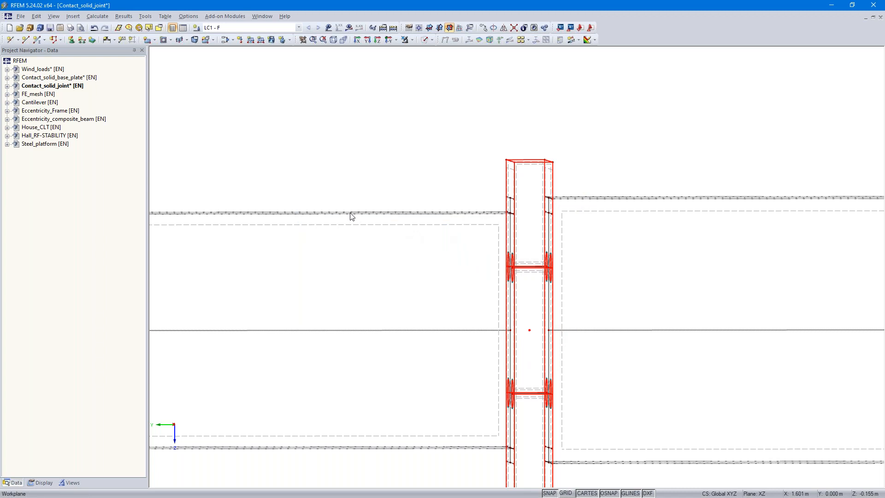
# Step: Enable Regenerate FE mesh on [OK] in the FE mesh settings and apply them to mesh the joint
pyautogui.click(98, 16)
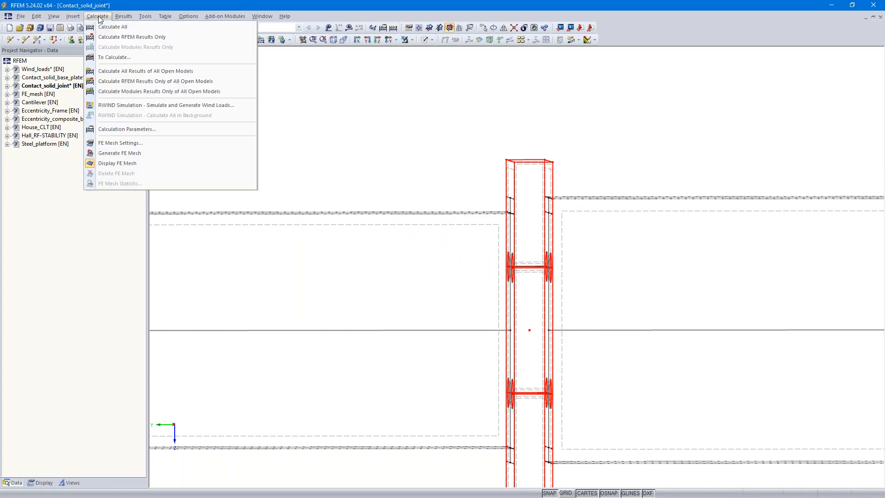
pyautogui.click(118, 145)
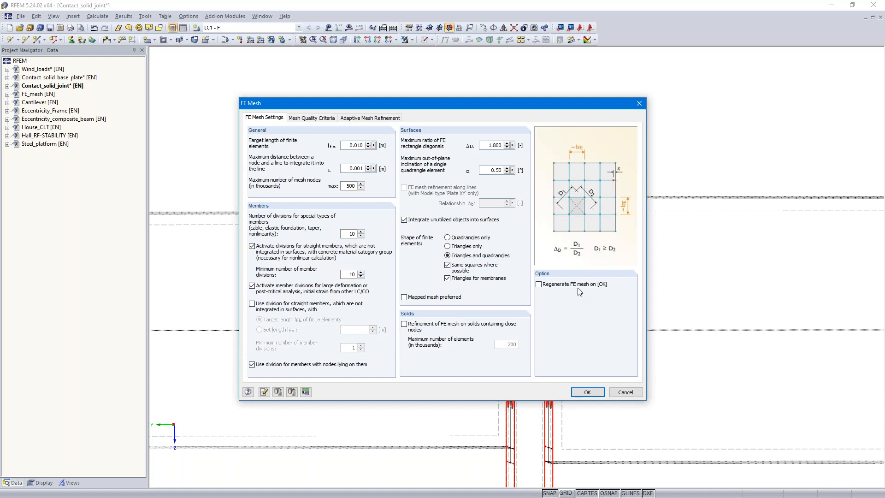
pyautogui.click(540, 285)
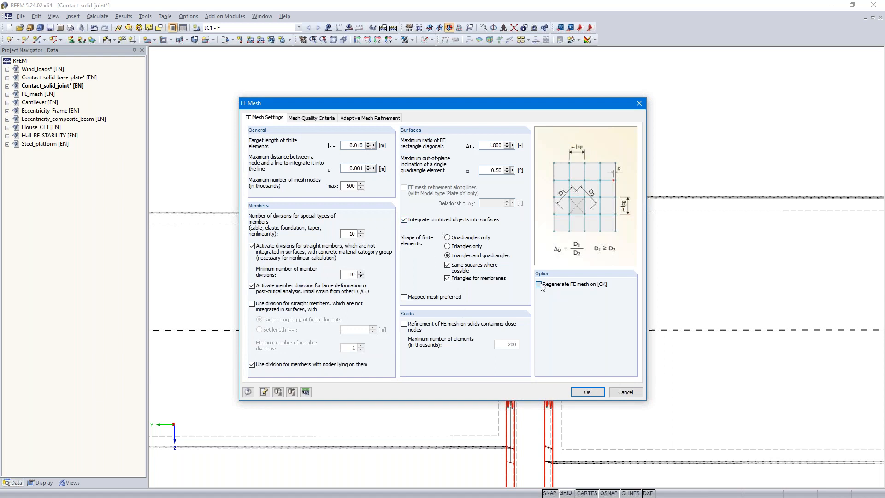
pyautogui.click(588, 392)
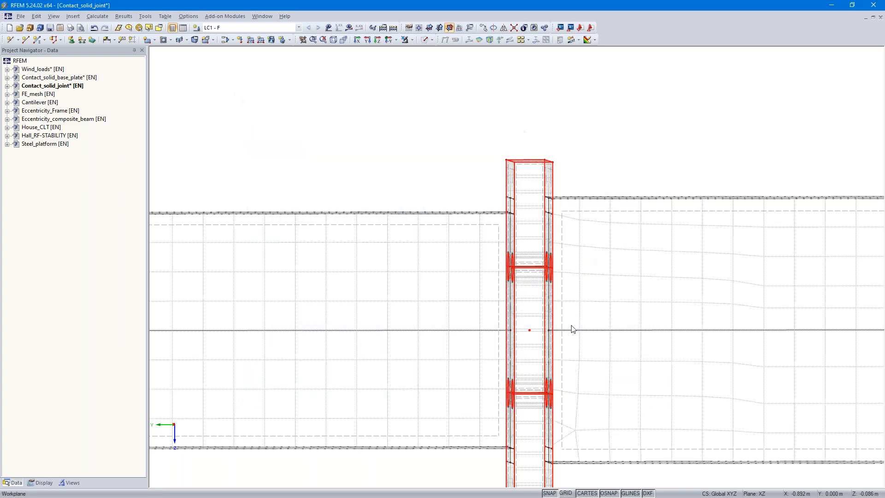
pyautogui.keyDown('ctrl'); pyautogui.moveTo(669, 159); pyautogui.dragTo(479, 182, button='middle'); pyautogui.keyUp('ctrl')
pyautogui.scroll(-3, 365, 118)
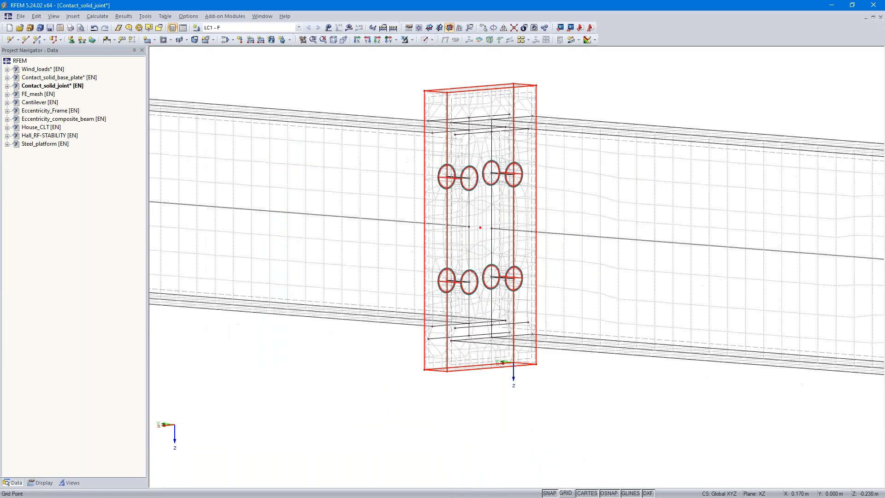
pyautogui.moveTo(360, 99); pyautogui.dragTo(364, 118, button='middle')
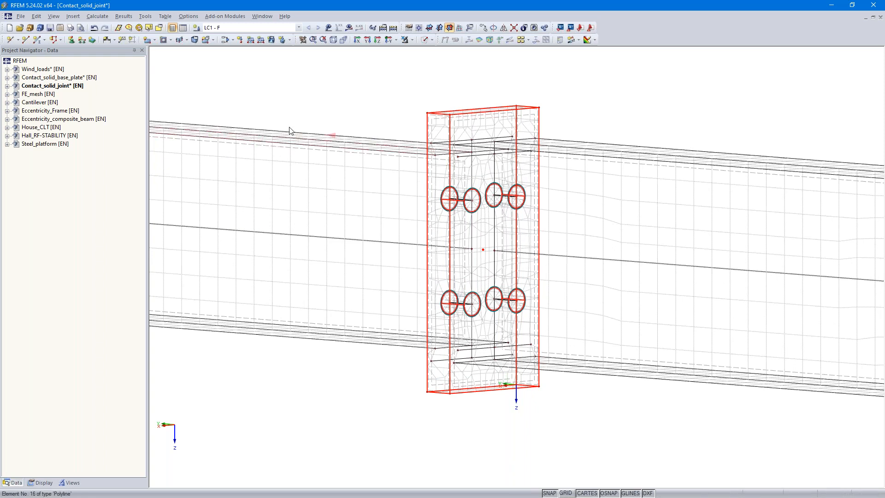
pyautogui.moveTo(304, 103); pyautogui.dragTo(352, 138, button='middle')
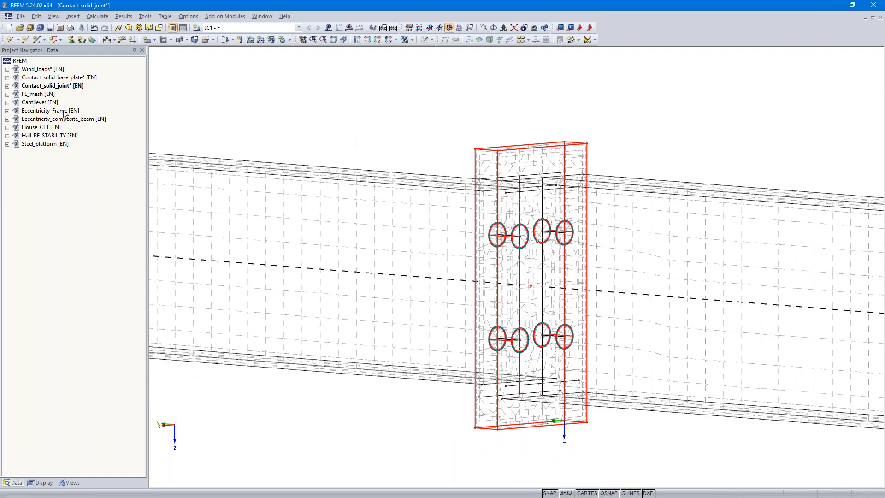
# Step: Switch to the FE_mesh model and compare the m-y internal forces of the slabs meshed from 150 cm down to 10 cm
pyautogui.doubleClick(36, 95)
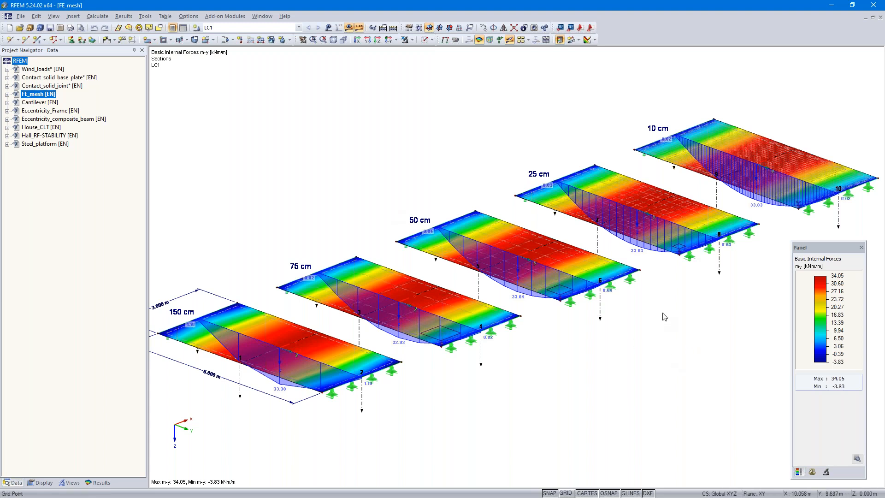
pyautogui.scroll(2, 723, 306)
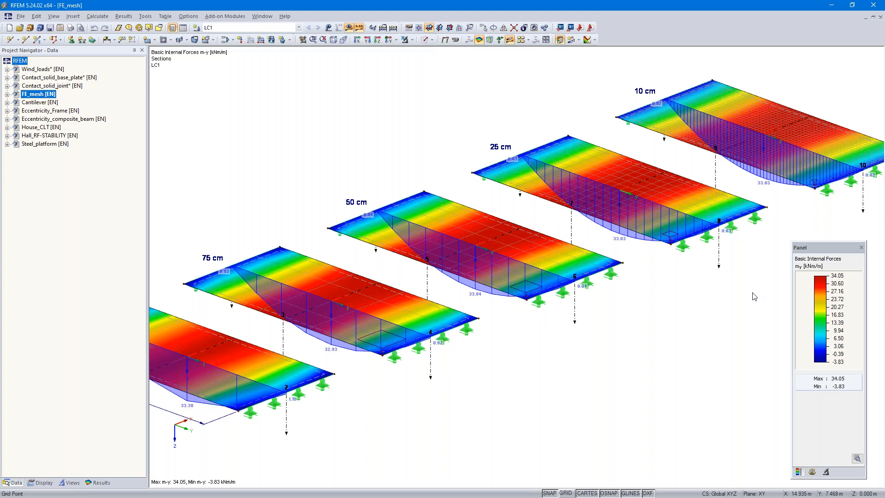
pyautogui.keyDown('ctrl'); pyautogui.moveTo(754, 297); pyautogui.dragTo(724, 309, button='middle'); pyautogui.keyUp('ctrl')
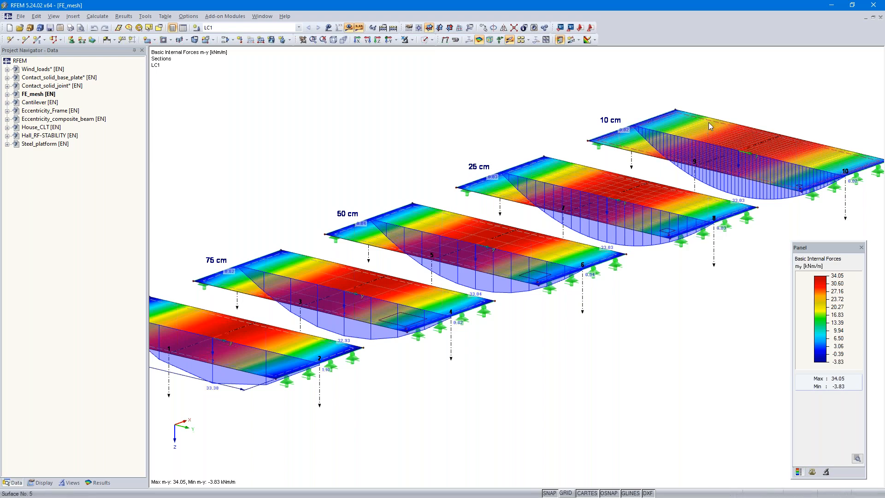
pyautogui.scroll(-3, 389, 331)
pyautogui.moveTo(410, 361)
pyautogui.mouseDown(button='middle')
pyautogui.moveTo(497, 339)
pyautogui.moveTo(396, 360)
pyautogui.mouseUp(button='middle')
pyautogui.scroll(-1, 475, 344)
pyautogui.scroll(2, 477, 349)
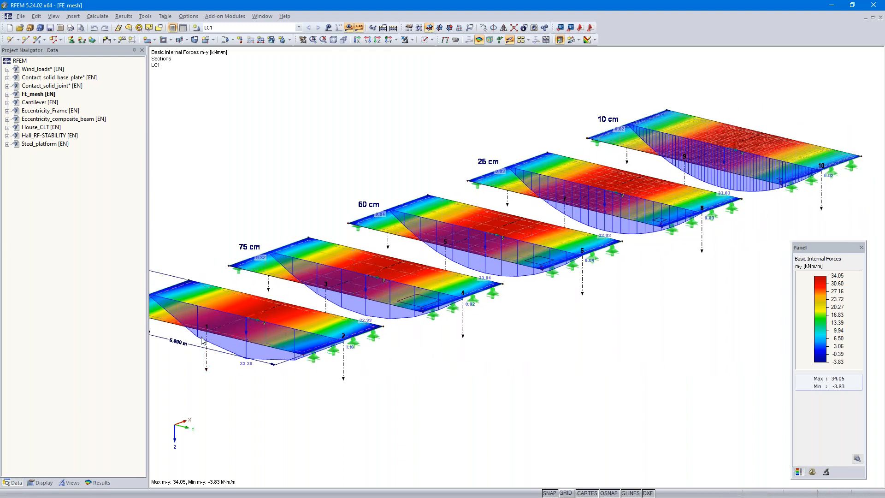
# Step: Display the surface internal forces as Constant on Elements and compare the stepped m-y diagrams of the slabs
pyautogui.click(7, 94)
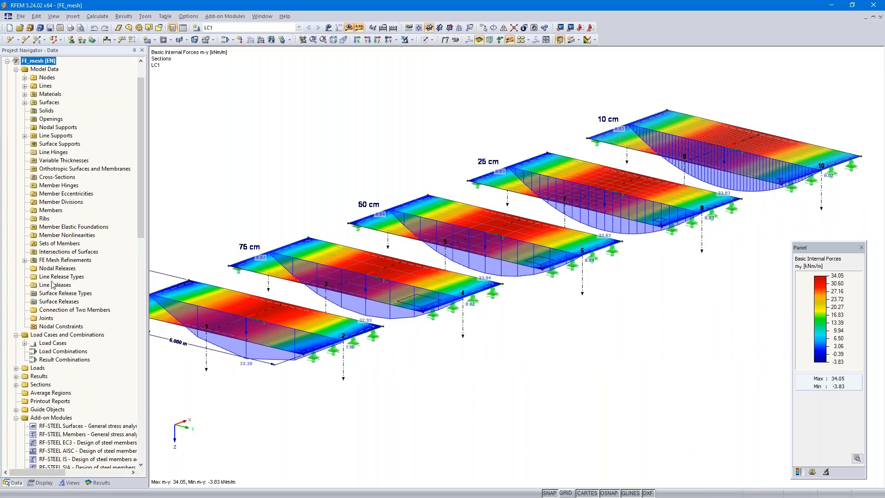
pyautogui.scroll(-2, 58, 377)
pyautogui.click(41, 483)
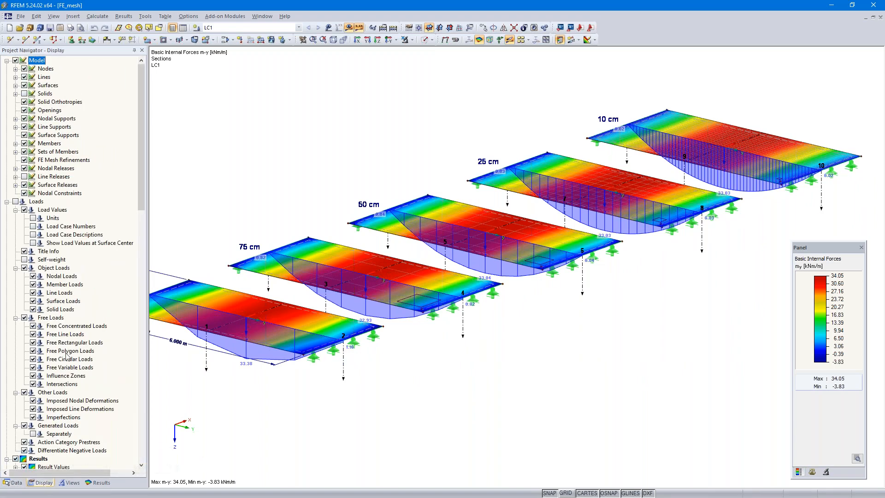
pyautogui.scroll(-8, 74, 305)
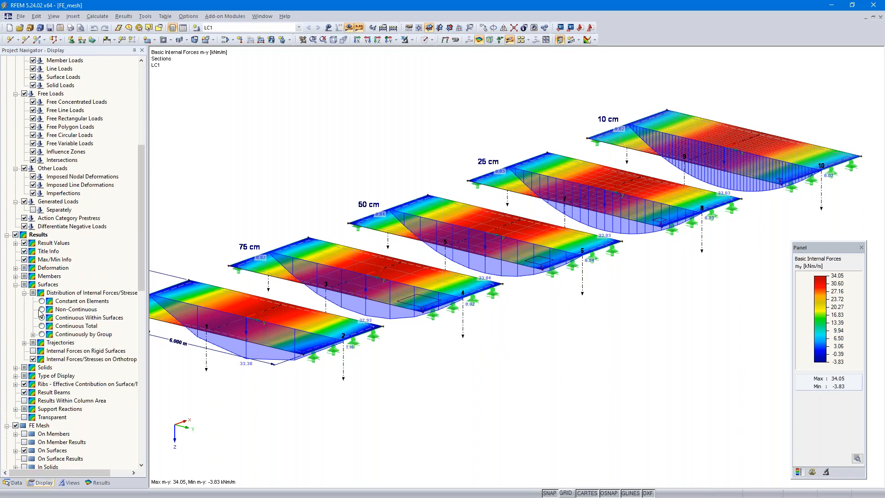
pyautogui.click(42, 302)
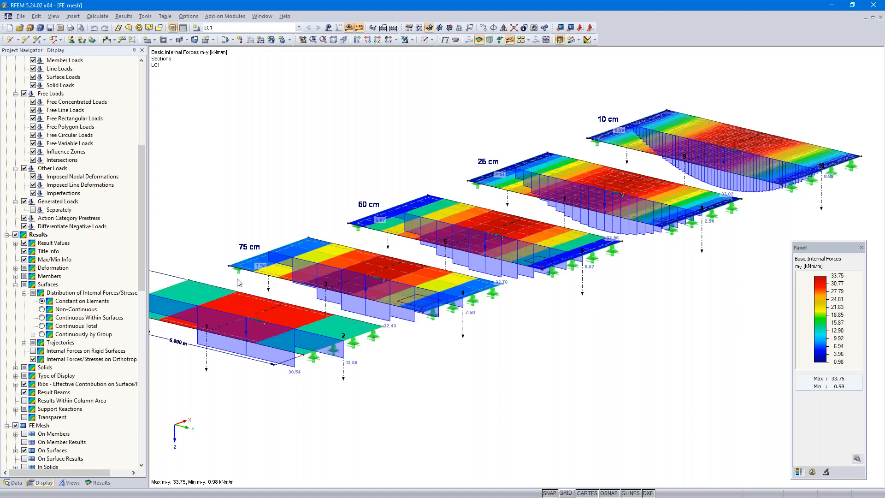
pyautogui.moveTo(597, 331); pyautogui.dragTo(662, 325, button='middle')
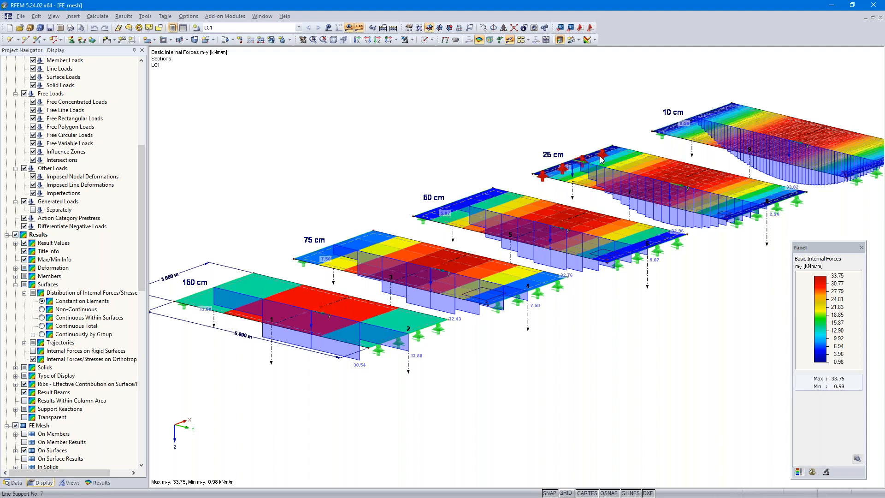
pyautogui.keyDown('ctrl'); pyautogui.moveTo(731, 271); pyautogui.dragTo(627, 273, button='middle'); pyautogui.keyUp('ctrl')
pyautogui.scroll(3, 697, 284)
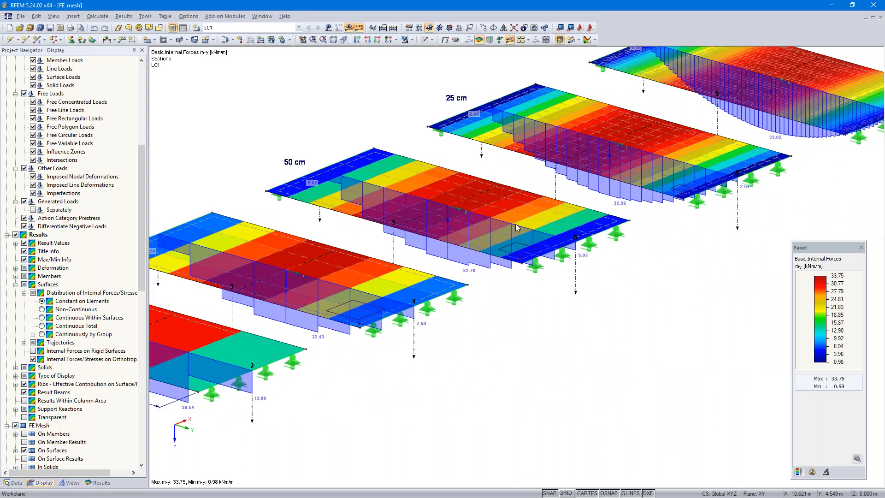
pyautogui.scroll(-3, 509, 326)
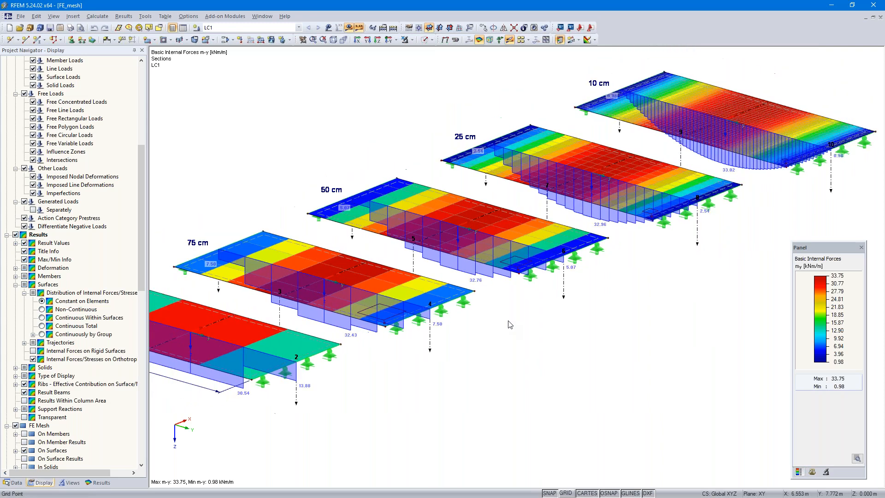
# Step: Set the surface internal force distribution to Continuous Within Surfaces and examine the m-y diagrams across the slabs
pyautogui.click(42, 318)
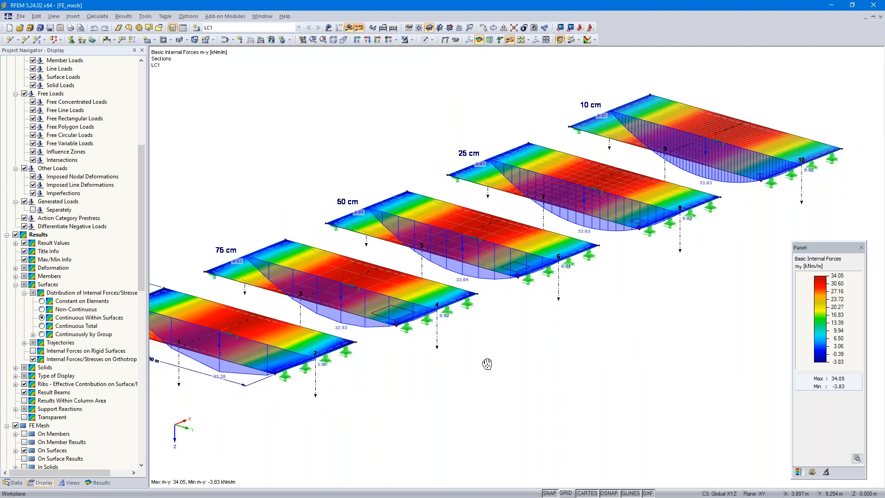
pyautogui.moveTo(486, 366); pyautogui.dragTo(507, 365, button='middle')
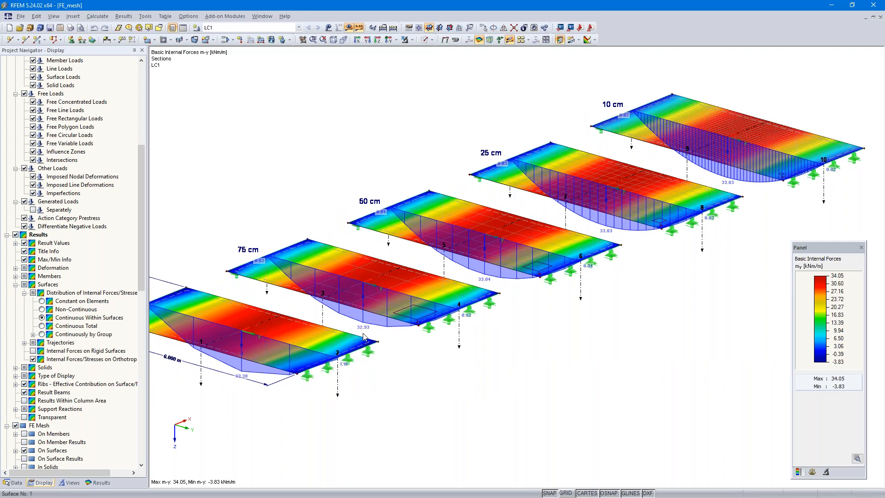
pyautogui.scroll(2, 370, 329)
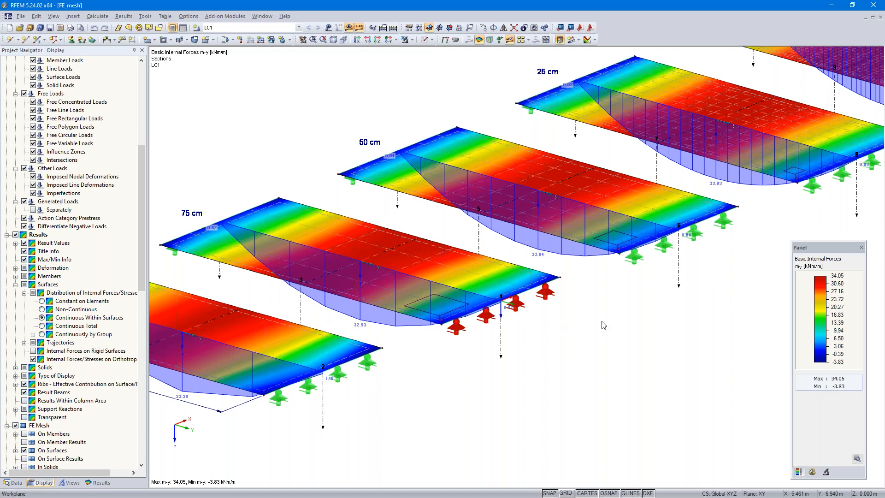
pyautogui.scroll(-1, 608, 326)
pyautogui.moveTo(609, 326); pyautogui.dragTo(575, 340, button='middle')
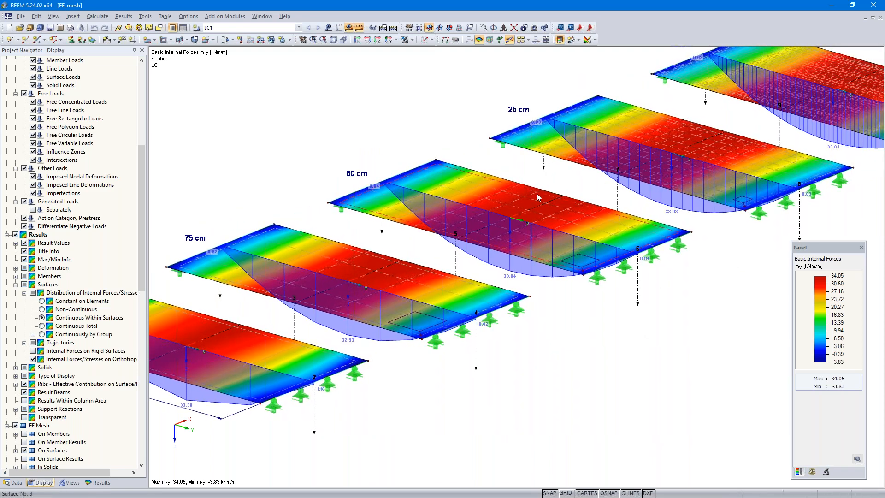
pyautogui.scroll(-1, 625, 348)
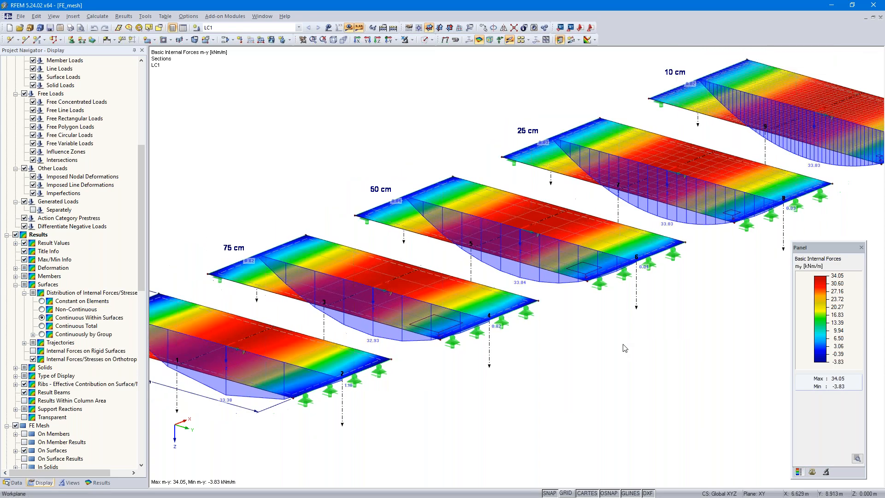
pyautogui.scroll(-1, 625, 348)
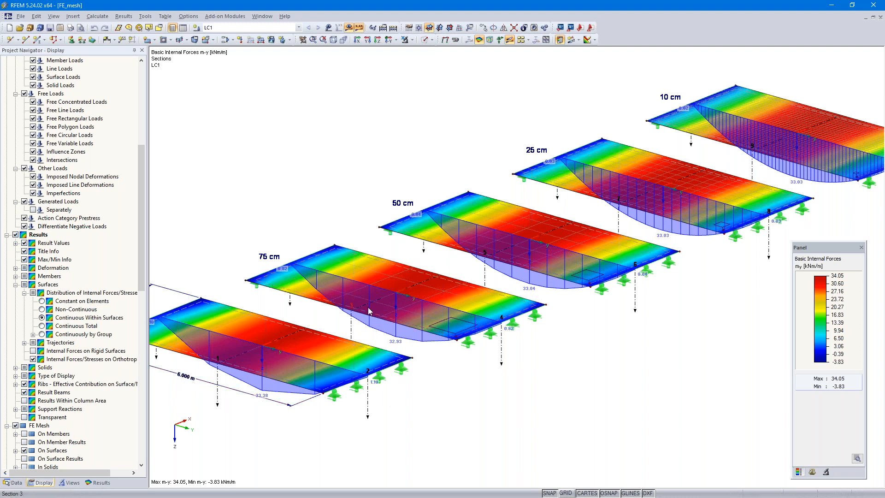
# Step: Insert a node at 50% between two opposite corners of the 75 cm slab and accept deletion of the results
pyautogui.click(19, 41)
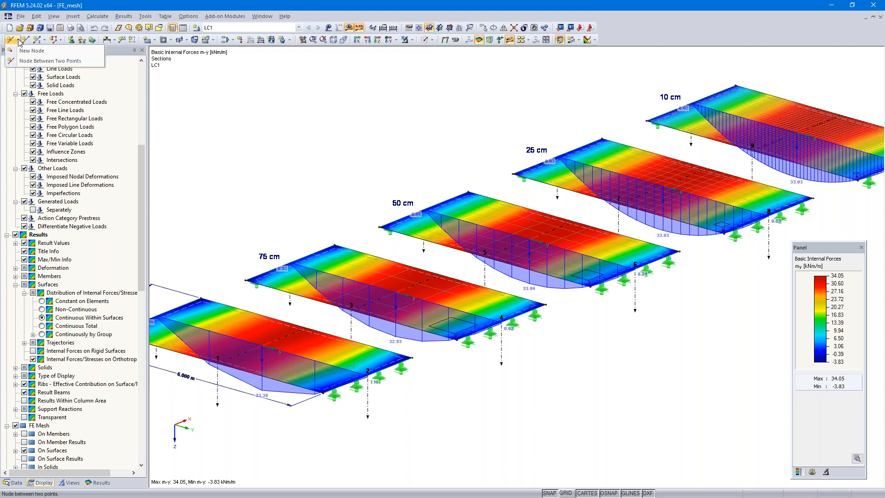
pyautogui.click(32, 62)
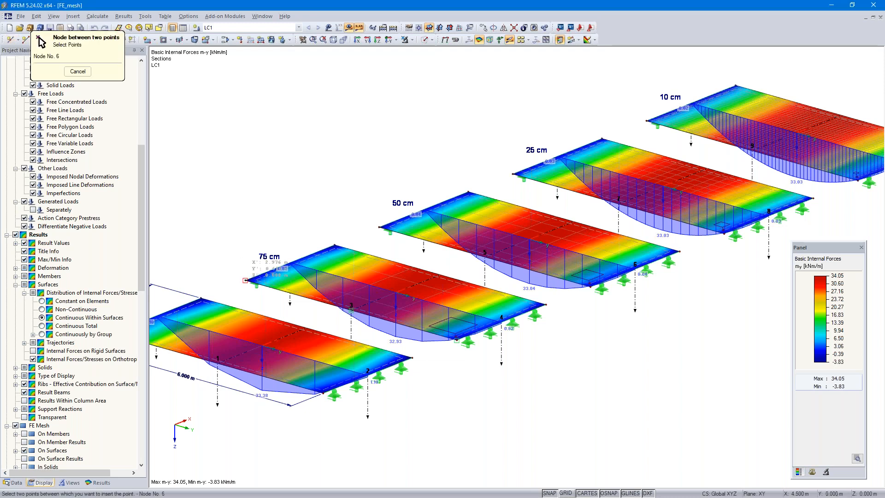
pyautogui.click(254, 278)
pyautogui.click(546, 305)
pyautogui.click(546, 305)
pyautogui.click(509, 309)
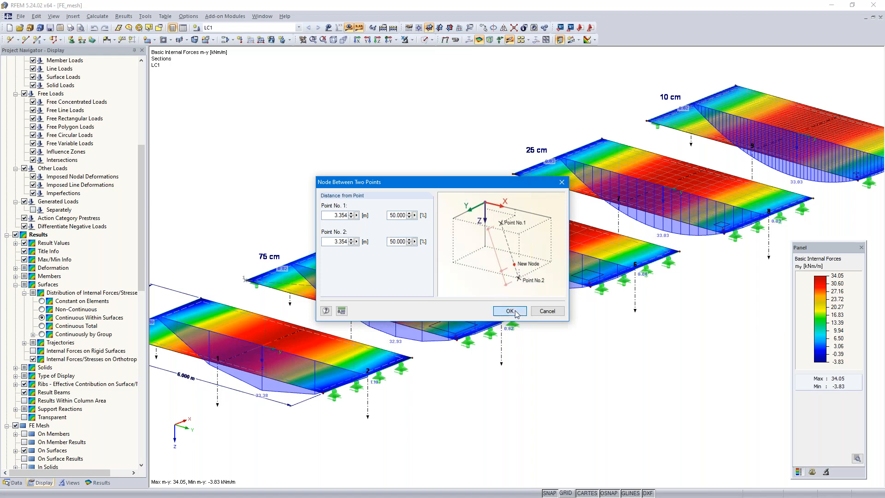
pyautogui.click(426, 270)
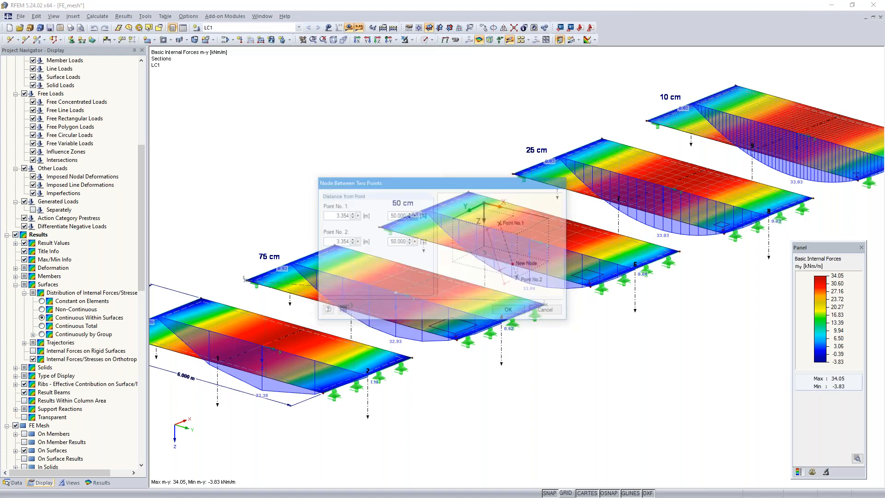
# Step: Define a nodal support restrained only in uZ and assign it to the center node of the 75 cm slab
pyautogui.click(71, 40)
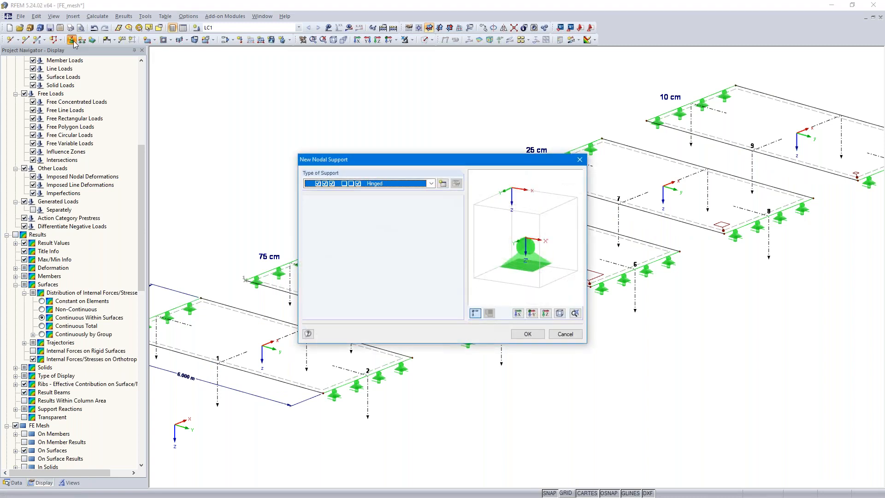
pyautogui.click(443, 184)
pyautogui.click(443, 184)
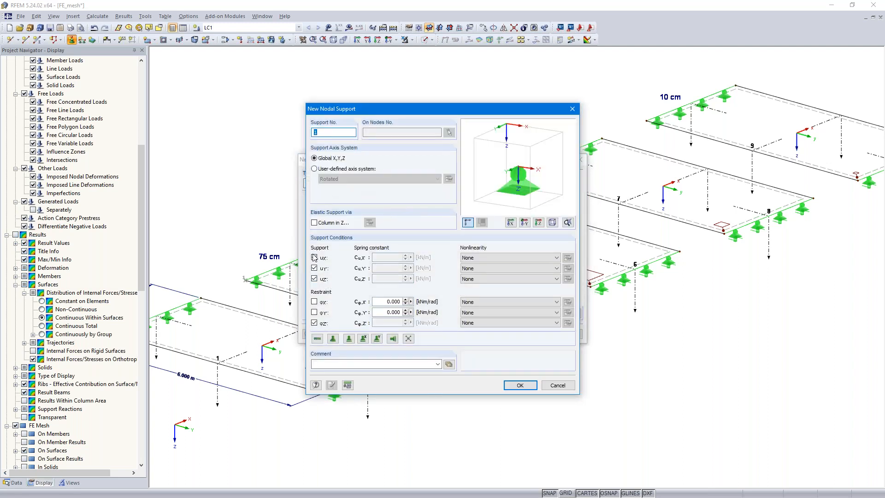
pyautogui.click(315, 258)
pyautogui.click(315, 268)
pyautogui.click(315, 323)
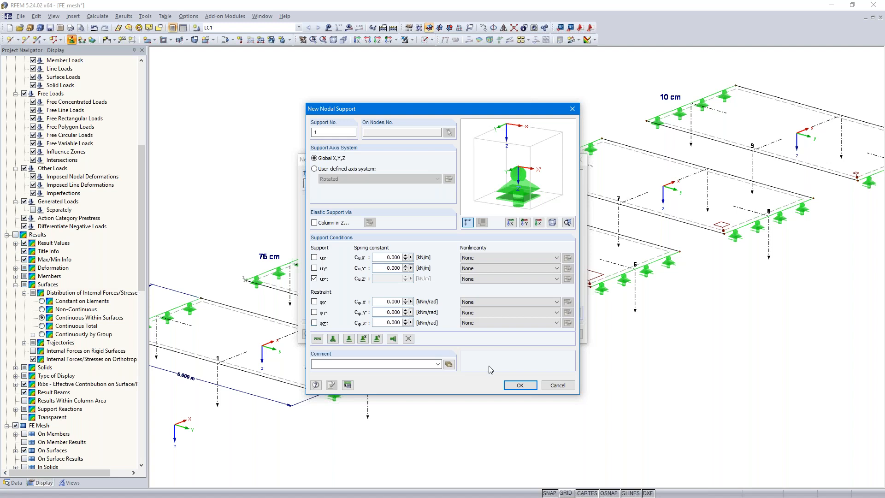
pyautogui.click(519, 385)
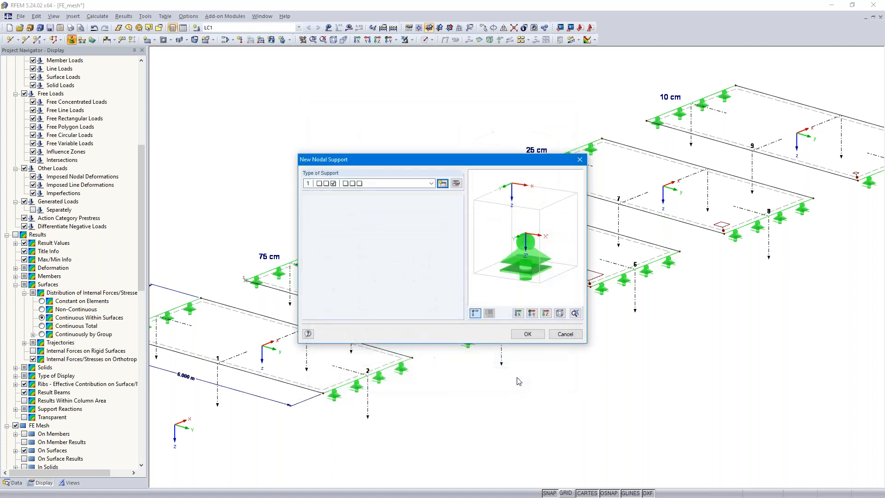
pyautogui.click(527, 334)
pyautogui.click(396, 292)
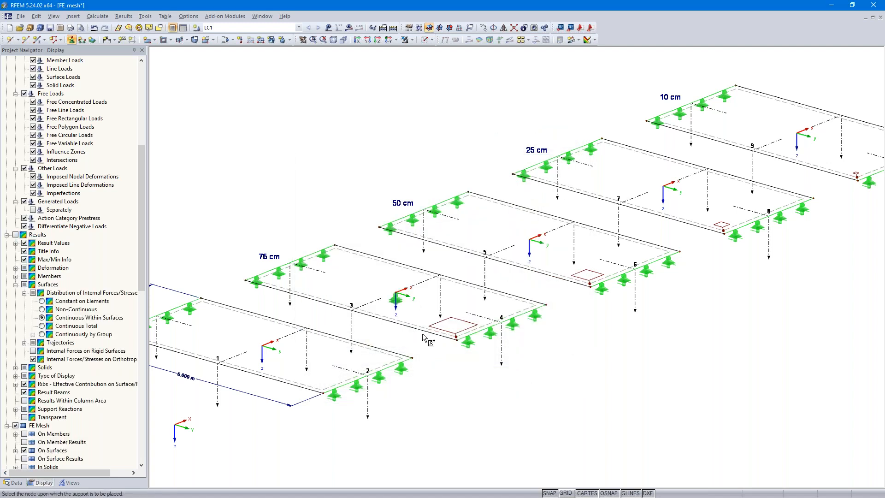
pyautogui.press('Escape')
# Step: Copy the supported center node 3 times with dX 4.500 m, picking the displacement from matching corners of the 75 cm and 50 cm slabs
pyautogui.moveTo(412, 265); pyautogui.dragTo(412, 264)
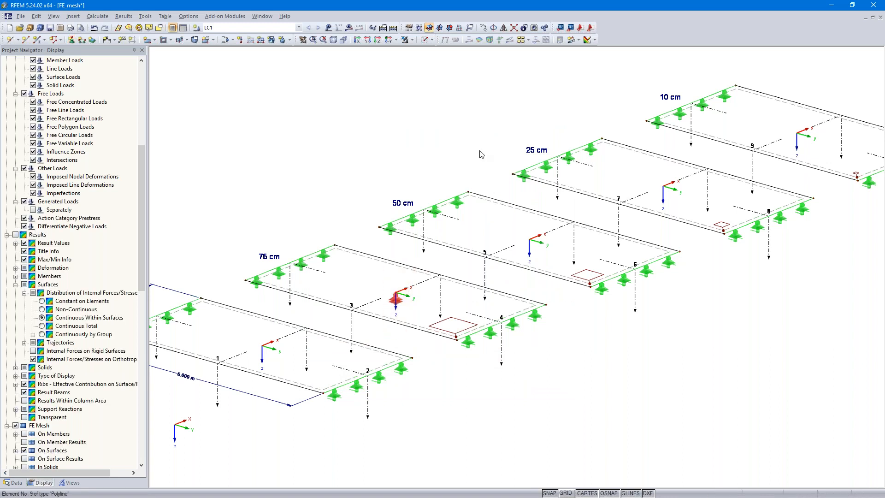
pyautogui.click(492, 28)
pyautogui.click(326, 170)
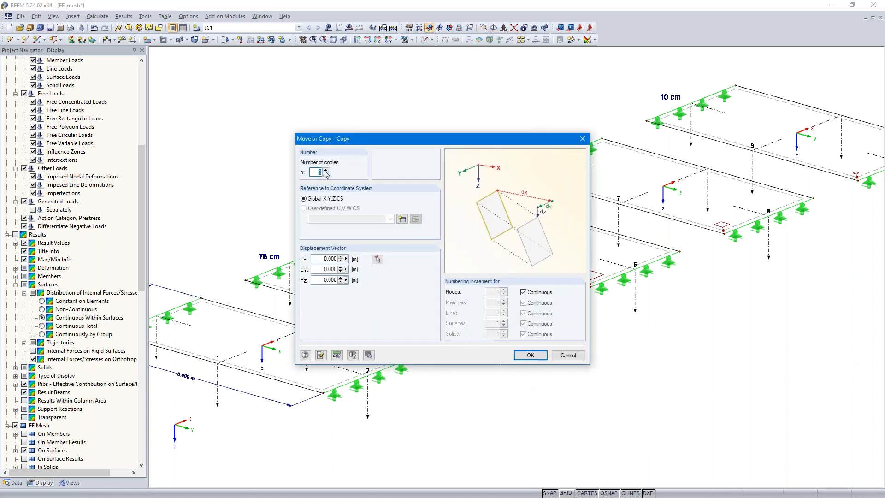
pyautogui.click(378, 259)
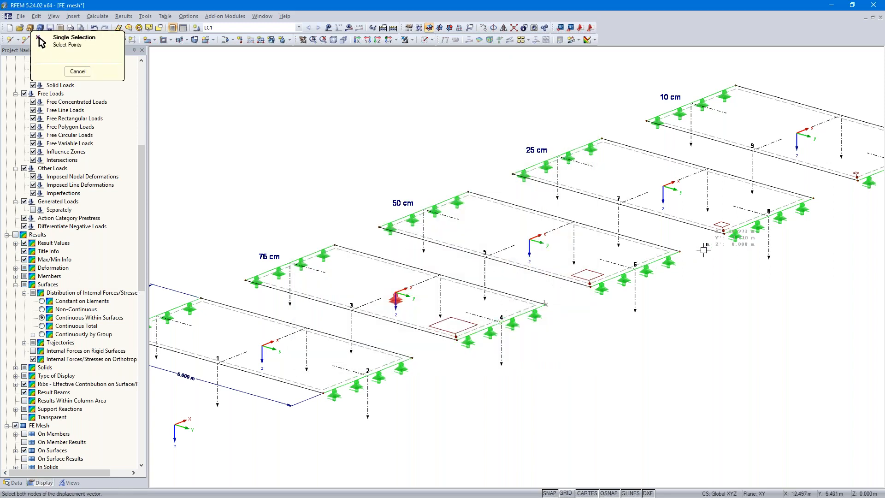
pyautogui.click(678, 253)
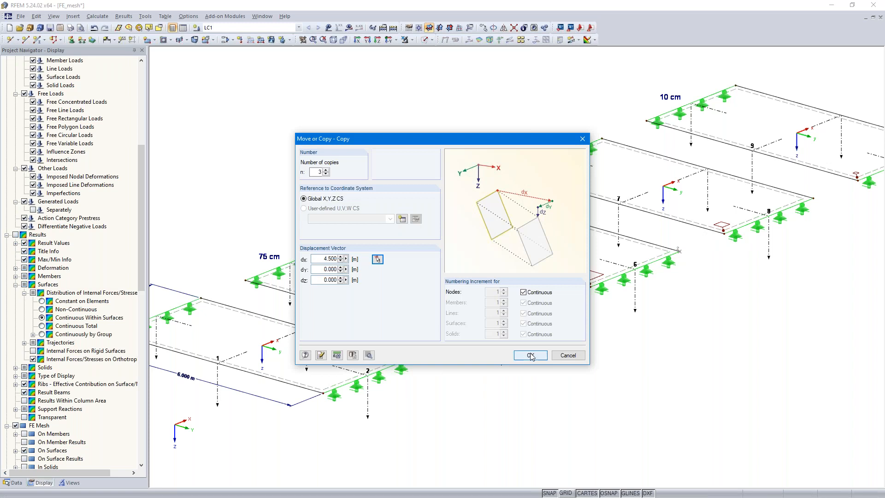
pyautogui.click(531, 356)
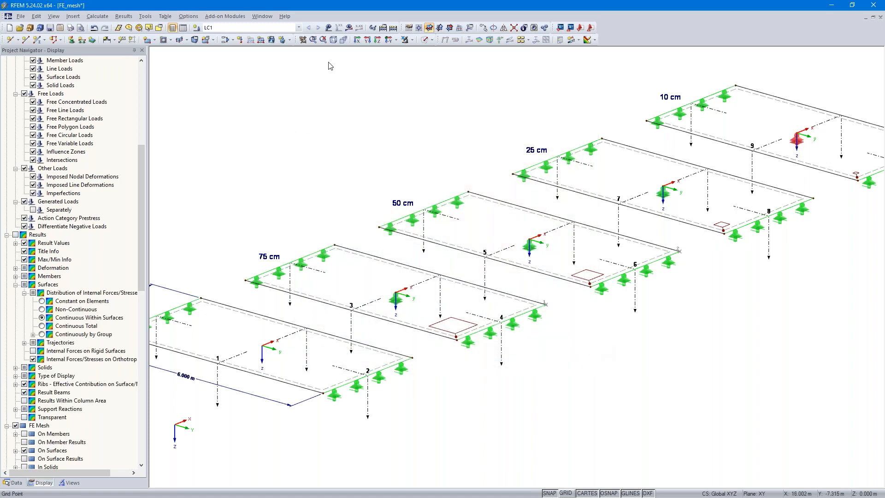
# Step: Calculate load case LC1 and display its results with the new nodal supports
pyautogui.click(347, 28)
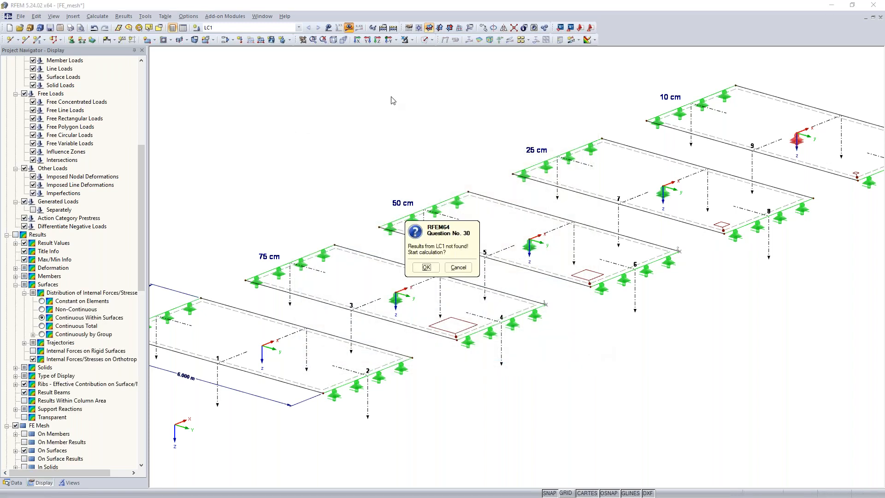
pyautogui.click(426, 267)
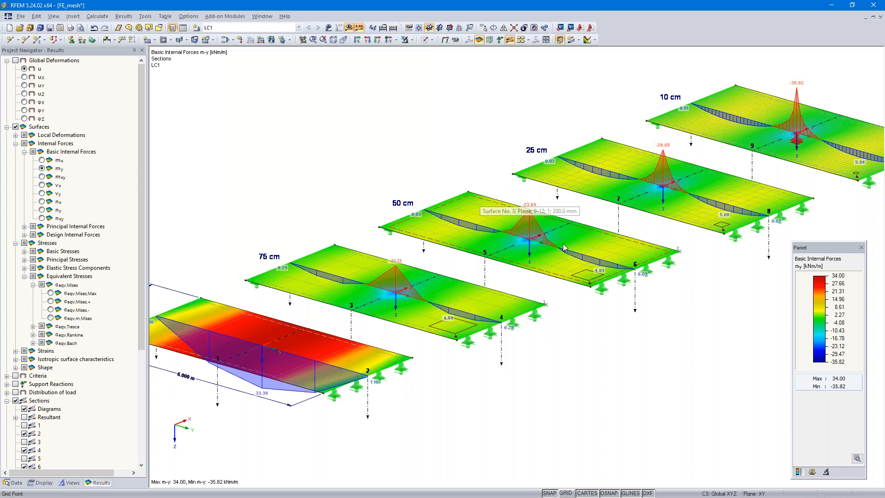
# Step: Open the definition of a new FE mesh refinement
pyautogui.click(10, 484)
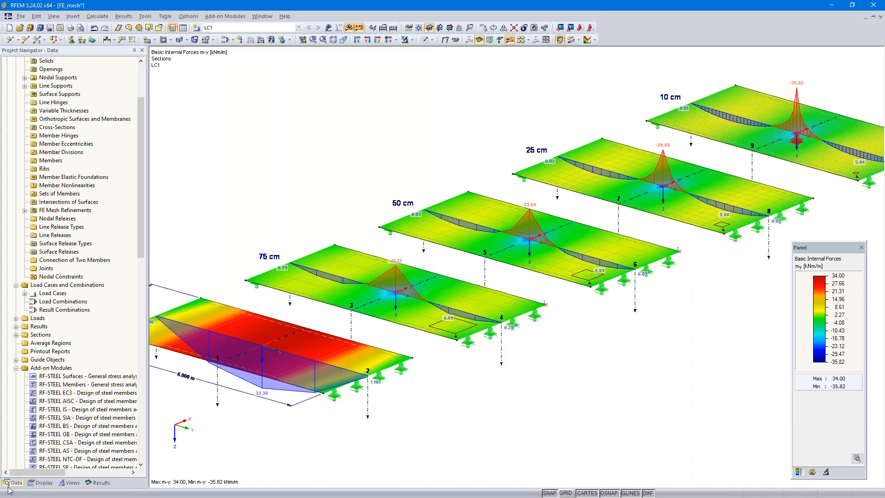
pyautogui.rightClick(61, 212)
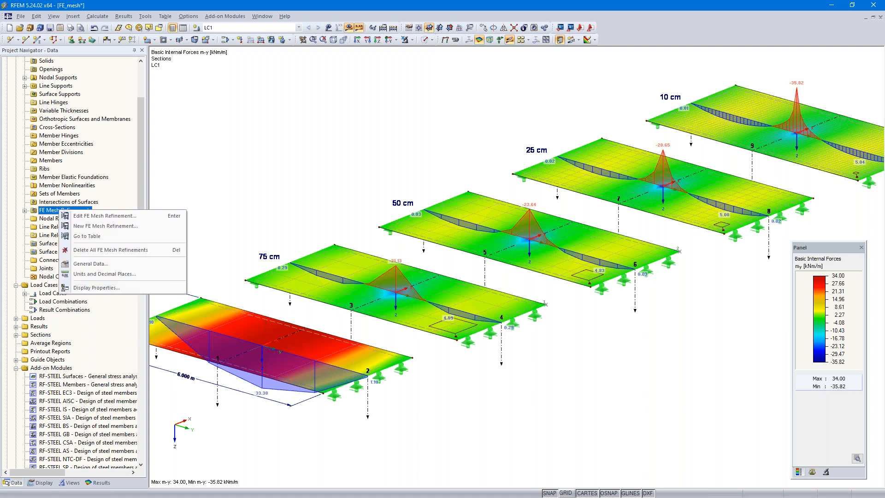
pyautogui.click(91, 227)
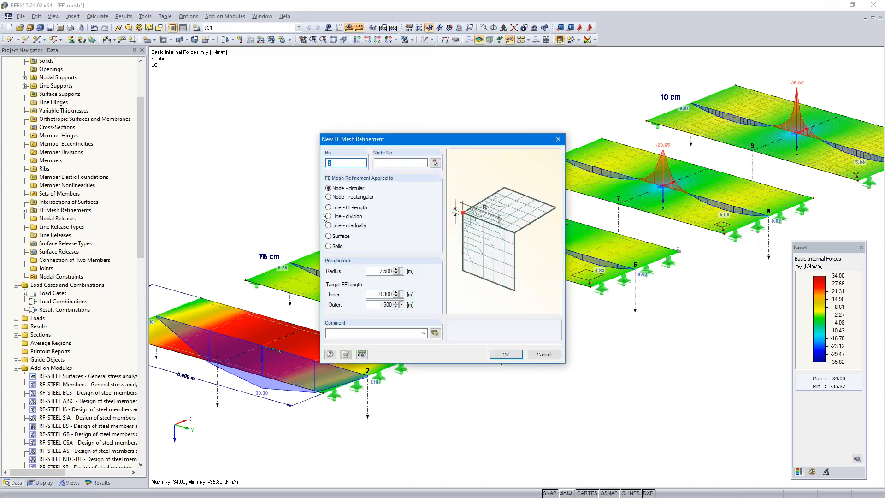
# Step: Apply the new FE mesh refinement as Node - rectangular to the centre nodes 21-23 of the 75, 50 and 25 cm plates
pyautogui.click(329, 197)
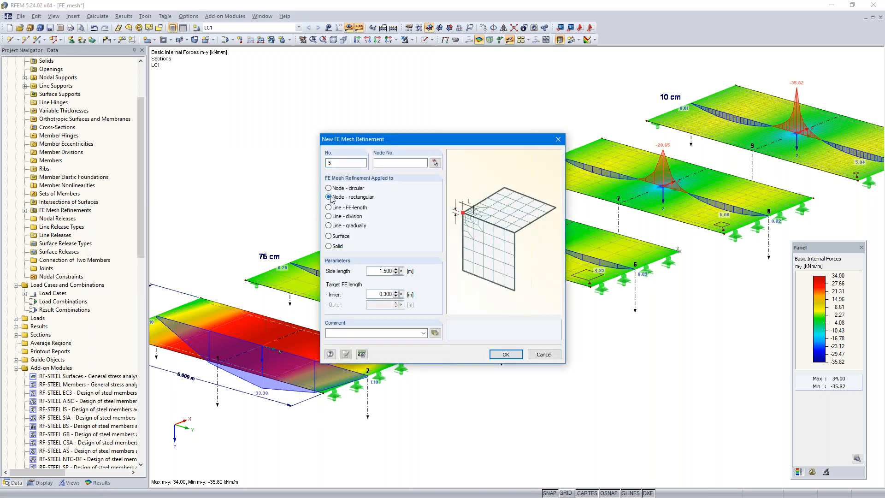
pyautogui.click(435, 162)
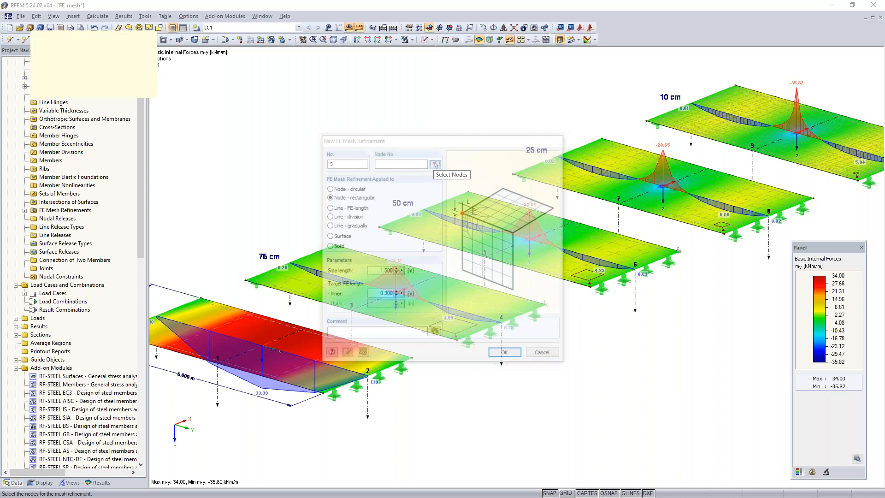
pyautogui.click(396, 292)
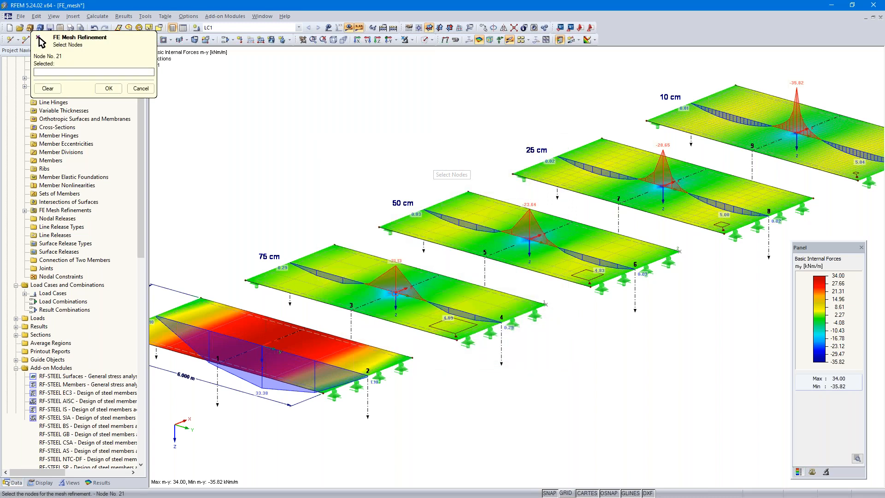
pyautogui.click(529, 238)
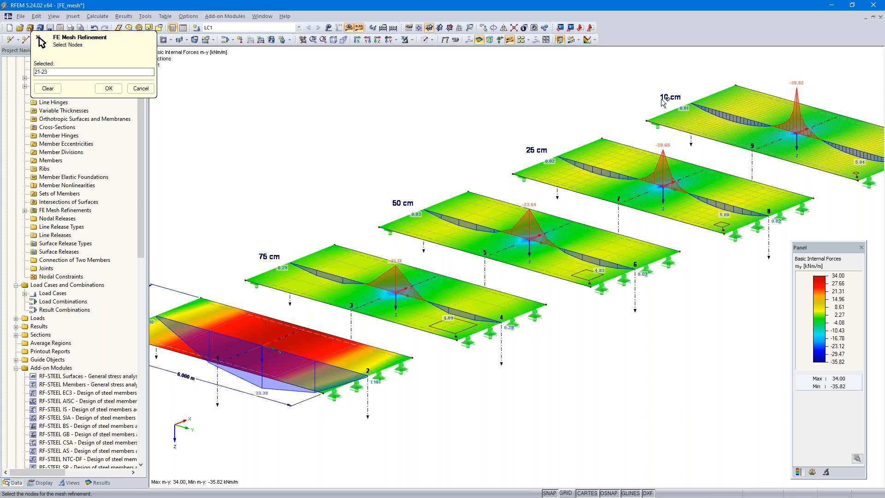
pyautogui.click(109, 89)
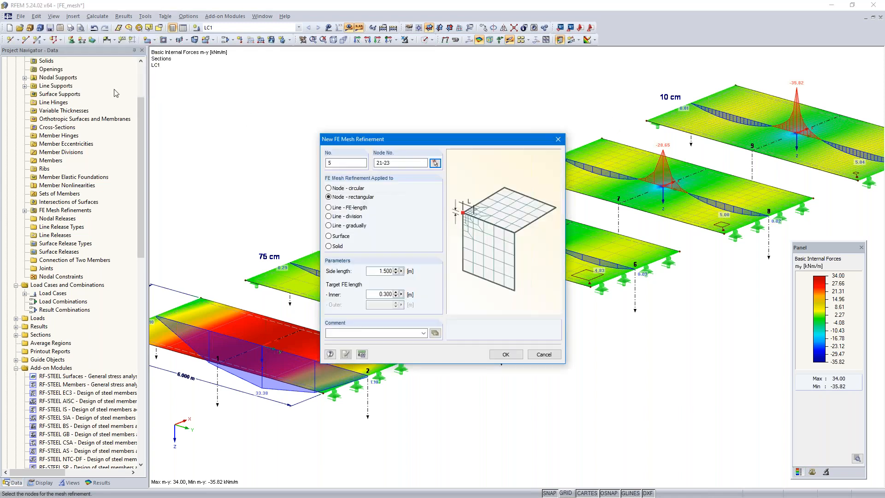
# Step: Set the refinement's side length to 0.200 m and inner target FE length to 0.100 m, and accept deleting the existing results
pyautogui.doubleClick(376, 268)
pyautogui.press('BackSpace')
pyautogui.click(375, 294)
pyautogui.write('.1')
pyautogui.click(506, 355)
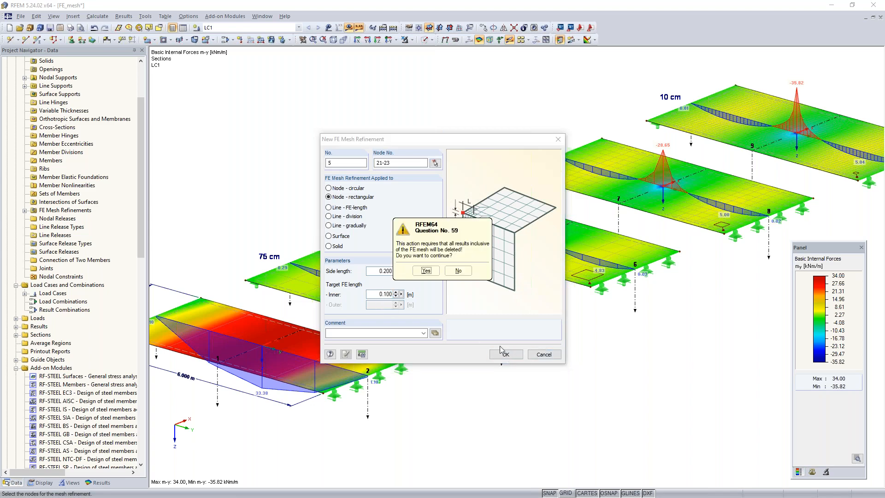
pyautogui.click(427, 279)
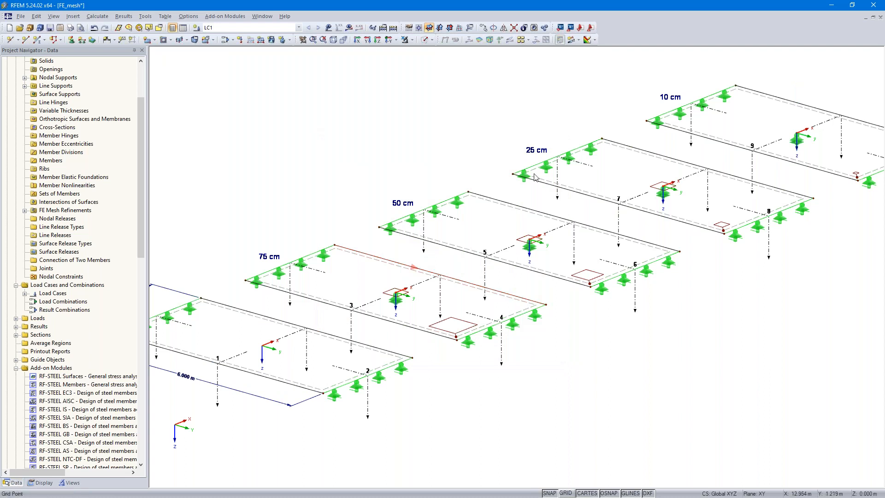
# Step: Calculate load case LC1 and show its m-y results on the refined plates
pyautogui.click(349, 28)
pyautogui.click(349, 28)
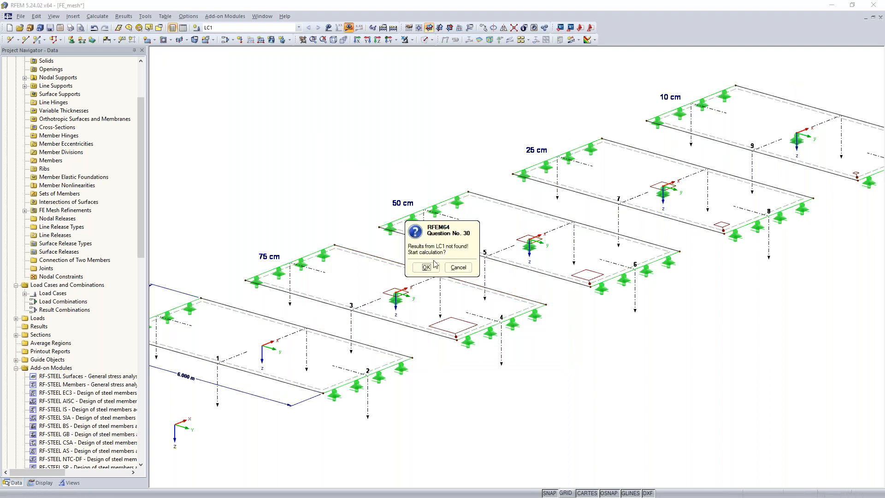
pyautogui.click(425, 267)
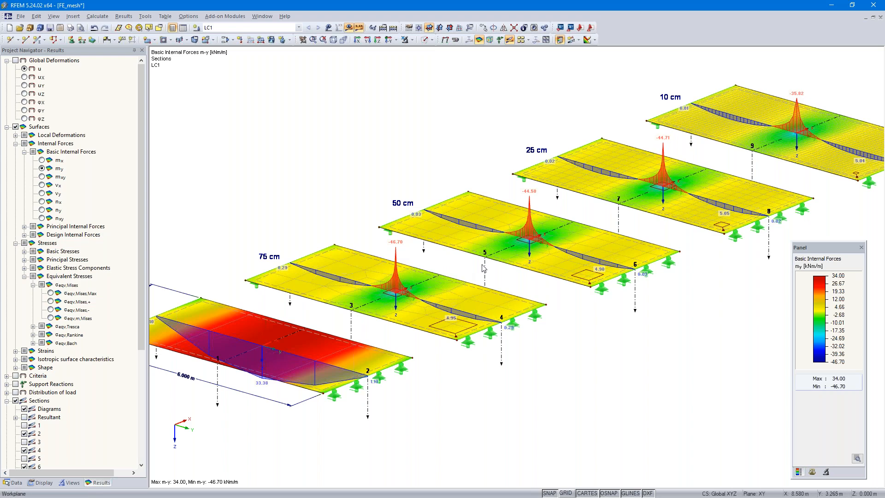
pyautogui.scroll(2, 483, 267)
pyautogui.moveTo(482, 267); pyautogui.dragTo(468, 269, button='middle')
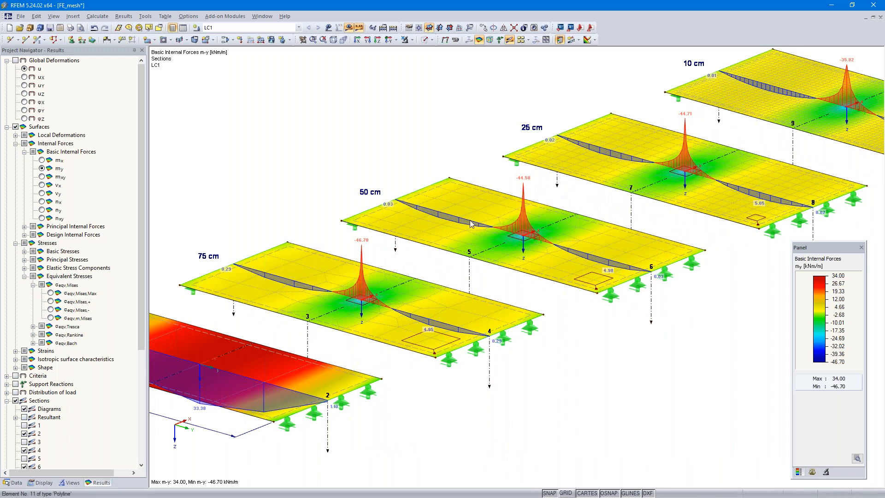
# Step: Start a new average region centred on node 21, the middle support of the 75 cm plate
pyautogui.click(17, 483)
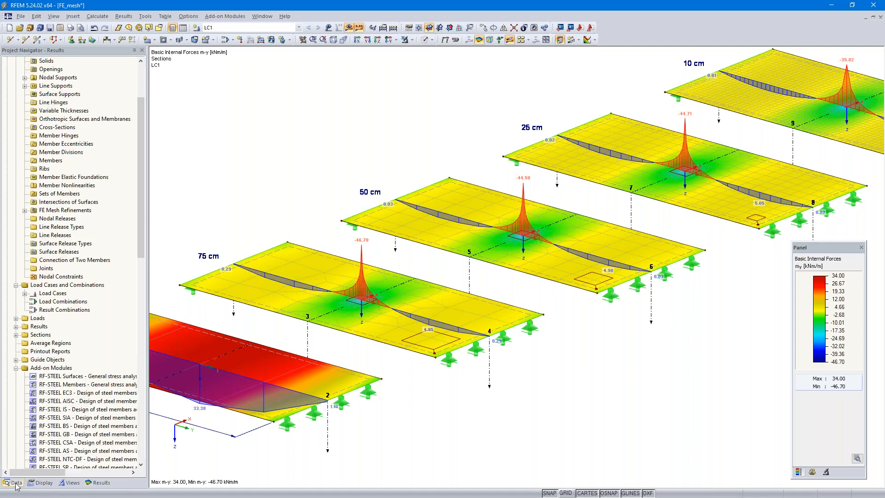
pyautogui.scroll(-2, 56, 317)
pyautogui.rightClick(50, 295)
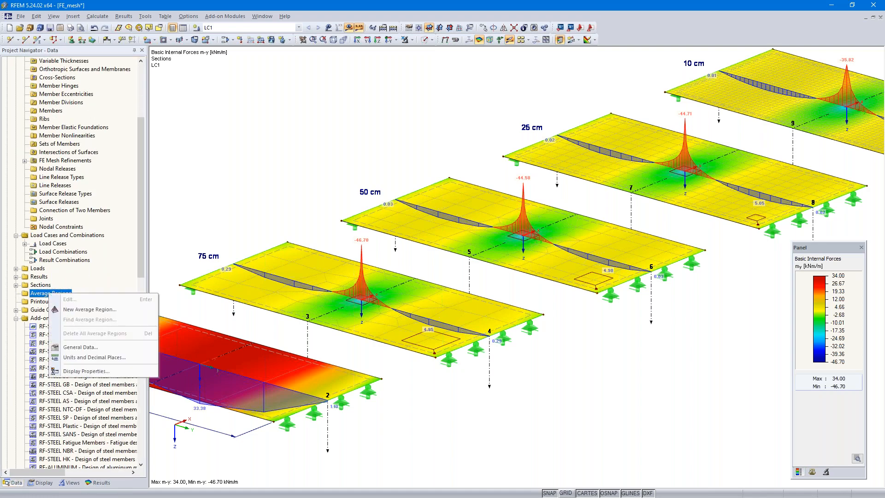
pyautogui.click(94, 312)
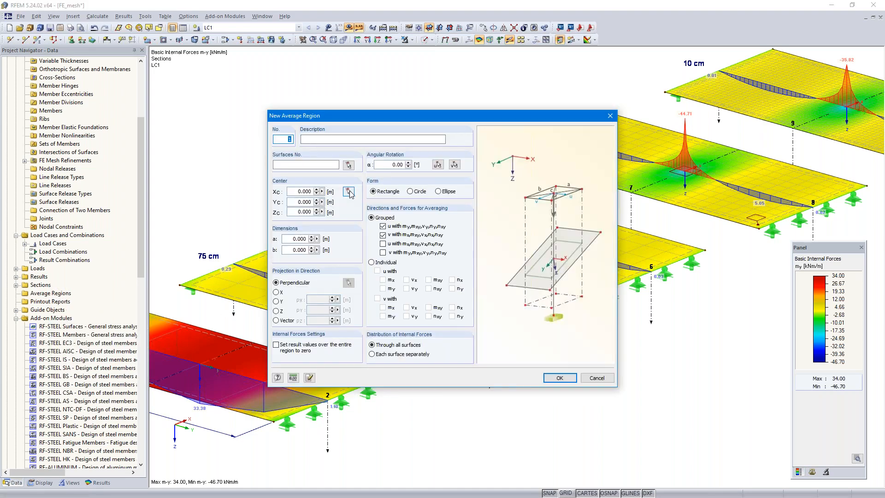
pyautogui.click(348, 191)
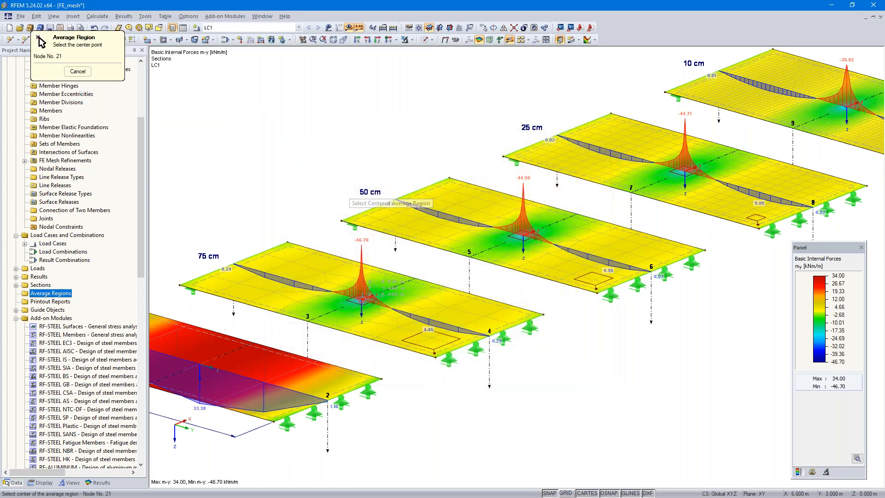
pyautogui.click(363, 298)
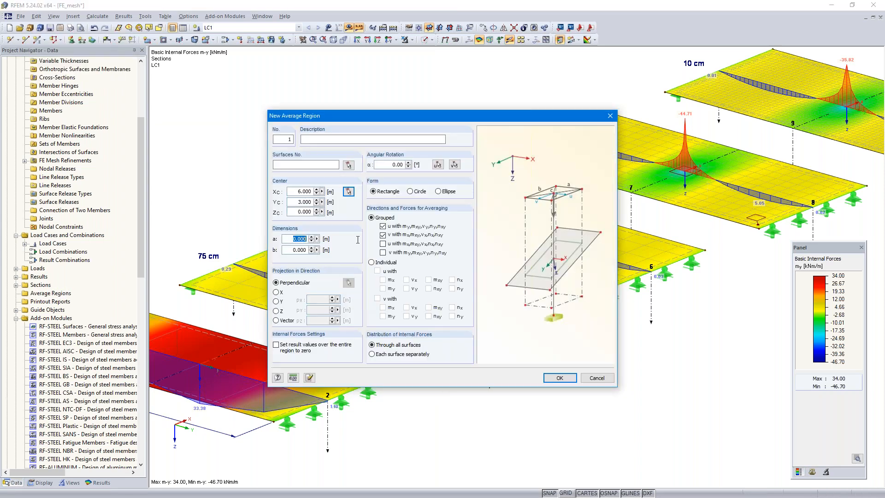
# Step: Set the average region's dimensions a and b to 0.400 m and enable all four grouped averaging directions
pyautogui.press('Tab')
pyautogui.write('.4')
pyautogui.click(382, 244)
pyautogui.click(382, 253)
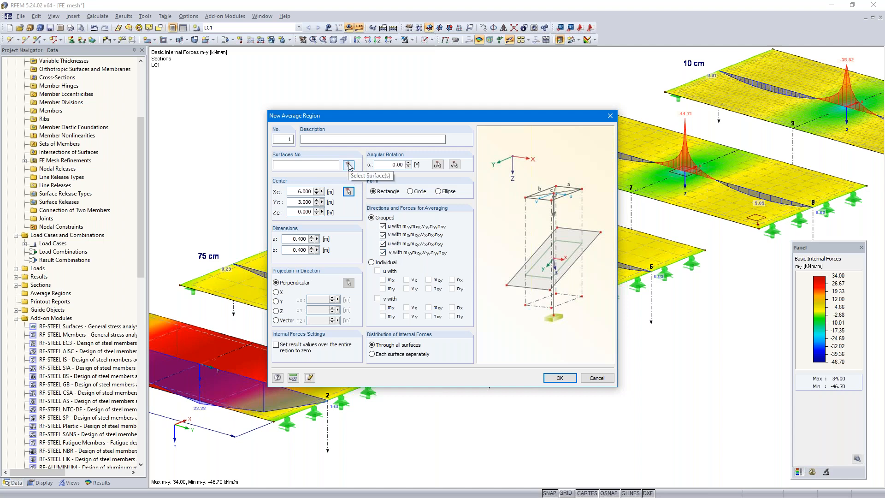
# Step: Assign surfaces 2-5 to the average region and create it
pyautogui.click(349, 166)
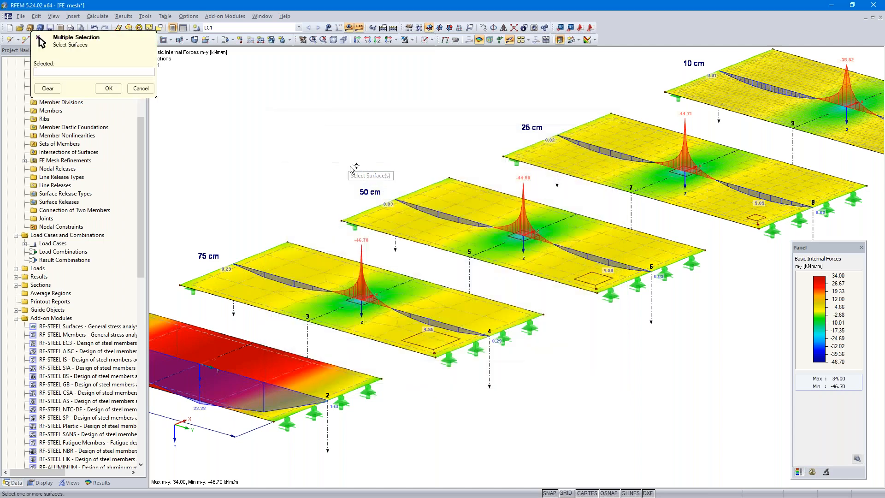
pyautogui.click(316, 253)
pyautogui.click(405, 234)
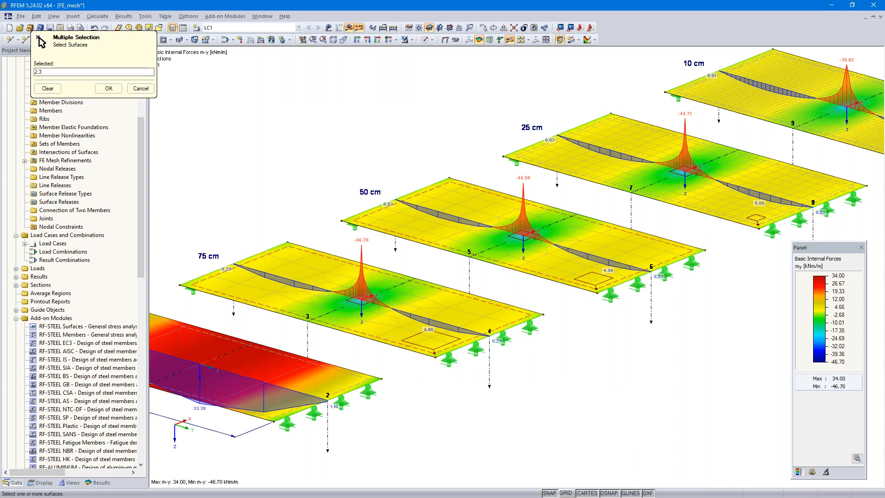
pyautogui.click(599, 166)
pyautogui.click(800, 130)
pyautogui.click(109, 88)
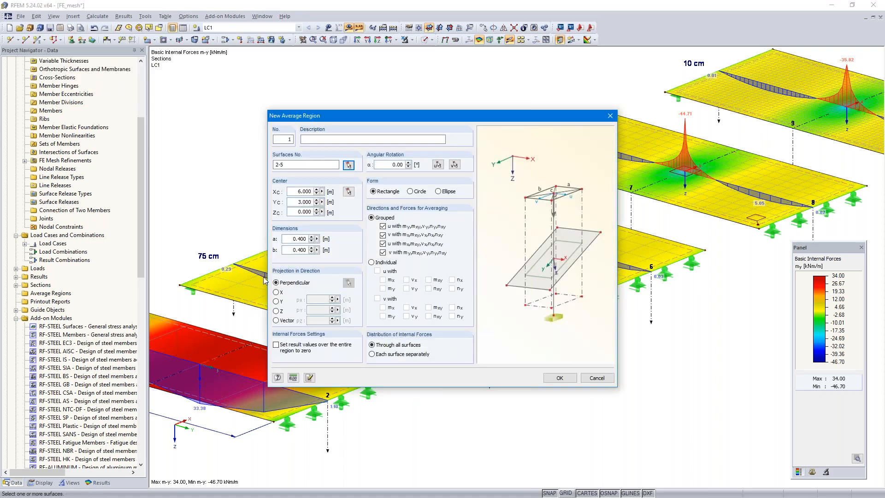
pyautogui.click(557, 378)
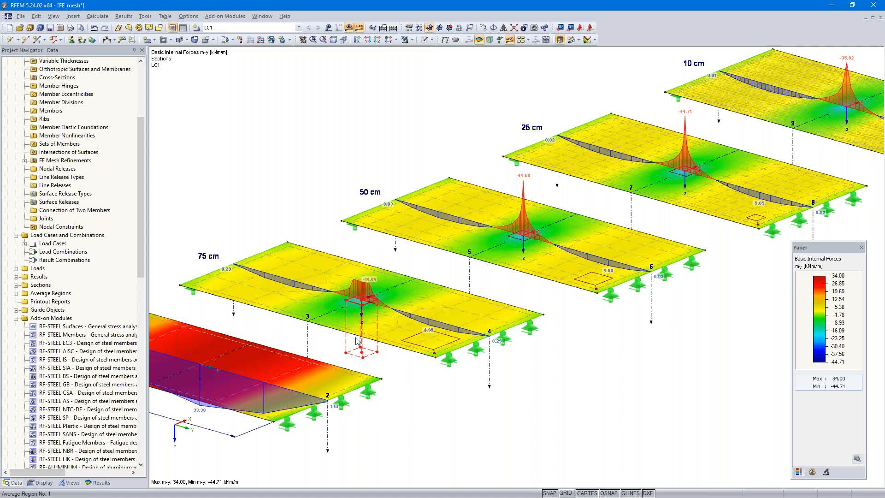
# Step: Copy the average region to the centre supports of the 50 cm, 25 cm and 10 cm plates
pyautogui.click(524, 238)
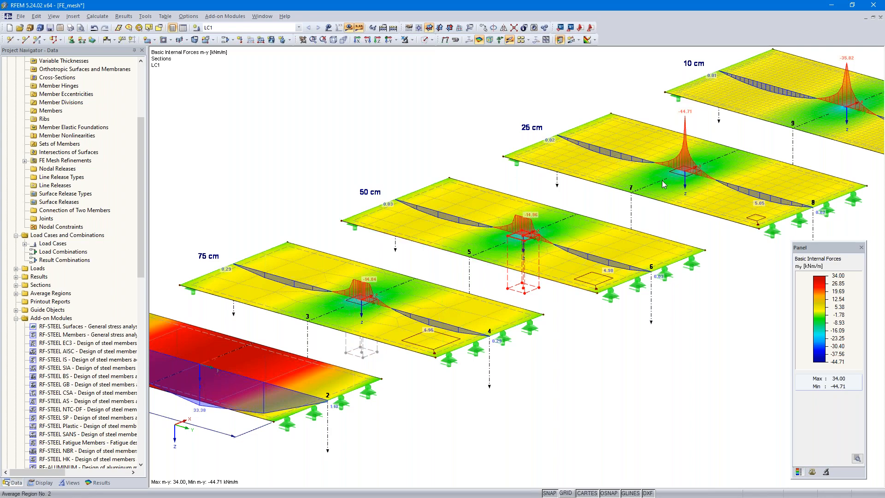
pyautogui.click(685, 179)
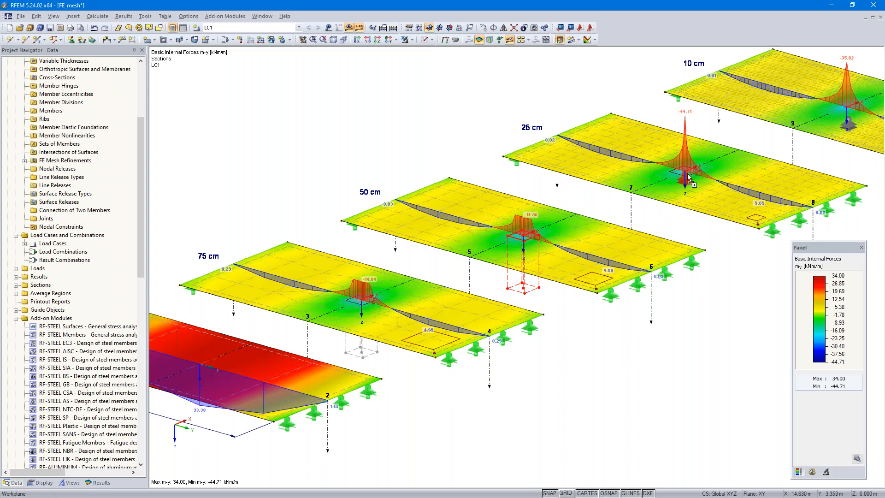
pyautogui.click(656, 219)
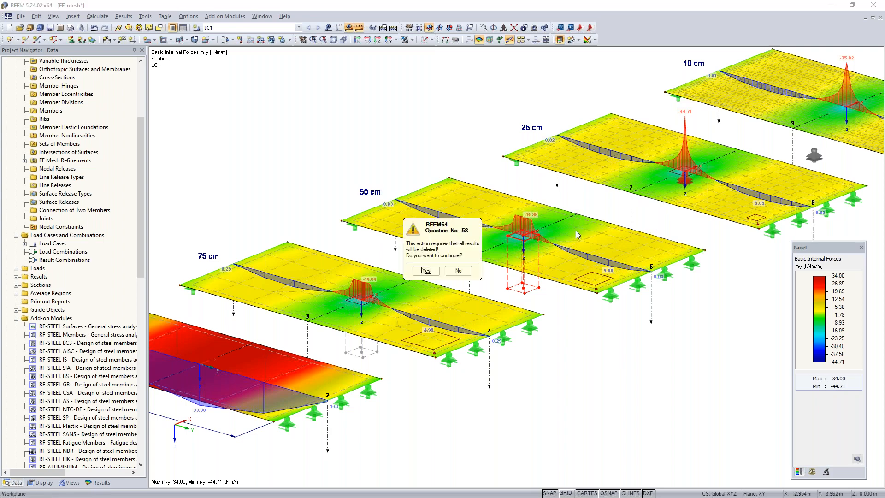
pyautogui.click(457, 271)
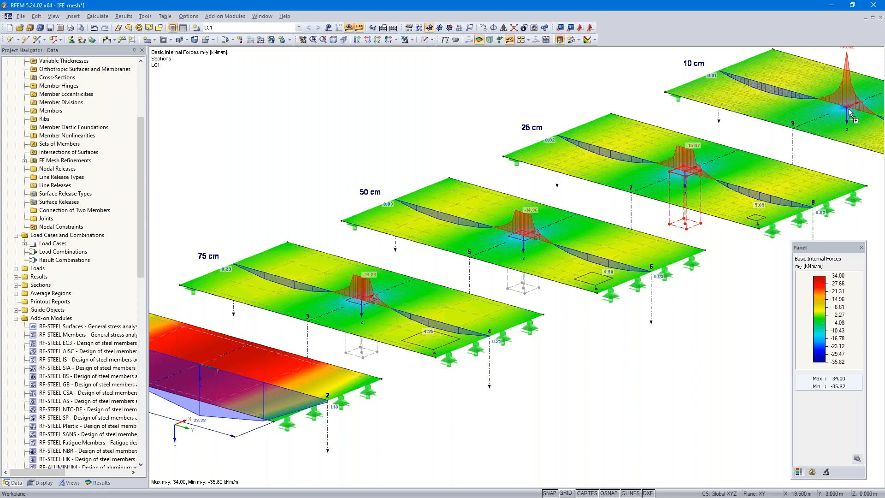
pyautogui.click(859, 126)
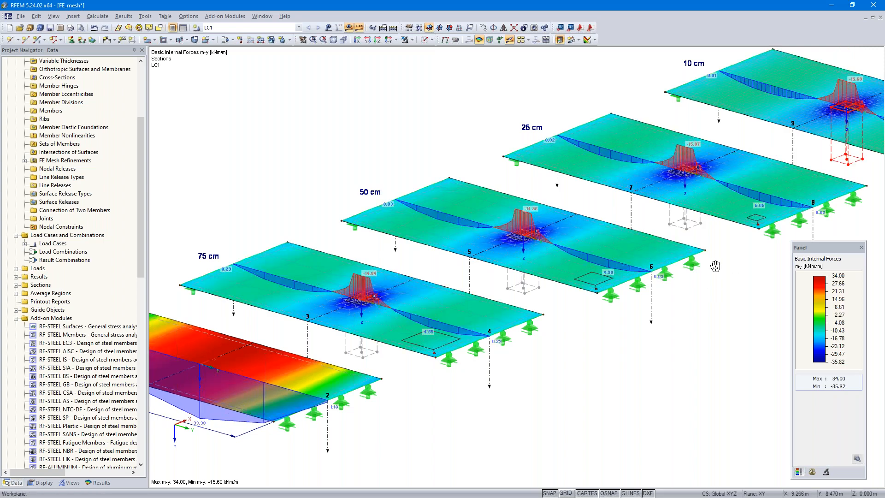
# Step: Compare the averaged m-y moments over the centre supports of the four plates, including from the side
pyautogui.keyDown('ctrl'); pyautogui.moveTo(693, 323); pyautogui.dragTo(674, 412, button='middle'); pyautogui.keyUp('ctrl')
pyautogui.scroll(-2, 606, 390)
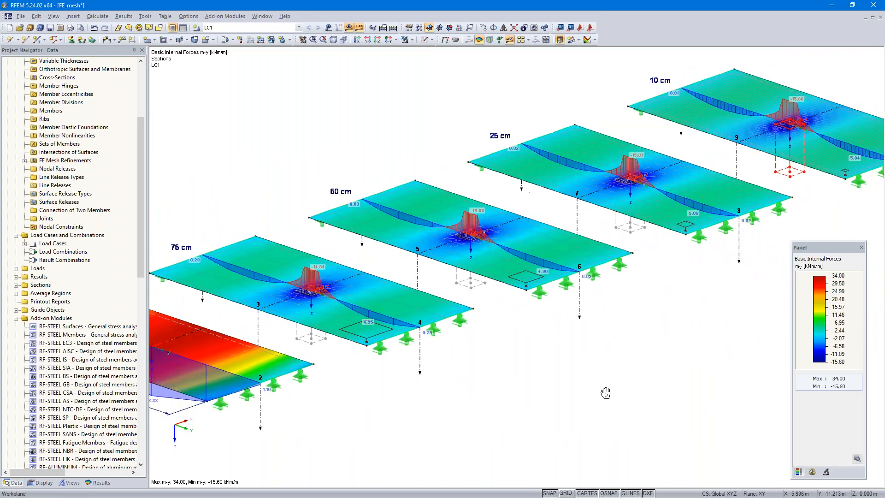
pyautogui.scroll(1, 634, 384)
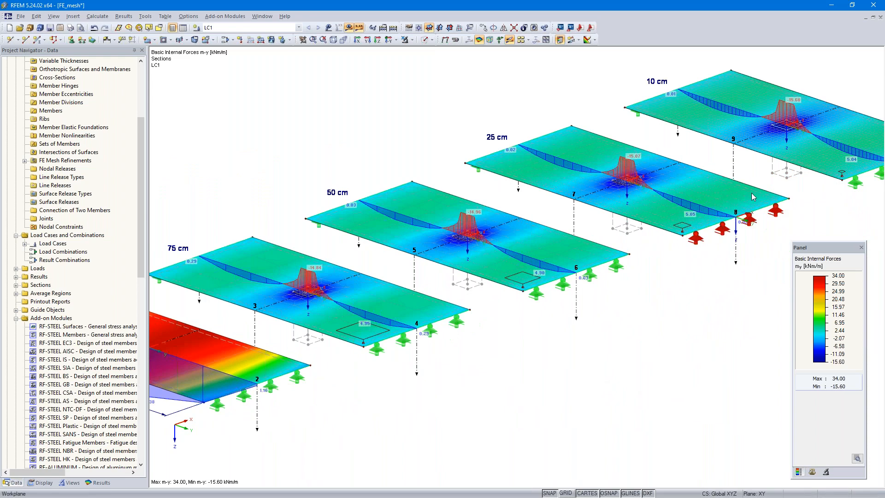
pyautogui.scroll(1, 656, 359)
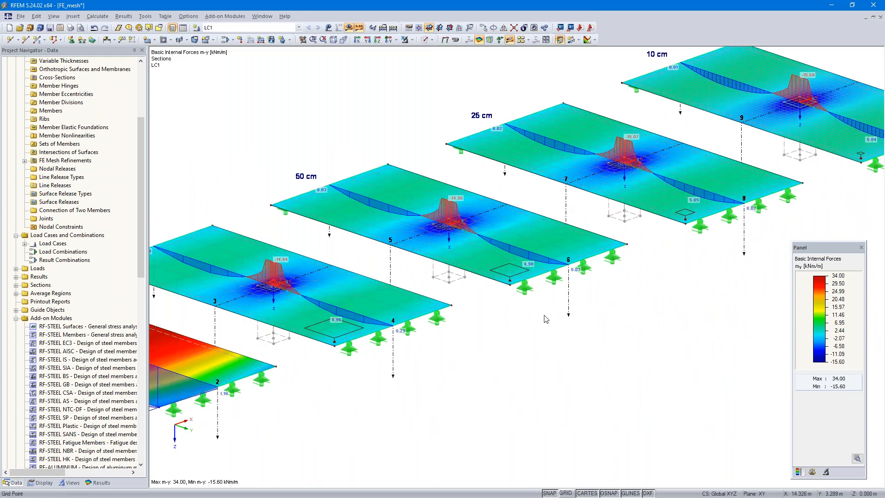
pyautogui.keyDown('ctrl'); pyautogui.moveTo(548, 388); pyautogui.dragTo(561, 390, button='middle'); pyautogui.keyUp('ctrl')
pyautogui.scroll(2, 564, 388)
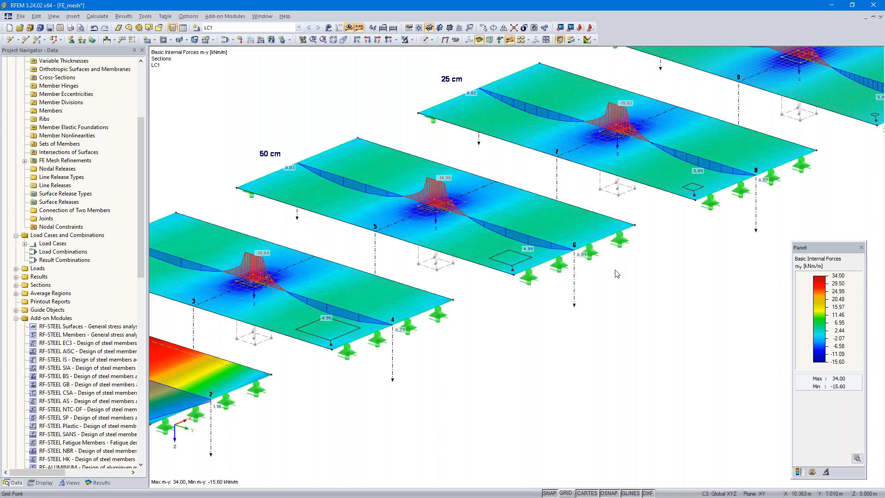
pyautogui.scroll(-2, 608, 237)
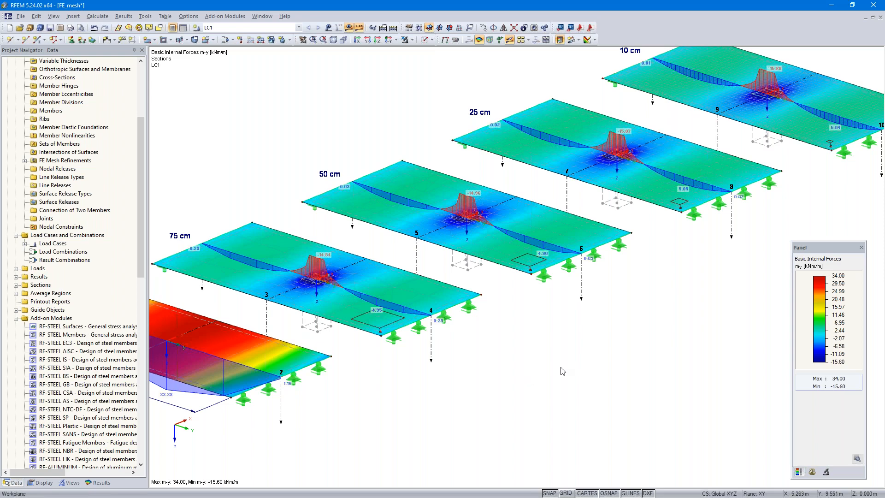
pyautogui.keyDown('ctrl'); pyautogui.moveTo(591, 383); pyautogui.dragTo(551, 306, button='middle'); pyautogui.keyUp('ctrl')
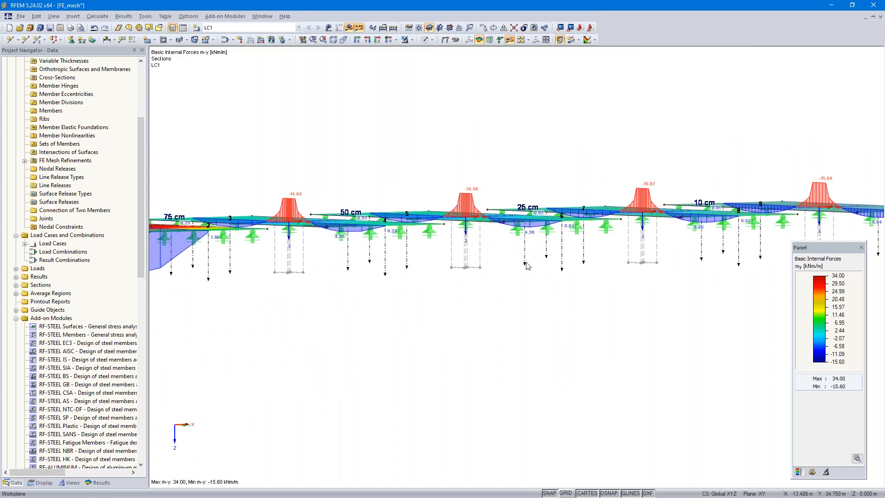
# Step: Examine the elastic column settings in Z for the nodal support at node 22 without applying them
pyautogui.doubleClick(463, 225)
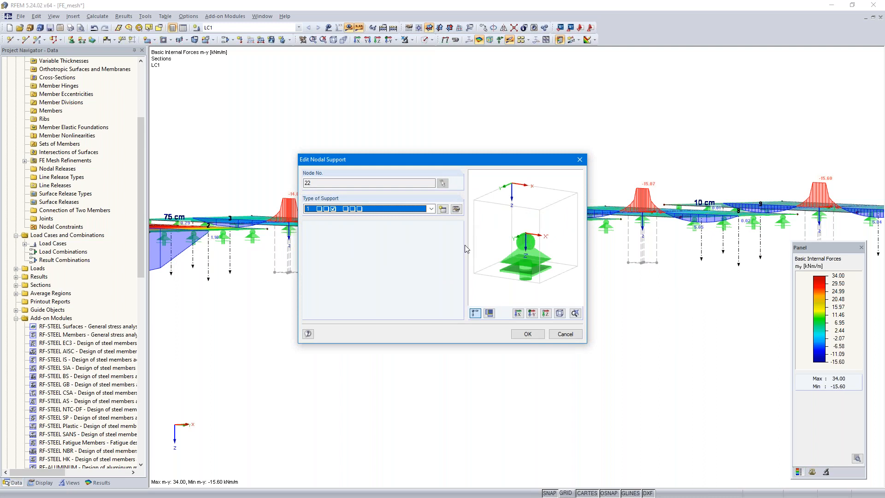
pyautogui.click(457, 210)
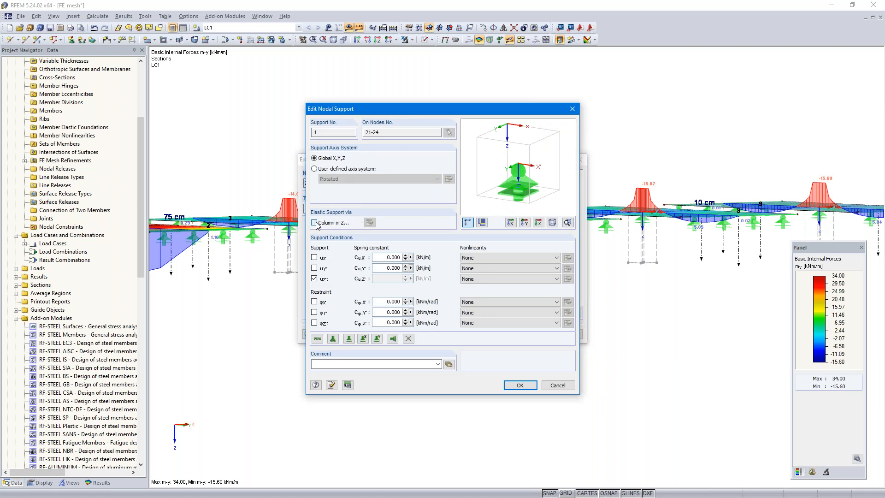
pyautogui.click(315, 222)
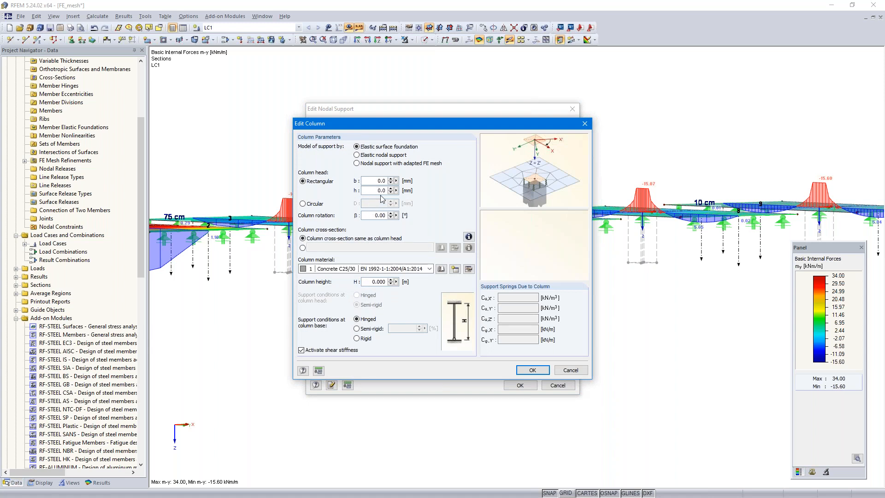
pyautogui.click(570, 371)
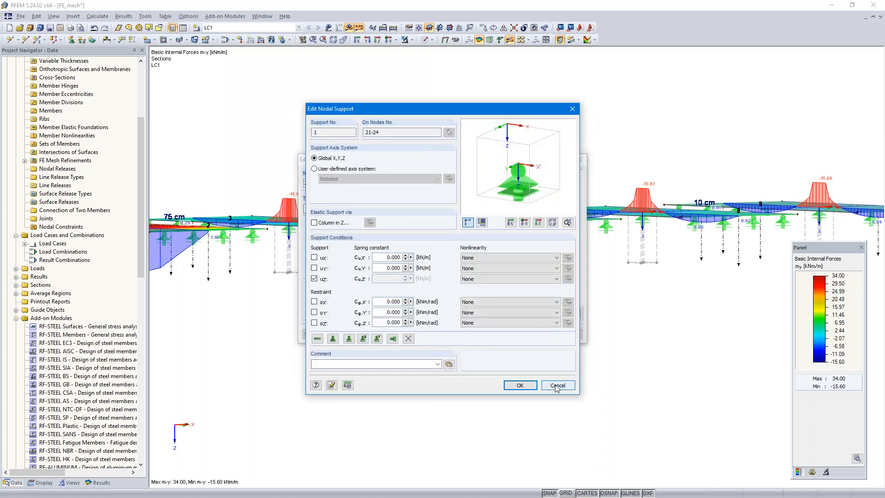
# Step: Close the nodal support settings without applying them and switch to the Cantilever model
pyautogui.click(558, 385)
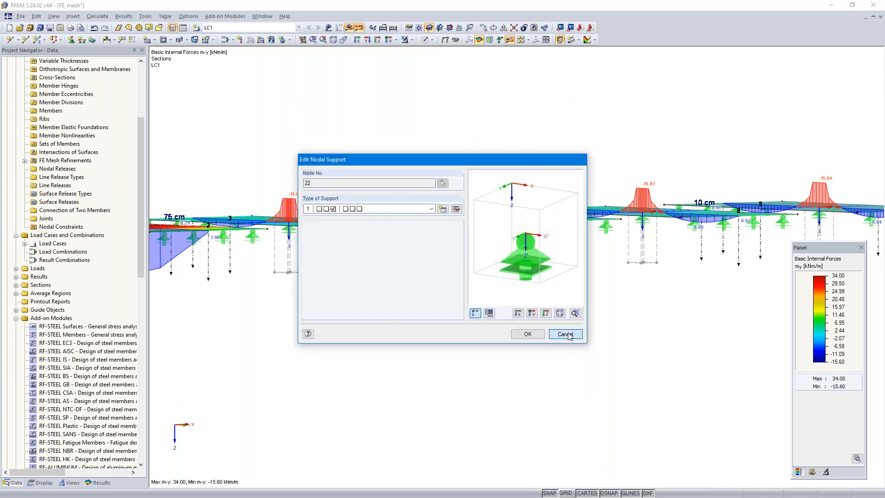
pyautogui.click(565, 334)
pyautogui.keyDown('ctrl'); pyautogui.moveTo(558, 338); pyautogui.dragTo(558, 390, button='middle'); pyautogui.keyUp('ctrl')
pyautogui.scroll(1, 531, 368)
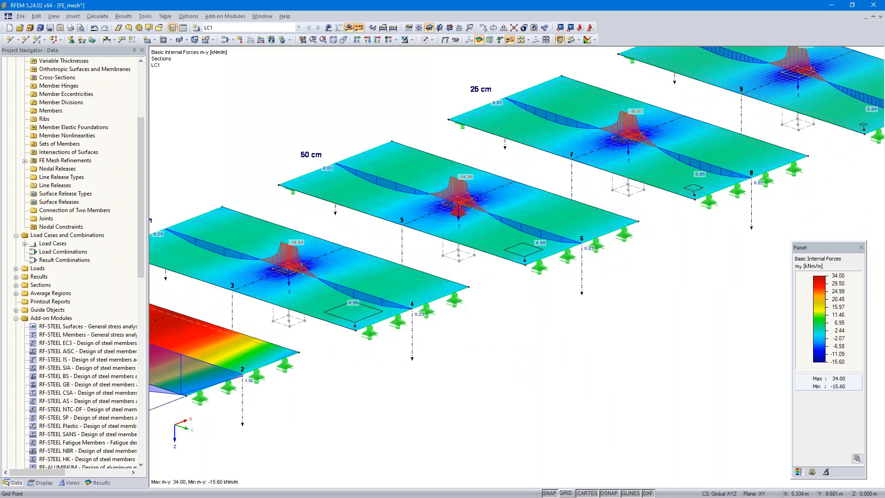
pyautogui.scroll(5, 82, 232)
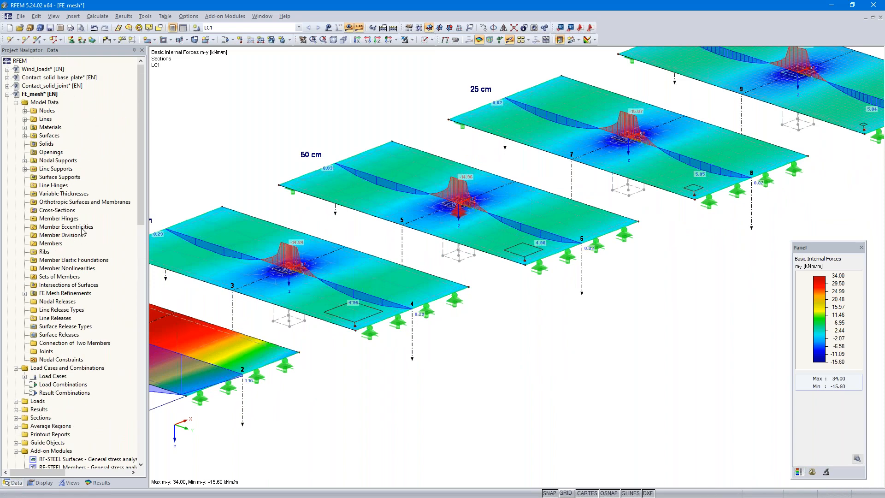
pyautogui.click(8, 94)
pyautogui.doubleClick(40, 102)
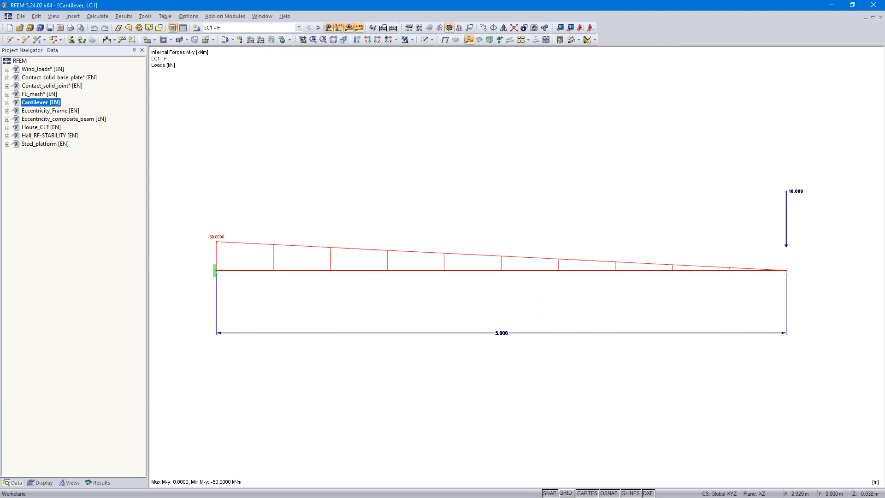
pyautogui.click(7, 102)
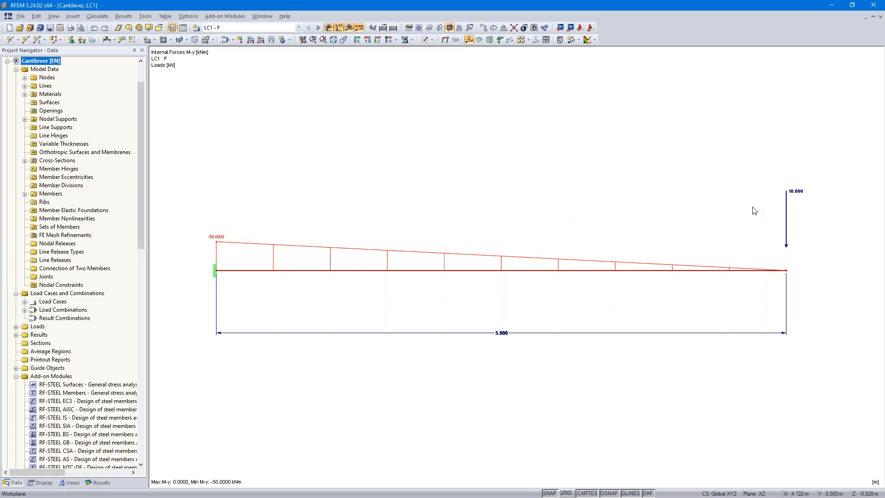
# Step: Compare the cantilever's internal forces between load case LC1 (N, V-z, M-y) and load combination CO1 (N, V-z)
pyautogui.moveTo(787, 215)
pyautogui.click(101, 483)
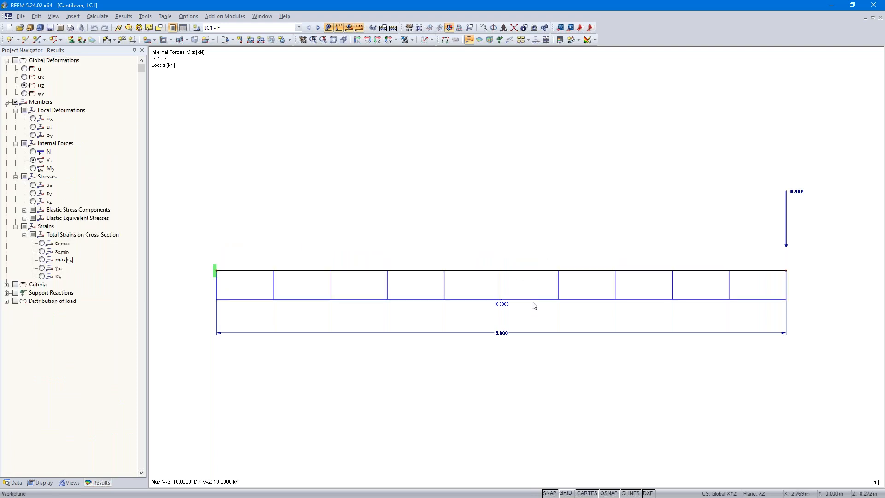
pyautogui.press('Up')
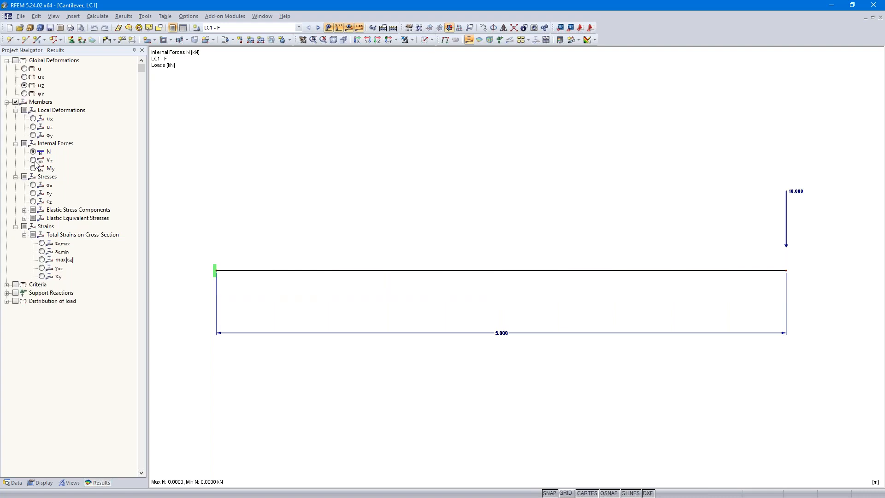
pyautogui.click(33, 169)
pyautogui.click(33, 152)
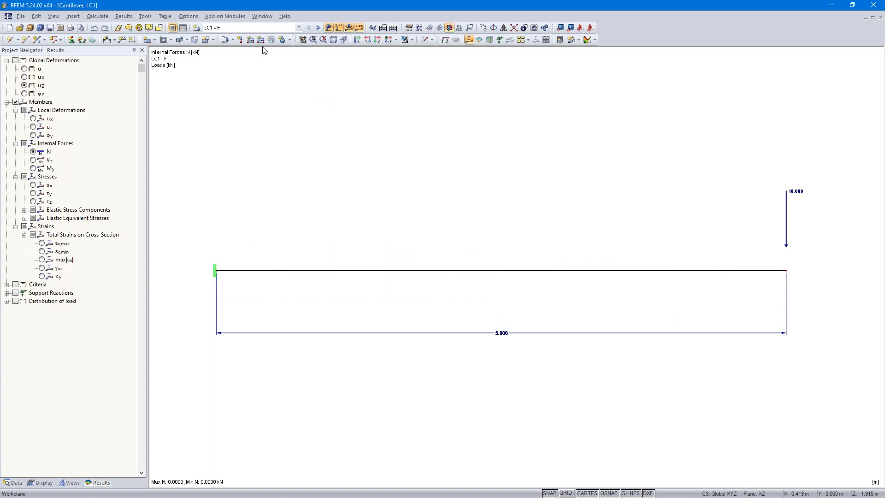
pyautogui.click(318, 28)
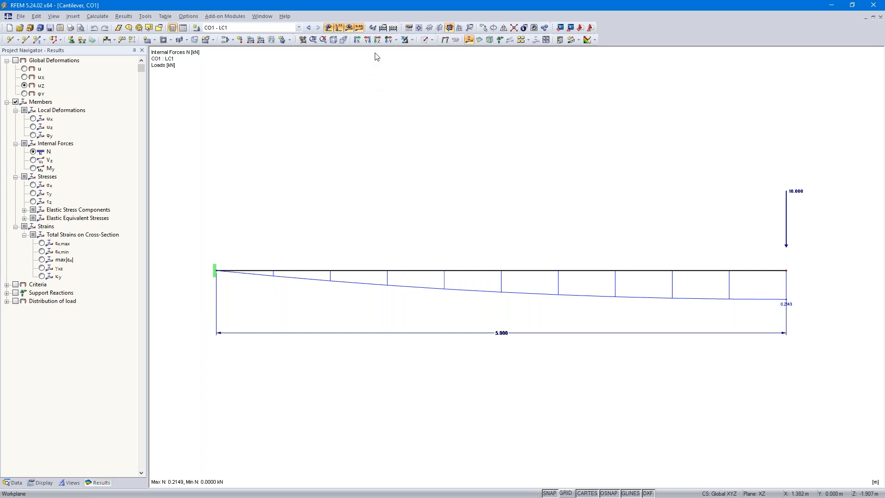
pyautogui.click(33, 160)
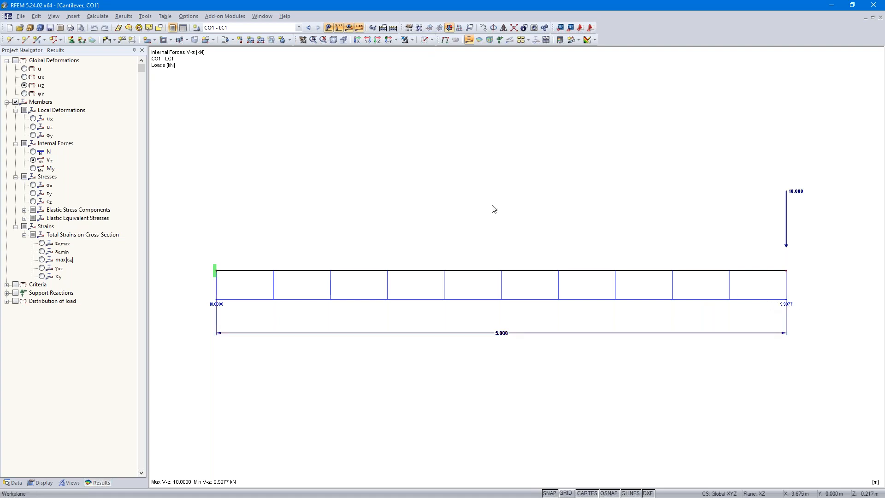
# Step: Examine the analysis methods in the calculation parameters of load combination CO1, trying large deformation analysis, and discard the changes
pyautogui.click(383, 28)
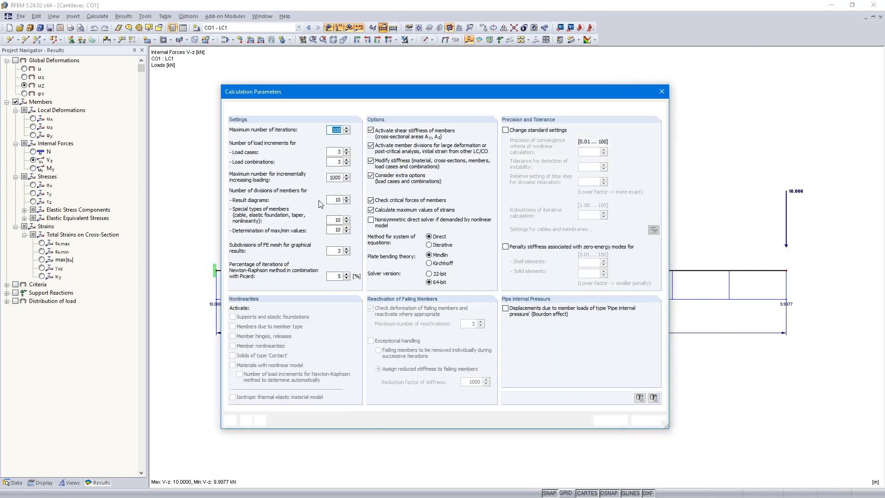
pyautogui.click(281, 108)
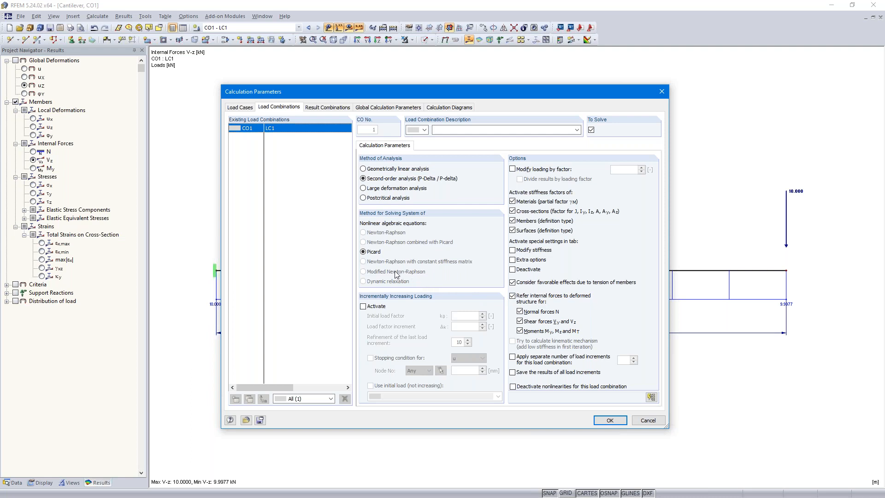
pyautogui.click(363, 188)
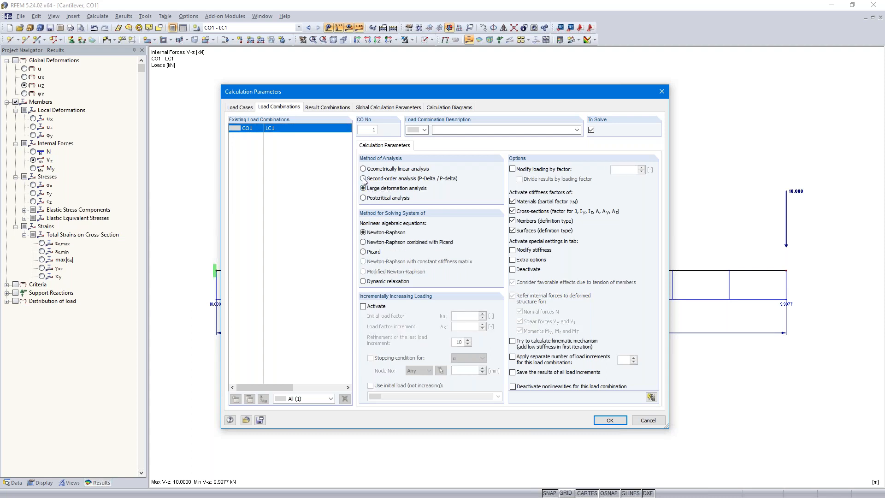
pyautogui.click(363, 179)
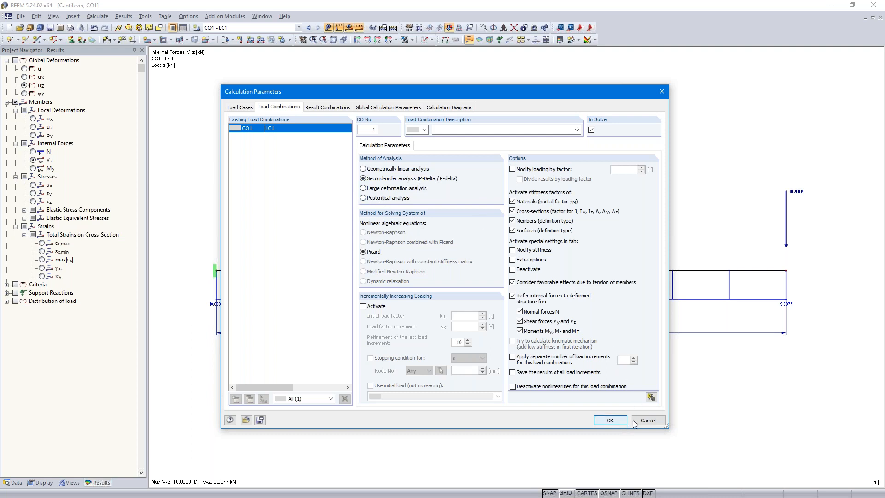
pyautogui.click(647, 420)
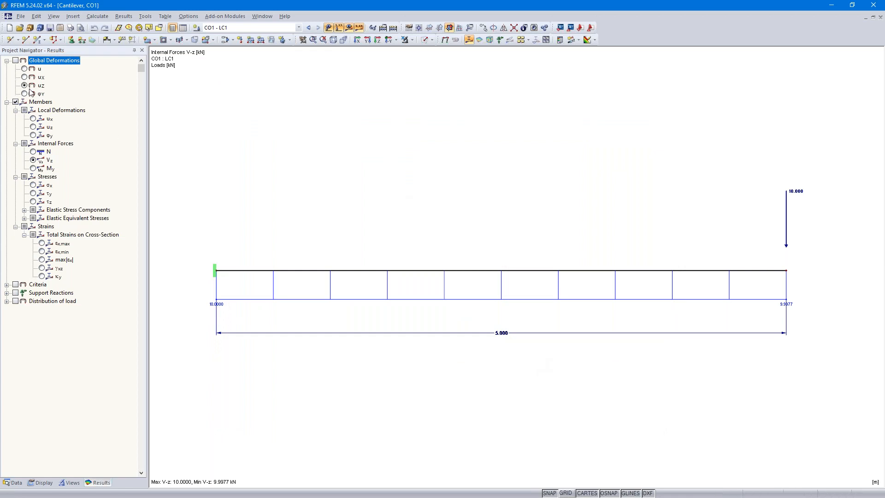
# Step: Display the cantilever's global deformation u-Z for CO1 and switch to the Eccentricity_Frame model
pyautogui.click(24, 85)
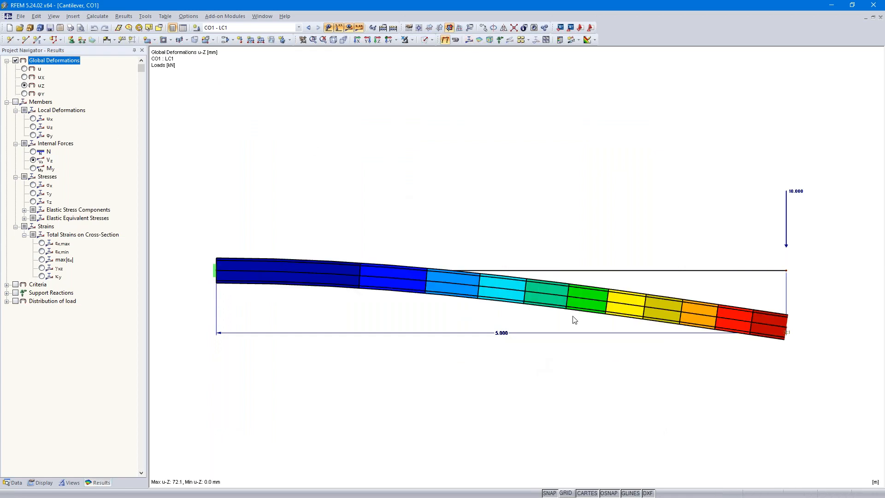
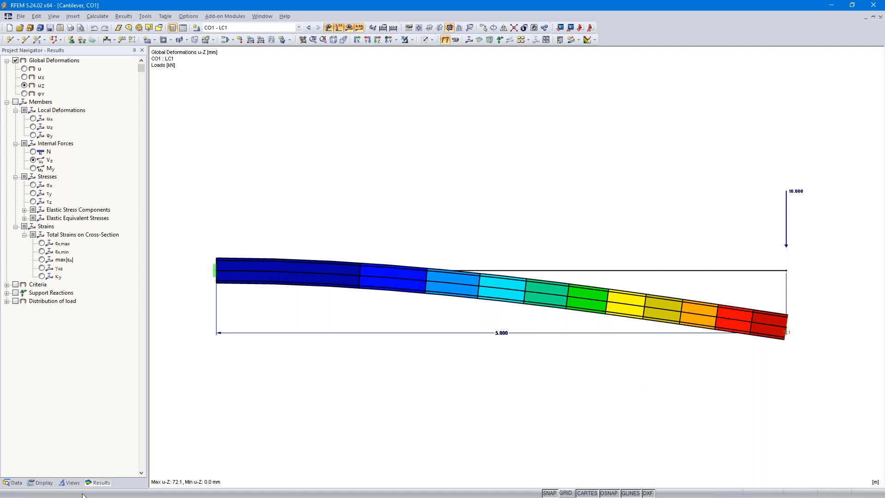
pyautogui.click(16, 483)
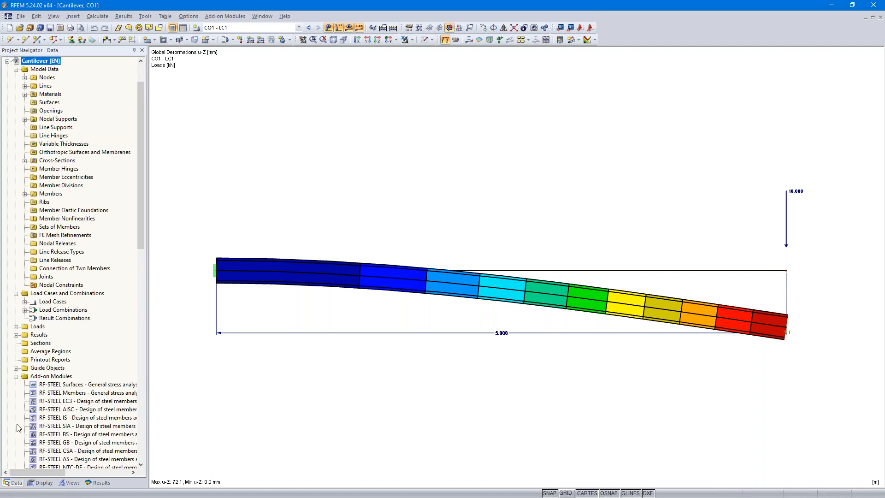
pyautogui.click(7, 61)
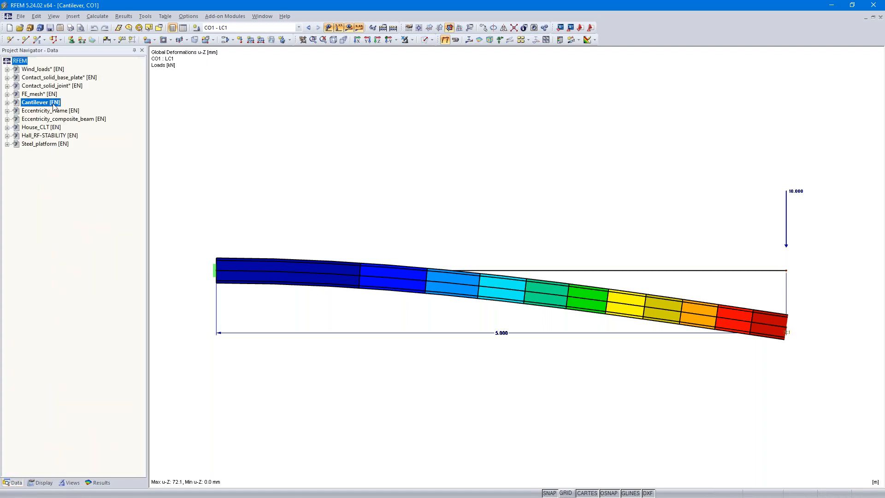
pyautogui.doubleClick(55, 111)
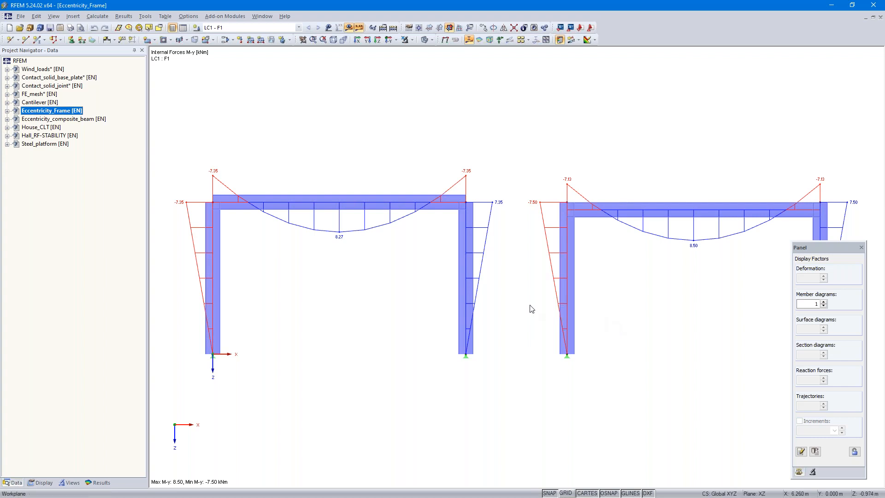
# Step: Close the display factors panel, inspect the eccentric beam's corner connection and show the frames as a wireframe model
pyautogui.click(861, 247)
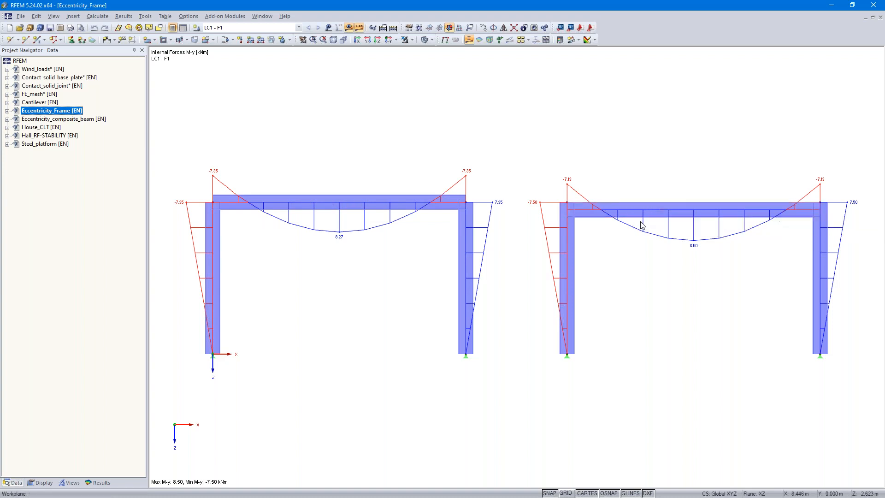
pyautogui.scroll(2, 642, 225)
pyautogui.scroll(1, 642, 225)
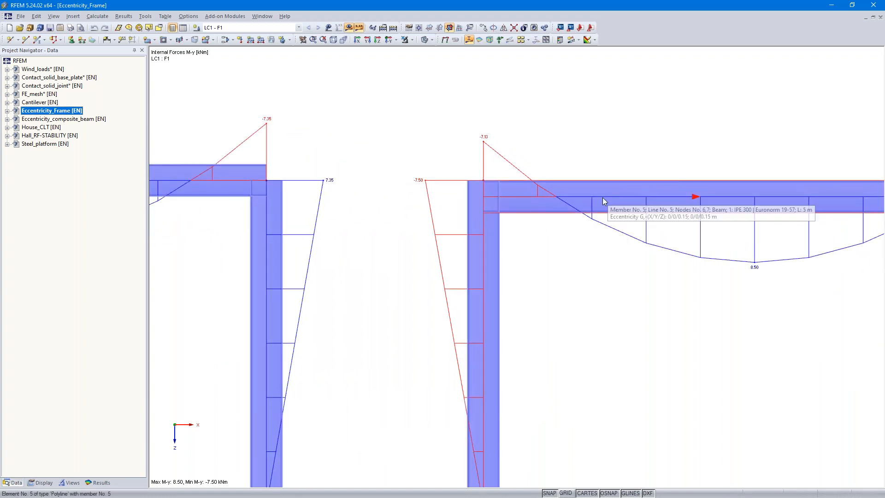
pyautogui.click(431, 40)
pyautogui.click(427, 51)
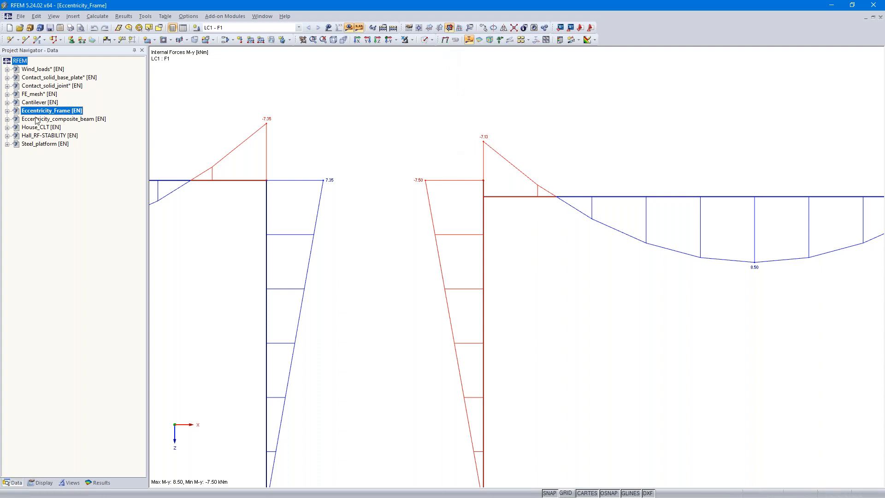
# Step: Compare the M-y moments at the corners of the frames with and without beam eccentricity
pyautogui.click(7, 111)
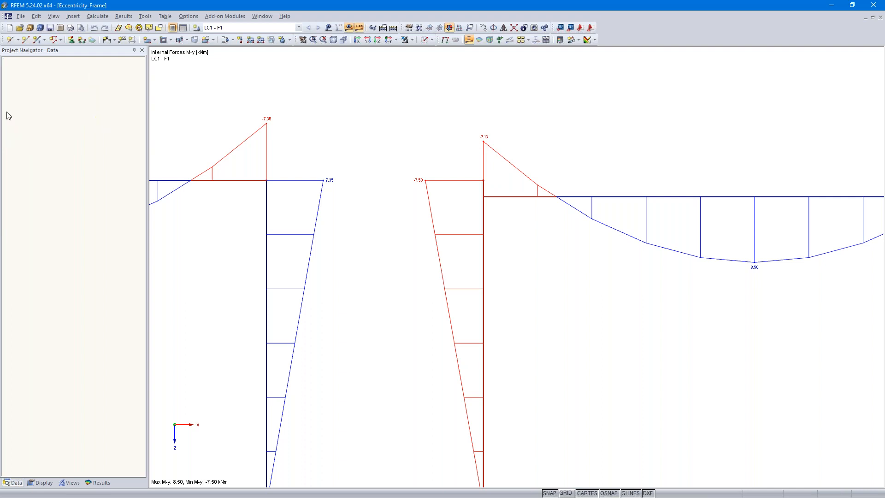
pyautogui.click(94, 483)
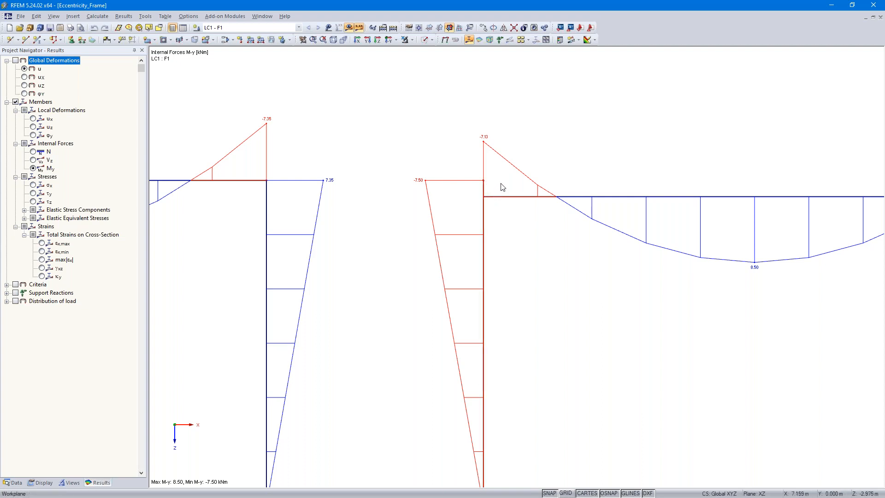
pyautogui.scroll(-5, 513, 257)
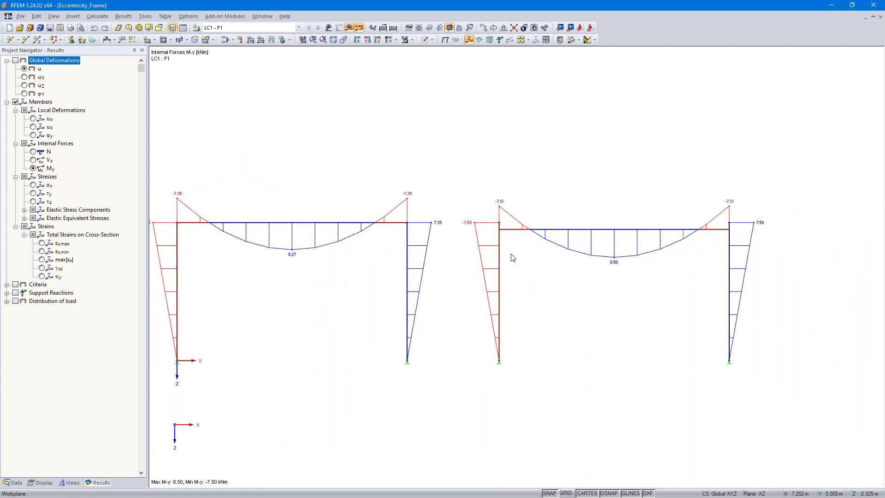
pyautogui.scroll(1, 513, 257)
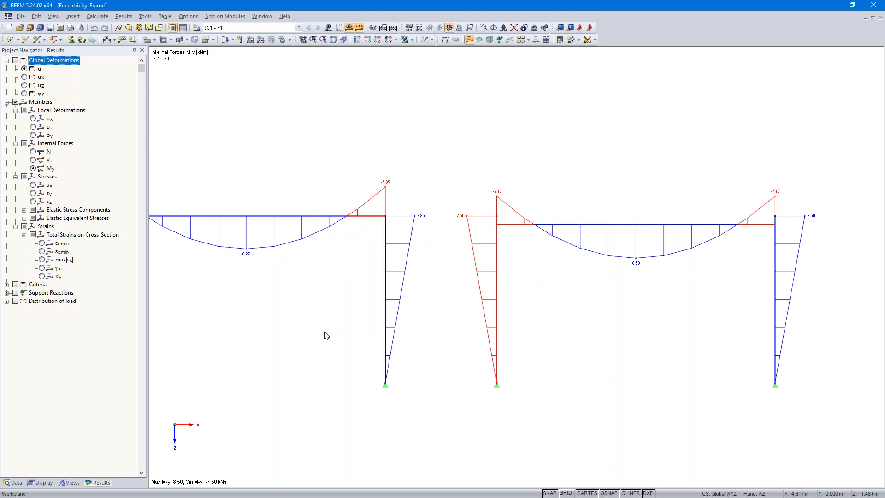
# Step: Switch to the Eccentricity_composite_beam model
pyautogui.click(17, 484)
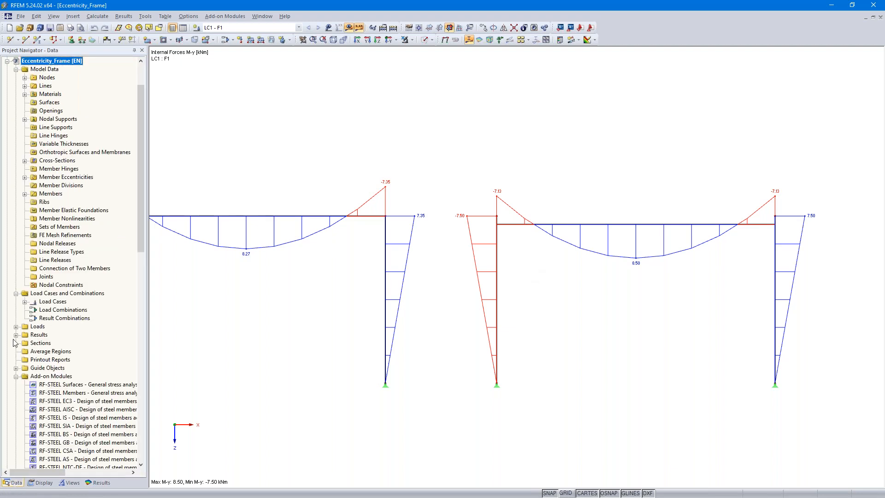
pyautogui.click(7, 60)
pyautogui.click(63, 120)
pyautogui.doubleClick(63, 119)
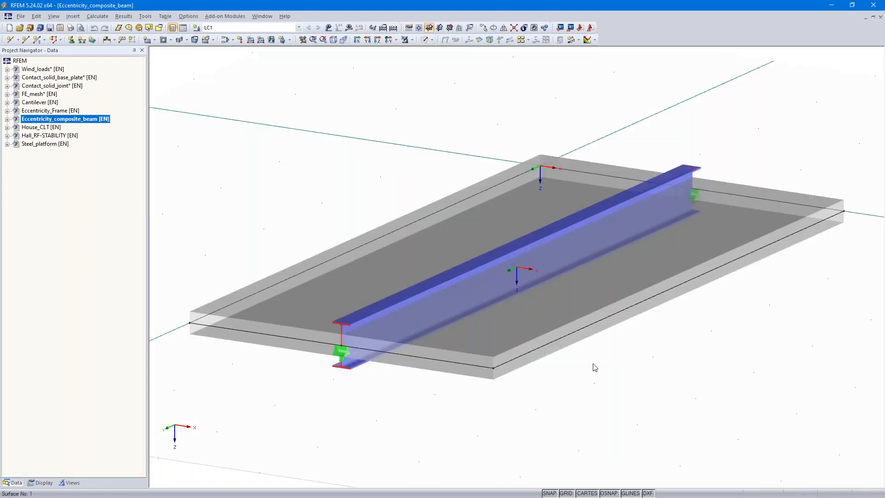
# Step: Select the whole slab with its beam and create one copy displaced 6 m in the X direction
pyautogui.keyDown('ctrl'); pyautogui.moveTo(626, 372); pyautogui.dragTo(532, 318, button='middle'); pyautogui.keyUp('ctrl')
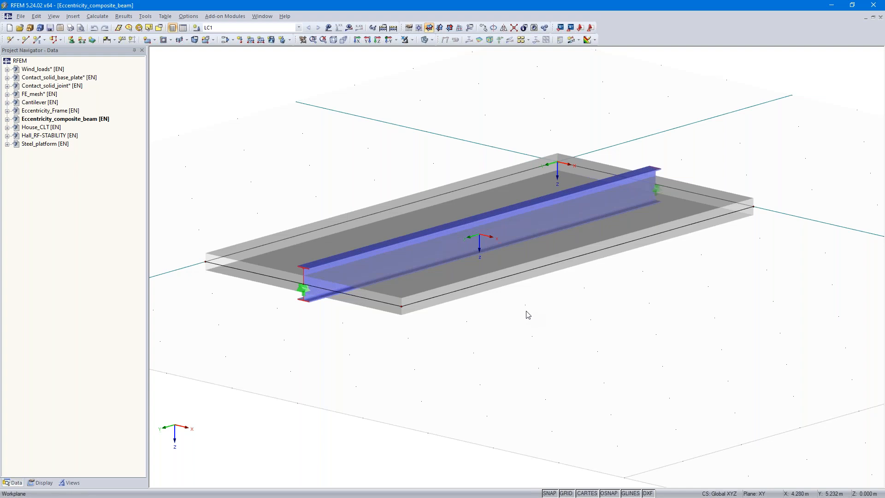
pyautogui.scroll(-3, 642, 364)
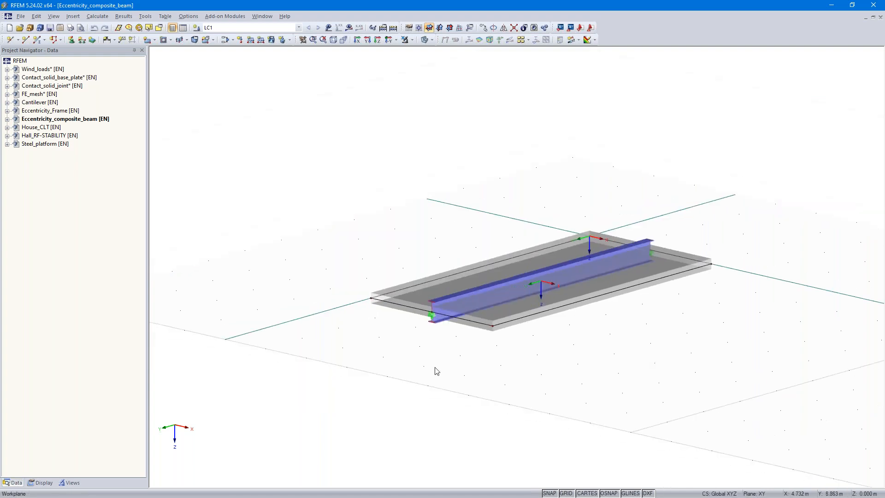
pyautogui.moveTo(328, 375); pyautogui.dragTo(754, 199)
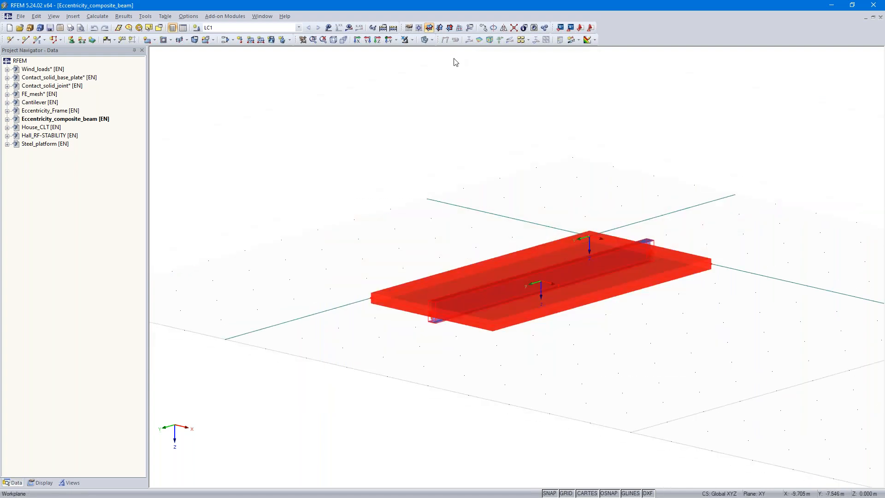
pyautogui.click(483, 28)
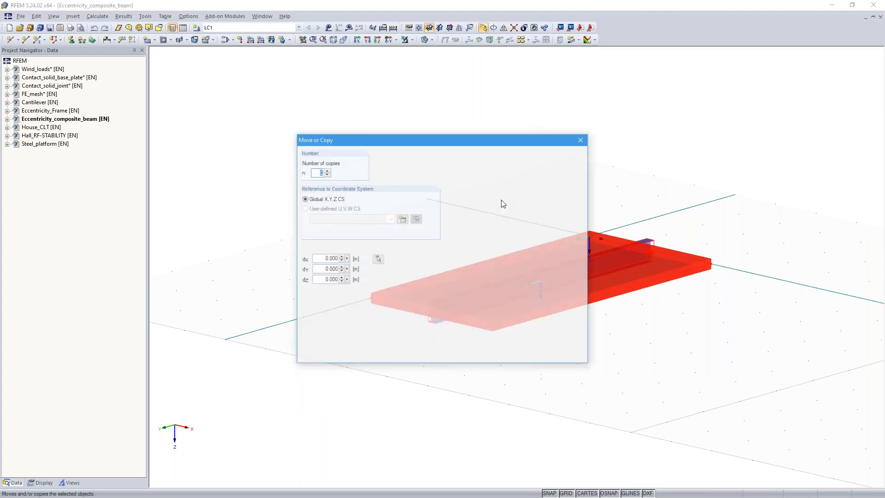
pyautogui.click(318, 257)
pyautogui.write('6')
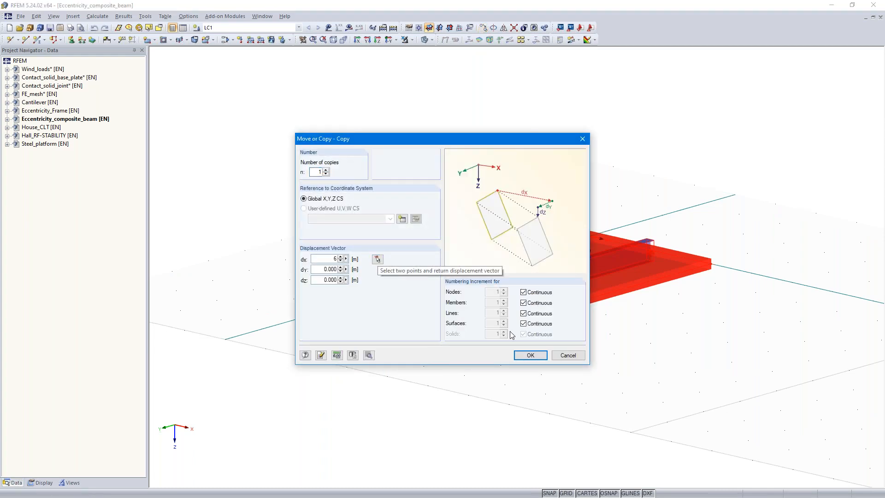
pyautogui.click(529, 356)
# Step: Deselect the copied slab and start a new member eccentricity for its IPE 400 beam
pyautogui.scroll(1, 443, 278)
pyautogui.scroll(-1, 443, 278)
pyautogui.click(466, 328)
pyautogui.scroll(3, 534, 297)
pyautogui.scroll(1, 531, 298)
pyautogui.doubleClick(489, 276)
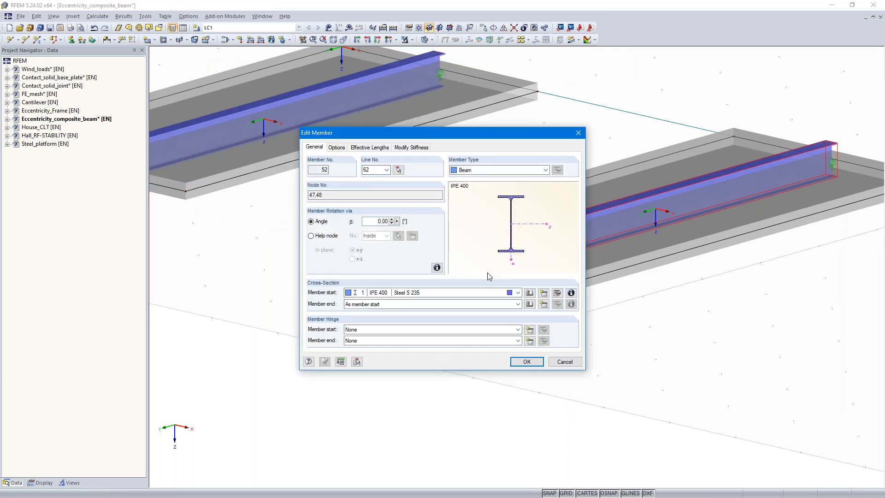
pyautogui.click(339, 148)
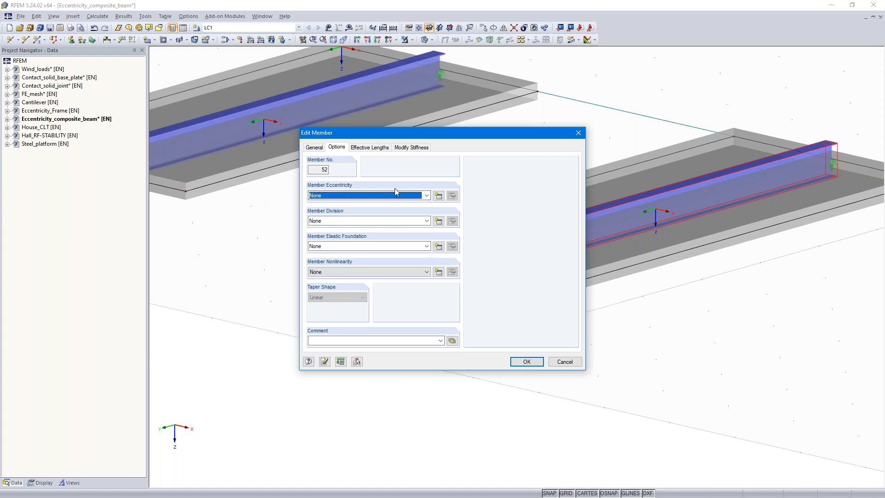
pyautogui.click(439, 196)
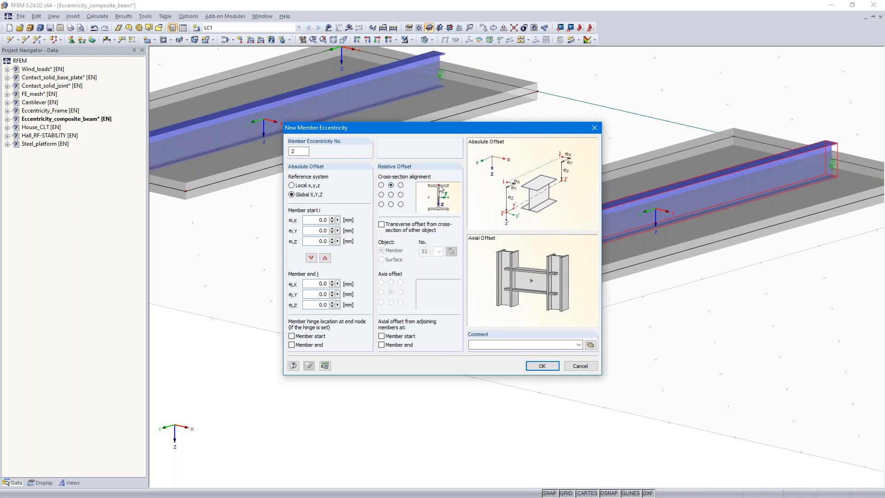
# Step: Define the eccentricity as a transverse offset from the underside of surface 2, with top-centre cross-section alignment, and assign it to the beam
pyautogui.click(382, 226)
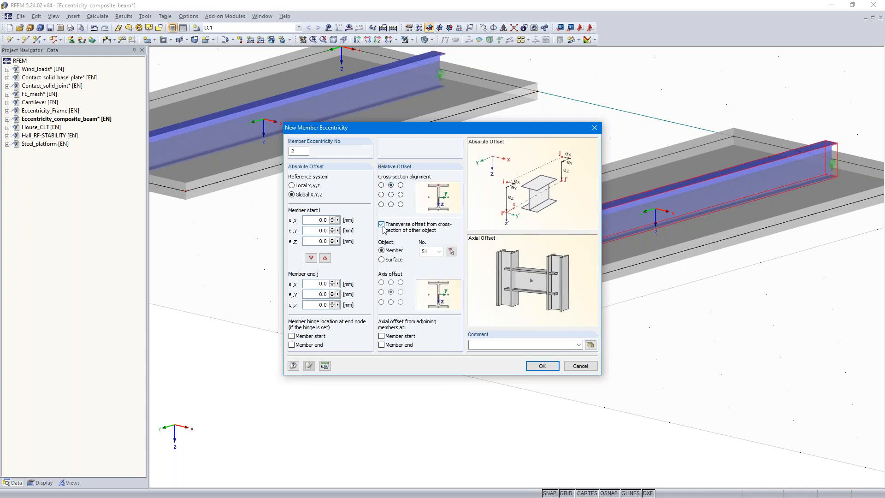
pyautogui.click(382, 260)
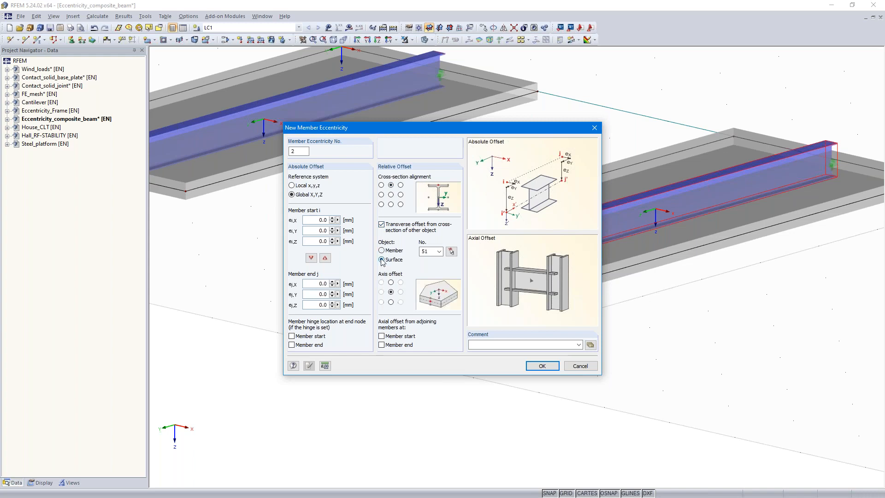
pyautogui.click(391, 302)
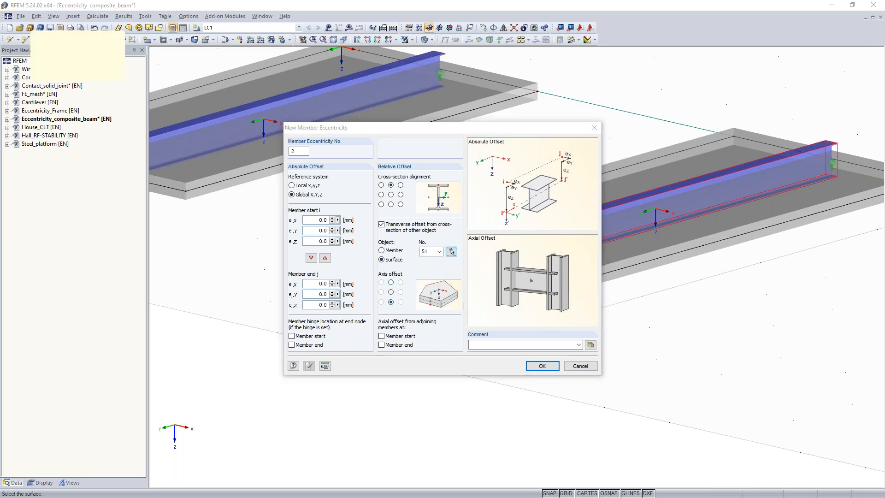
pyautogui.click(452, 251)
pyautogui.click(625, 261)
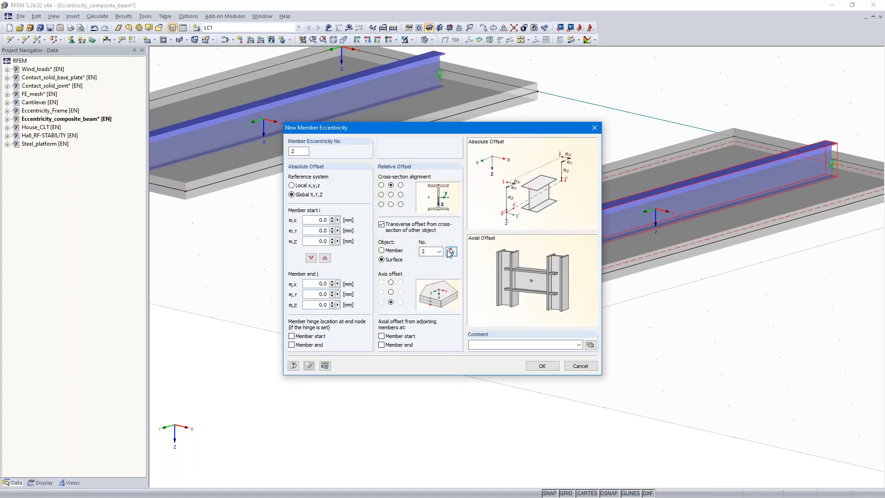
pyautogui.click(541, 366)
pyautogui.click(526, 362)
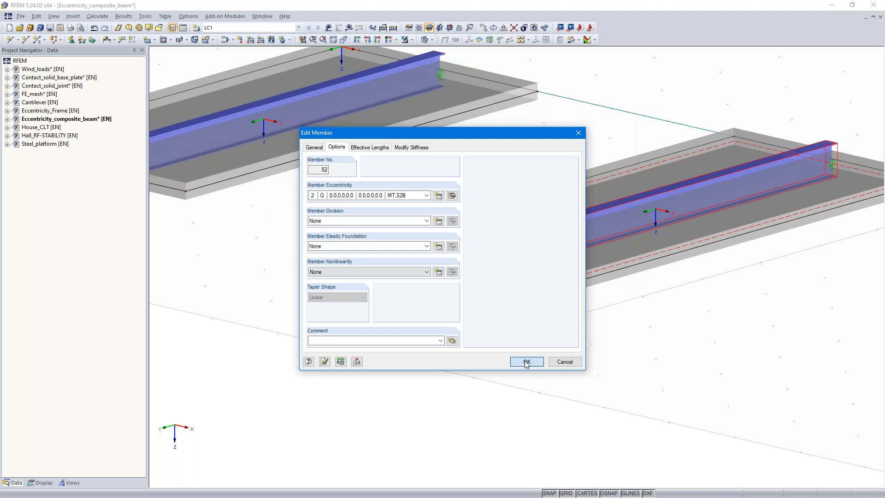
# Step: Calculate load case LC1 and display the member moments M-y for both composite beams
pyautogui.keyDown('ctrl'); pyautogui.moveTo(713, 346); pyautogui.dragTo(675, 359, button='middle'); pyautogui.keyUp('ctrl')
pyautogui.scroll(-5, 648, 356)
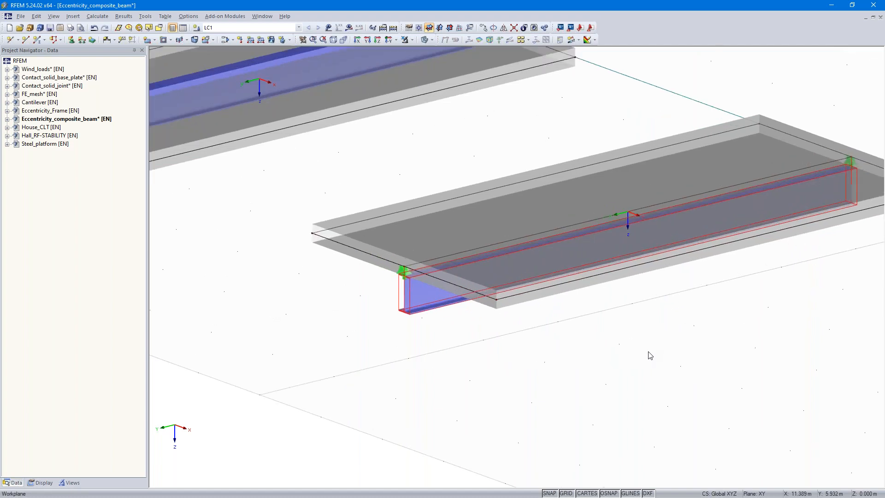
pyautogui.click(392, 28)
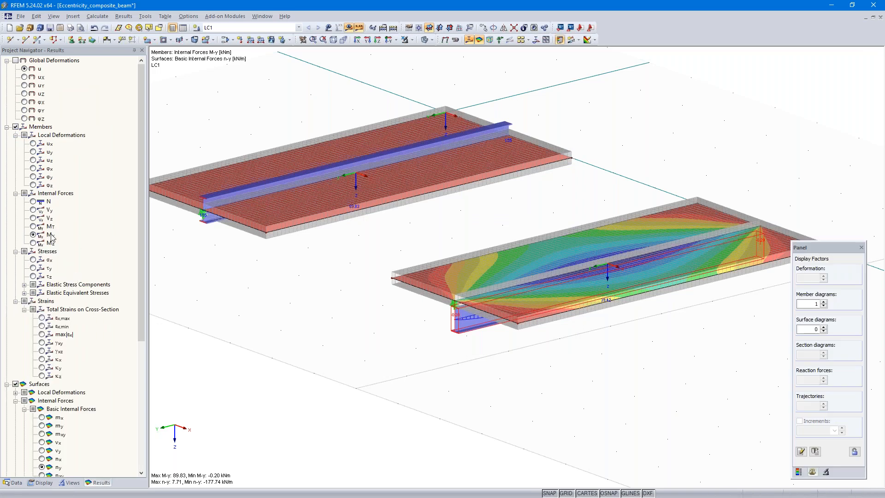
# Step: Compare the M-y moment diagrams of the beams with and without eccentricity, along with the slabs' n-y axial forces
pyautogui.keyDown('ctrl'); pyautogui.moveTo(611, 389); pyautogui.dragTo(550, 353, button='middle'); pyautogui.keyUp('ctrl')
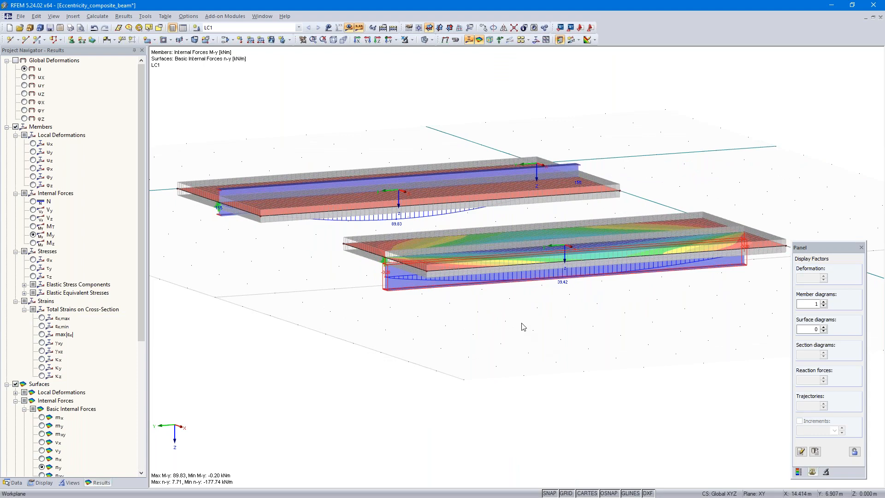
pyautogui.scroll(3, 523, 327)
pyautogui.scroll(1, 522, 323)
pyautogui.moveTo(522, 323); pyautogui.dragTo(530, 364, button='middle')
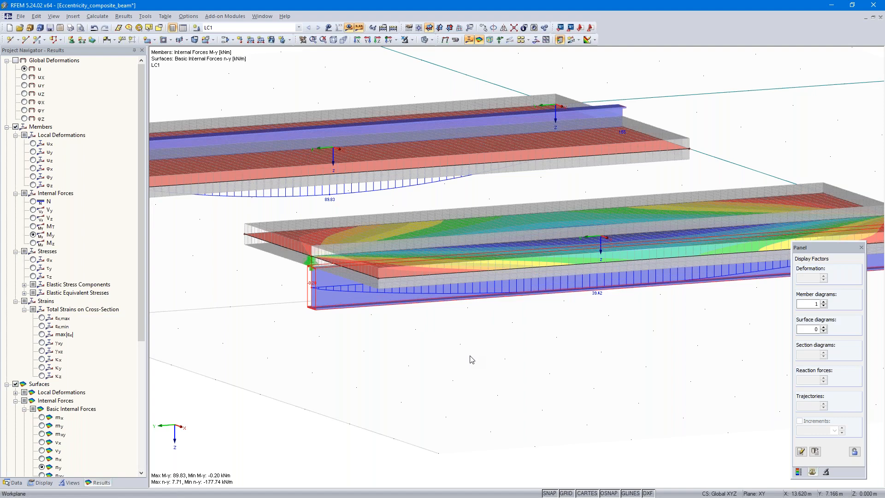
pyautogui.scroll(-3, 471, 360)
pyautogui.scroll(2, 470, 361)
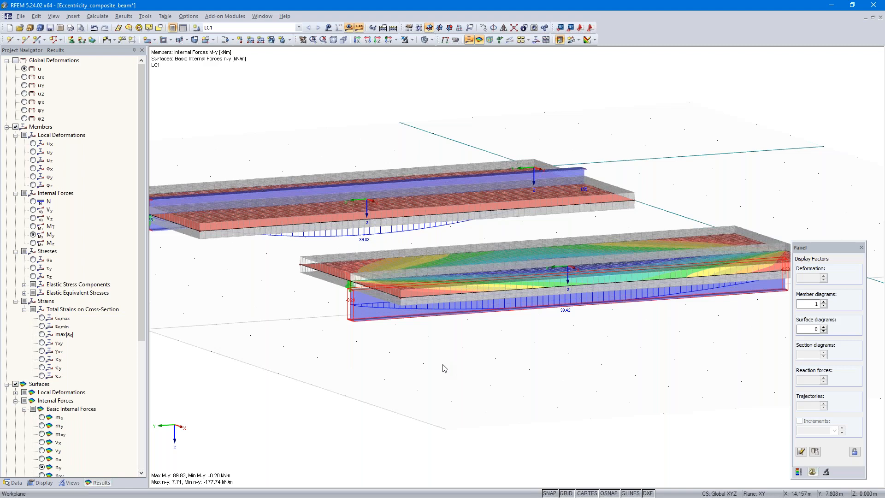
pyautogui.keyDown('ctrl'); pyautogui.moveTo(600, 367); pyautogui.dragTo(584, 413, button='middle'); pyautogui.keyUp('ctrl')
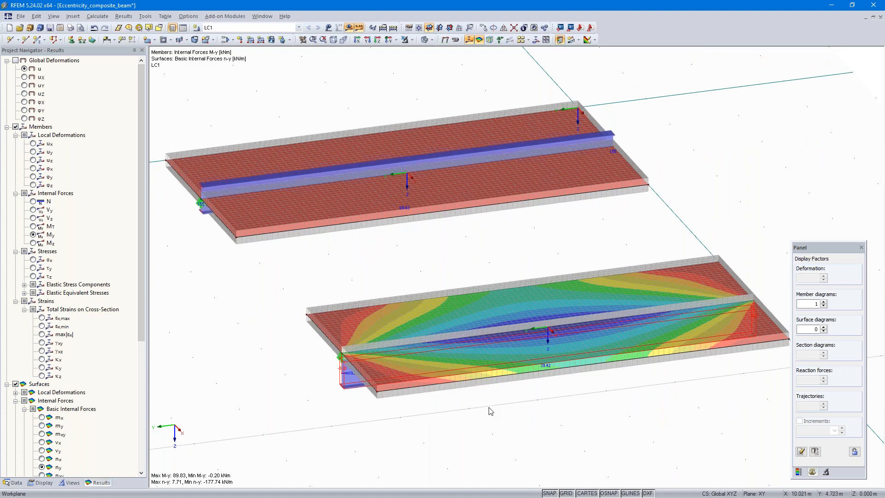
# Step: Copy the slab with the eccentric beam once, displaced 6 m in the X direction, accepting deletion of the results
pyautogui.scroll(-1, 491, 411)
pyautogui.scroll(-1, 490, 413)
pyautogui.moveTo(349, 430); pyautogui.dragTo(716, 297)
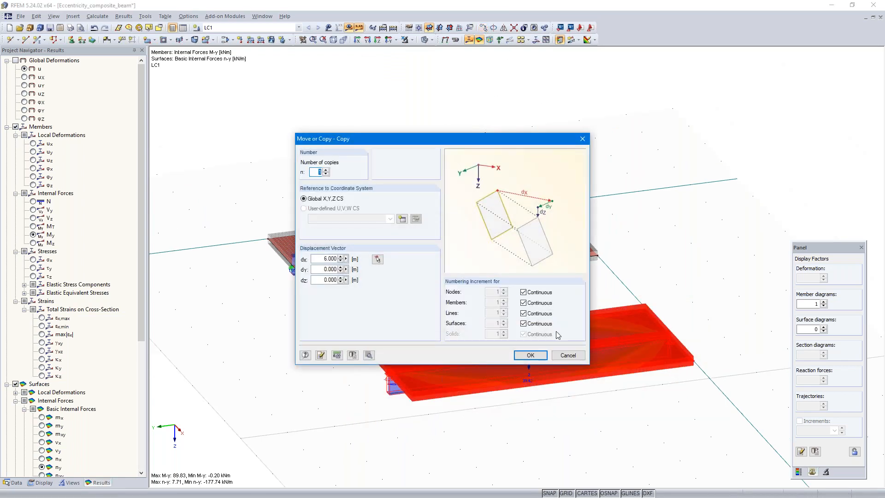
pyautogui.click(530, 355)
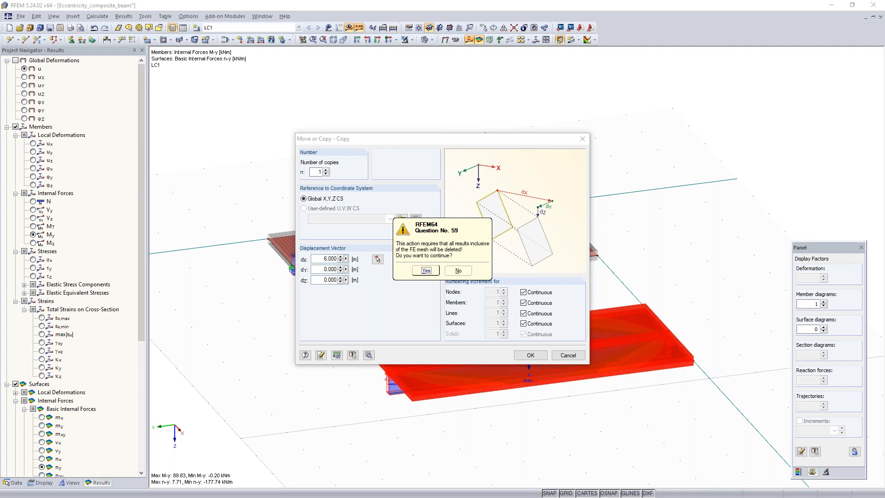
pyautogui.click(426, 271)
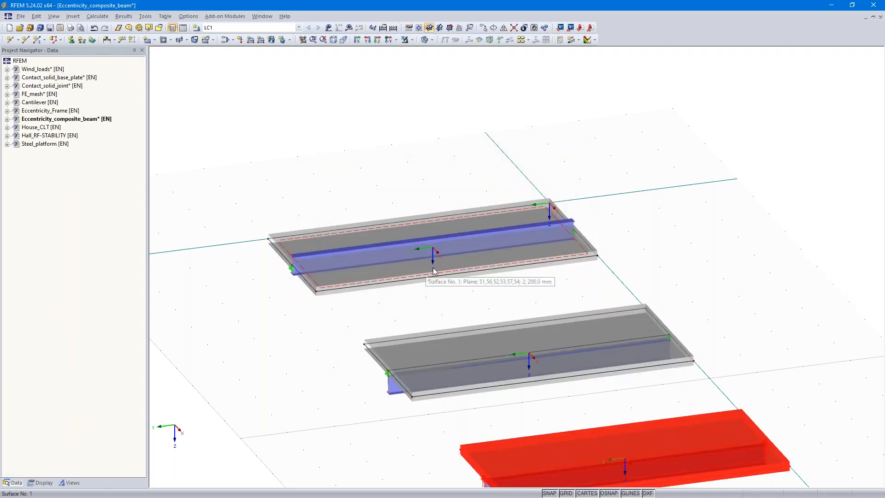
# Step: Display the line axis systems x,y,z on the slab models
pyautogui.moveTo(679, 367); pyautogui.dragTo(664, 198, button='middle')
pyautogui.scroll(2, 571, 364)
pyautogui.moveTo(573, 356); pyautogui.dragTo(535, 383, button='middle')
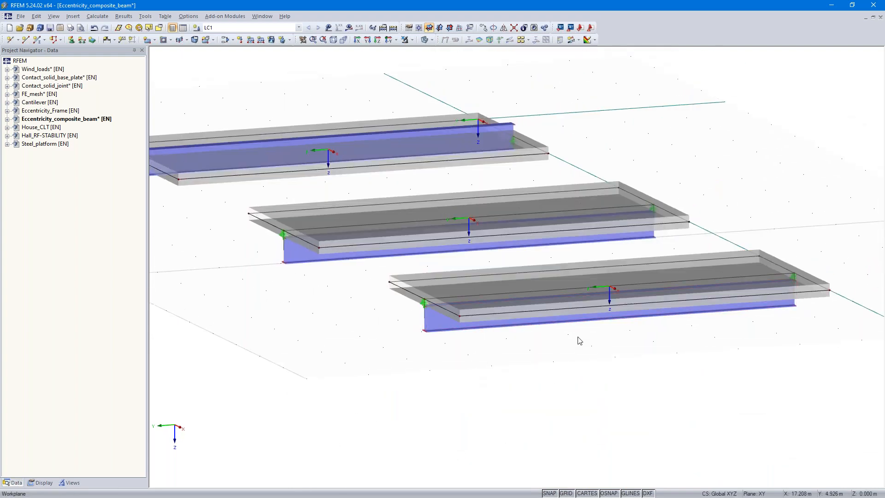
pyautogui.scroll(2, 576, 343)
pyautogui.keyDown('ctrl'); pyautogui.moveTo(558, 366); pyautogui.dragTo(560, 375, button='middle'); pyautogui.keyUp('ctrl')
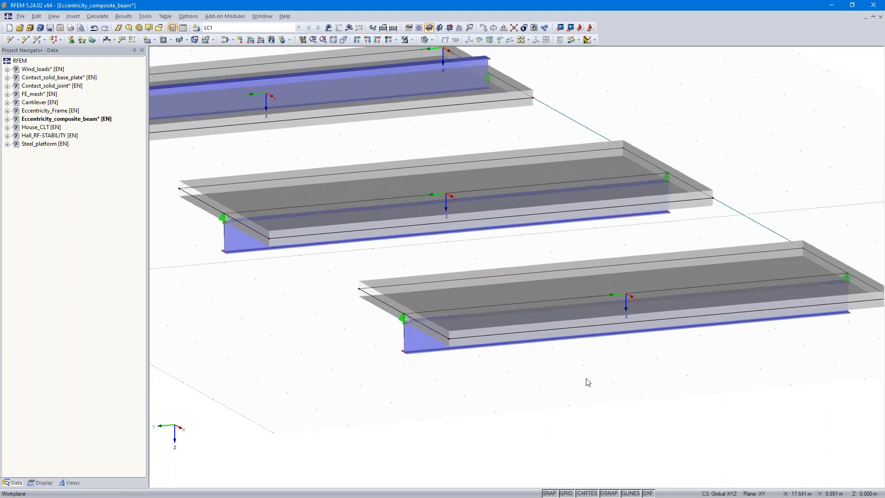
pyautogui.moveTo(587, 382); pyautogui.dragTo(494, 388, button='middle')
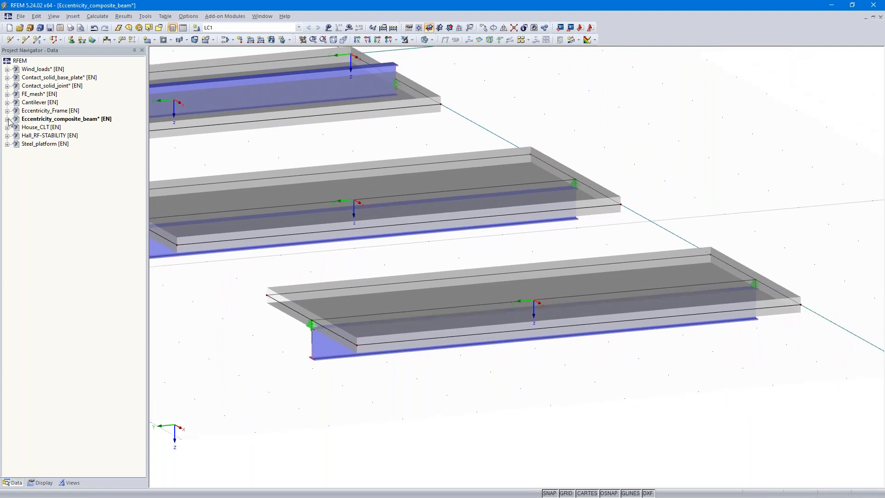
pyautogui.click(7, 119)
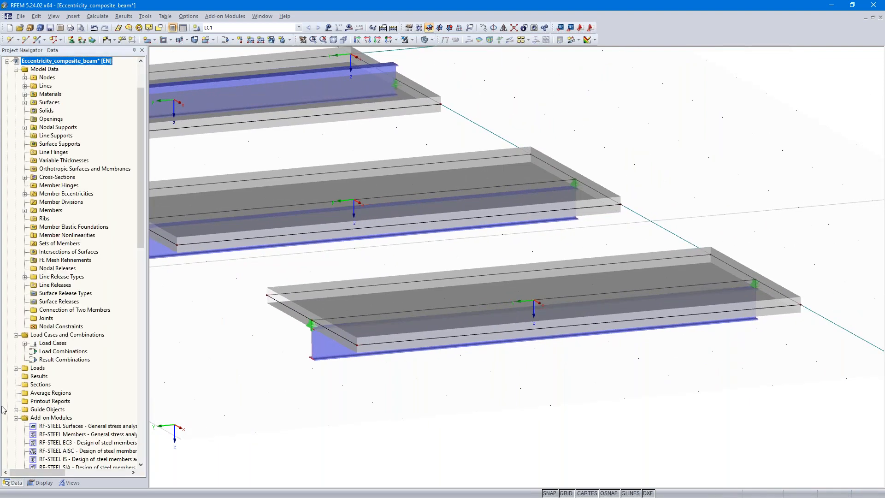
pyautogui.click(44, 483)
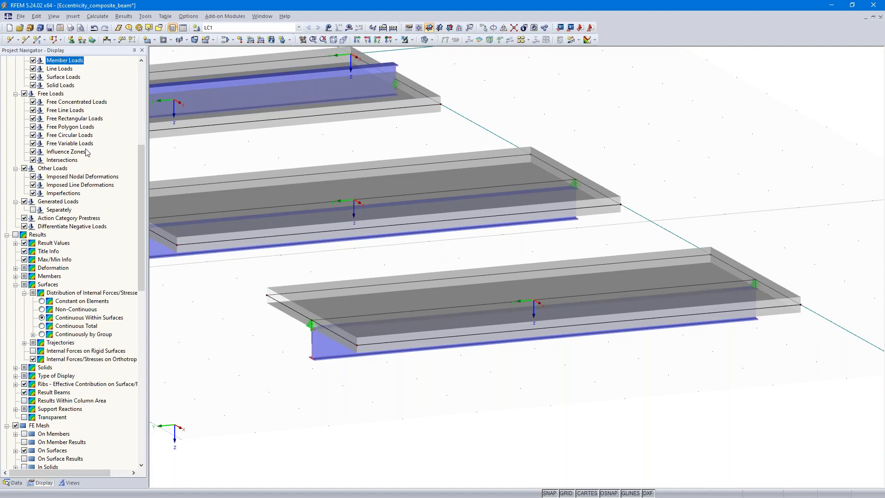
pyautogui.scroll(9, 85, 150)
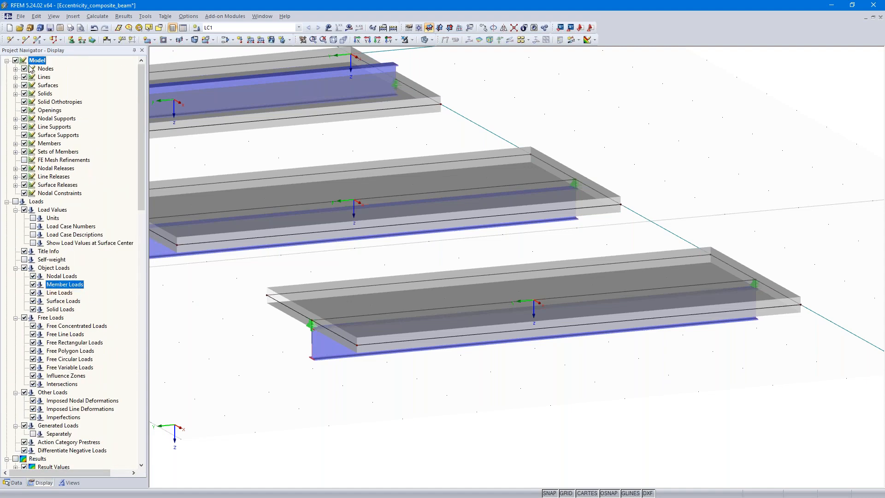
pyautogui.click(16, 77)
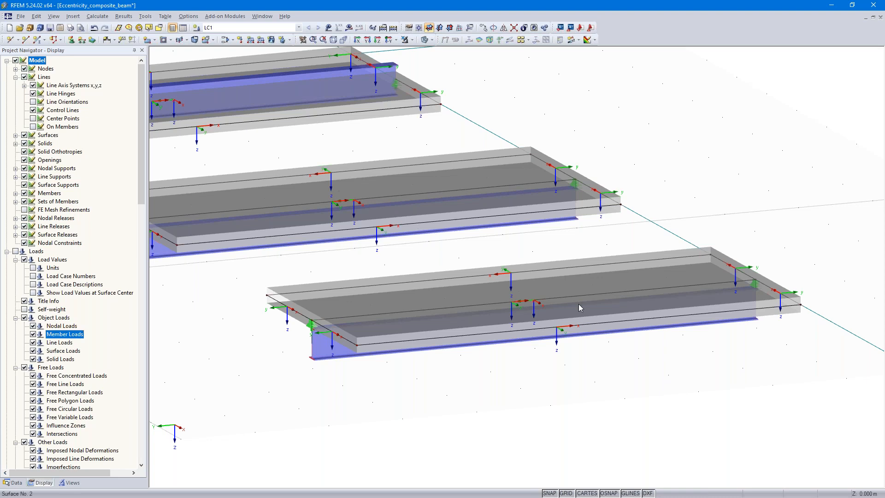
# Step: Examine the local axis orientation of the beam's line in the third slab
pyautogui.scroll(2, 546, 305)
pyautogui.scroll(3, 546, 304)
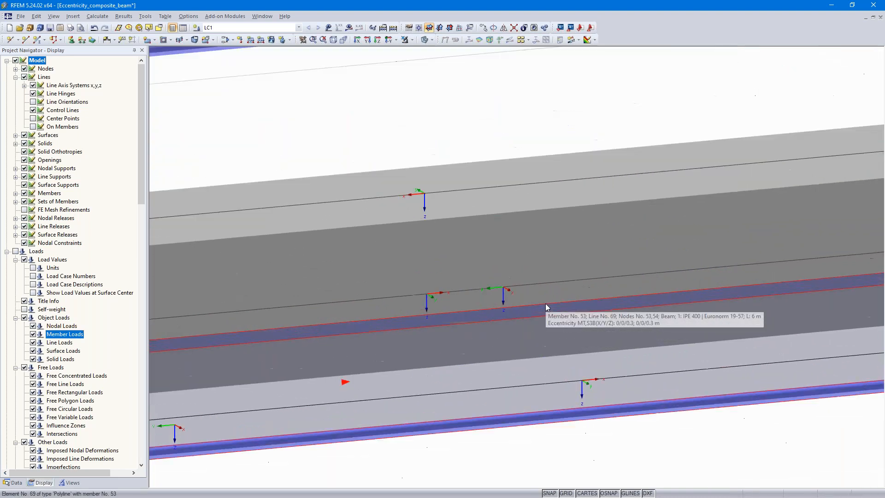
pyautogui.moveTo(546, 303); pyautogui.dragTo(618, 278, button='middle')
pyautogui.scroll(-1, 617, 278)
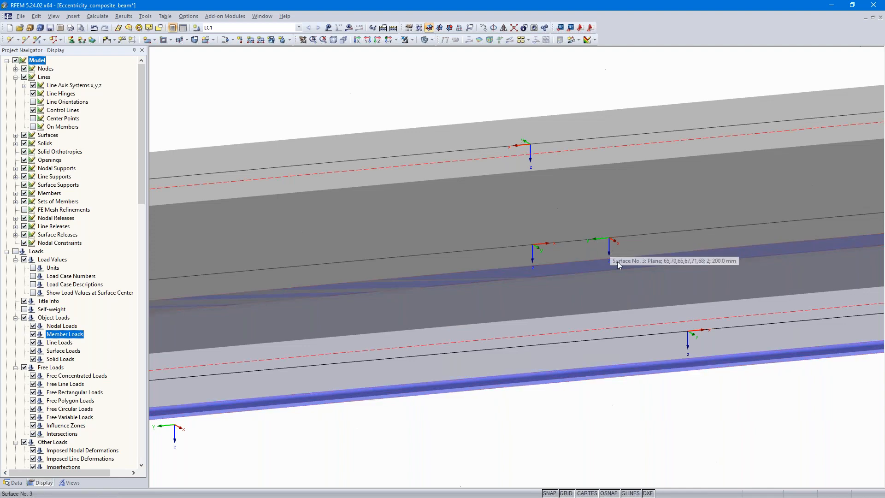
pyautogui.scroll(2, 619, 264)
pyautogui.scroll(2, 619, 266)
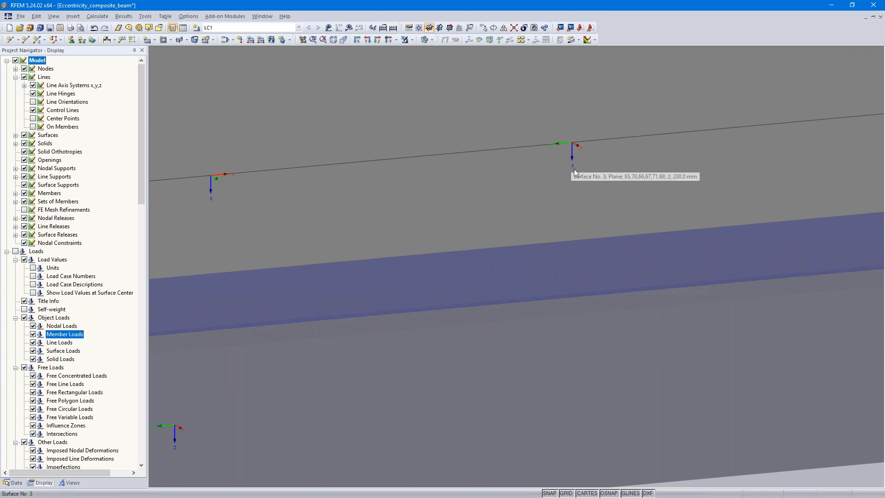
pyautogui.scroll(-3, 575, 172)
pyautogui.moveTo(562, 220); pyautogui.dragTo(654, 239, button='middle')
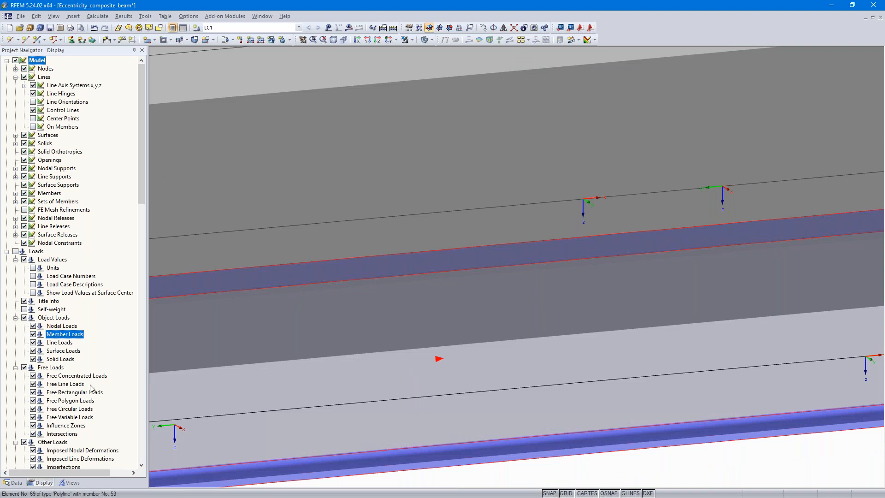
# Step: Start a new line release and assign it to line 69, the beam line of the third slab
pyautogui.click(13, 482)
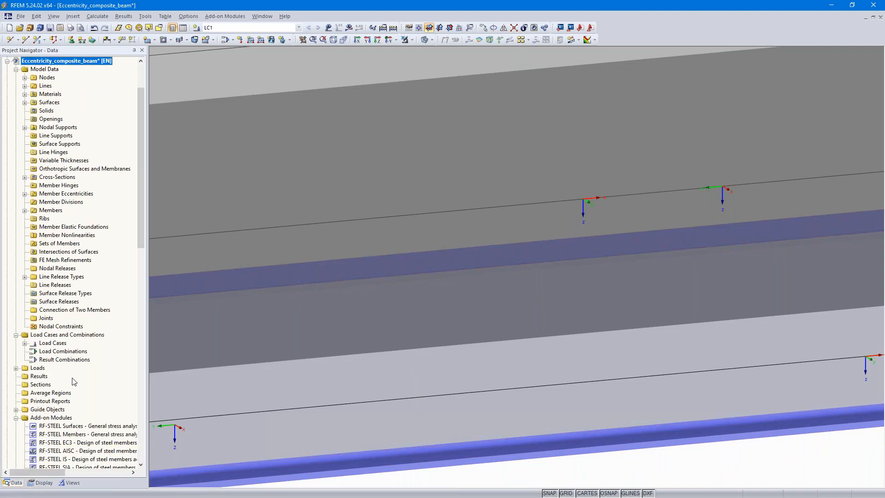
pyautogui.rightClick(58, 285)
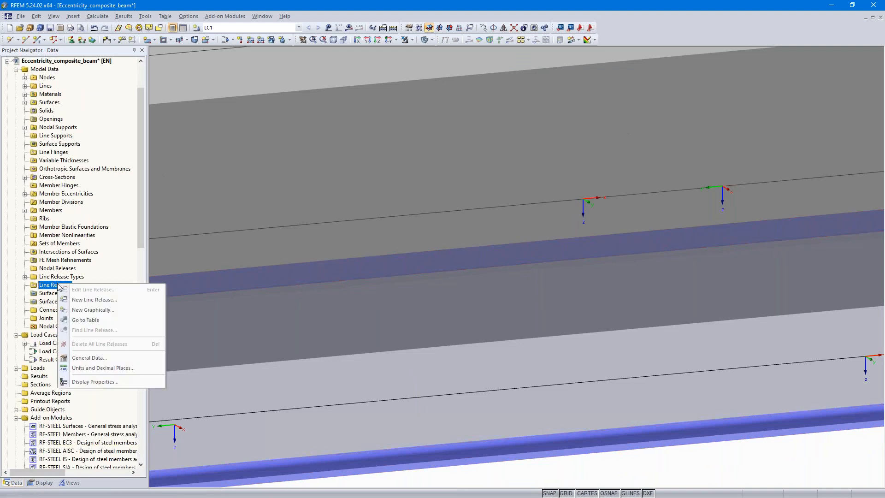
pyautogui.click(93, 300)
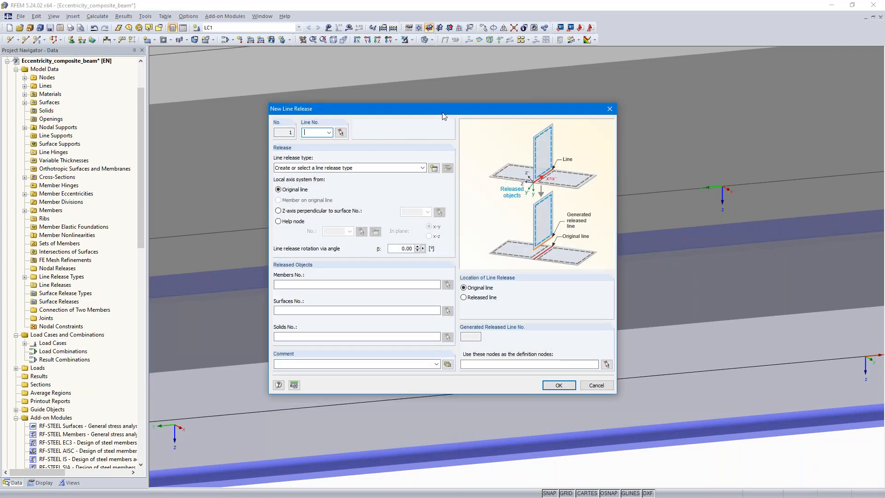
pyautogui.click(341, 133)
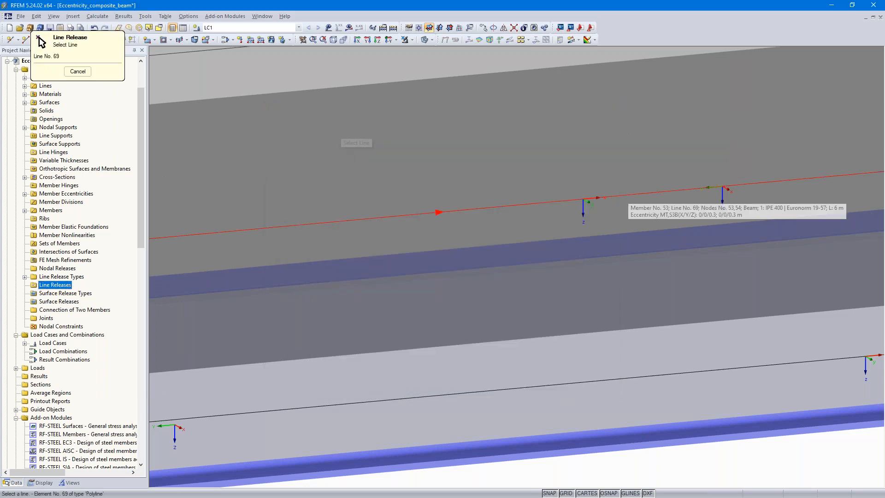
pyautogui.click(624, 196)
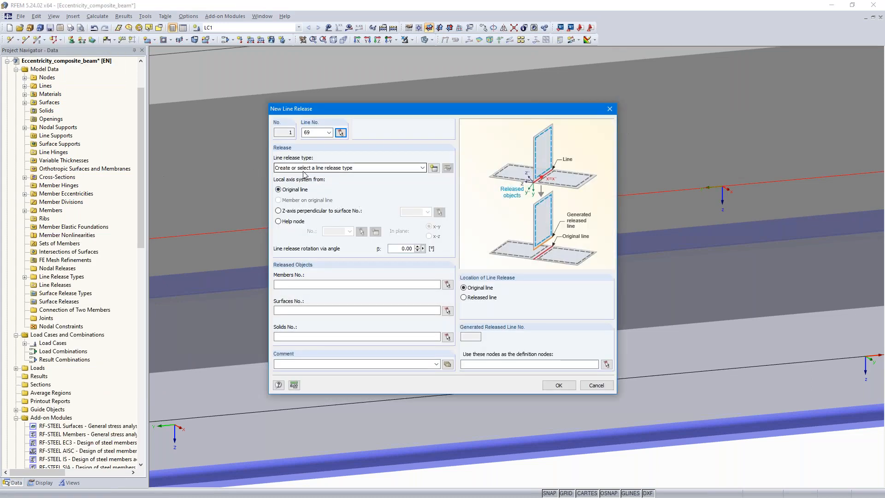
# Step: Create a line release type with a ux spring constant of 1 kN/m² and uz released with nonlinearity Fixed if positive vz
pyautogui.click(434, 168)
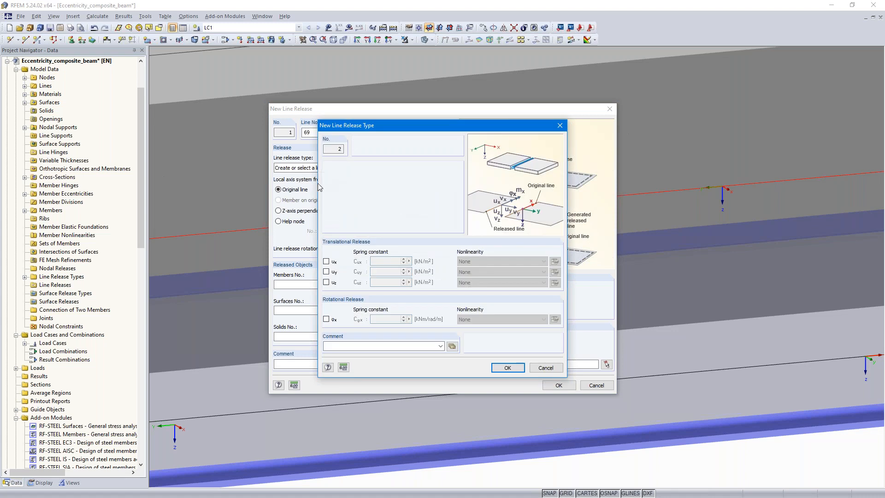
pyautogui.click(327, 261)
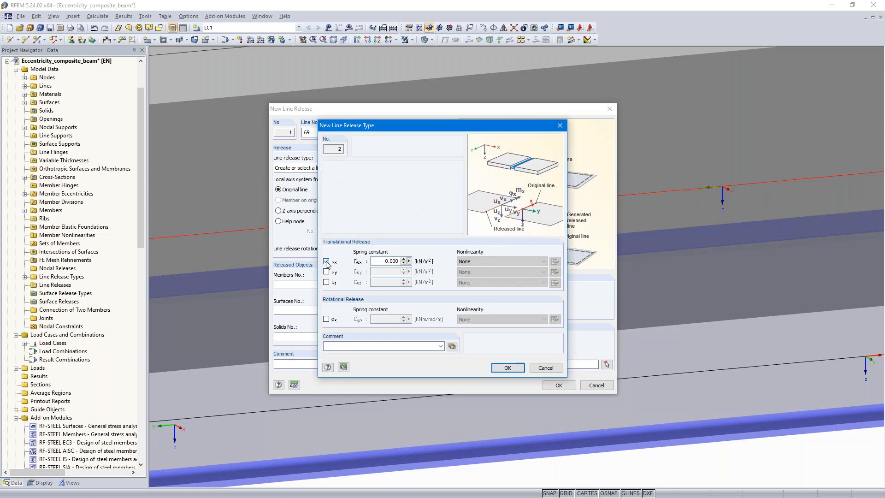
pyautogui.doubleClick(382, 261)
pyautogui.write('1')
pyautogui.press('Tab')
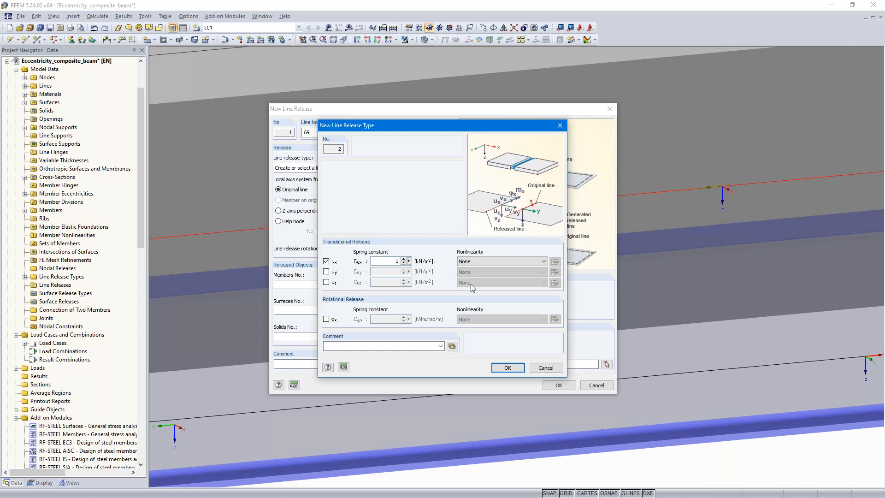
pyautogui.click(327, 283)
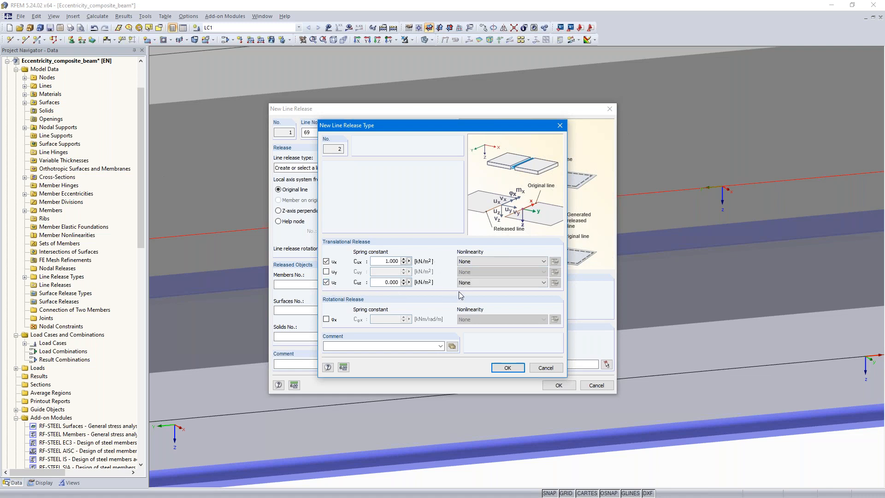
pyautogui.click(495, 283)
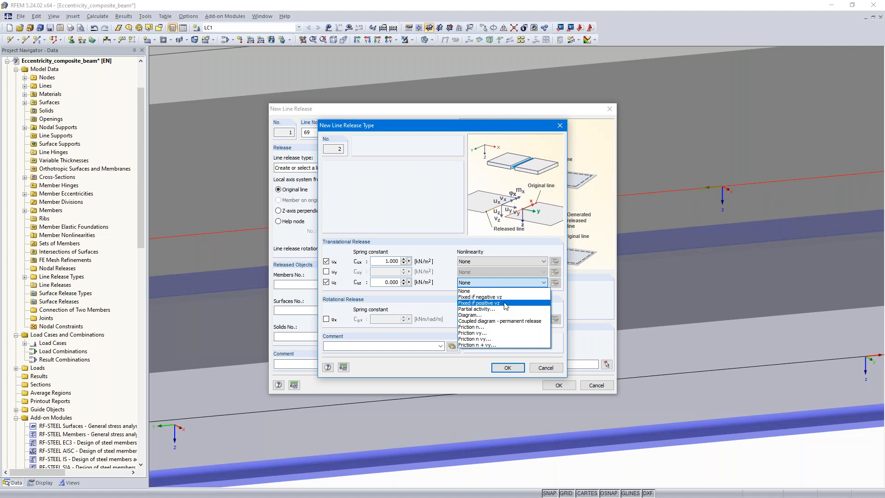
pyautogui.click(506, 304)
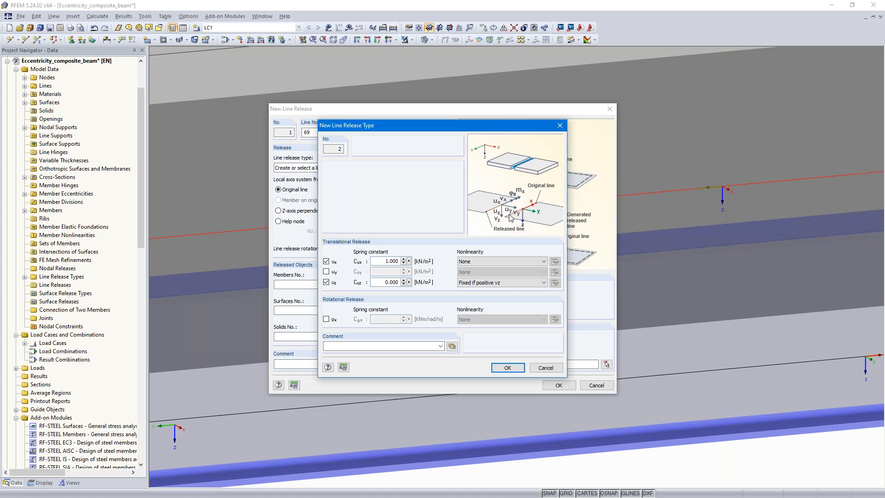
pyautogui.click(507, 368)
# Step: Choose surface 3, the third slab, as the released object and finish the line release on line 69
pyautogui.click(314, 311)
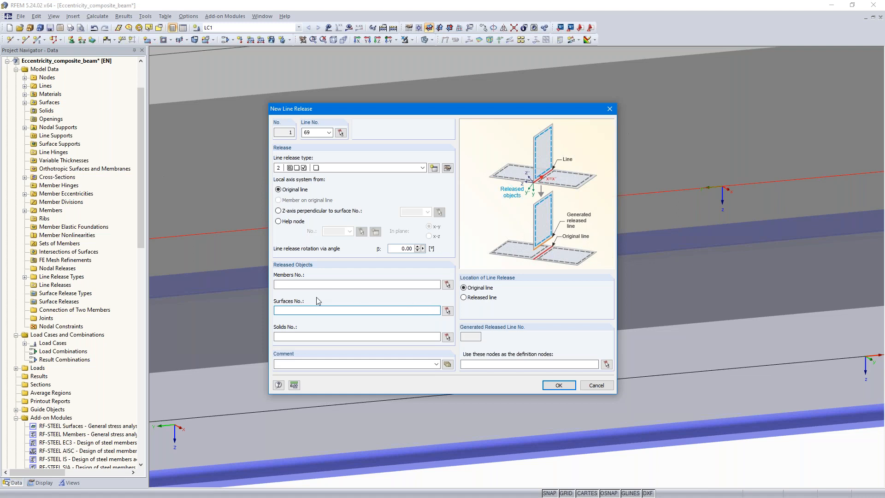
pyautogui.click(448, 311)
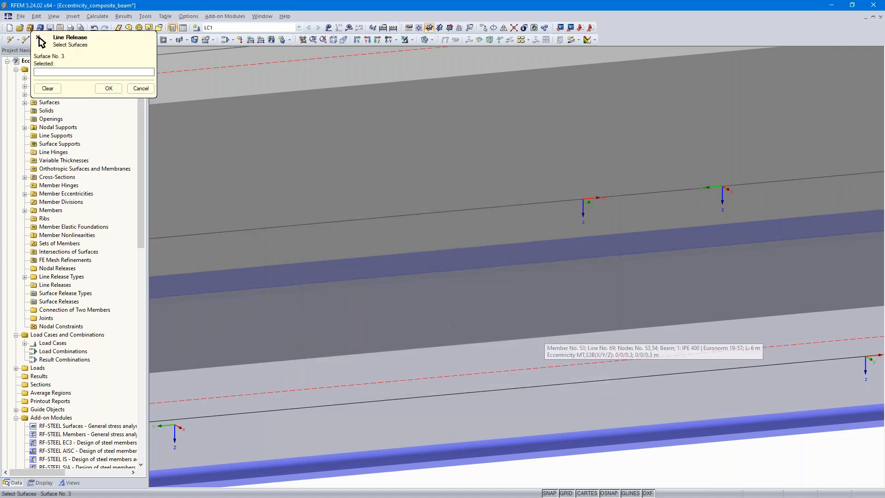
pyautogui.click(415, 295)
pyautogui.click(109, 89)
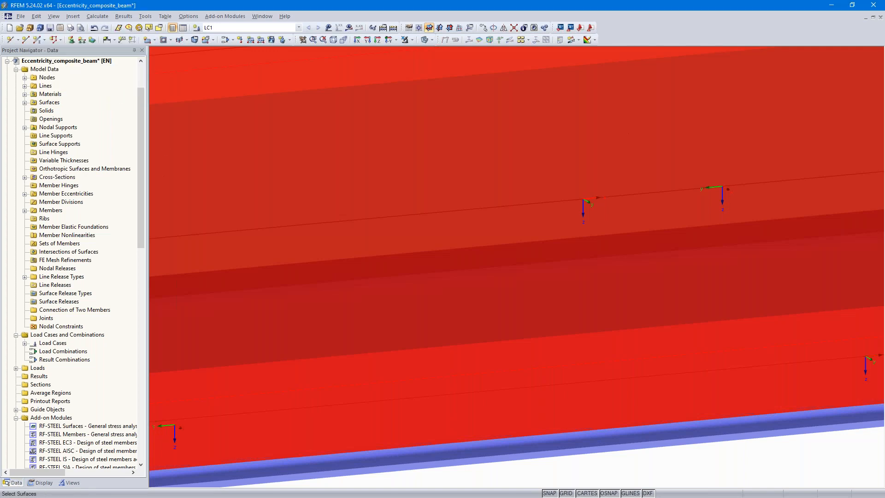
pyautogui.click(560, 385)
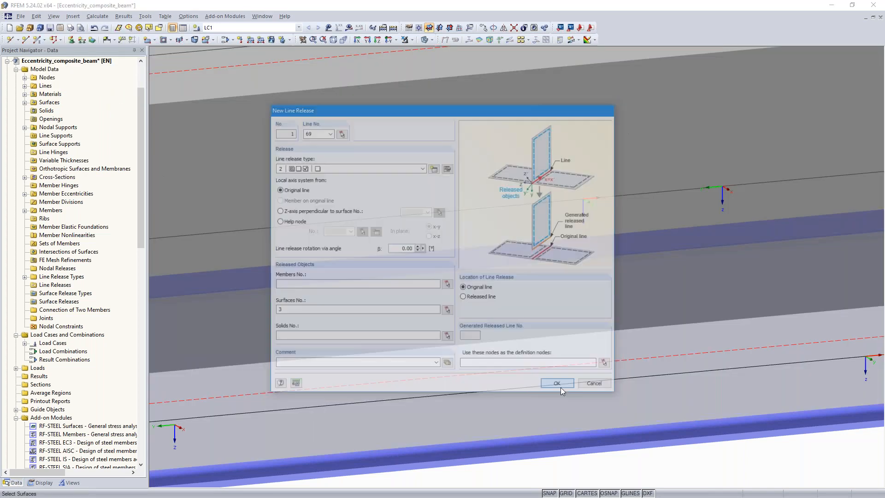
# Step: Calculate the model and compare the beam My diagrams and slab axial forces of all three variants
pyautogui.scroll(-5, 527, 380)
pyautogui.scroll(-3, 527, 380)
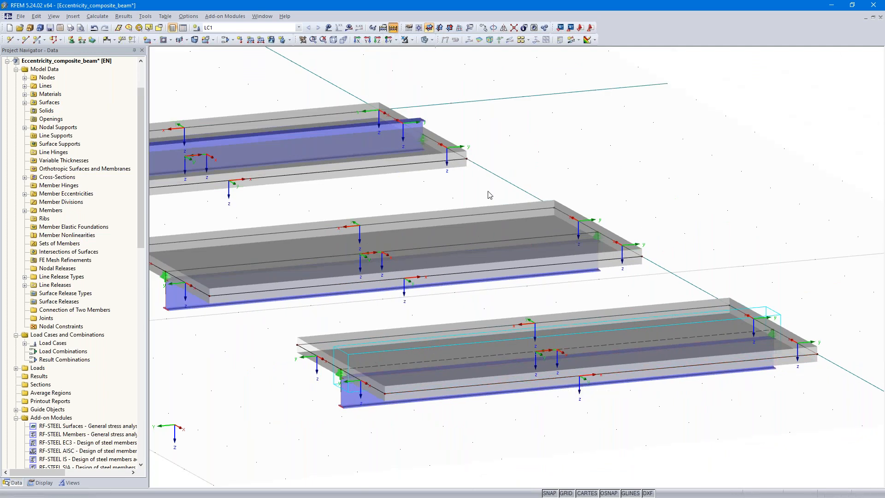
pyautogui.click(393, 28)
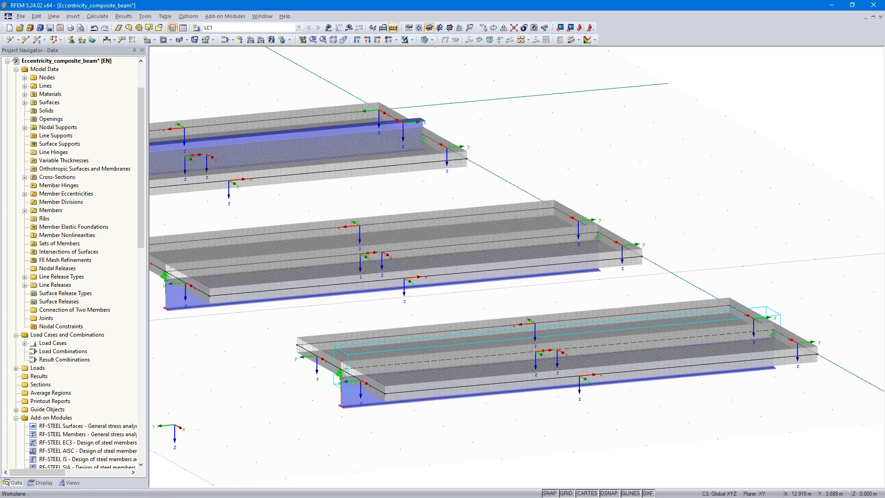
pyautogui.moveTo(556, 300)
pyautogui.keyDown('ctrl'); pyautogui.mouseDown(button='middle')
pyautogui.moveTo(541, 297)
pyautogui.moveTo(549, 286)
pyautogui.moveTo(561, 292)
pyautogui.mouseUp(button='middle'); pyautogui.keyUp('ctrl')
pyautogui.moveTo(486, 297); pyautogui.dragTo(557, 247, button='middle')
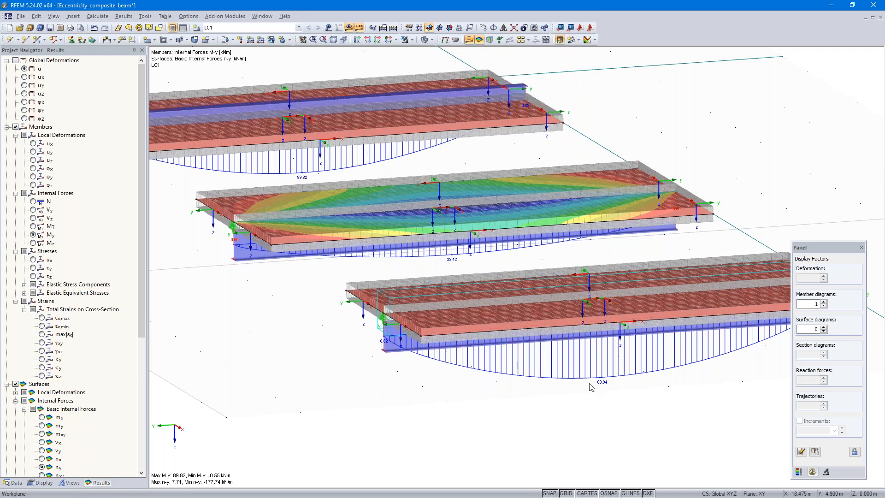
pyautogui.scroll(-1, 615, 395)
pyautogui.moveTo(616, 396); pyautogui.dragTo(504, 363, button='middle')
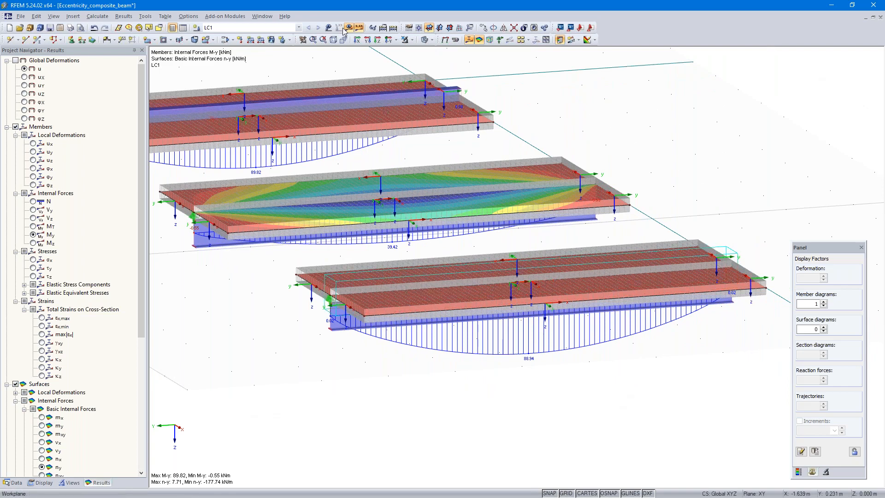
# Step: Display the loads and set the surface load on the third slab to -10 kN/m², accepting deletion of the results
pyautogui.click(328, 29)
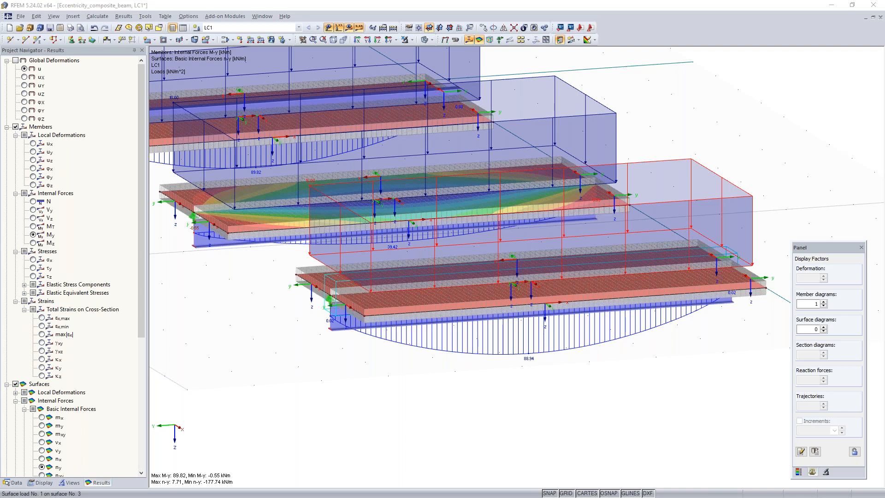
pyautogui.doubleClick(474, 292)
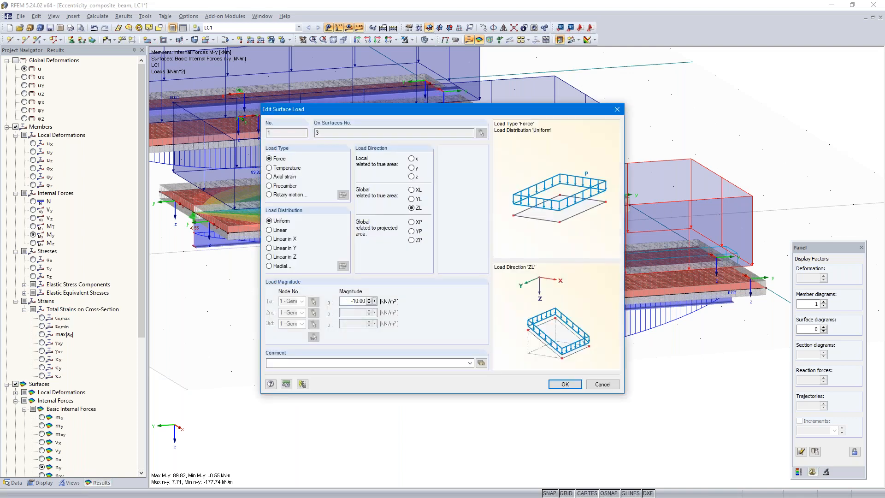
pyautogui.click(564, 385)
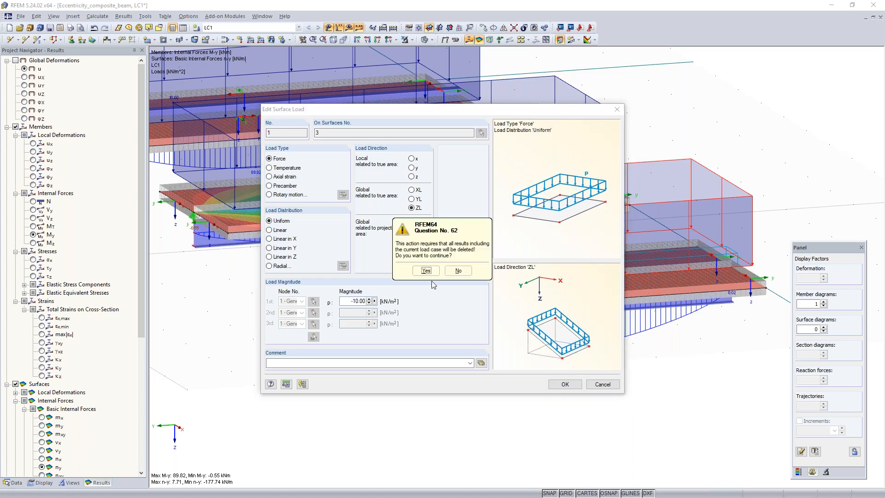
pyautogui.click(426, 271)
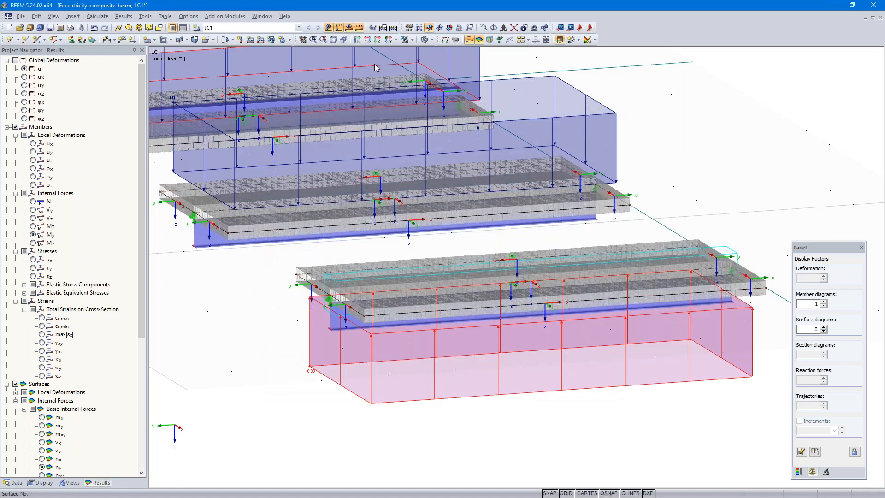
# Step: Try to calculate LC1 with the reversed surface load on the third slab, cancel the run and dismiss the report
pyautogui.click(394, 29)
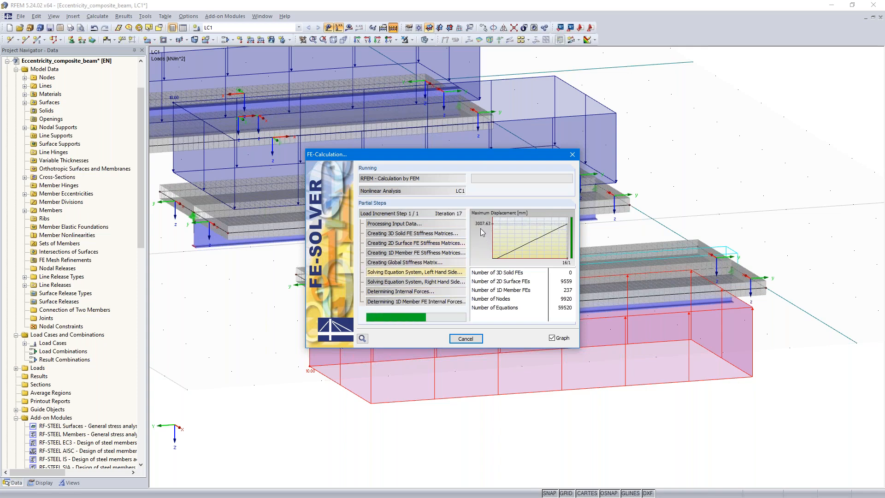
pyautogui.click(466, 339)
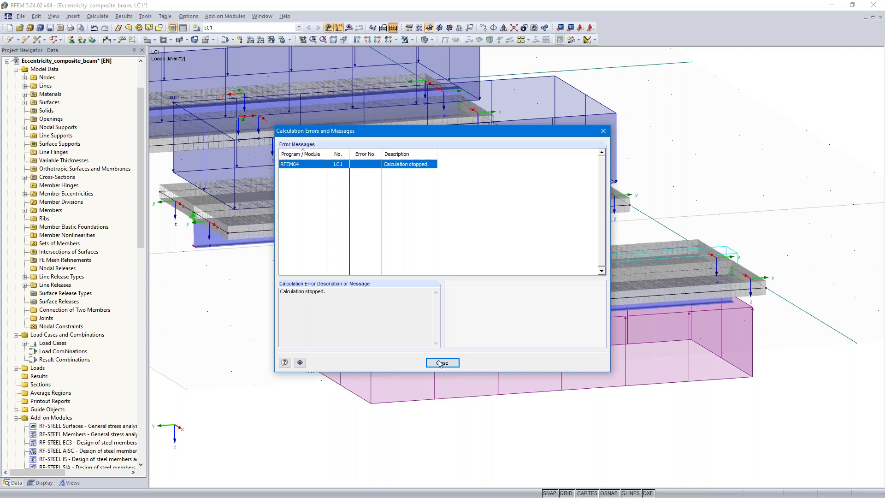
pyautogui.click(441, 362)
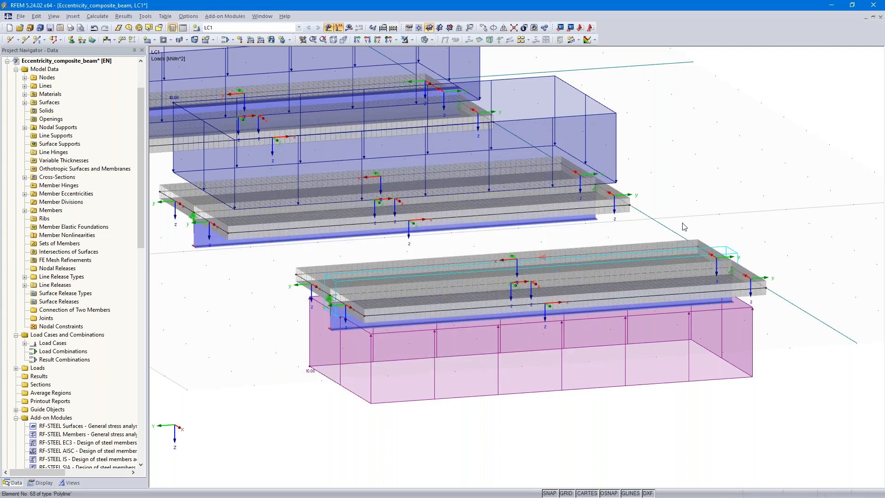
# Step: Set the surface load on the third slab back to 10 kN/m² and clear the selection
pyautogui.doubleClick(747, 309)
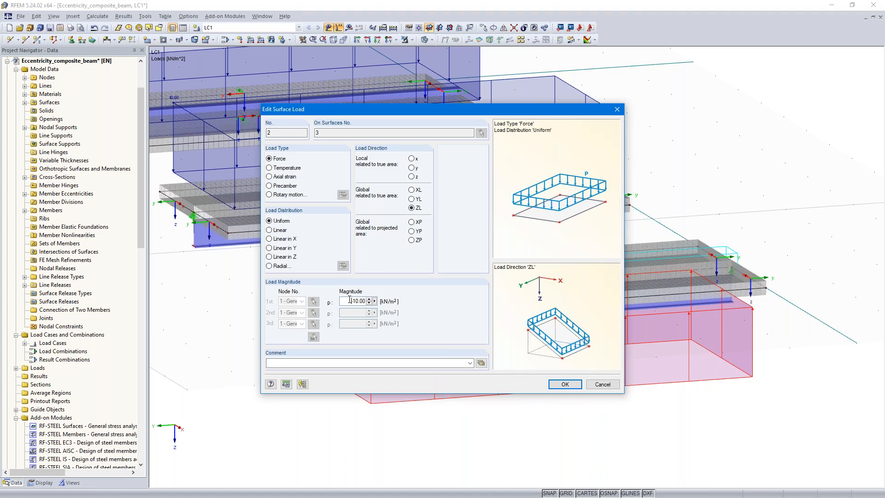
pyautogui.click(566, 384)
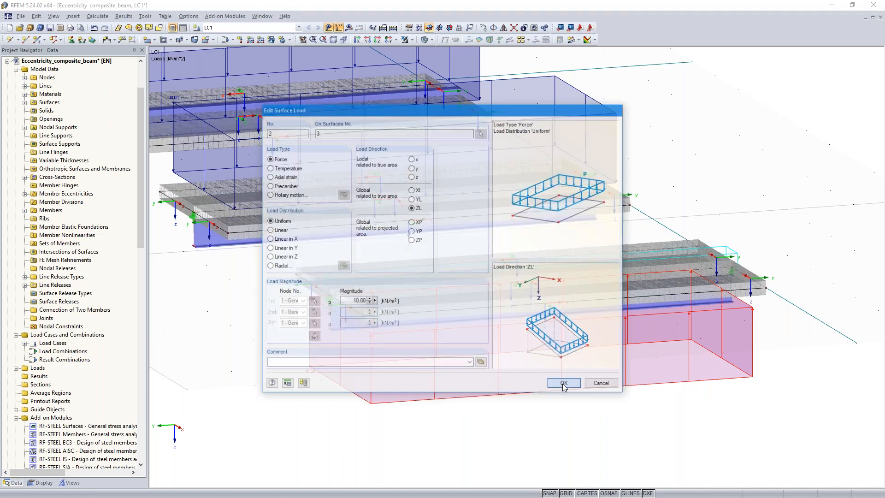
pyautogui.click(759, 251)
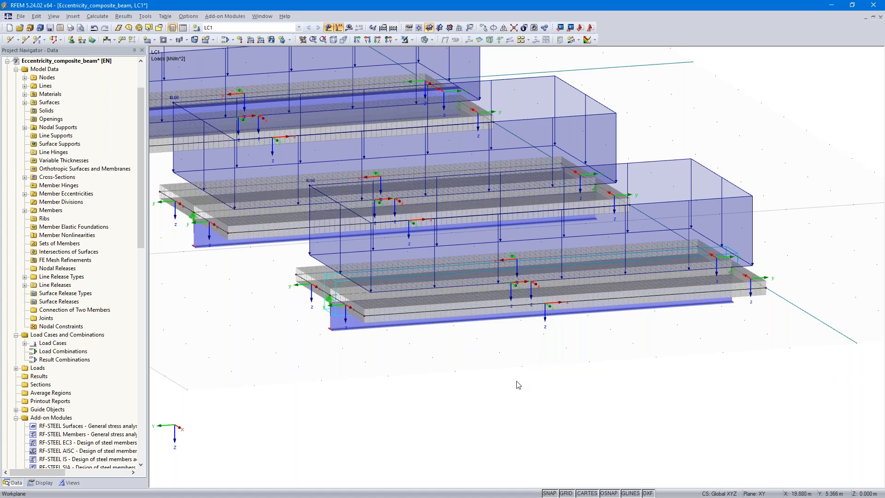
# Step: Open the third slab's line release and set its type's ux spring constant to 100000 kN/m²
pyautogui.keyDown('ctrl'); pyautogui.moveTo(519, 385); pyautogui.dragTo(493, 295, button='middle'); pyautogui.keyUp('ctrl')
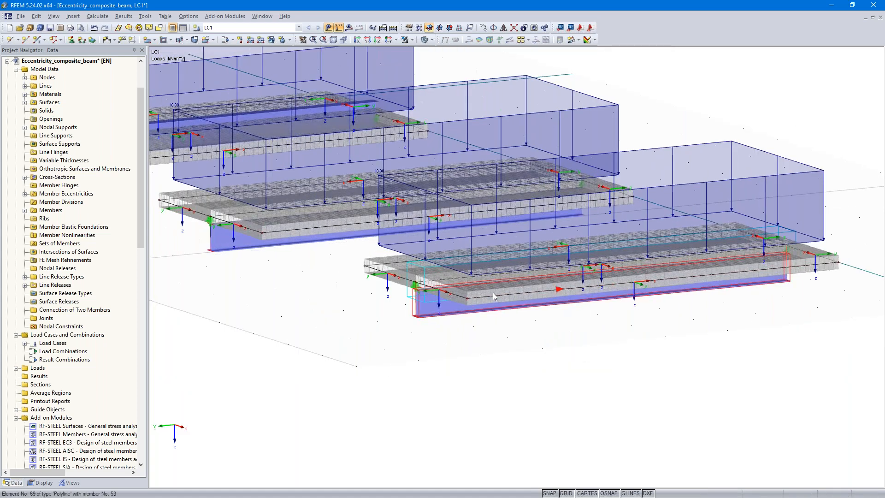
pyautogui.scroll(2, 503, 317)
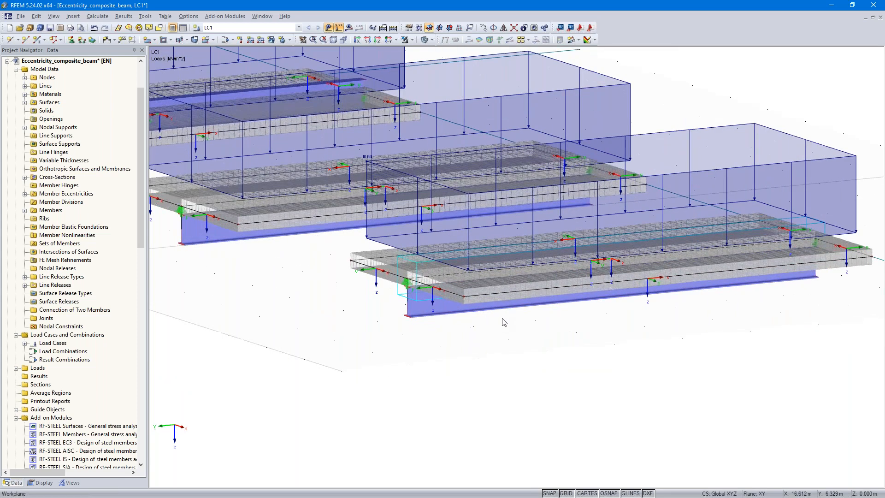
pyautogui.moveTo(567, 357); pyautogui.dragTo(465, 402, button='middle')
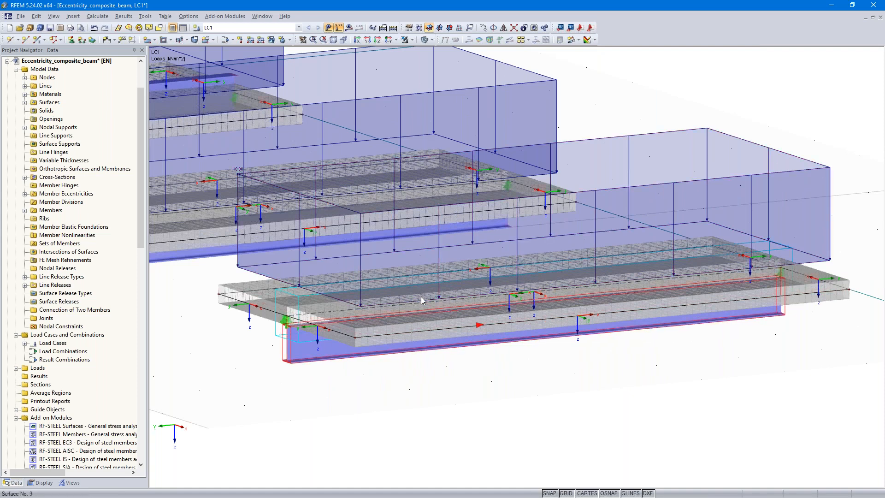
pyautogui.moveTo(414, 322)
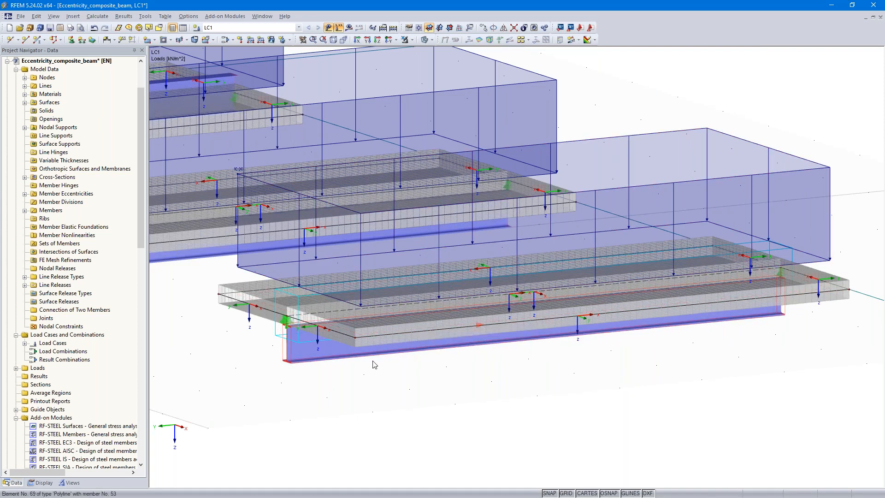
pyautogui.doubleClick(306, 298)
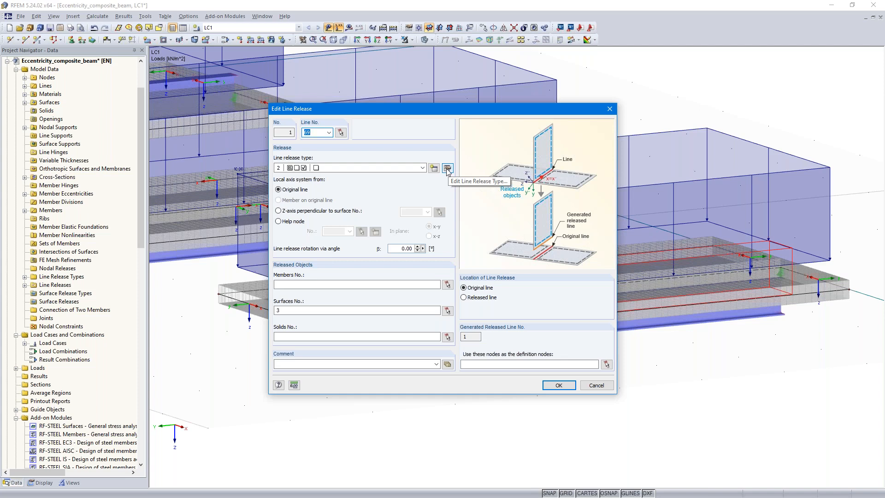
pyautogui.click(446, 169)
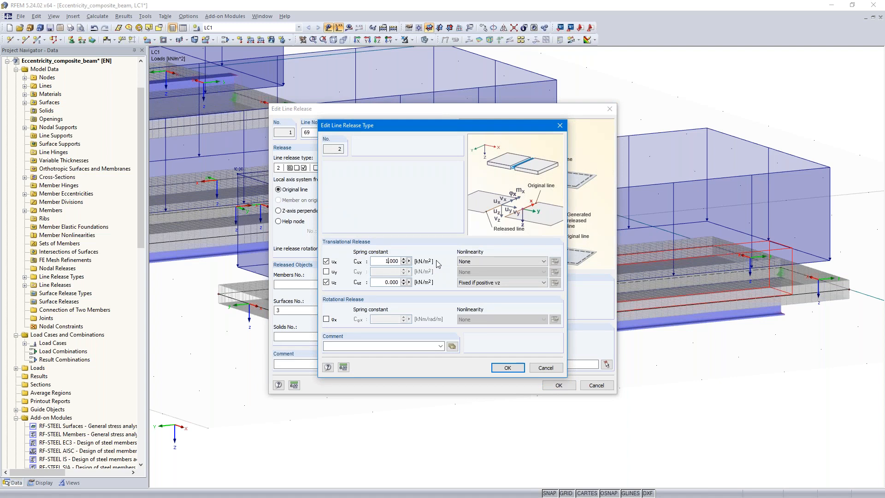
pyautogui.write('00000')
pyautogui.click(509, 371)
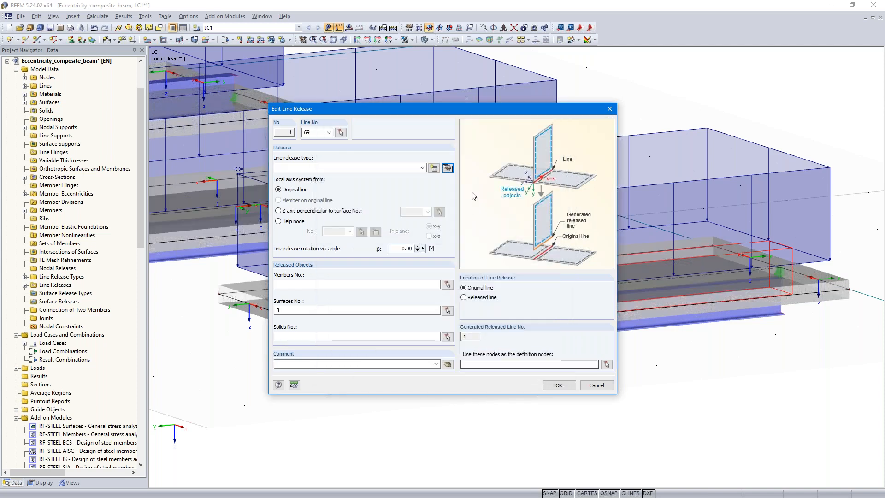
# Step: Assign line release type 1 to the release on line 69 and confirm the release
pyautogui.click(423, 168)
pyautogui.click(421, 181)
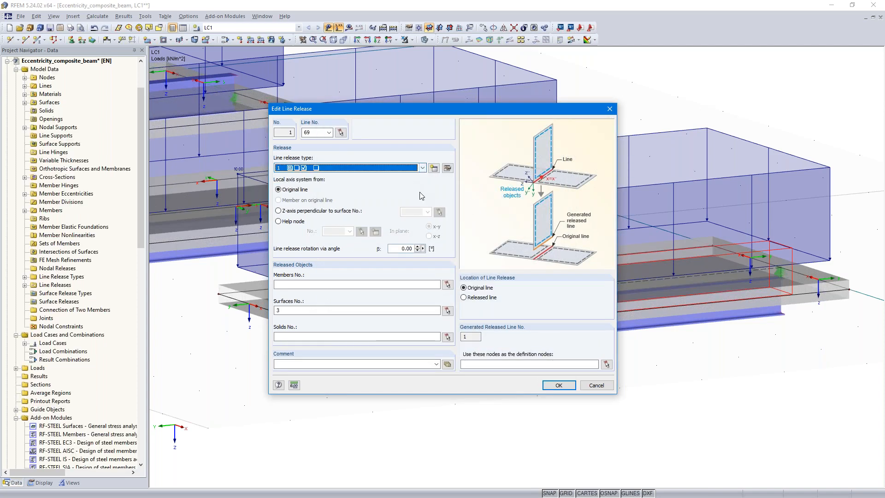
pyautogui.click(558, 386)
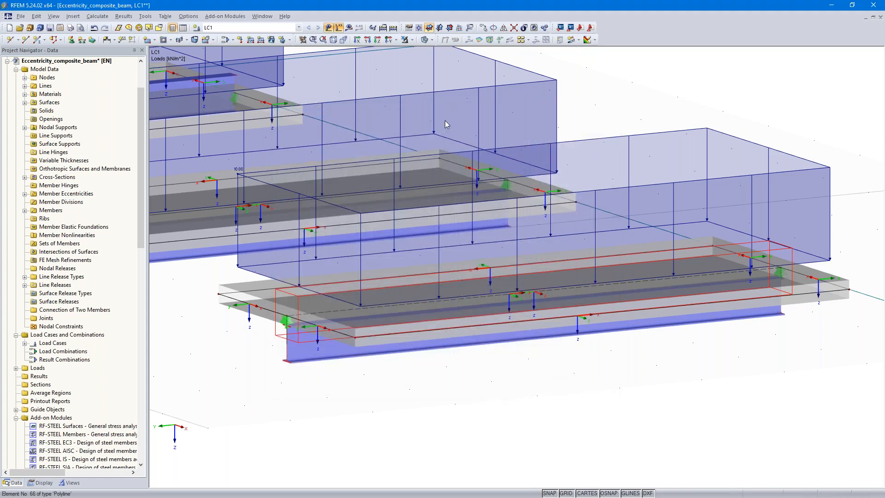
# Step: Recalculate the model, hide the loads and compare the internal forces of the three slab models again
pyautogui.hotkey('ctrl', 'F5')
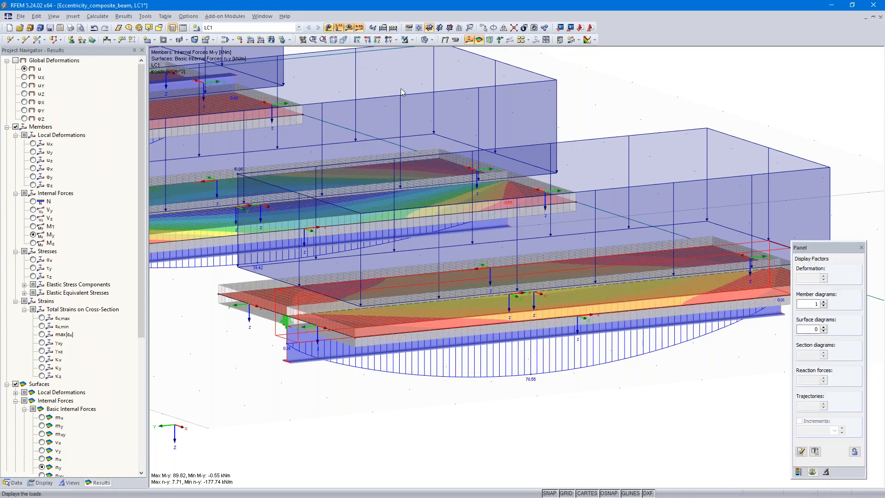
pyautogui.click(330, 29)
pyautogui.moveTo(368, 341); pyautogui.dragTo(436, 338, button='middle')
pyautogui.scroll(-2, 441, 302)
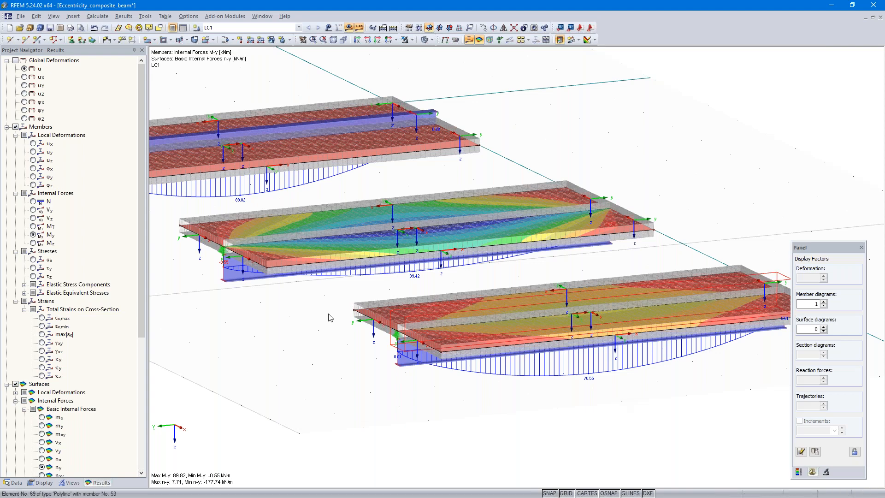
# Step: Switch from the composite beam results to the House_CLT model and expand its data tree
pyautogui.moveTo(317, 310); pyautogui.dragTo(351, 320, button='middle')
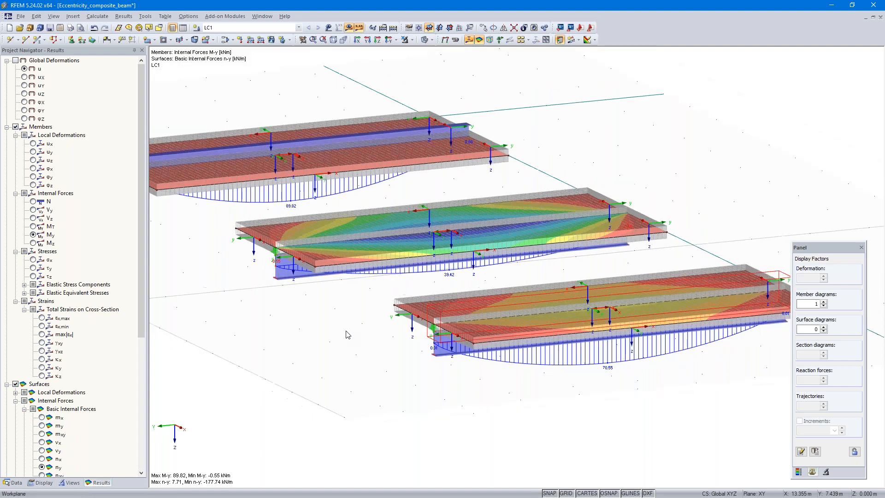
pyautogui.moveTo(348, 335); pyautogui.dragTo(368, 347, button='middle')
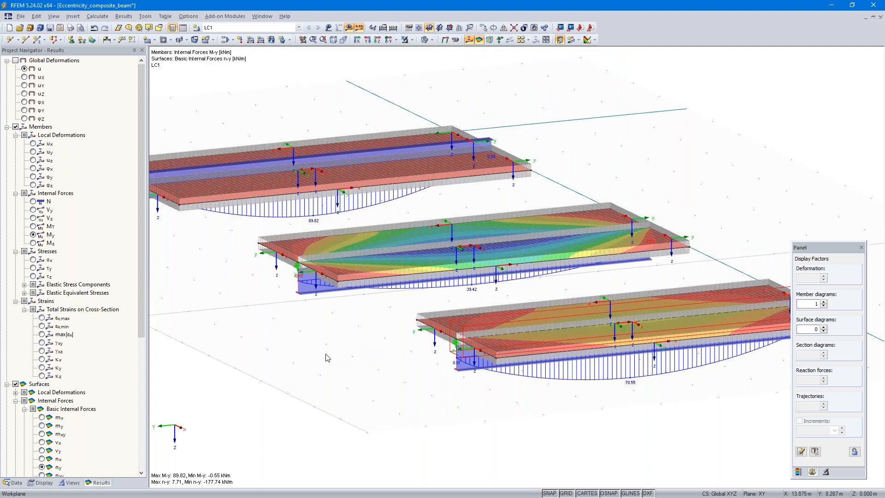
pyautogui.click(14, 483)
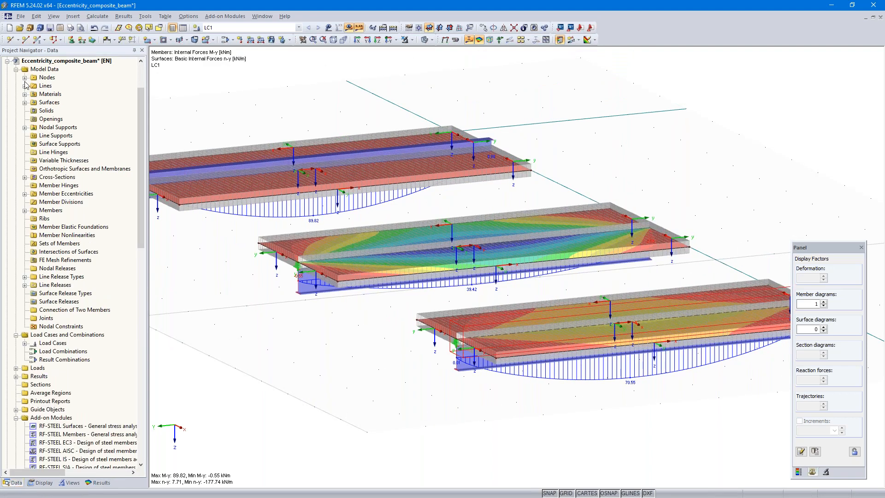
pyautogui.click(7, 61)
pyautogui.click(41, 127)
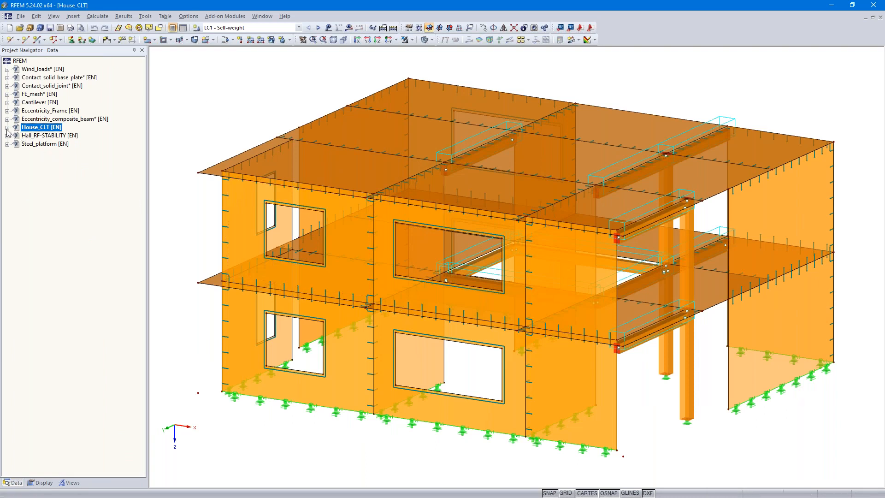
pyautogui.doubleClick(43, 129)
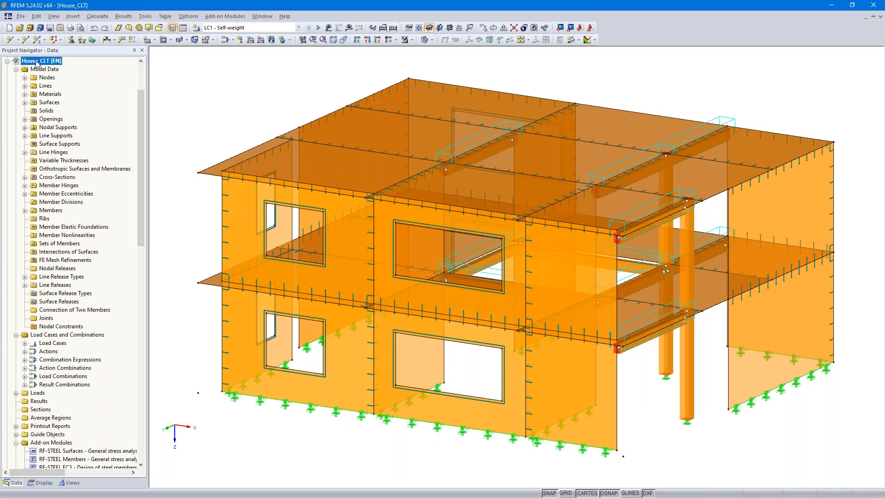
# Step: Open House_CLT's general data and review the available standards and national annexes, keeping EN 1990 + EN 1995 (Wood) with CEN
pyautogui.rightClick(37, 62)
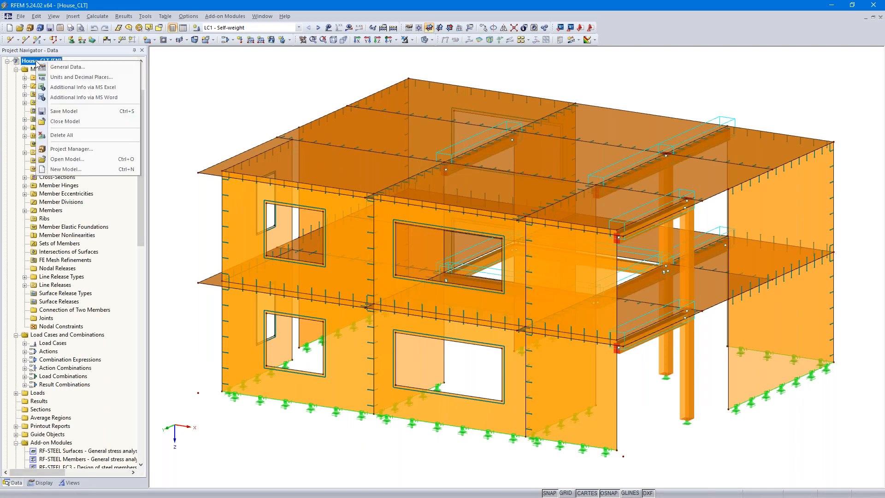
pyautogui.click(77, 69)
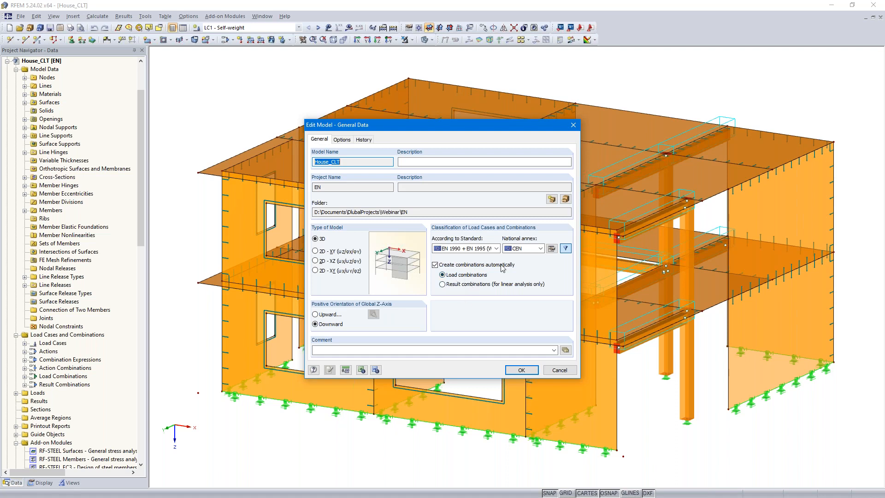
pyautogui.click(497, 249)
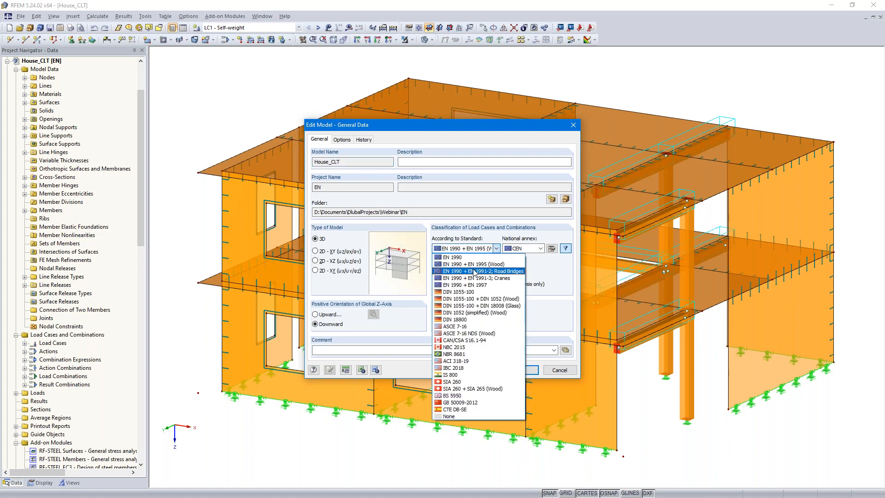
pyautogui.click(463, 258)
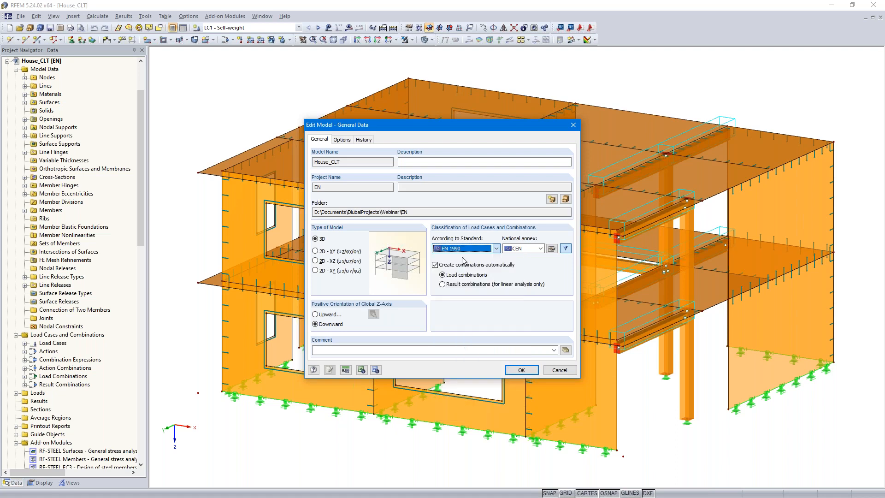
pyautogui.click(459, 278)
pyautogui.click(497, 249)
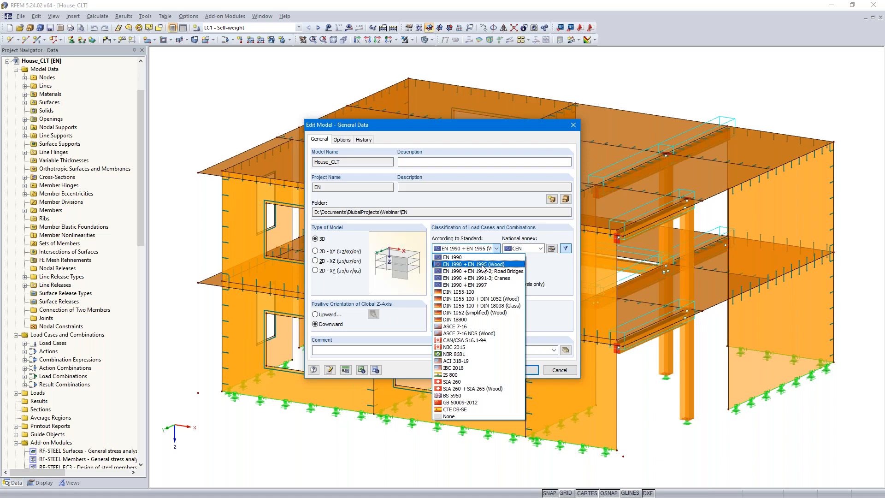
pyautogui.click(552, 272)
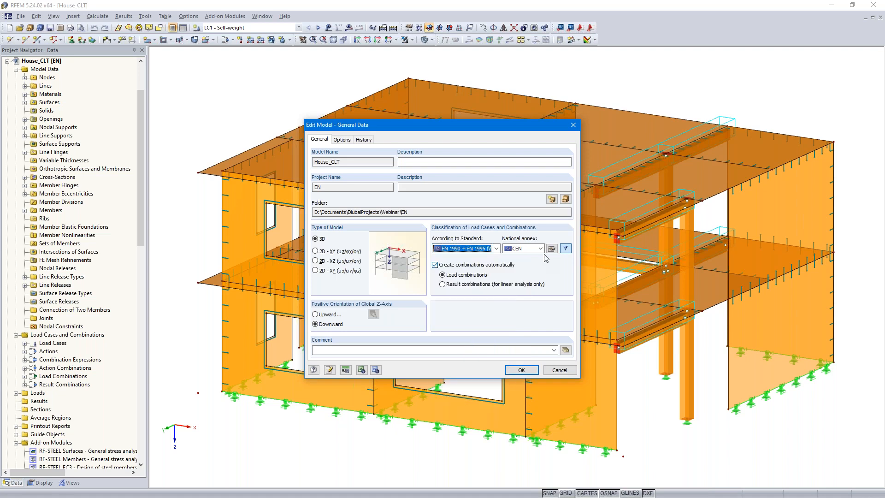
pyautogui.click(541, 249)
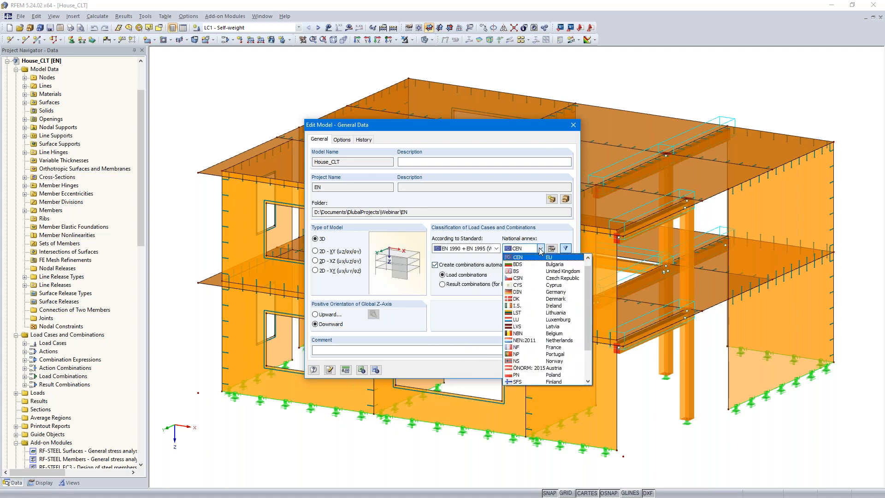
pyautogui.click(541, 249)
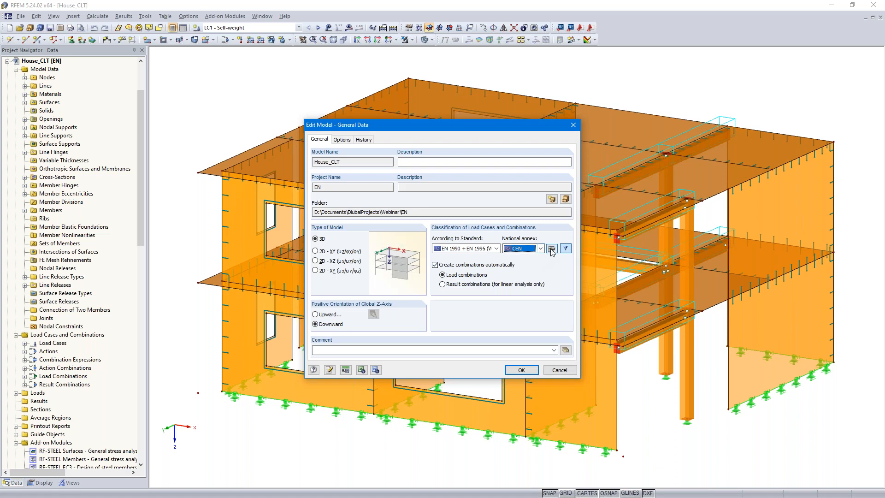
# Step: Examine the standard's partial safety and construction factors, including the service classes for kdef, and leave the general data without changes
pyautogui.click(552, 249)
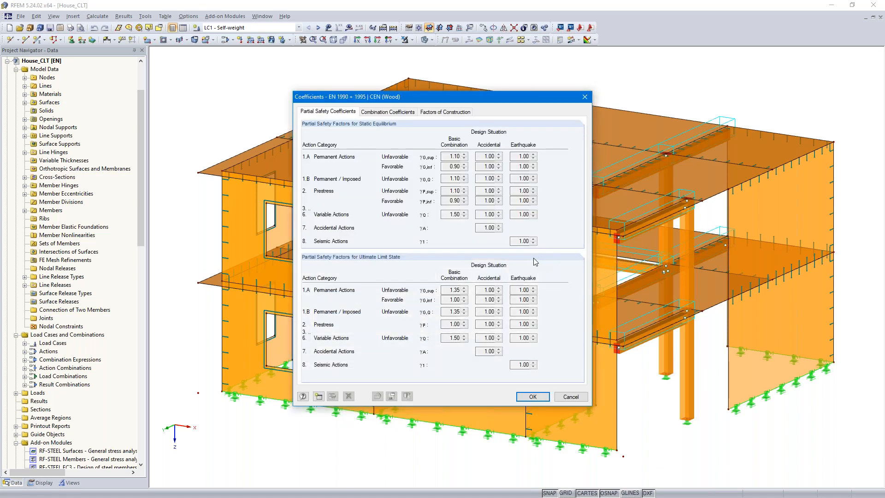
pyautogui.click(441, 112)
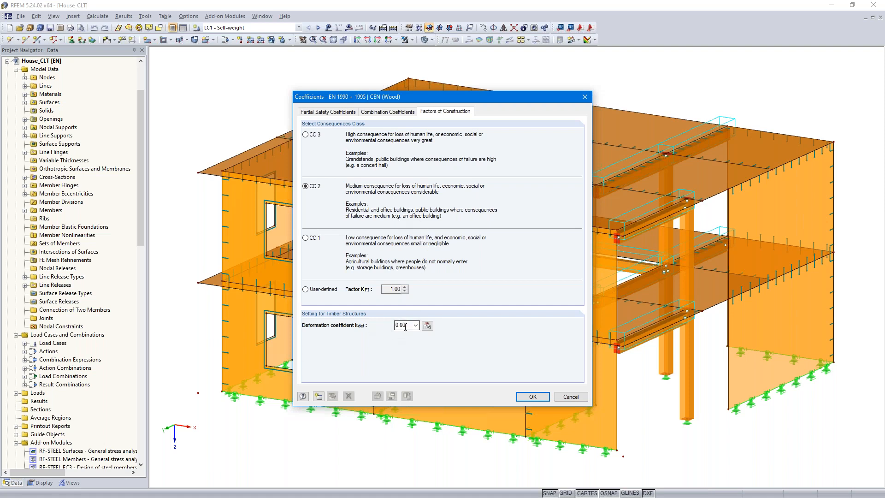
pyautogui.click(429, 326)
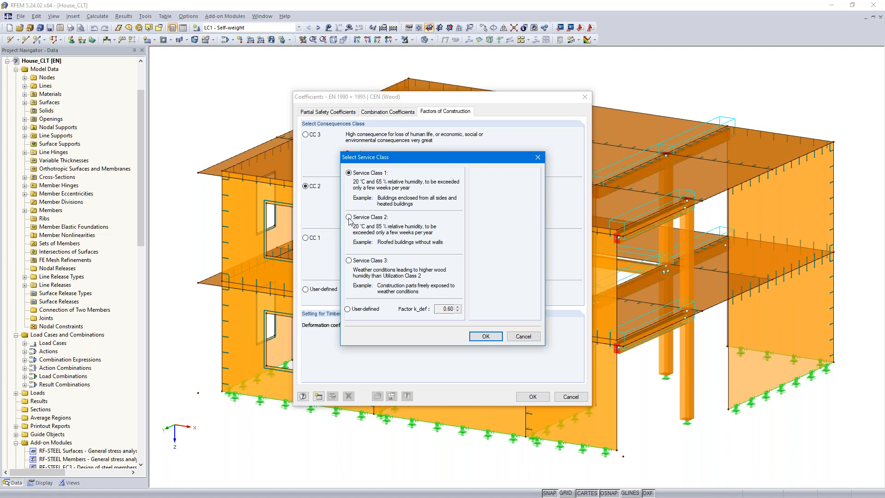
pyautogui.click(349, 173)
pyautogui.click(523, 336)
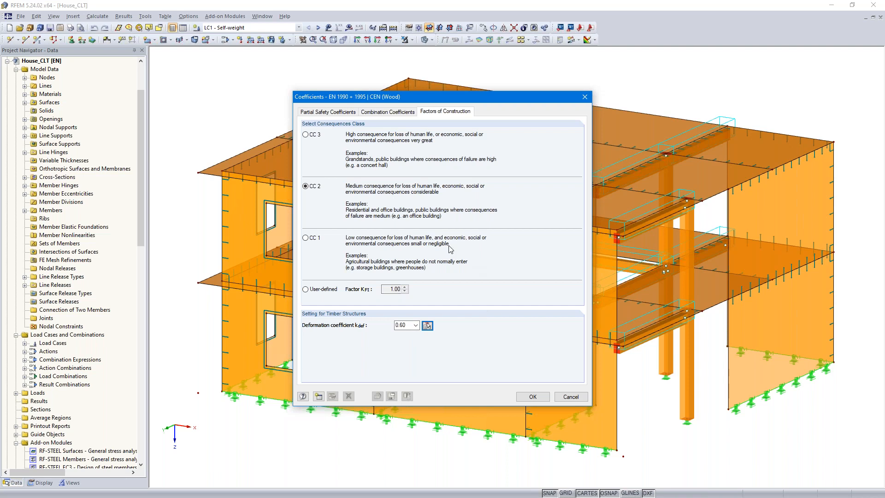
pyautogui.click(569, 397)
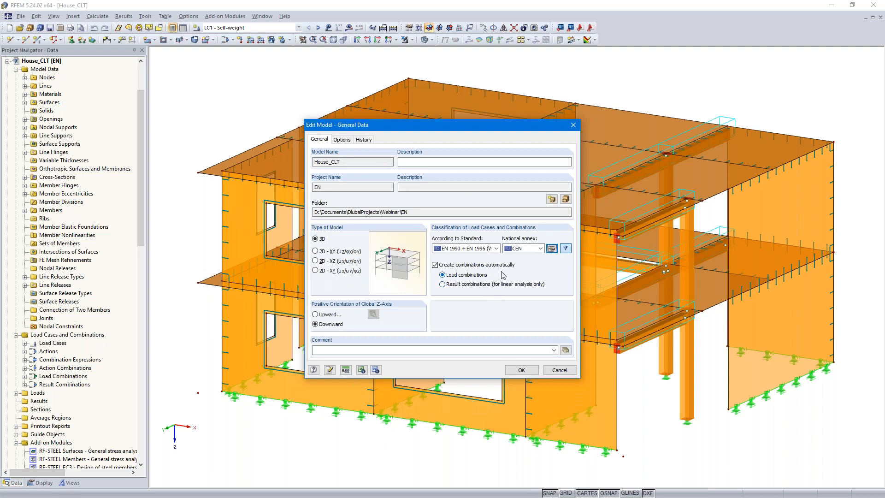
pyautogui.click(559, 371)
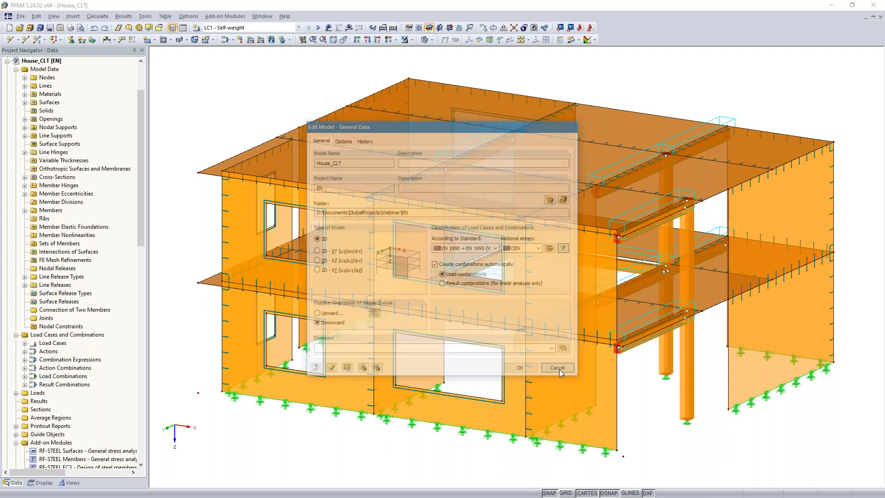
# Step: Examine the load cases, the ULS combination expression and its construction factors, and leave the load case settings unchanged
pyautogui.click(226, 40)
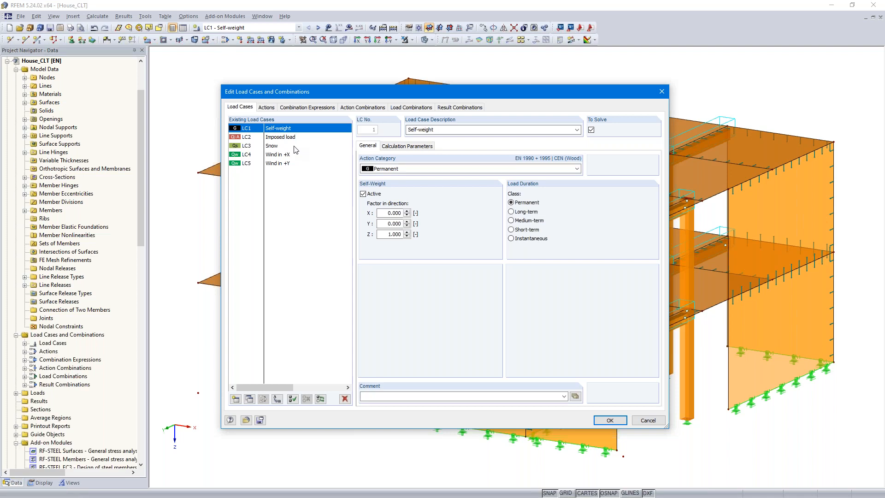
pyautogui.click(309, 107)
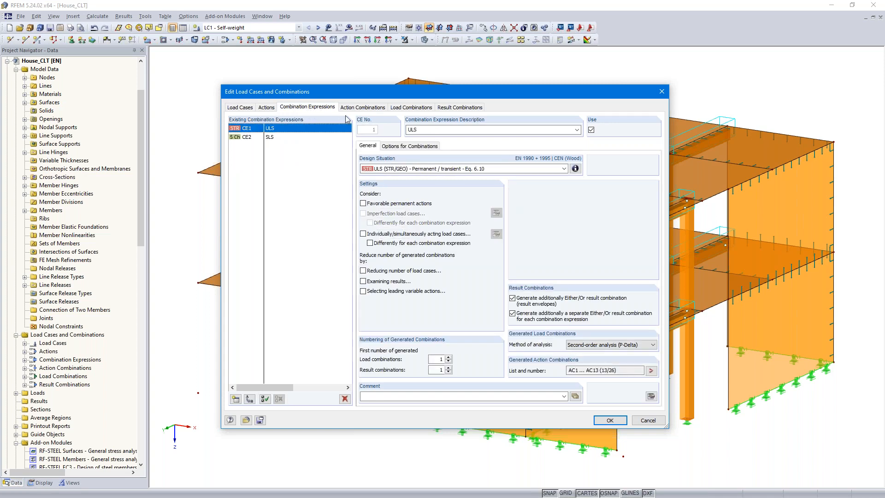
pyautogui.click(651, 397)
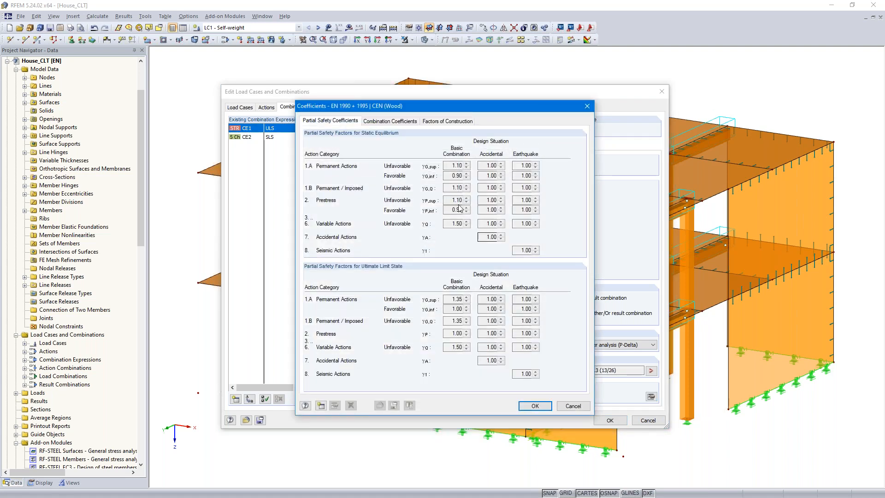
pyautogui.click(448, 122)
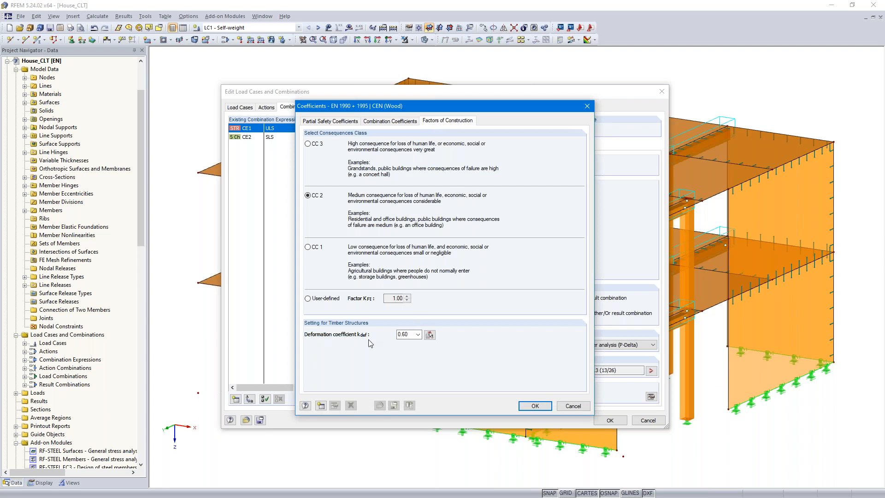
pyautogui.click(574, 406)
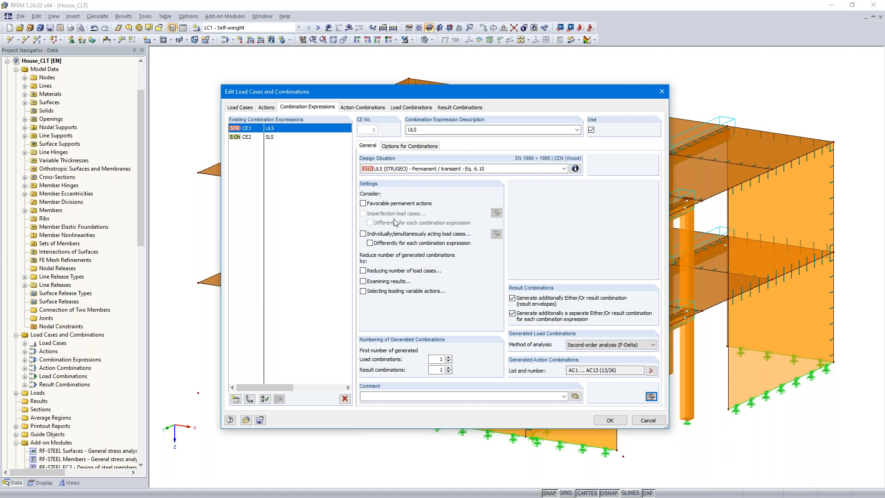
pyautogui.click(648, 421)
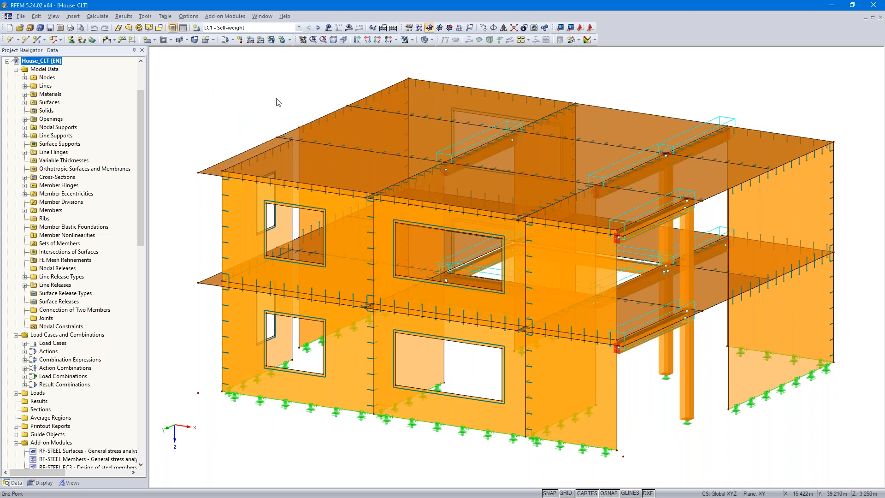
# Step: Examine the line hinges between the roof panels and at the wall connections of the CLT house
pyautogui.scroll(1, 355, 166)
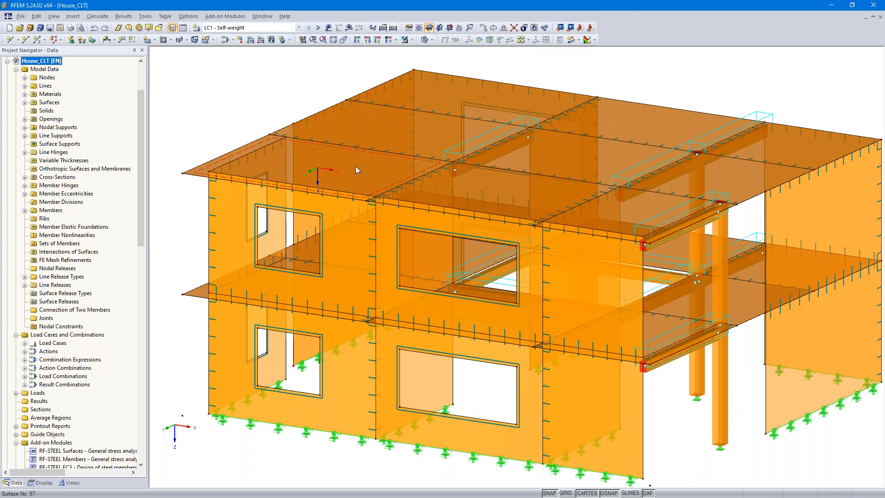
pyautogui.scroll(3, 356, 167)
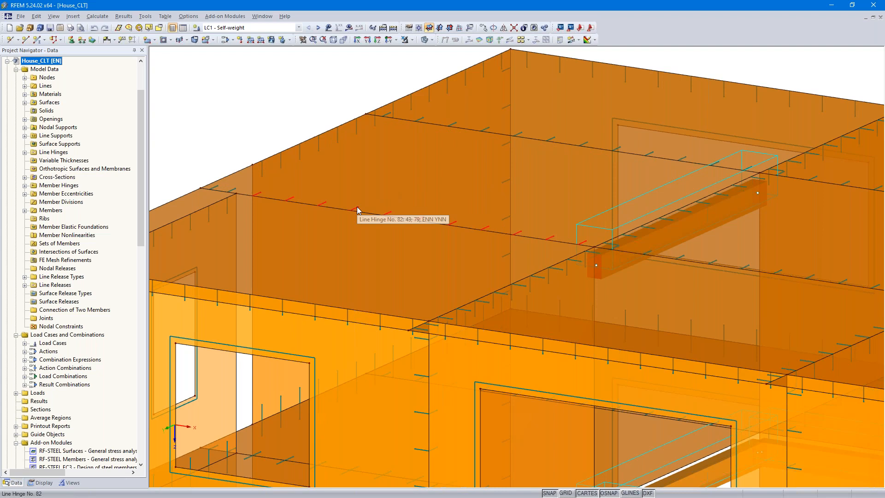
pyautogui.click(329, 207)
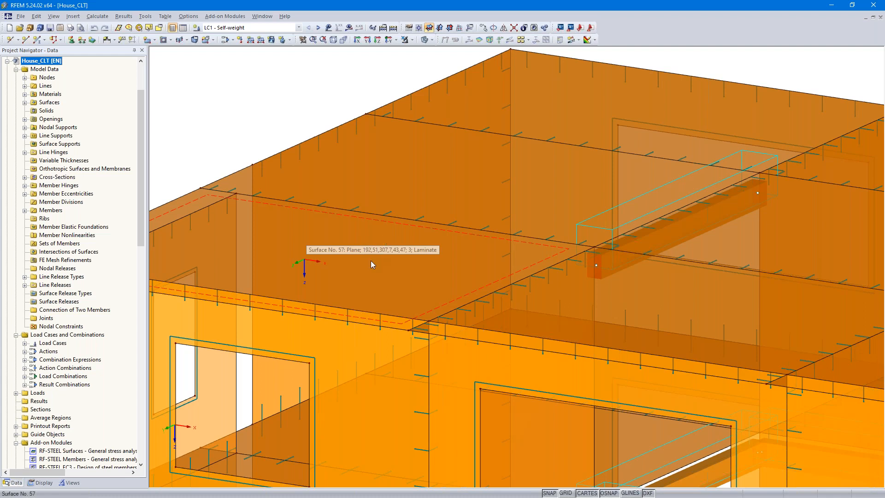
pyautogui.scroll(5, 437, 389)
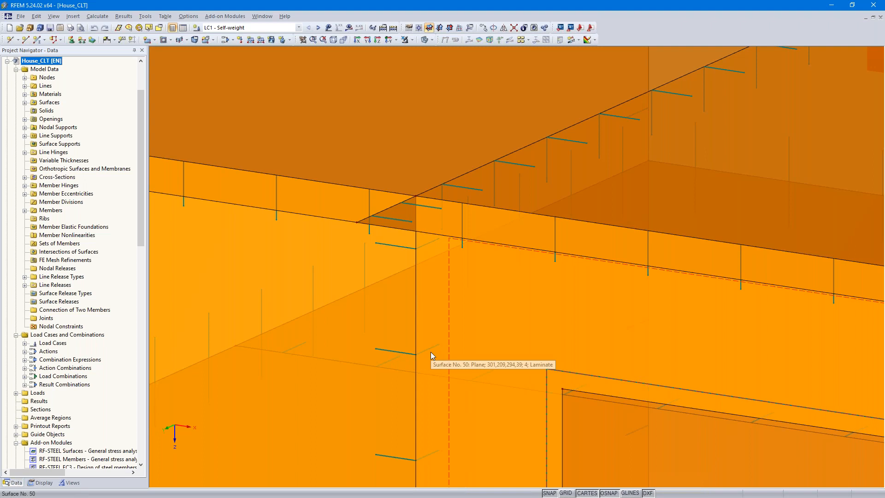
pyautogui.scroll(-5, 475, 339)
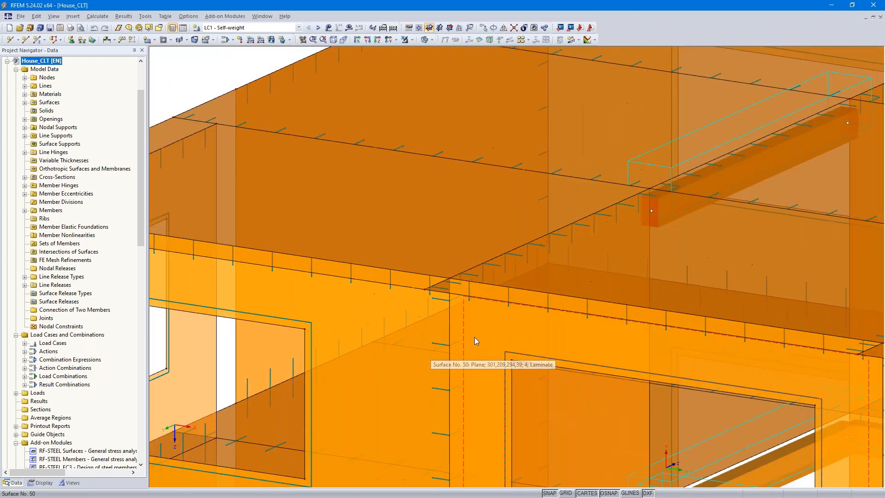
pyautogui.scroll(-4, 400, 355)
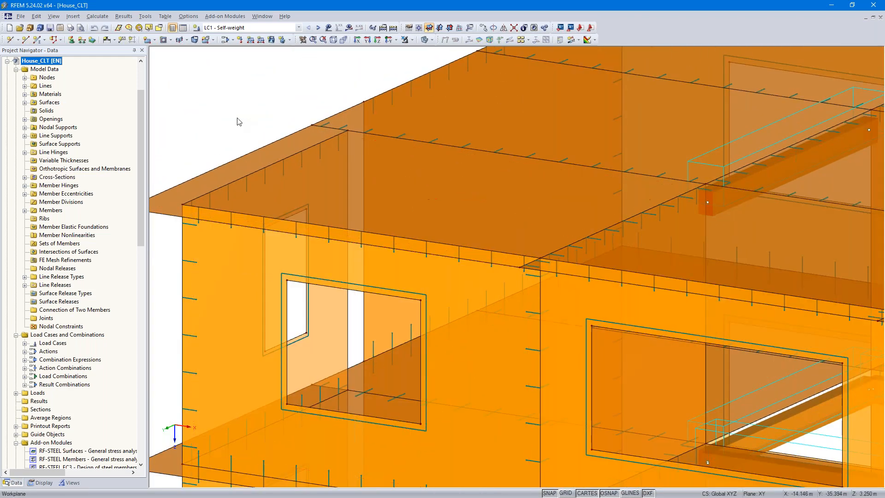
pyautogui.keyDown('ctrl'); pyautogui.moveTo(232, 121); pyautogui.dragTo(249, 172, button='middle'); pyautogui.keyUp('ctrl')
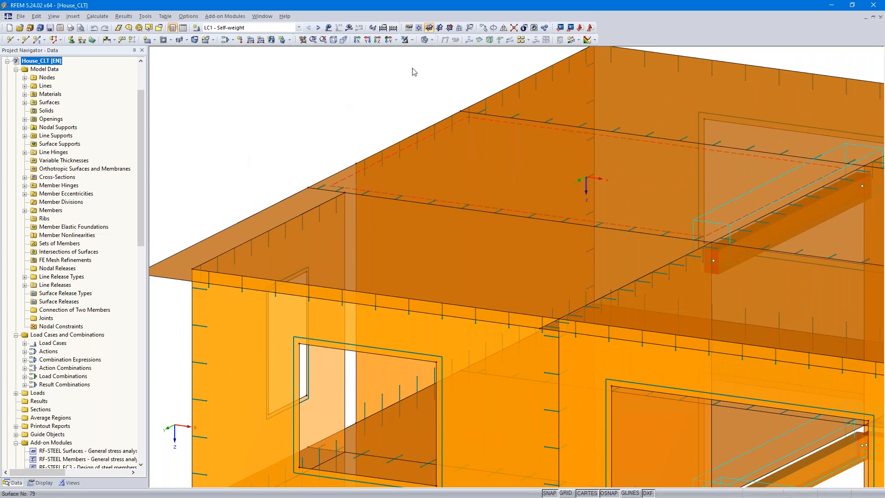
# Step: Review the global calculation parameters, including the plate bending theory, without changing them, and collapse the House_CLT data tree
pyautogui.click(383, 28)
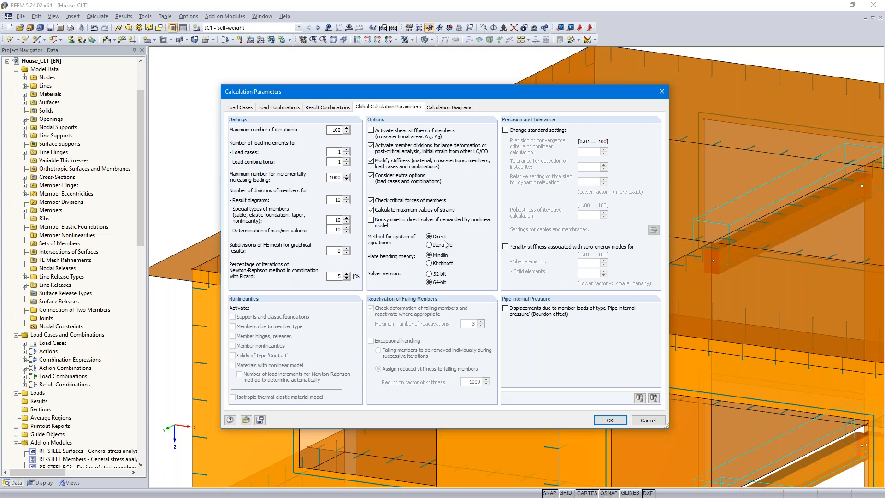
pyautogui.click(647, 421)
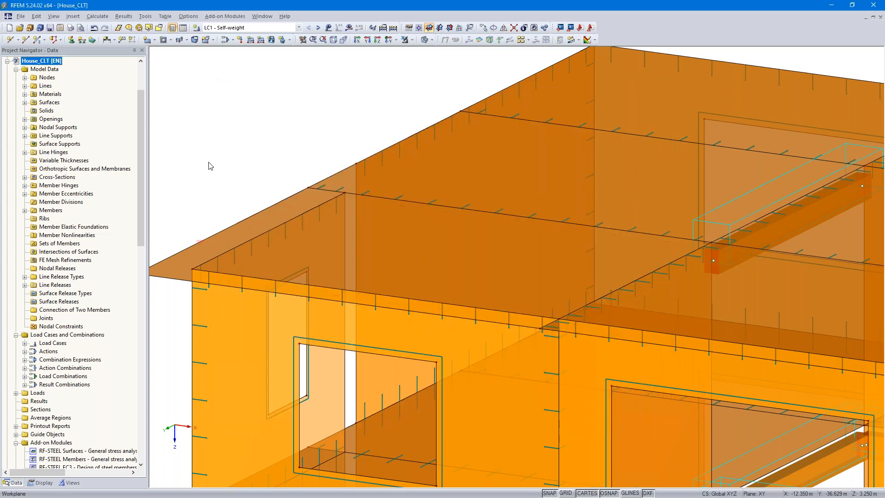
pyautogui.click(7, 62)
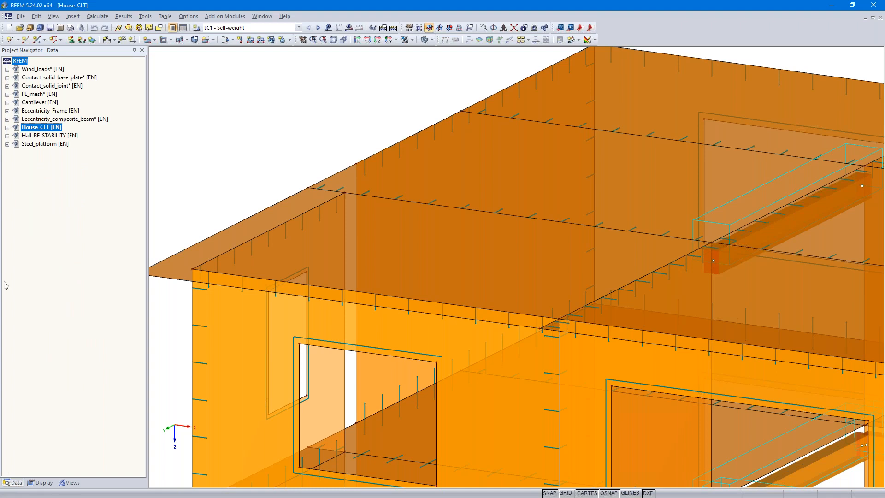
# Step: Switch to the Steel_structure model in RSTAB, calculate load case LC1 and dismiss the calculation messages
pyautogui.hotkey('alt', 'Tab')
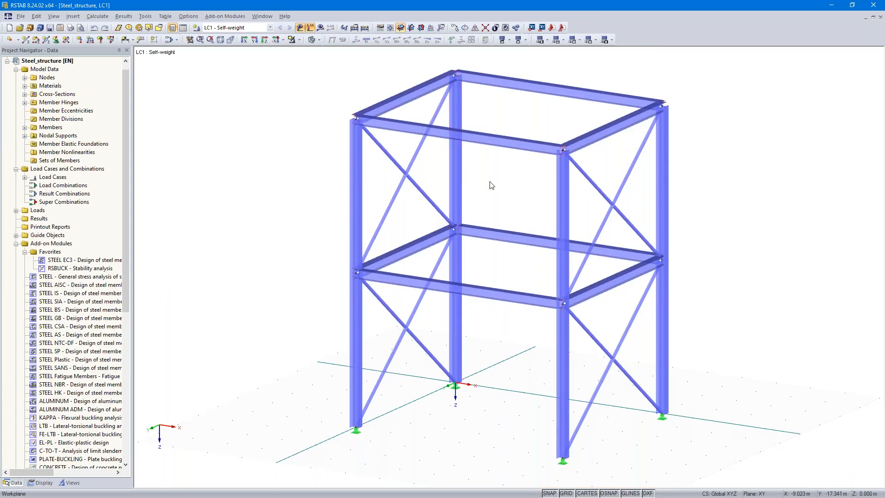
pyautogui.click(606, 190)
pyautogui.click(321, 27)
pyautogui.click(427, 268)
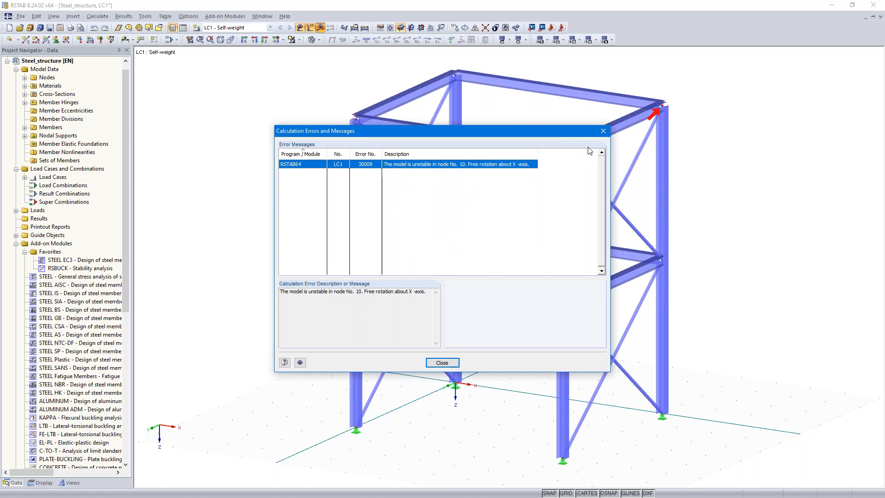
pyautogui.click(604, 133)
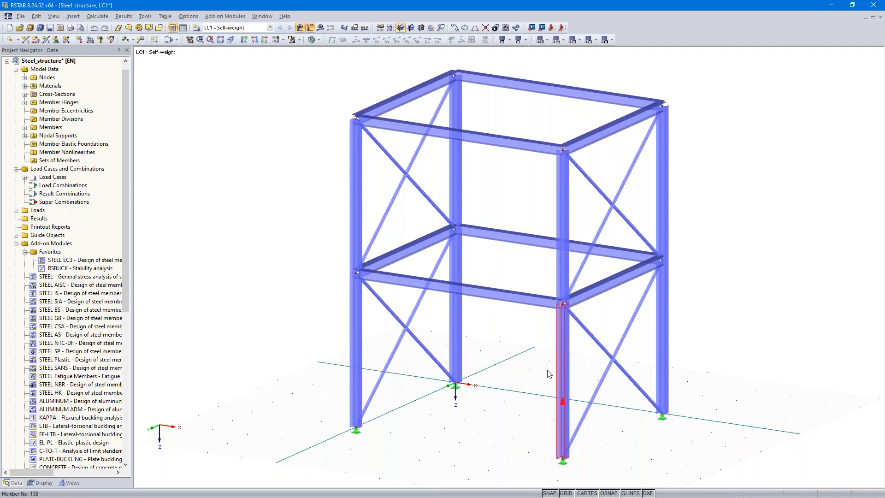
pyautogui.click(244, 40)
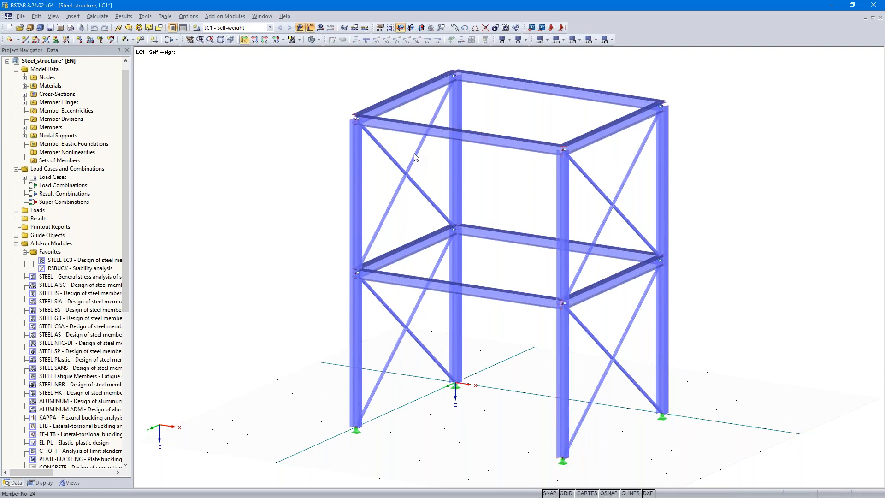
pyautogui.click(511, 199)
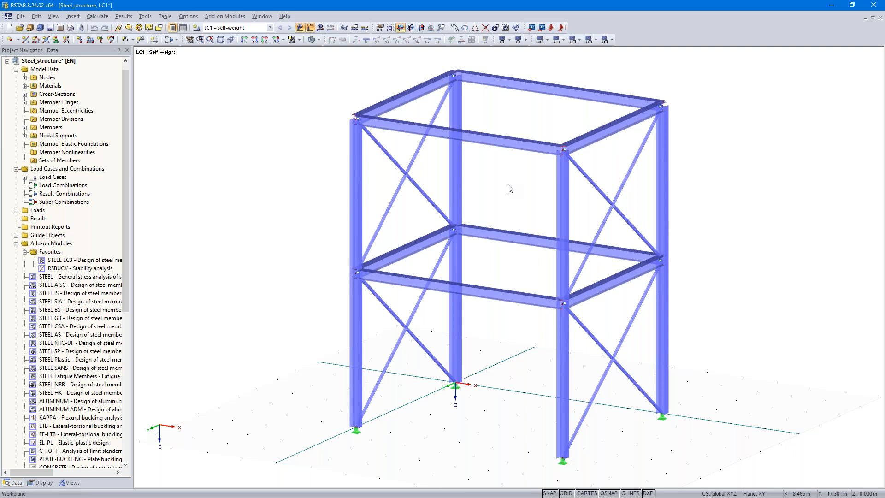
# Step: Activate exceptional handling of failing members in the global calculation parameters, removing them individually during successive iterations
pyautogui.click(355, 28)
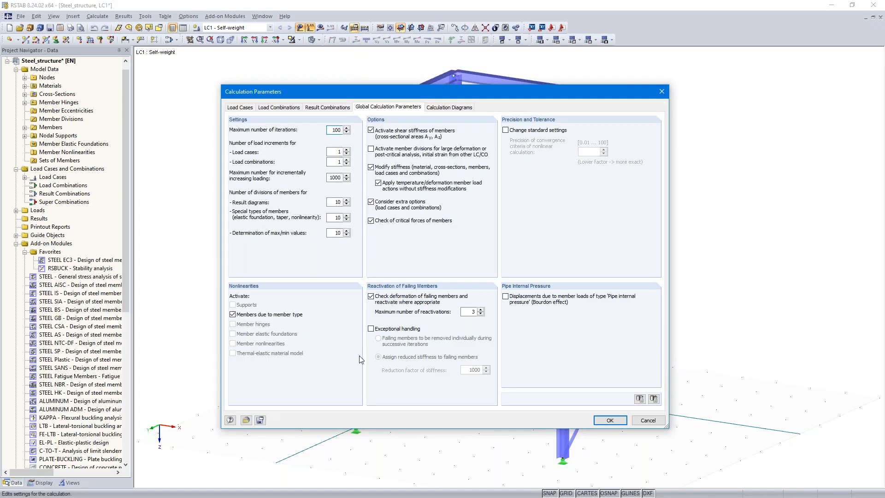
pyautogui.click(371, 329)
pyautogui.click(378, 339)
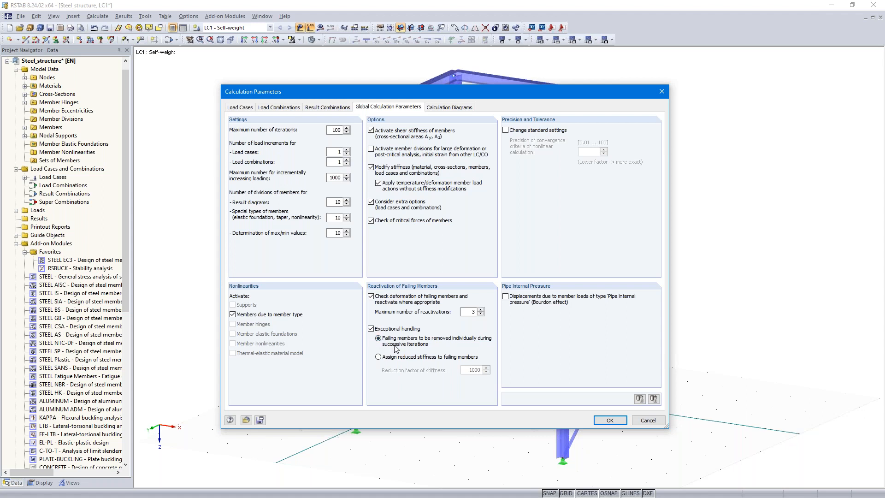
pyautogui.click(608, 418)
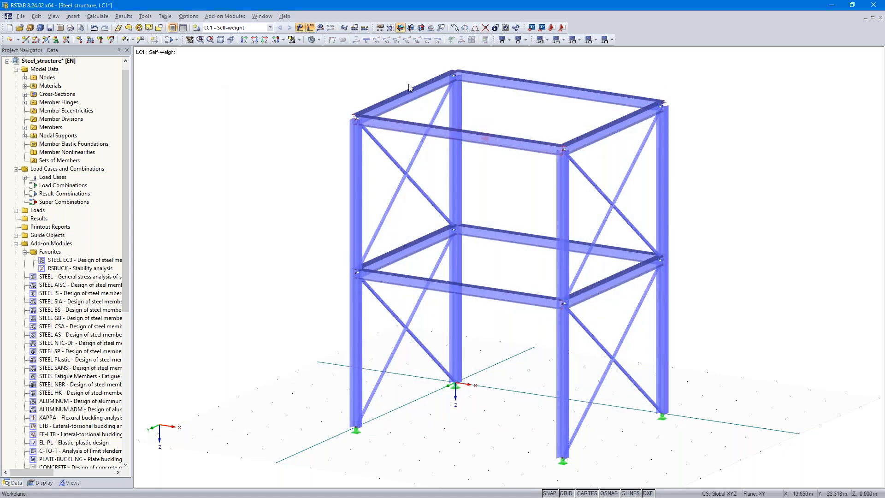
# Step: Switch the exceptional handling to assigning reduced stiffness to failing members, with a reduction factor of 1000, and accept deleting the results
pyautogui.click(364, 27)
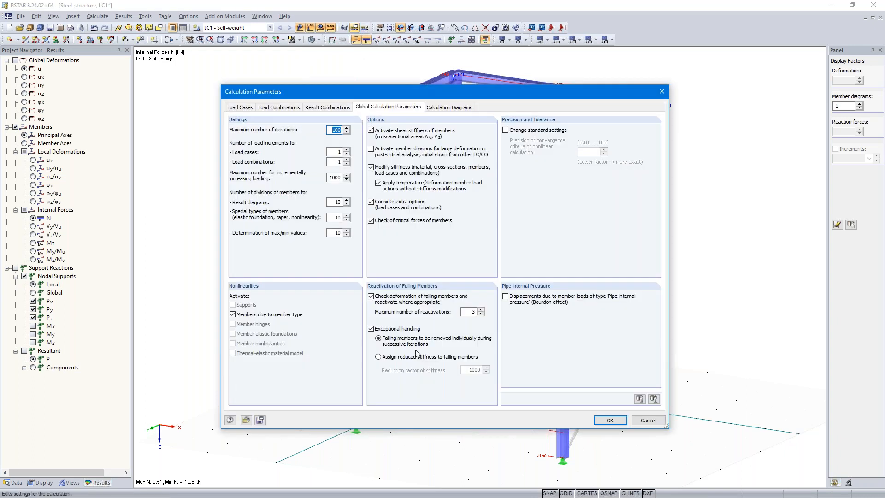
pyautogui.click(378, 357)
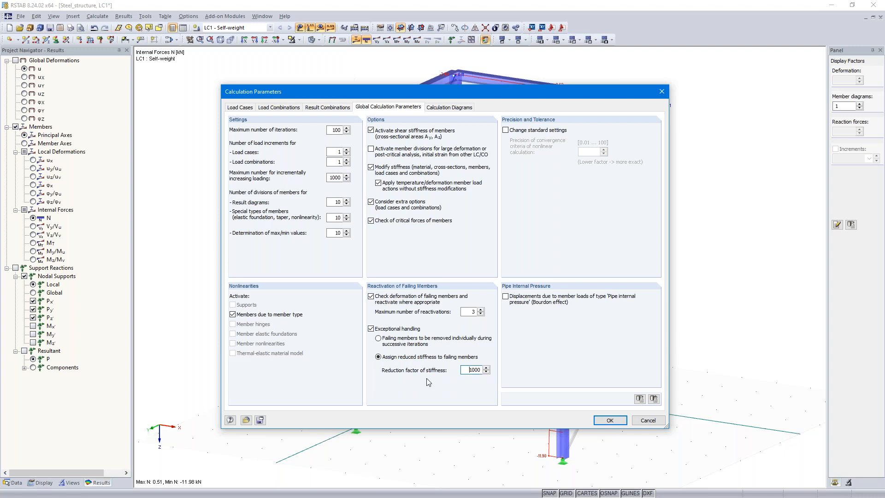
pyautogui.click(610, 420)
pyautogui.click(428, 280)
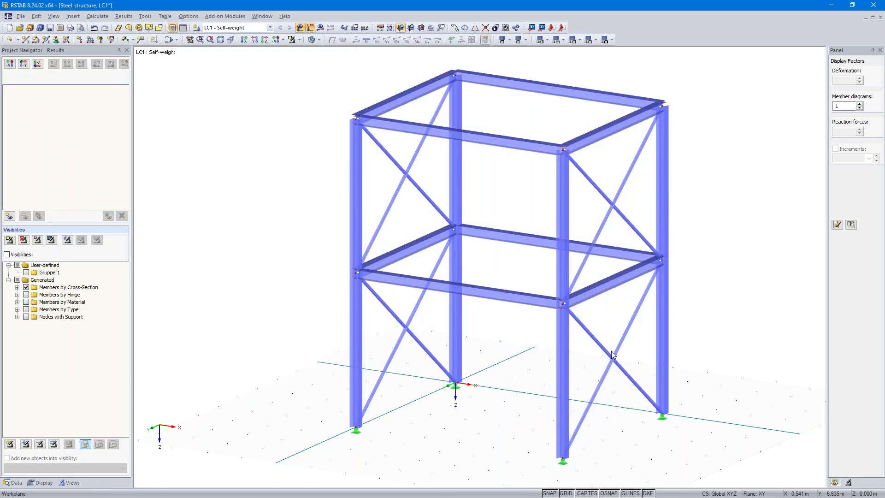
# Step: Calculate load case LC1 and examine the axial force diagram of an upper diagonal brace
pyautogui.click(320, 27)
pyautogui.click(426, 267)
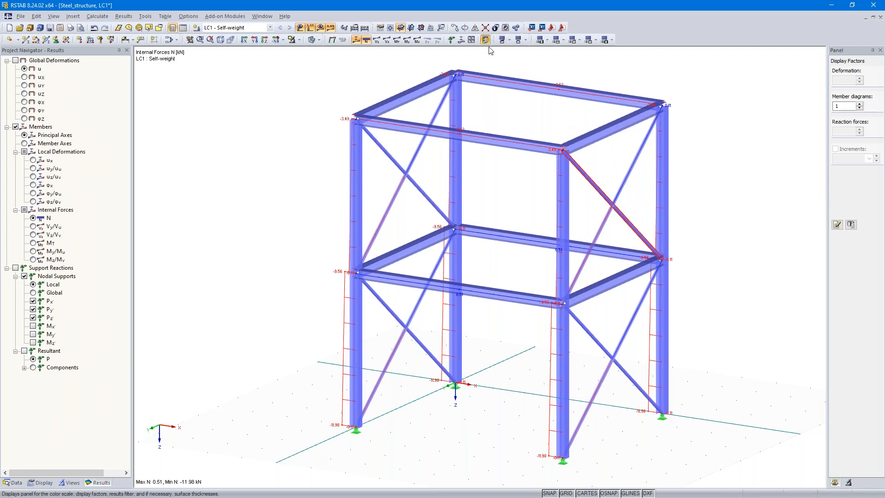
pyautogui.click(461, 41)
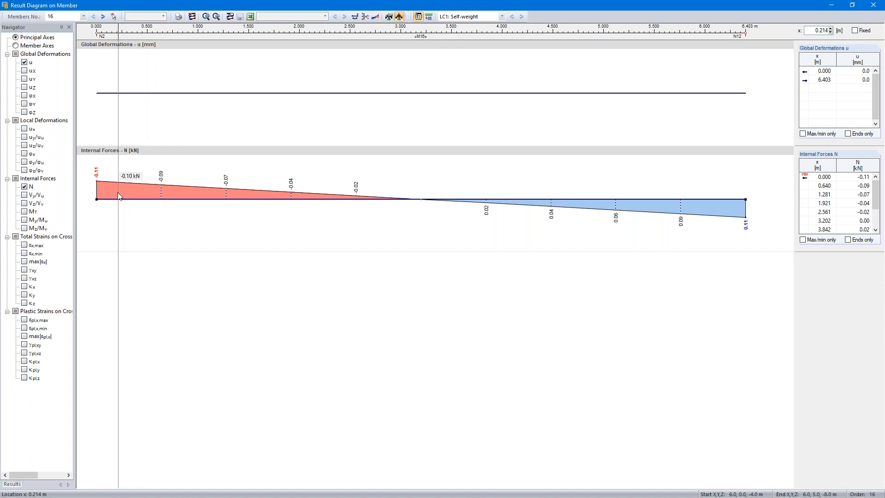
pyautogui.click(874, 5)
# Step: Deactivate the exceptional handling of failing members in the global calculation parameters and accept deleting the results
pyautogui.click(356, 28)
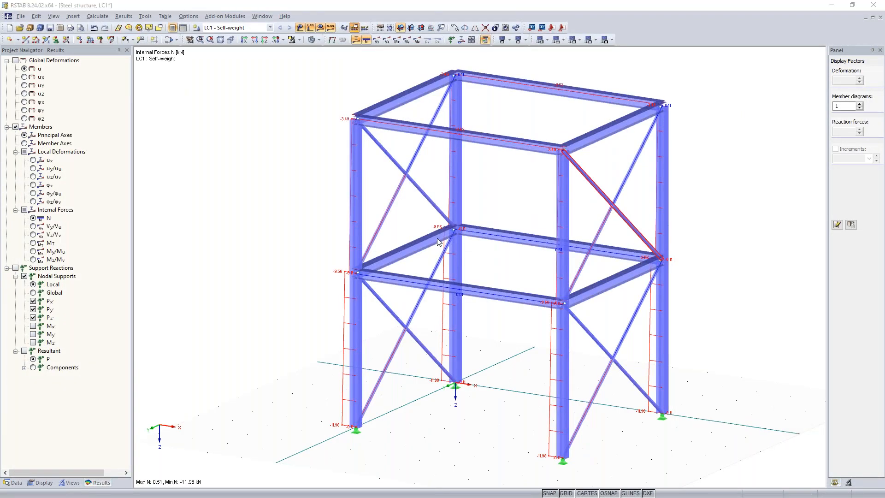
pyautogui.click(371, 329)
pyautogui.click(615, 421)
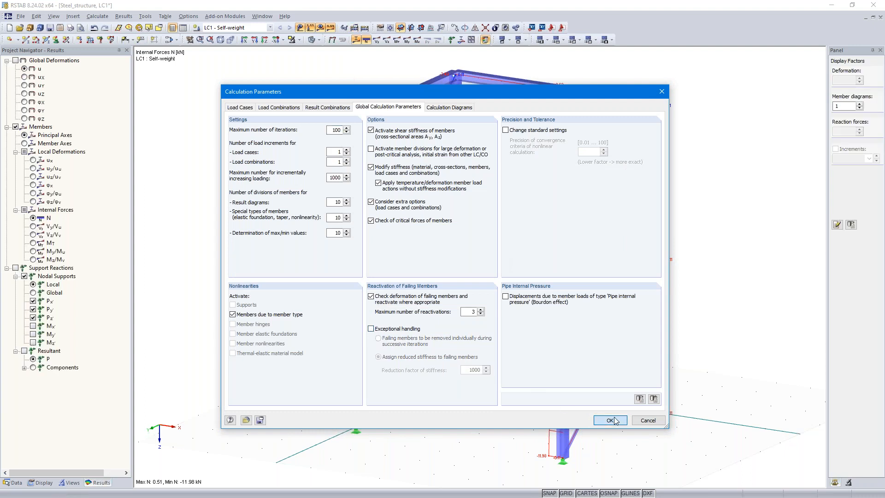
pyautogui.click(429, 280)
# Step: Apply a nodal load of 0.1 kN in the global Y direction to the two top corner nodes on one side of the frame
pyautogui.keyDown('ctrl'); pyautogui.moveTo(653, 237); pyautogui.dragTo(626, 220, button='middle'); pyautogui.keyUp('ctrl')
pyautogui.moveTo(679, 186); pyautogui.dragTo(594, 224, button='middle')
pyautogui.scroll(2, 514, 202)
pyautogui.scroll(1, 519, 208)
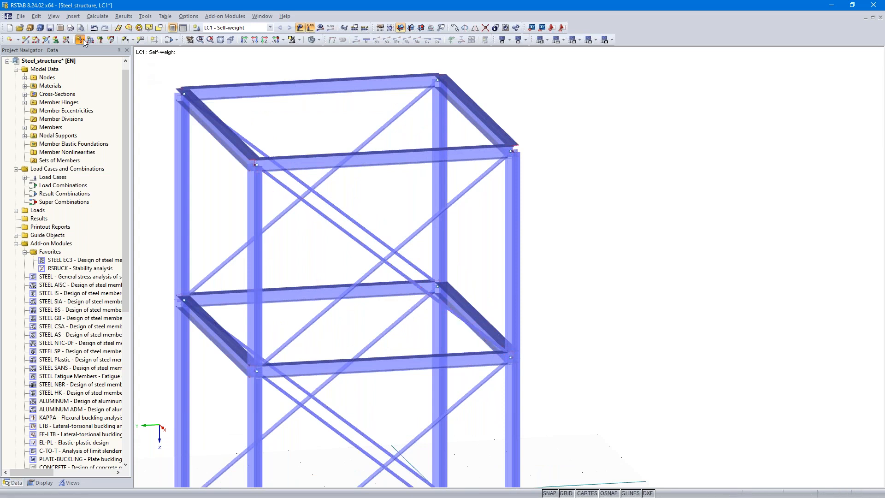
pyautogui.doubleClick(385, 156)
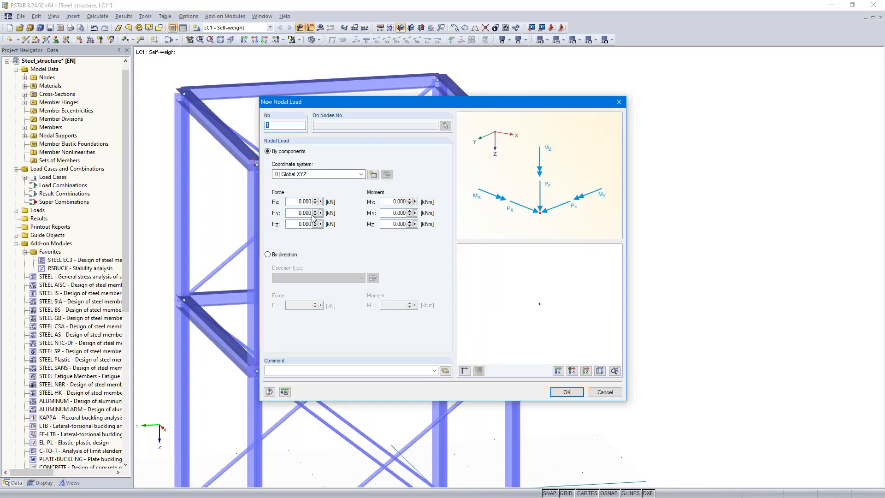
pyautogui.doubleClick(307, 212)
pyautogui.write('.1')
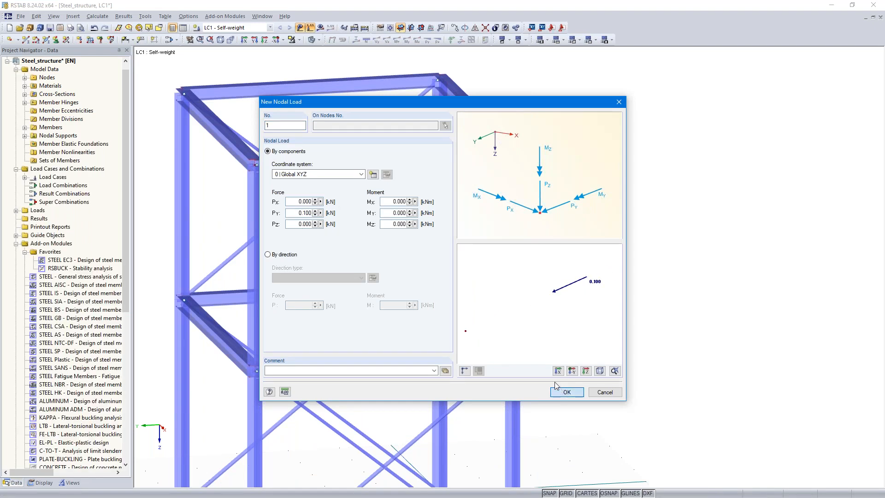
pyautogui.click(563, 392)
pyautogui.click(513, 152)
pyautogui.click(438, 79)
# Step: Calculate load case LC1 with the horizontal nodal loads and examine the axial forces in the upper bracing
pyautogui.click(320, 27)
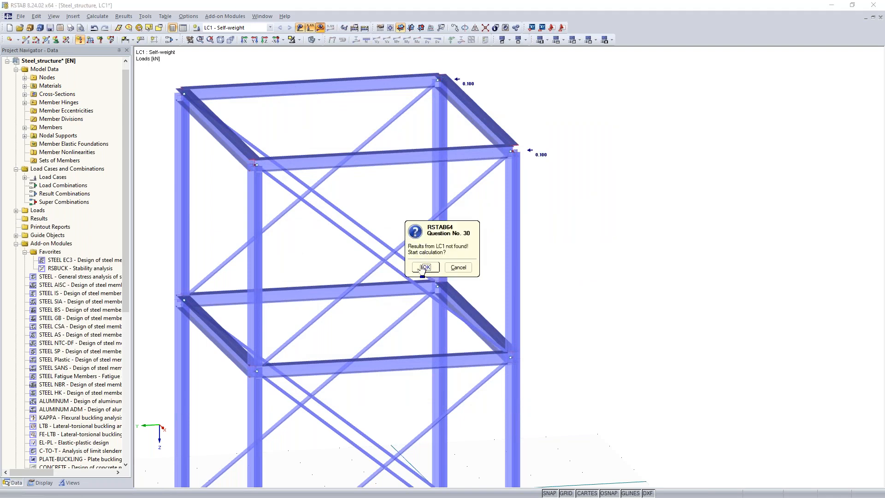
pyautogui.click(426, 268)
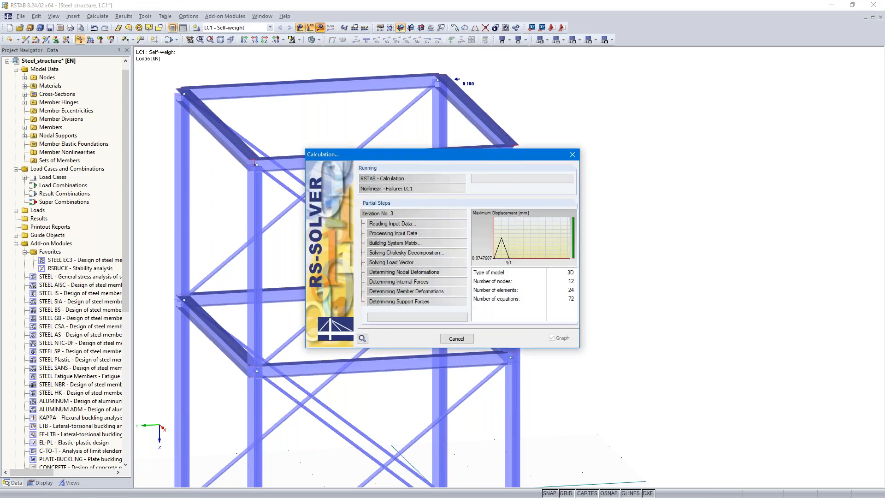
pyautogui.keyDown('ctrl'); pyautogui.moveTo(615, 310); pyautogui.dragTo(519, 283, button='middle'); pyautogui.keyUp('ctrl')
pyautogui.scroll(4, 526, 239)
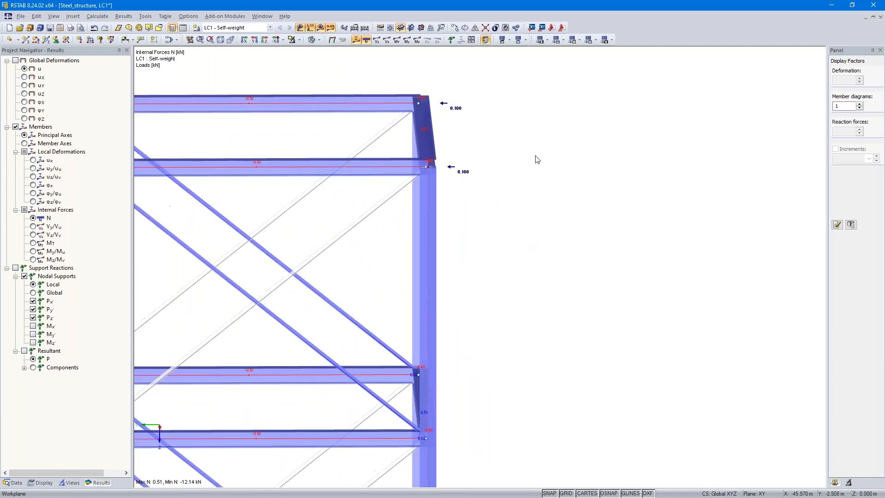
# Step: Delete the two horizontal nodal loads at the top corners of the frame
pyautogui.moveTo(507, 79); pyautogui.dragTo(447, 203)
pyautogui.press('Delete')
pyautogui.scroll(-4, 477, 290)
pyautogui.scroll(5, 479, 289)
pyautogui.keyDown('ctrl'); pyautogui.moveTo(482, 290); pyautogui.dragTo(538, 239, button='middle'); pyautogui.keyUp('ctrl')
pyautogui.scroll(3, 572, 252)
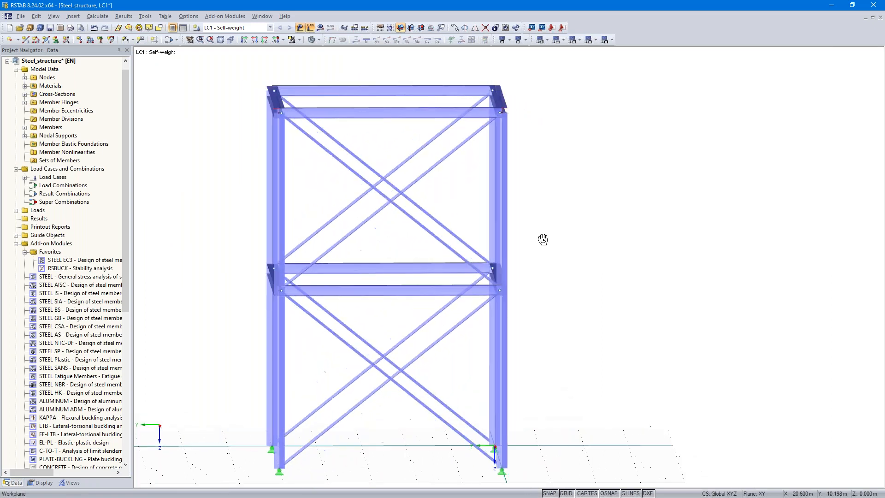
# Step: Apply an initial prestress member load of 1 kN to the diagonal braces on both storeys
pyautogui.click(91, 41)
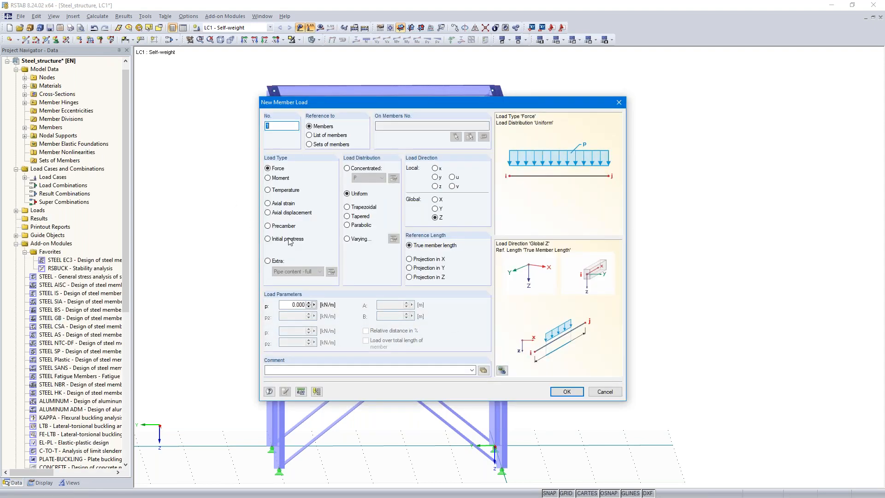
pyautogui.click(268, 239)
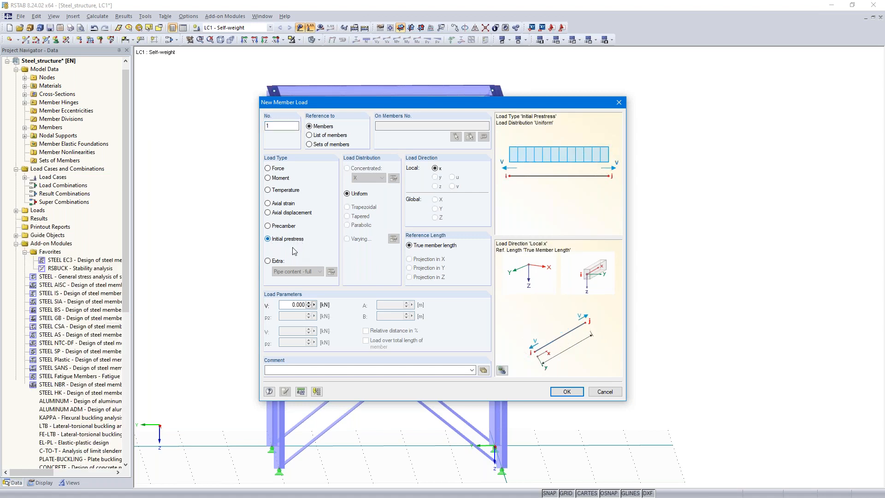
pyautogui.doubleClick(289, 306)
pyautogui.write('1')
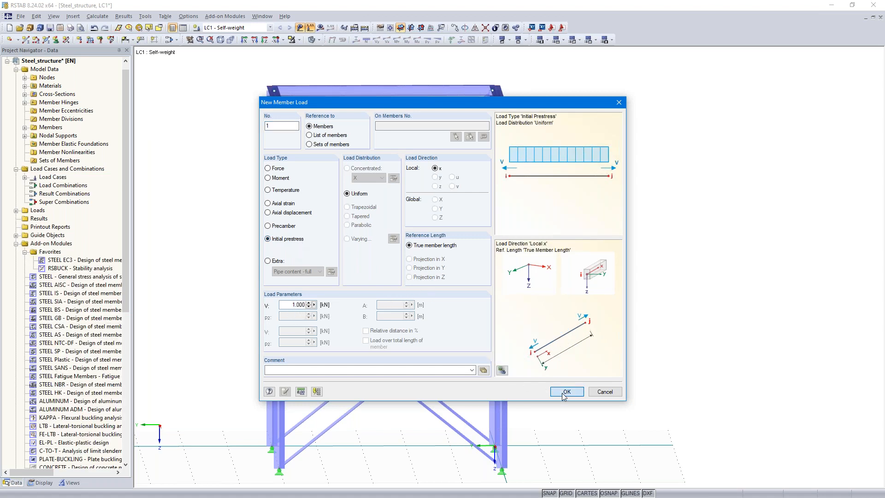
pyautogui.click(567, 392)
pyautogui.moveTo(381, 135); pyautogui.dragTo(353, 236)
pyautogui.moveTo(397, 323); pyautogui.dragTo(360, 410)
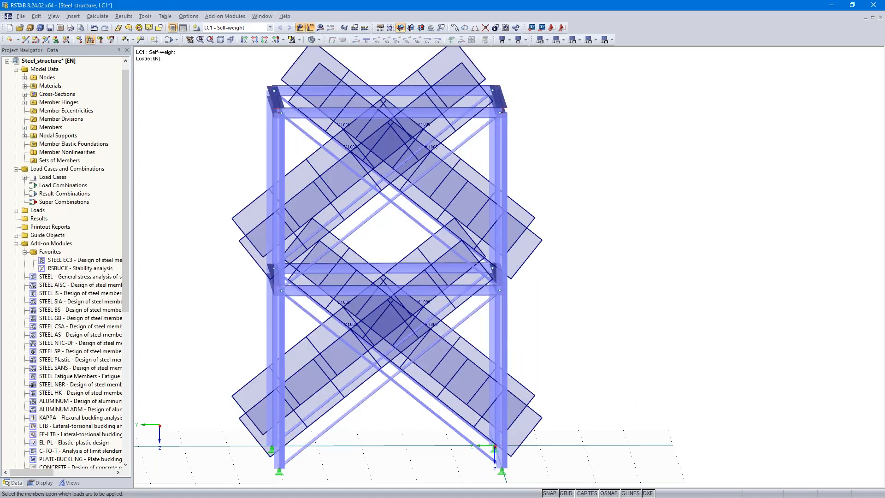
# Step: Calculate load case LC1 with the prestressed braces and examine the axial forces
pyautogui.click(320, 27)
pyautogui.click(426, 268)
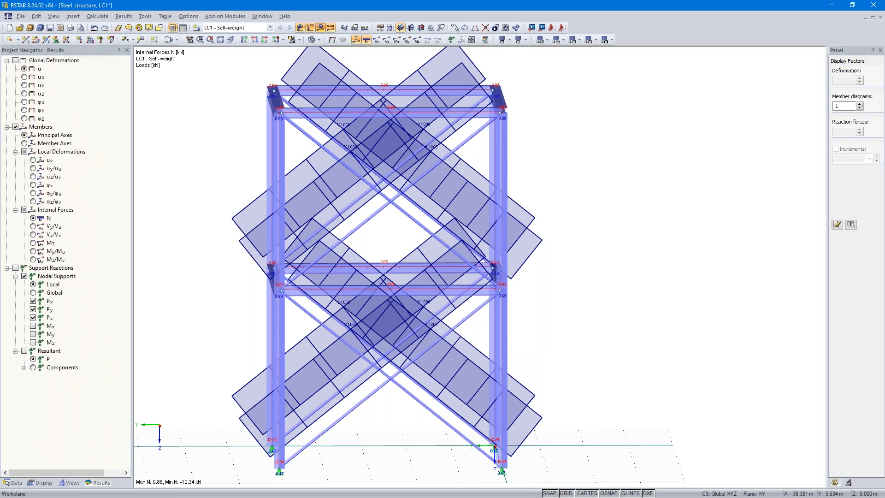
pyautogui.keyDown('ctrl'); pyautogui.moveTo(201, 312); pyautogui.dragTo(316, 315, button='middle'); pyautogui.keyUp('ctrl')
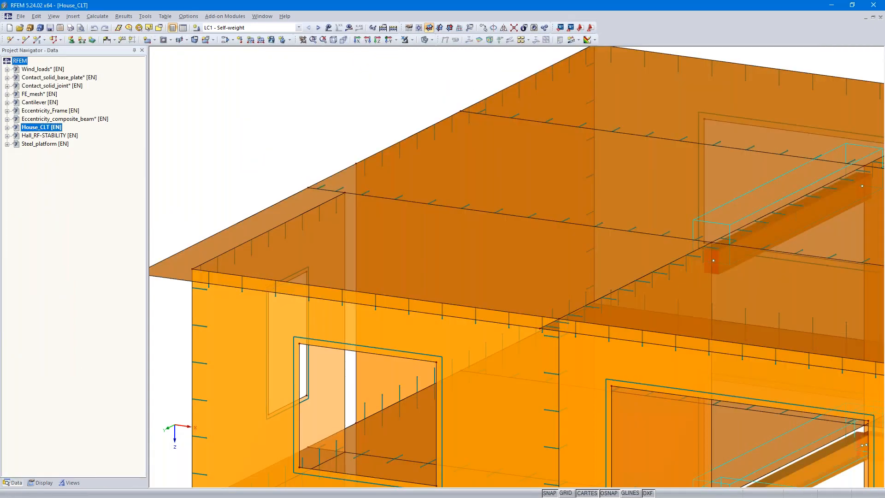
# Step: Switch back to RFEM, activate the Hall_RF-STABILITY model, and display its LC1 loads briefly before hiding them
pyautogui.doubleClick(51, 136)
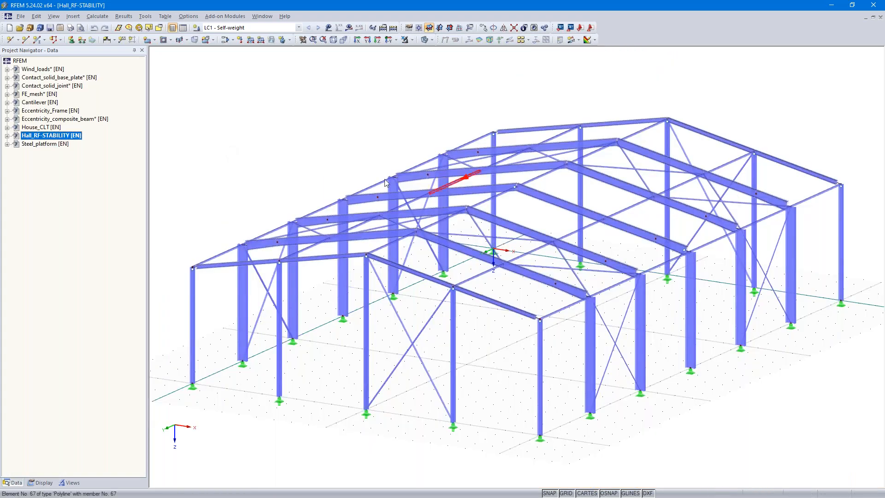
pyautogui.moveTo(341, 144)
pyautogui.keyDown('ctrl'); pyautogui.mouseDown(button='middle')
pyautogui.moveTo(328, 168)
pyautogui.moveTo(346, 125)
pyautogui.moveTo(336, 157)
pyautogui.mouseUp(button='middle'); pyautogui.keyUp('ctrl')
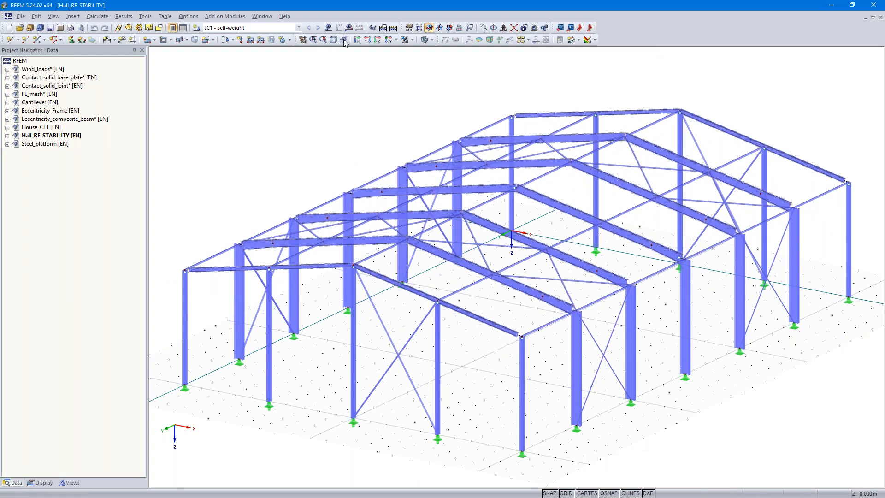
pyautogui.click(329, 28)
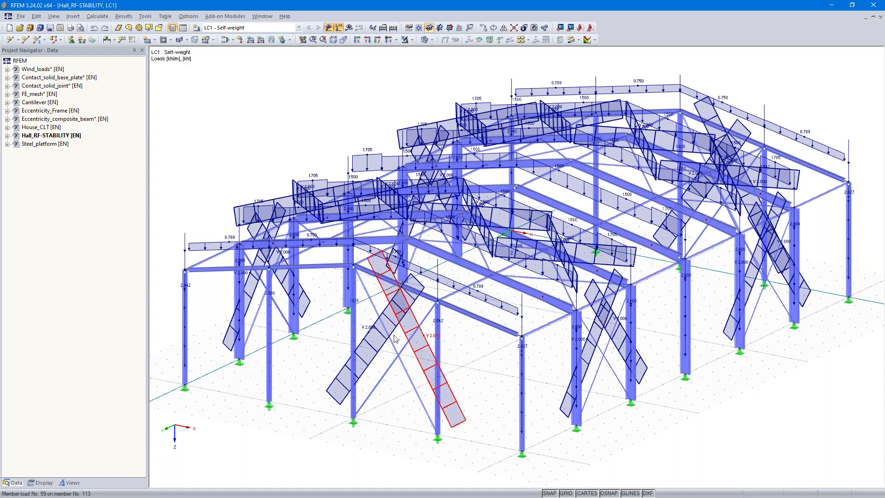
pyautogui.click(339, 27)
# Step: Try to calculate load case LC1 of the hall, read the calculation message and close it
pyautogui.click(349, 28)
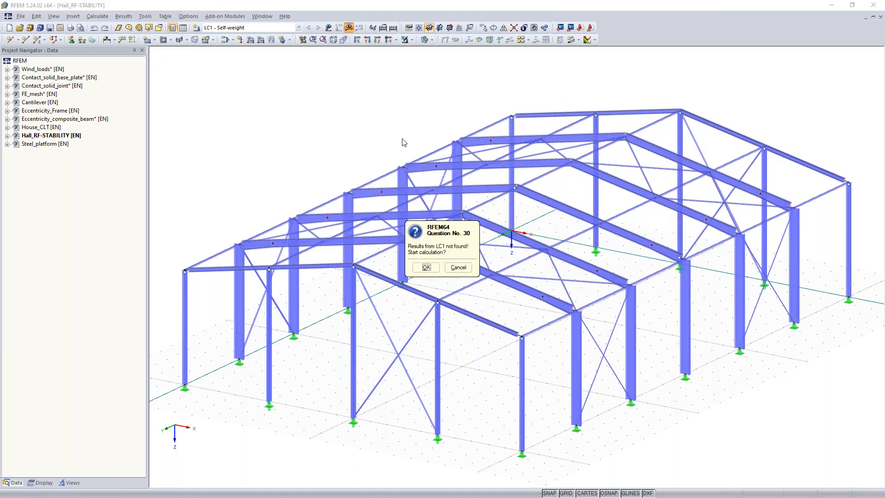
pyautogui.click(423, 267)
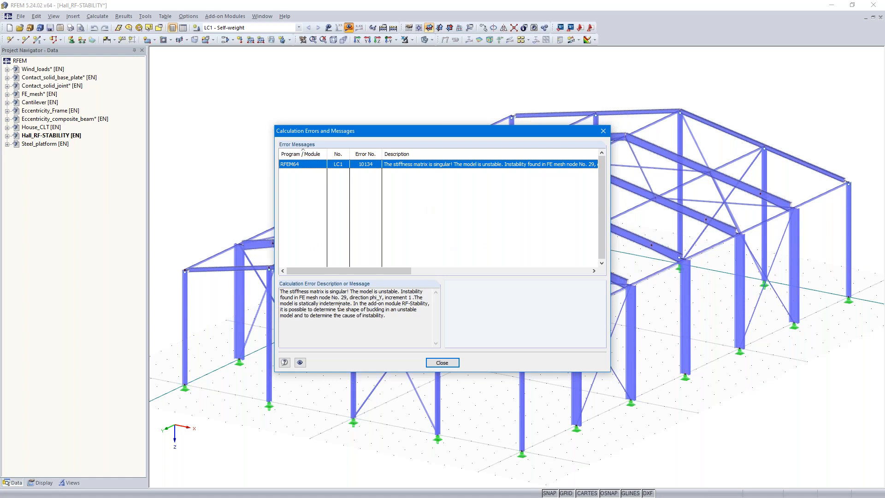
pyautogui.click(443, 364)
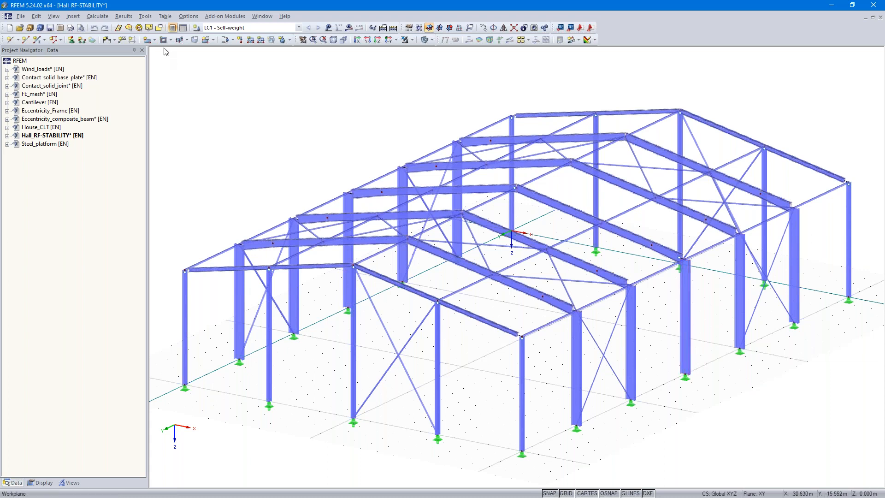
# Step: Check the hall model for identical nodes using a tolerance of 0.0050 m, and close the check
pyautogui.click(145, 17)
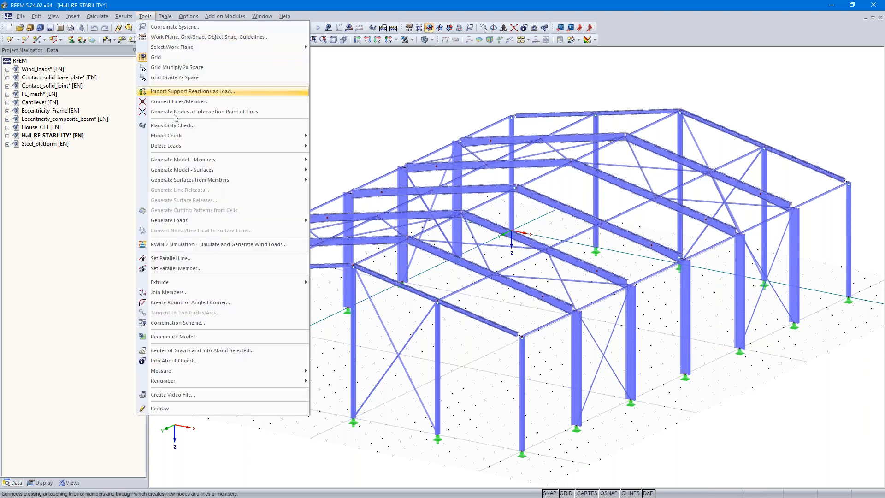
pyautogui.moveTo(190, 140)
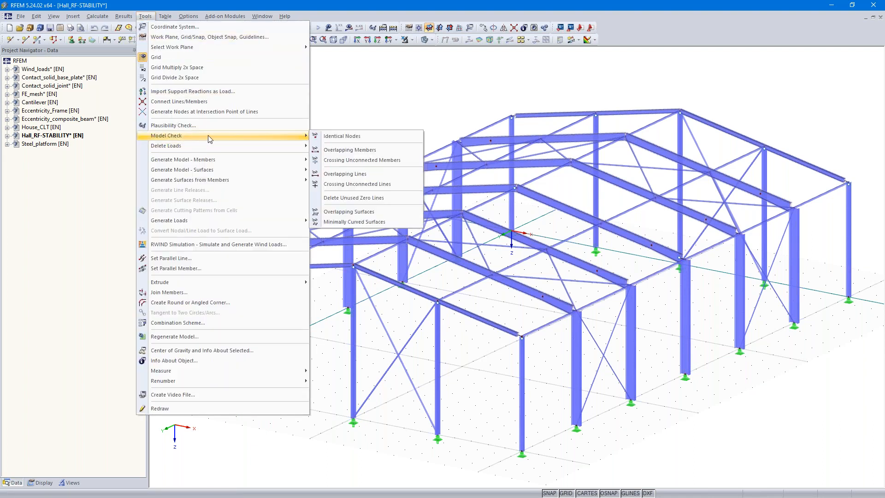
pyautogui.click(349, 135)
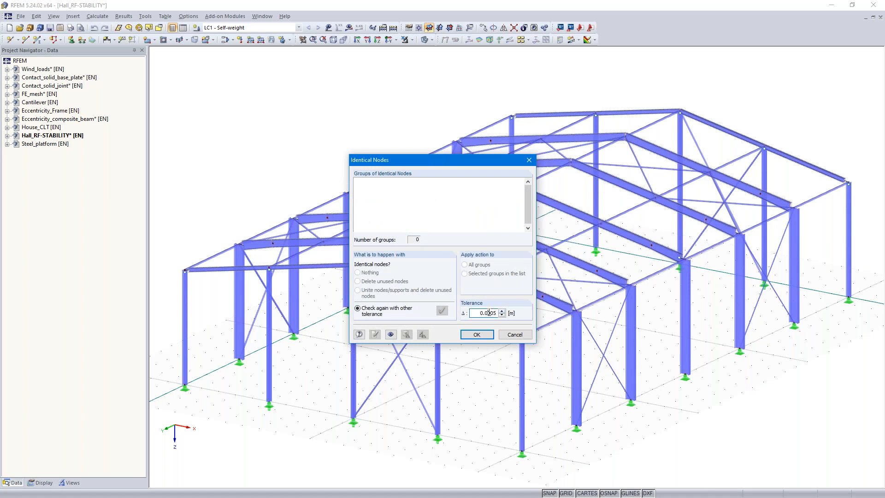
pyautogui.press('BackSpace')
pyautogui.click(441, 313)
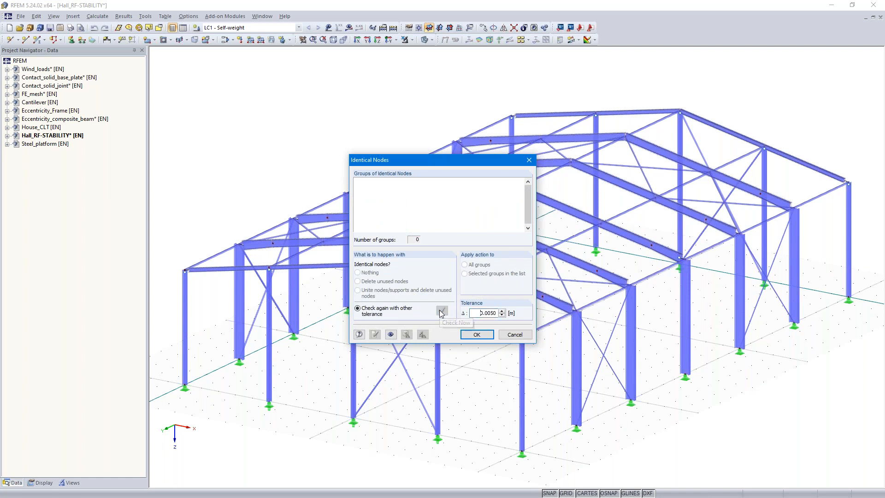
pyautogui.click(514, 335)
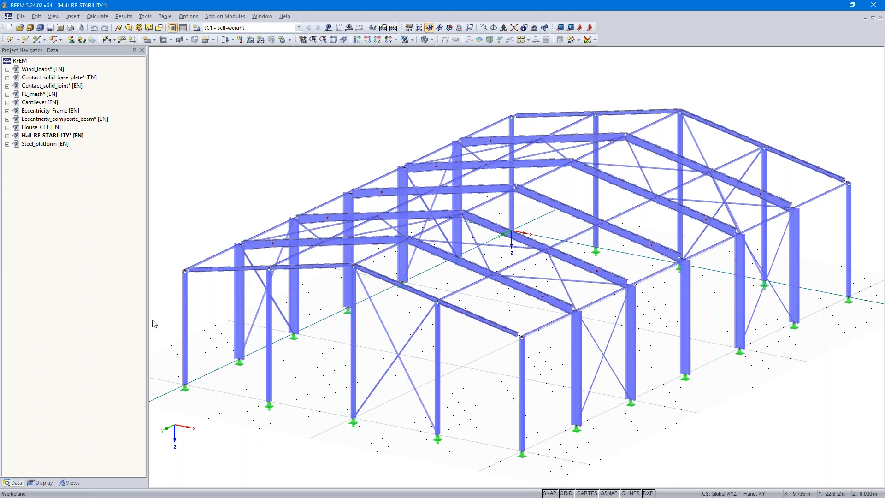
# Step: Run an RF-STABILITY analysis with eigenvector determination for the unstable model activated, and display the eigenvector graphically
pyautogui.click(227, 18)
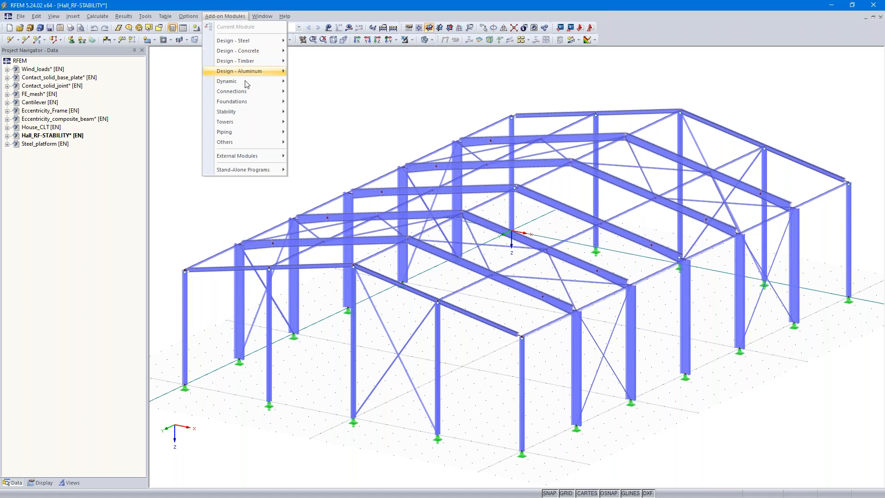
pyautogui.moveTo(261, 115)
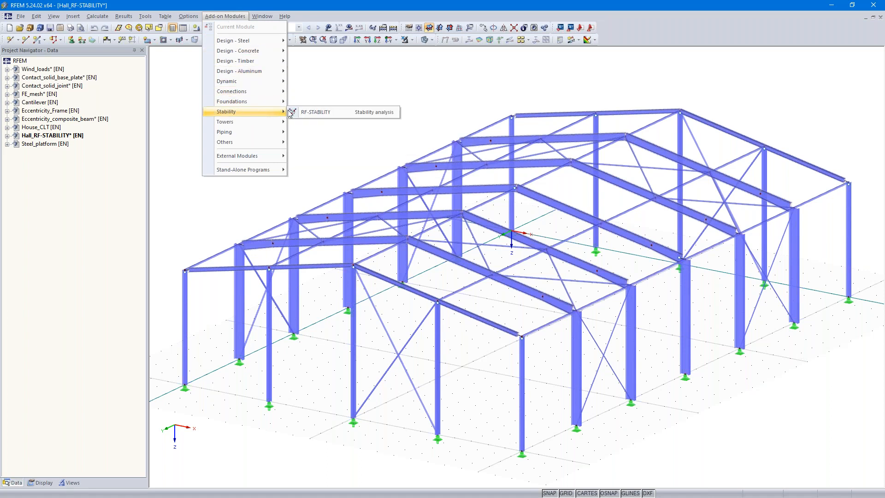
pyautogui.click(316, 112)
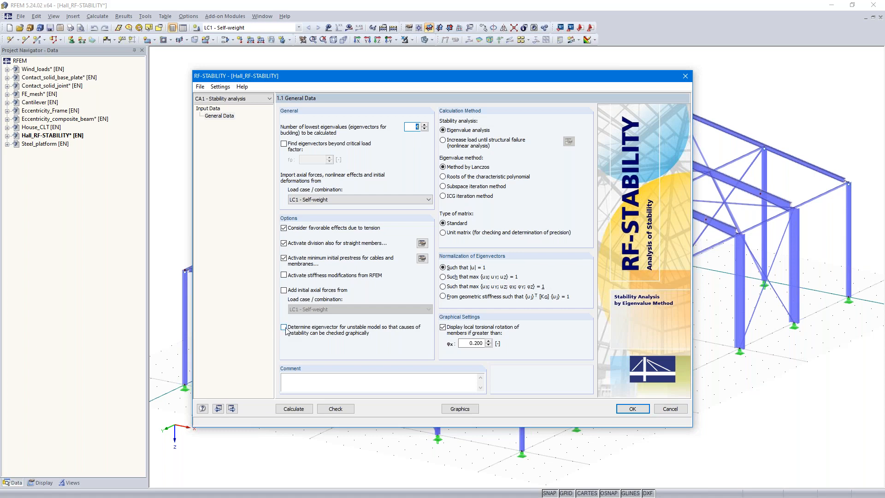
pyautogui.click(284, 328)
pyautogui.click(294, 410)
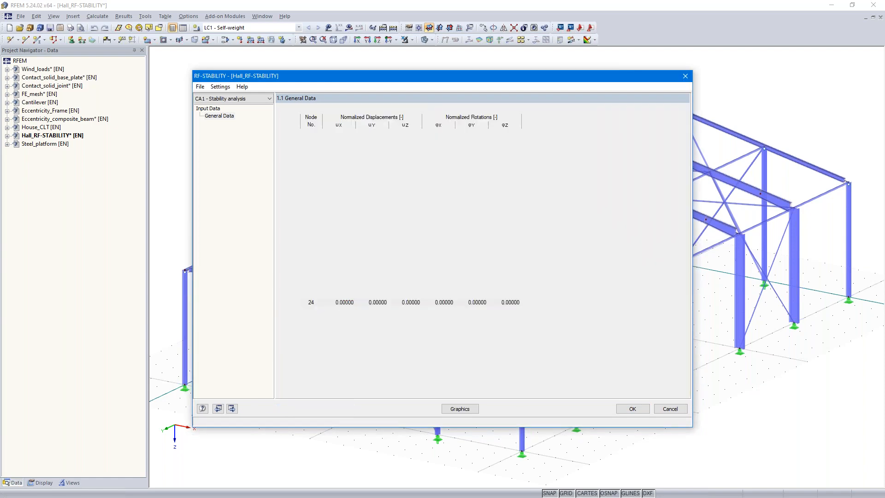
pyautogui.click(457, 410)
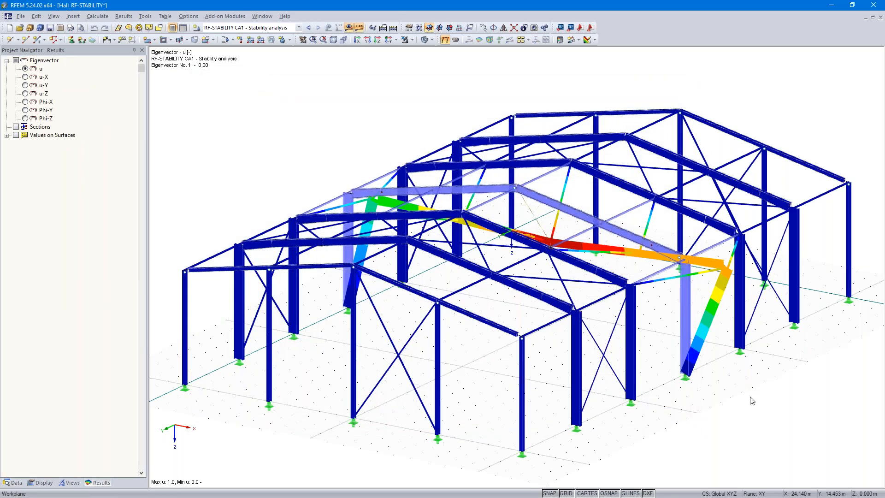
# Step: Remove the member end hinge at the ridge from rafter member No. 29 of the unstable frame, accepting the deletion of results
pyautogui.keyDown('ctrl'); pyautogui.moveTo(659, 391); pyautogui.dragTo(505, 350, button='middle'); pyautogui.keyUp('ctrl')
pyautogui.keyDown('ctrl'); pyautogui.moveTo(504, 415); pyautogui.dragTo(708, 410, button='middle'); pyautogui.keyUp('ctrl')
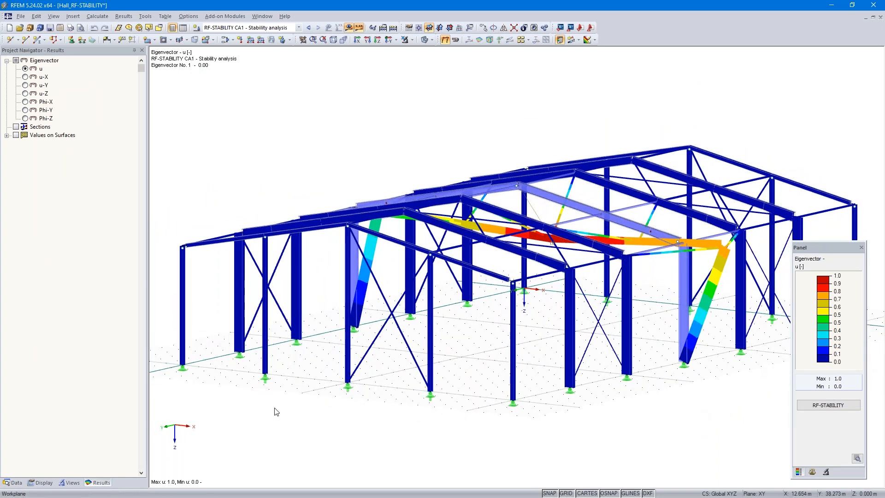
pyautogui.scroll(2, 624, 353)
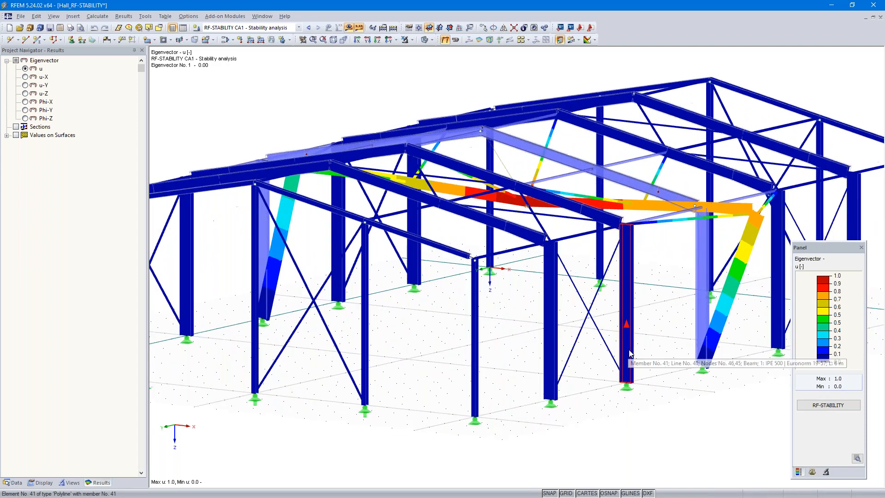
pyautogui.scroll(3, 621, 202)
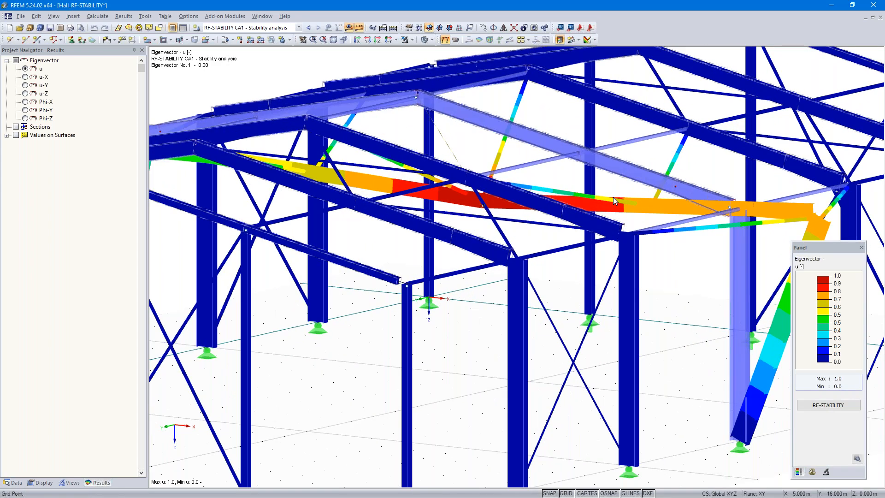
pyautogui.keyDown('ctrl'); pyautogui.moveTo(589, 198); pyautogui.dragTo(549, 295, button='middle'); pyautogui.keyUp('ctrl')
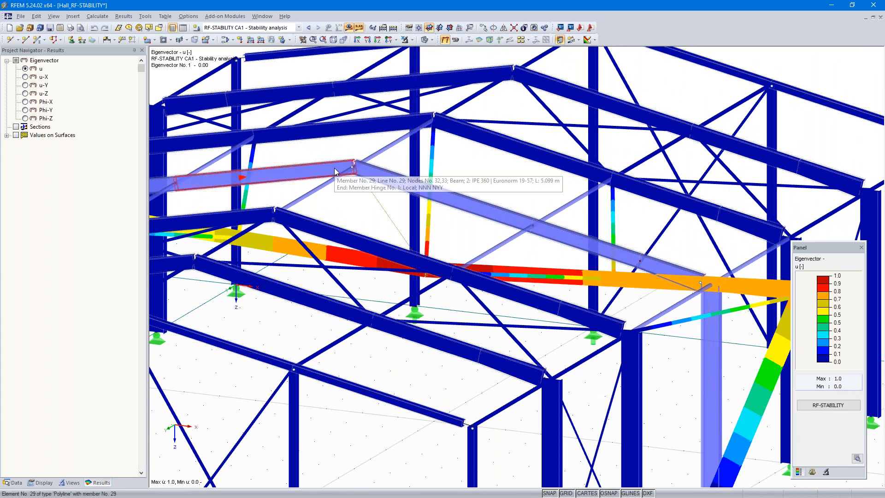
pyautogui.doubleClick(364, 198)
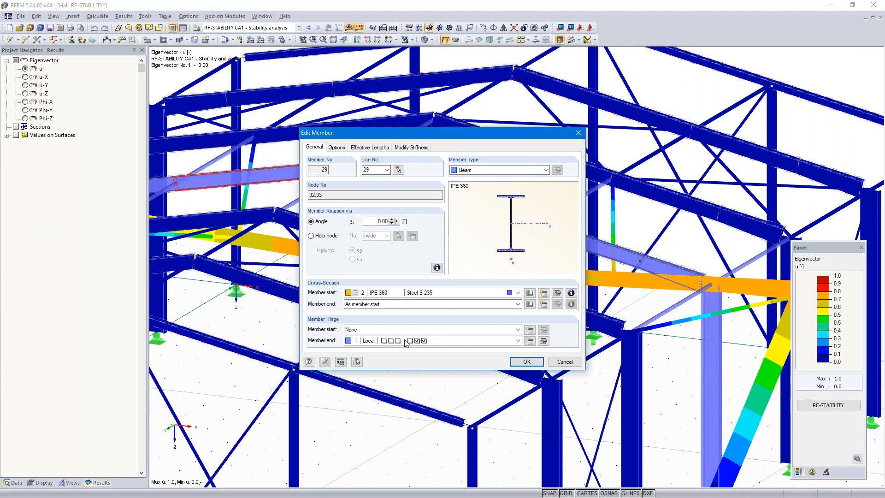
pyautogui.click(458, 341)
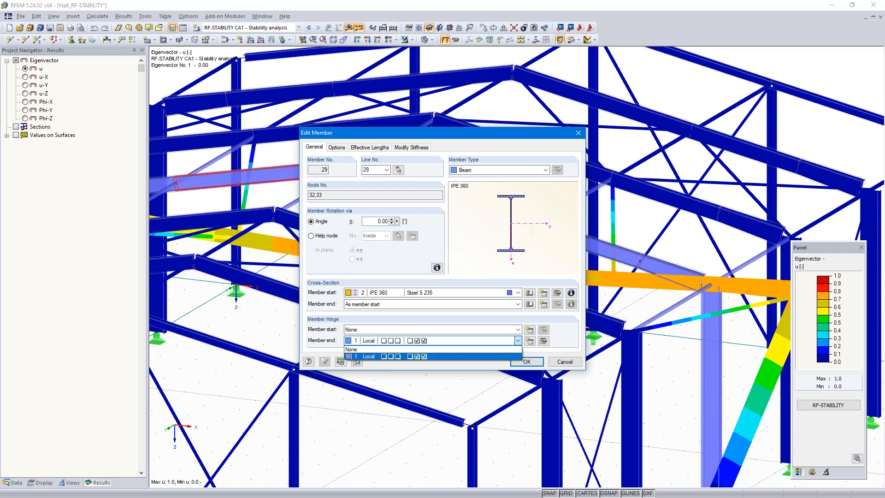
pyautogui.click(451, 353)
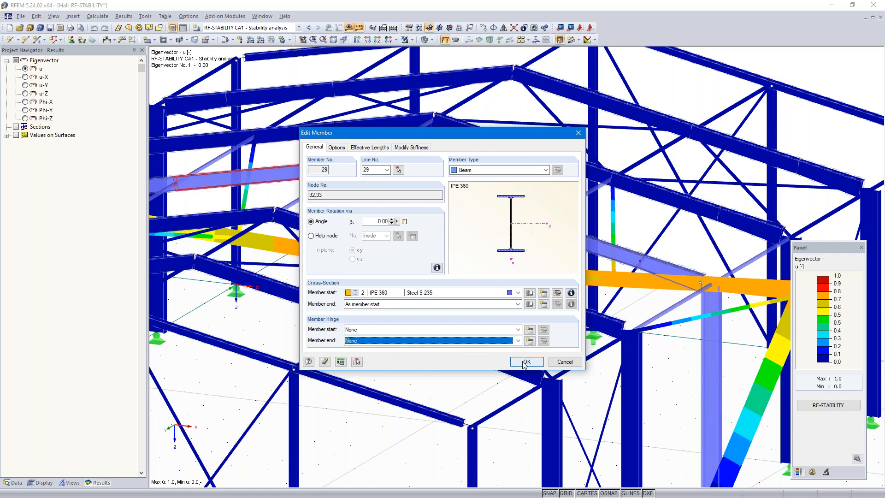
pyautogui.click(524, 364)
pyautogui.click(425, 271)
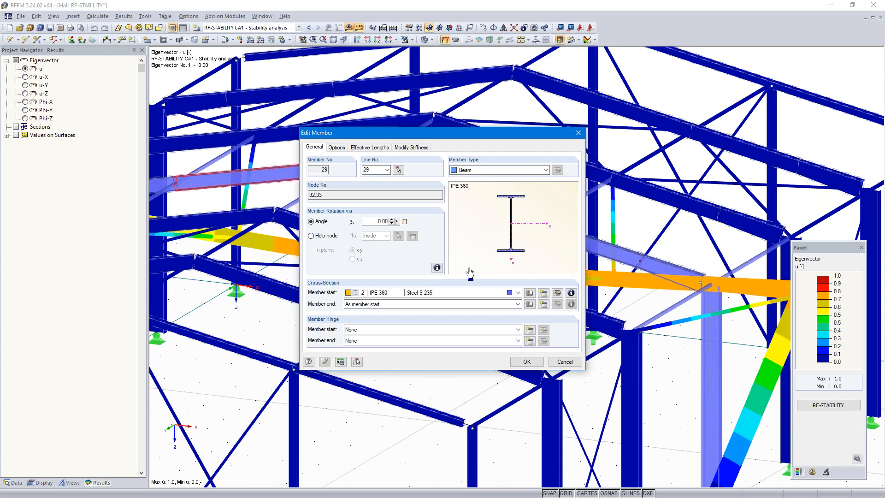
# Step: Remove the member end hinge at the eaves from the tapered rafter member No. 32 of the same frame
pyautogui.doubleClick(683, 280)
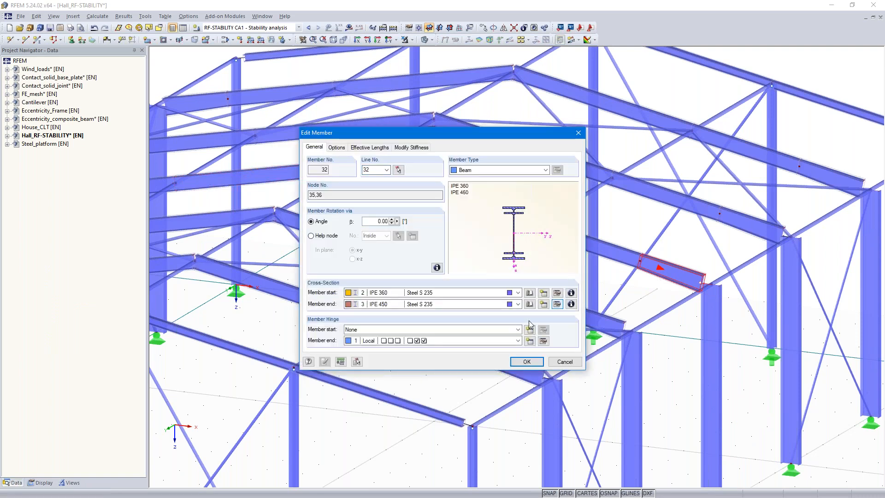
pyautogui.click(491, 342)
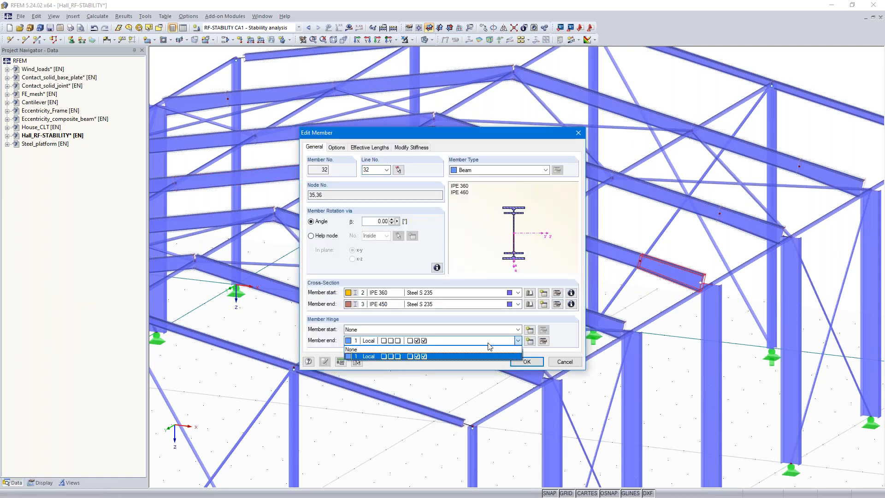
pyautogui.click(450, 350)
pyautogui.click(527, 362)
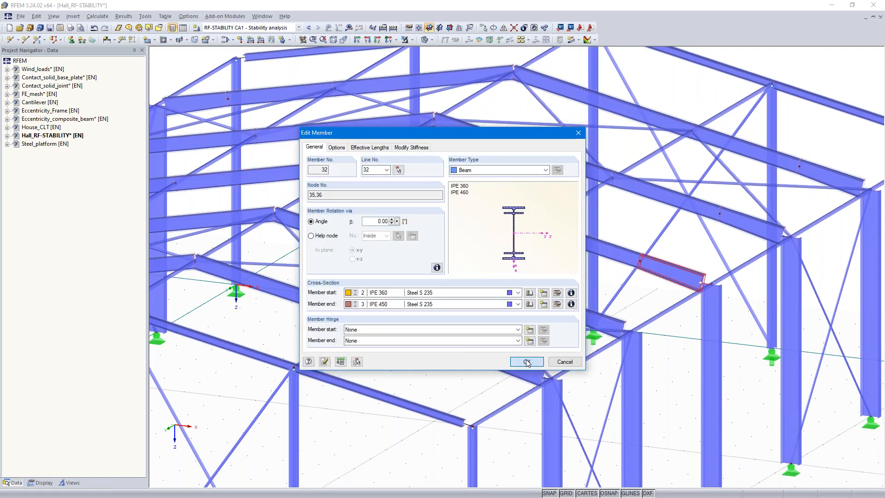
# Step: Select load case LC1 - Self-weight, calculate it, and examine the global deformations of the whole hall
pyautogui.click(309, 28)
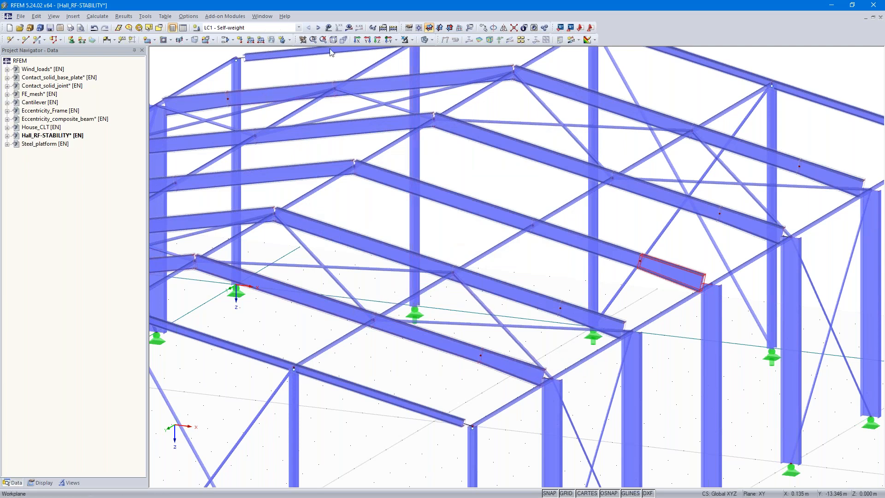
pyautogui.click(348, 27)
pyautogui.click(424, 265)
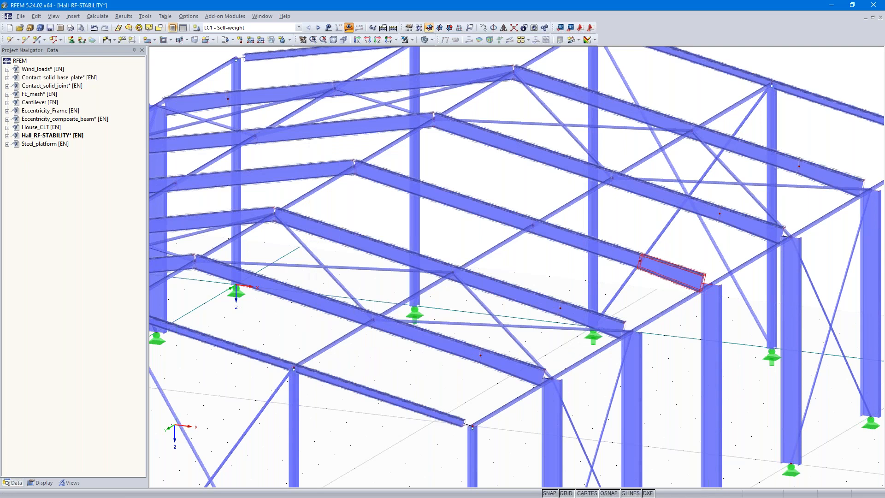
pyautogui.scroll(-12, 447, 280)
pyautogui.scroll(5, 446, 281)
pyautogui.moveTo(447, 279); pyautogui.dragTo(523, 250, button='middle')
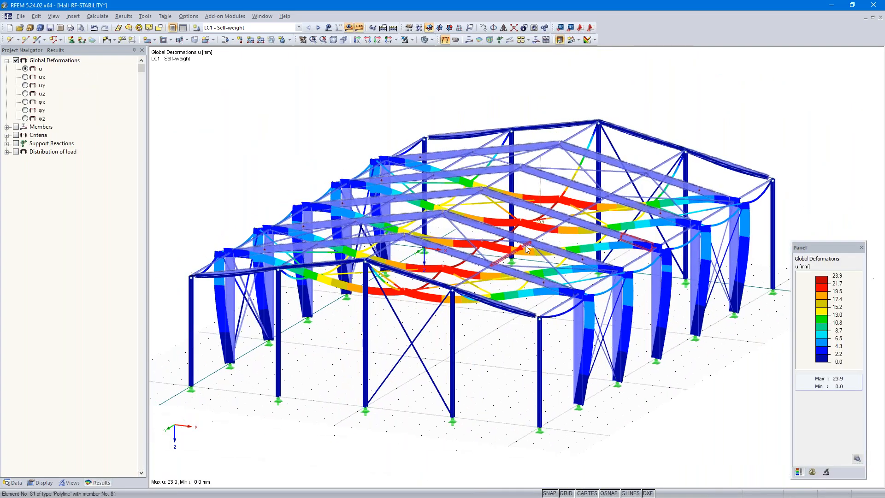
pyautogui.scroll(2, 523, 250)
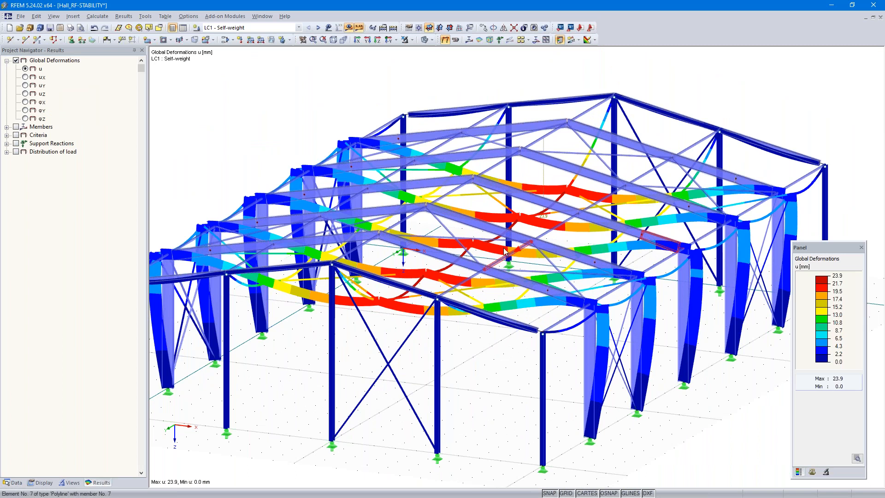
# Step: Activate the Steel_platform model and inspect its beams, columns and bracing
pyautogui.click(13, 483)
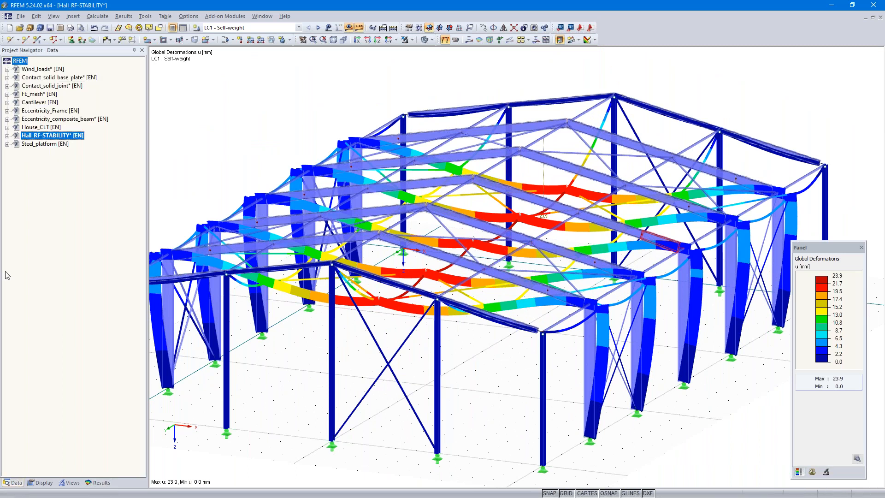
pyautogui.doubleClick(45, 144)
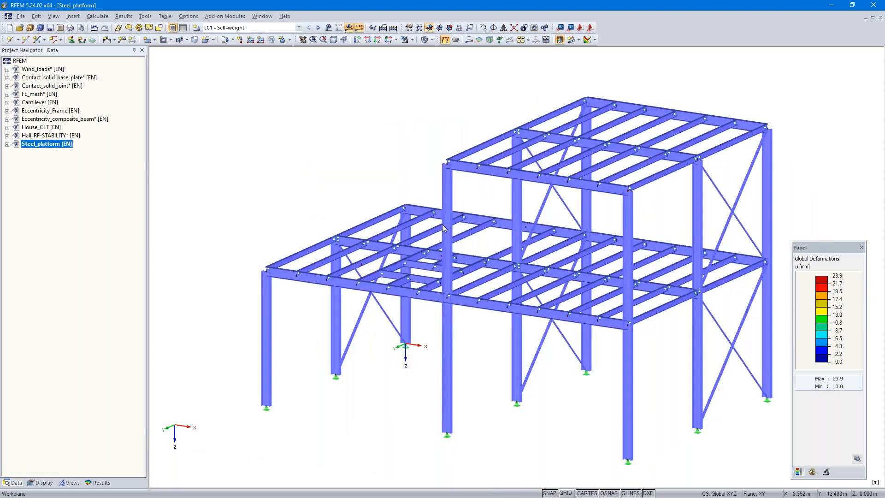
pyautogui.scroll(4, 373, 182)
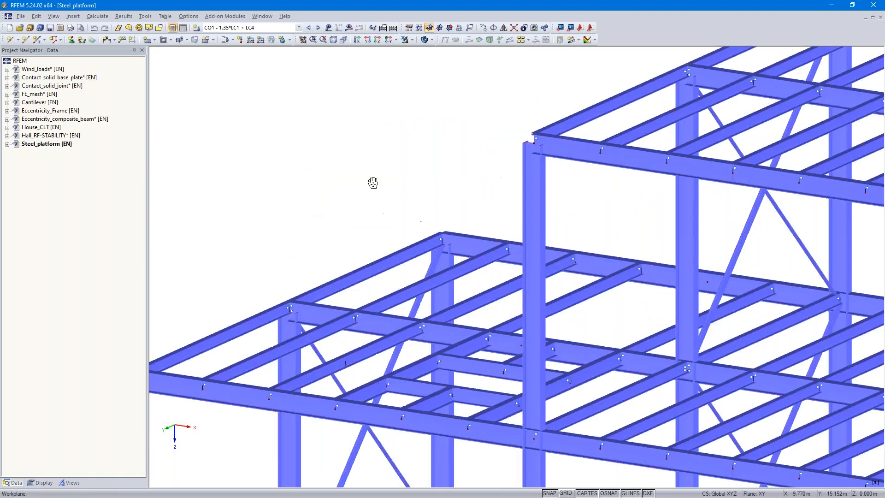
pyautogui.scroll(-5, 375, 183)
pyautogui.moveTo(375, 184); pyautogui.dragTo(337, 163, button='middle')
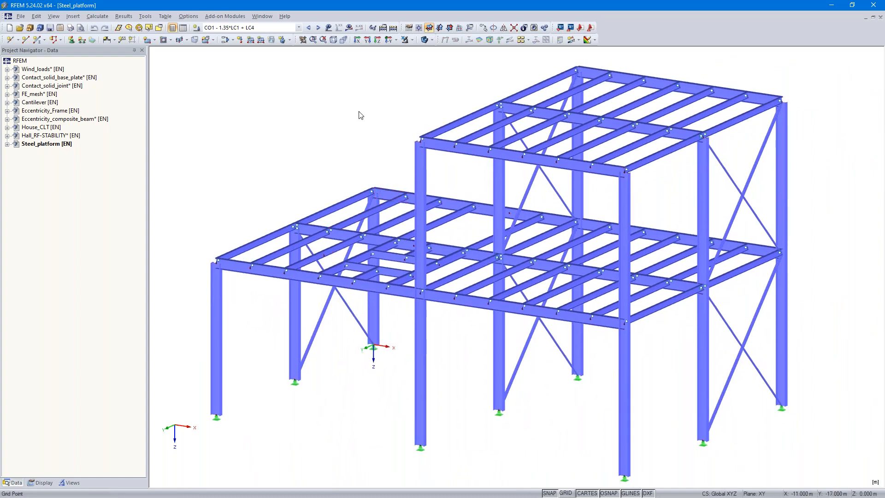
# Step: Try to calculate all load cases and combinations of the platform, read the calculation messages and close them
pyautogui.click(393, 28)
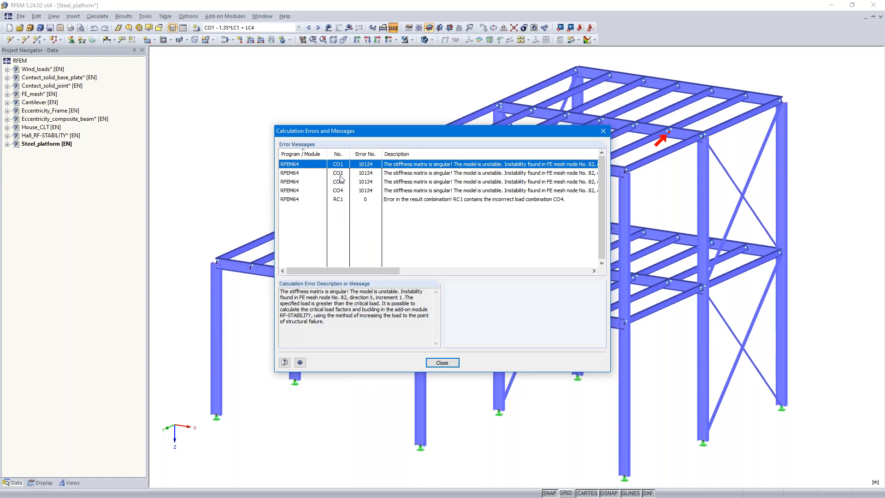
pyautogui.click(441, 363)
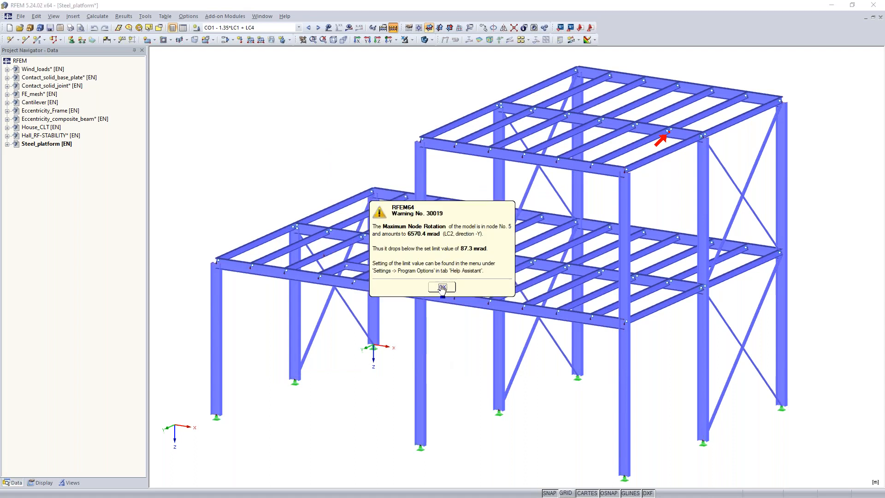
pyautogui.click(441, 291)
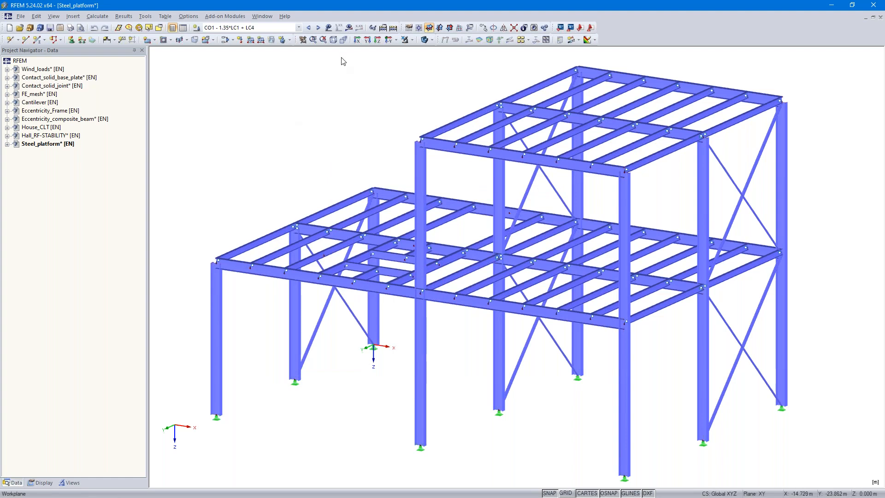
# Step: Set load combination CO1 to geometrically linear analysis and modify its loading by a factor of 0.1
pyautogui.click(385, 28)
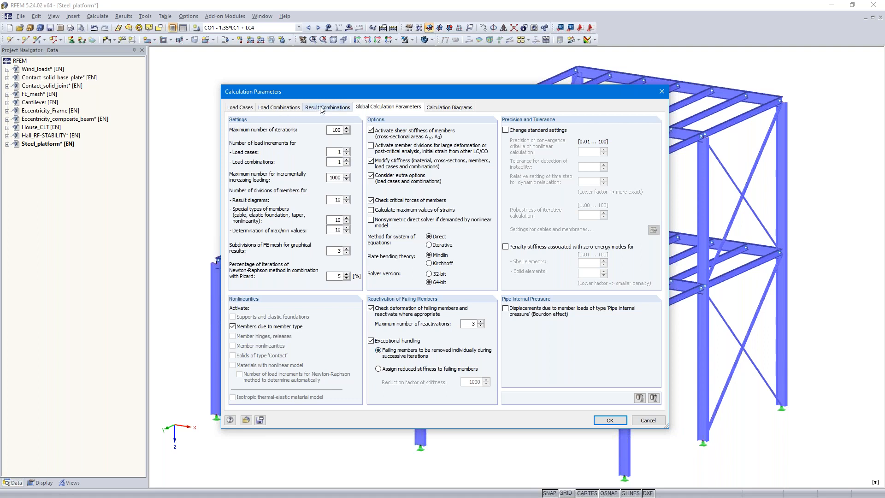
pyautogui.click(287, 109)
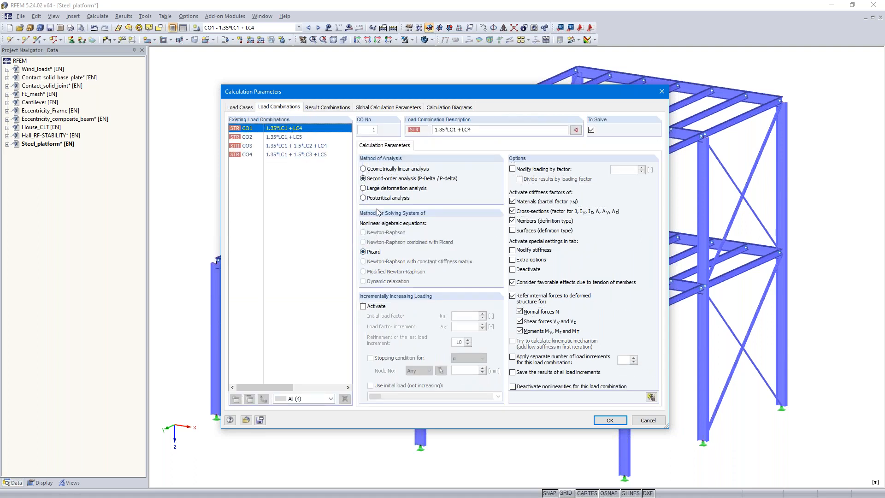
pyautogui.click(364, 169)
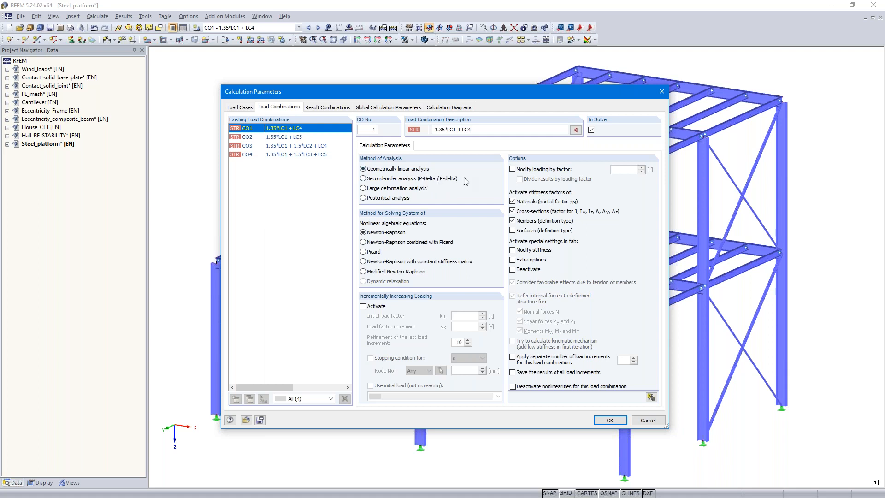
pyautogui.click(513, 169)
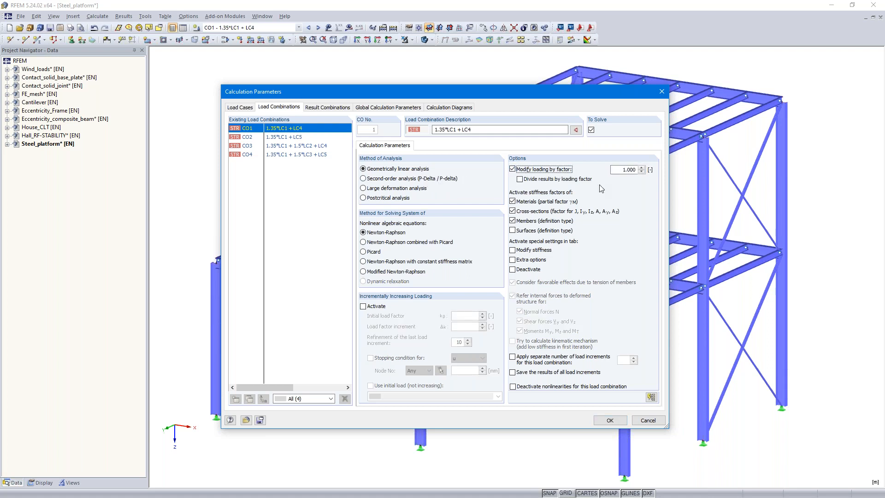
pyautogui.doubleClick(624, 170)
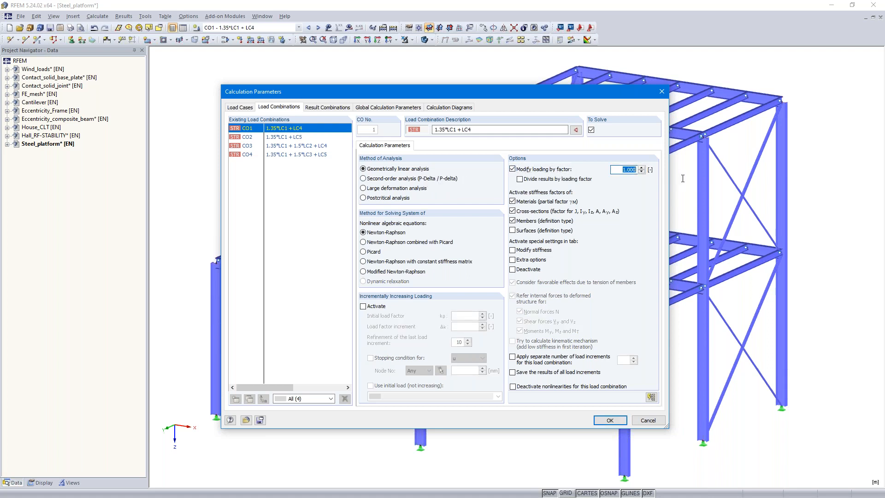
pyautogui.write('0,')
pyautogui.write('1')
pyautogui.click(610, 421)
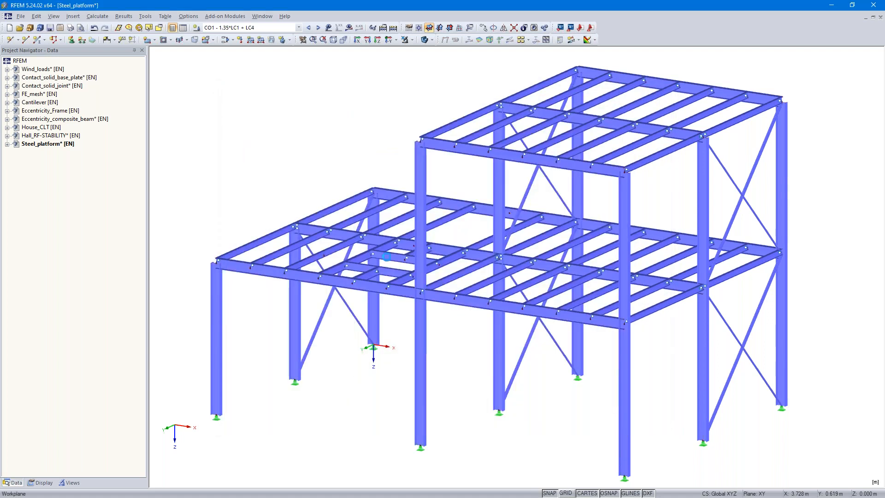
# Step: Calculate load combination CO1 and examine the platform's global deformations from the side
pyautogui.click(350, 29)
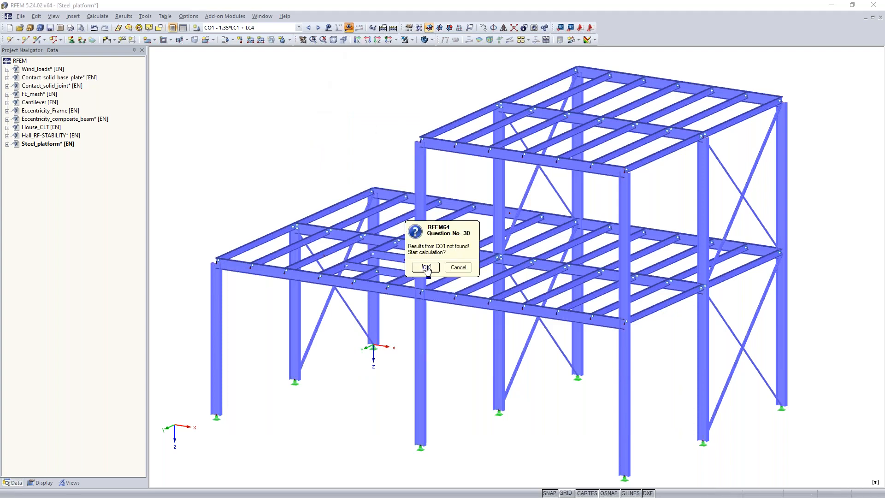
pyautogui.click(424, 266)
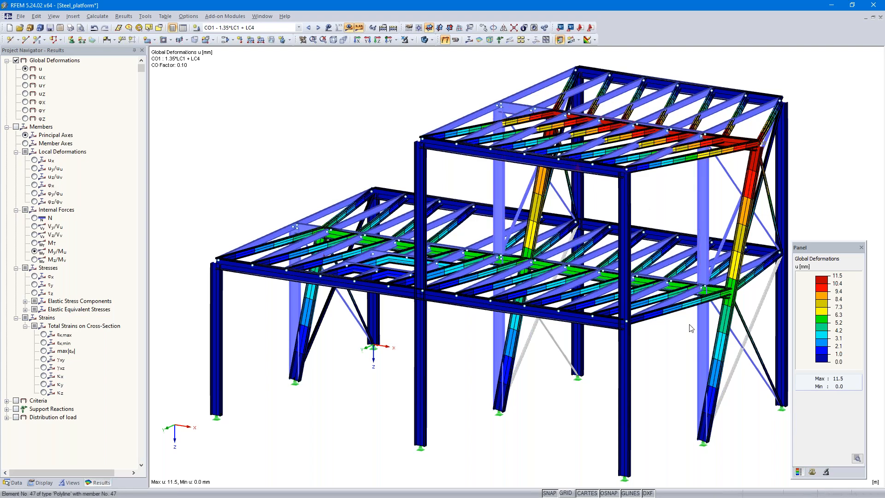
pyautogui.keyDown('ctrl'); pyautogui.moveTo(679, 409); pyautogui.dragTo(434, 369, button='middle'); pyautogui.keyUp('ctrl')
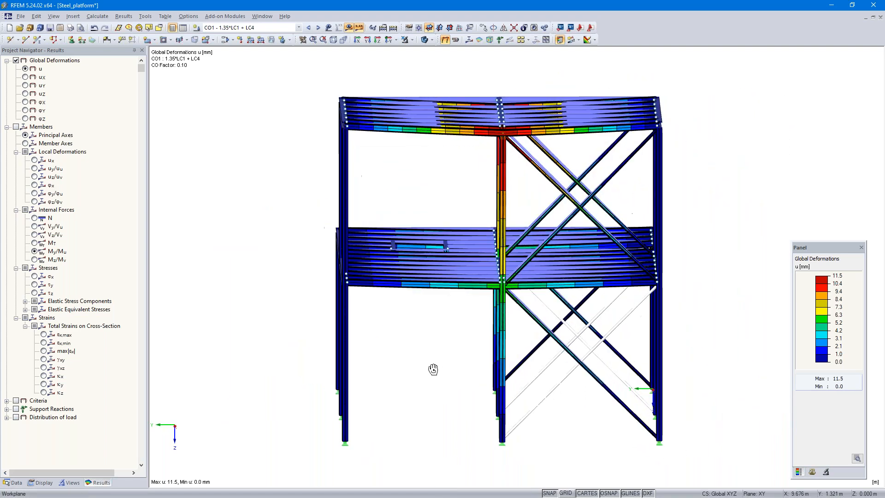
# Step: Isolate the middle frame of columns and beams in visibility mode and examine its deformation in the reverse Y-direction view
pyautogui.moveTo(484, 451); pyautogui.dragTo(510, 88)
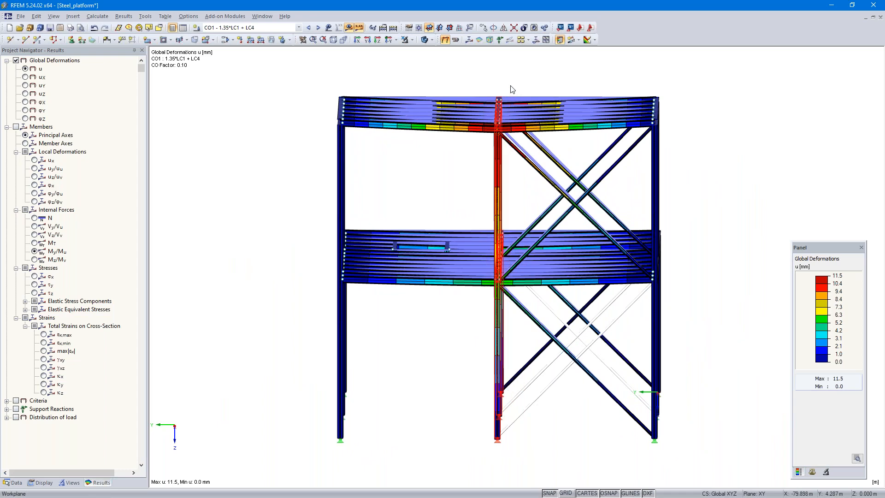
pyautogui.click(413, 41)
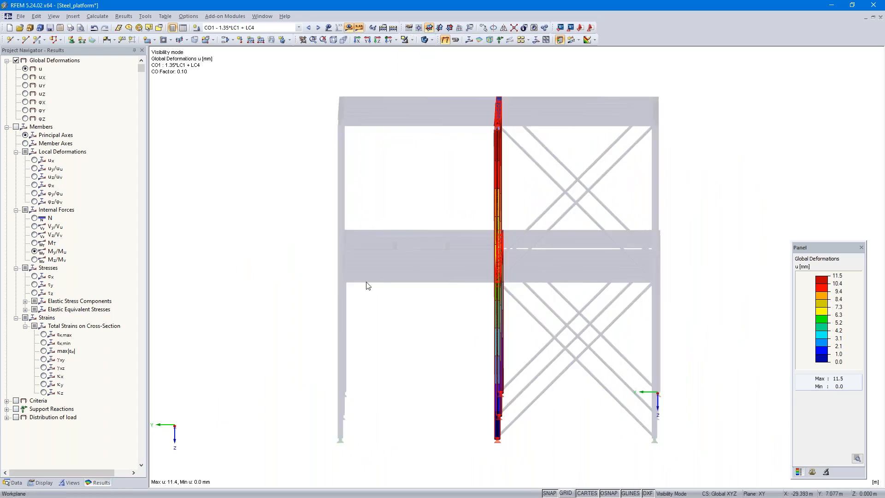
pyautogui.scroll(-1, 286, 286)
pyautogui.keyDown('ctrl'); pyautogui.moveTo(286, 285); pyautogui.dragTo(429, 285, button='middle'); pyautogui.keyUp('ctrl')
pyautogui.scroll(1, 429, 284)
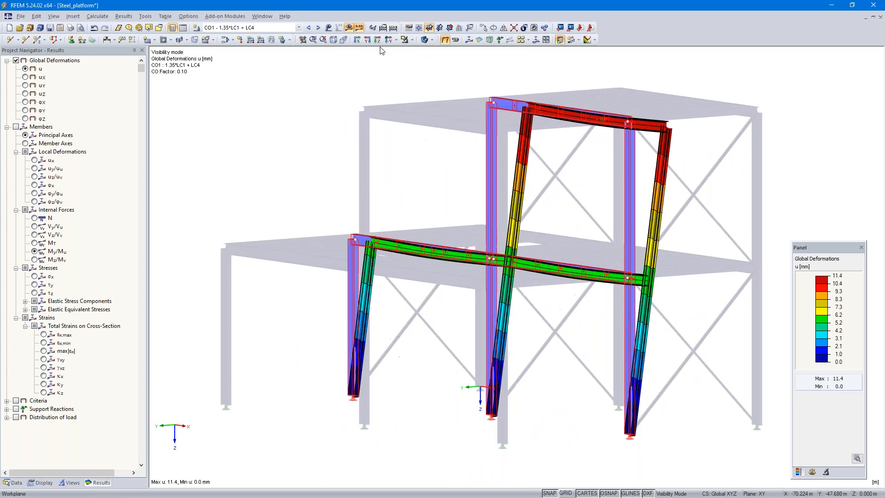
pyautogui.click(388, 41)
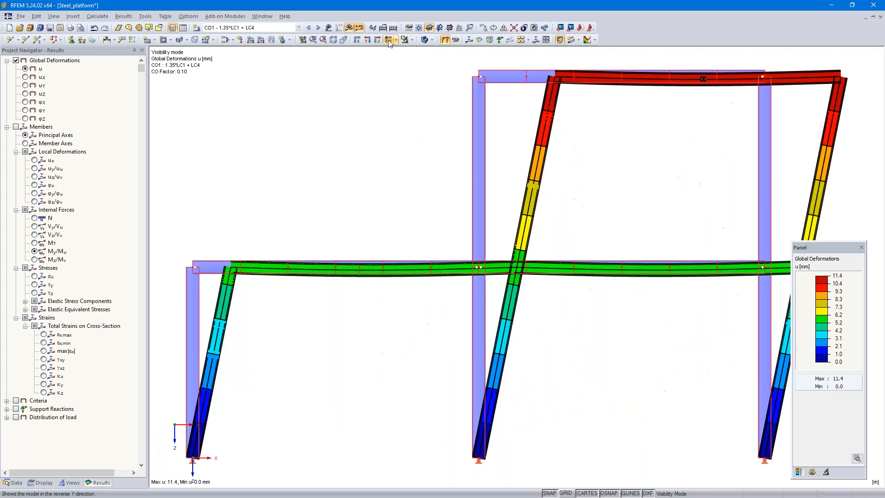
# Step: Hide the results and set the member start and end hinges of all members in the isolated middle frame to None
pyautogui.click(359, 28)
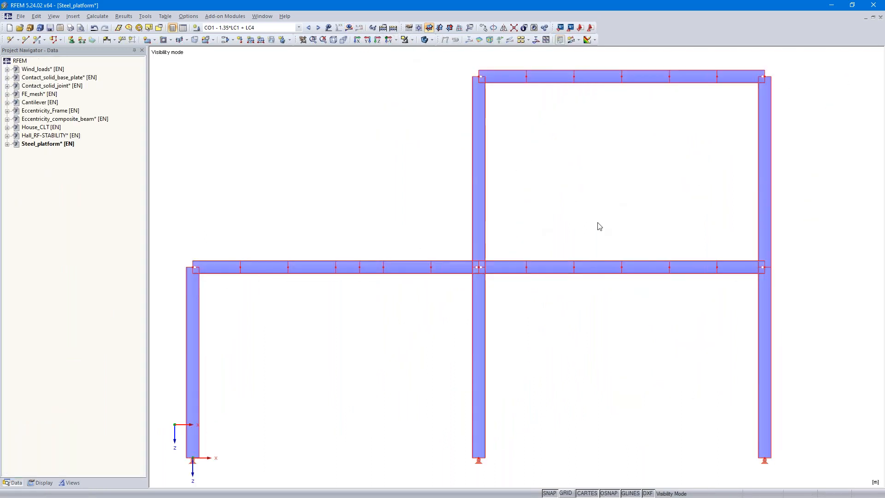
pyautogui.click(570, 135)
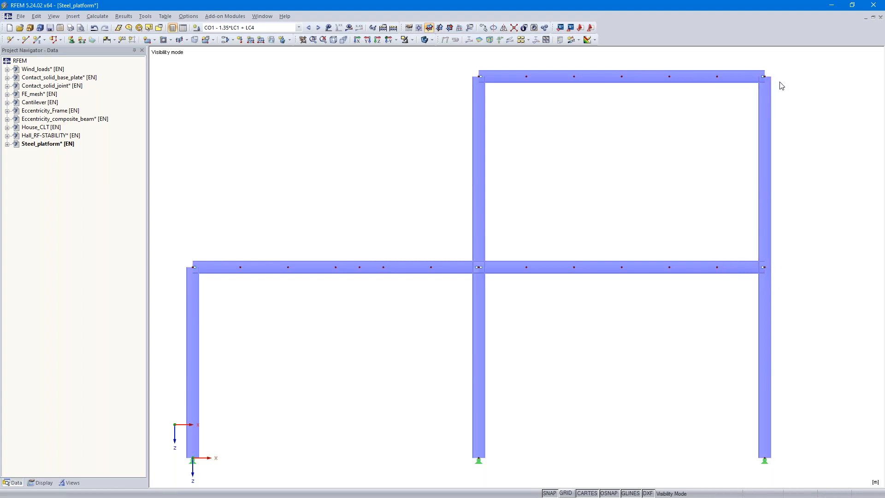
pyautogui.moveTo(804, 59); pyautogui.dragTo(178, 391)
pyautogui.doubleClick(190, 341)
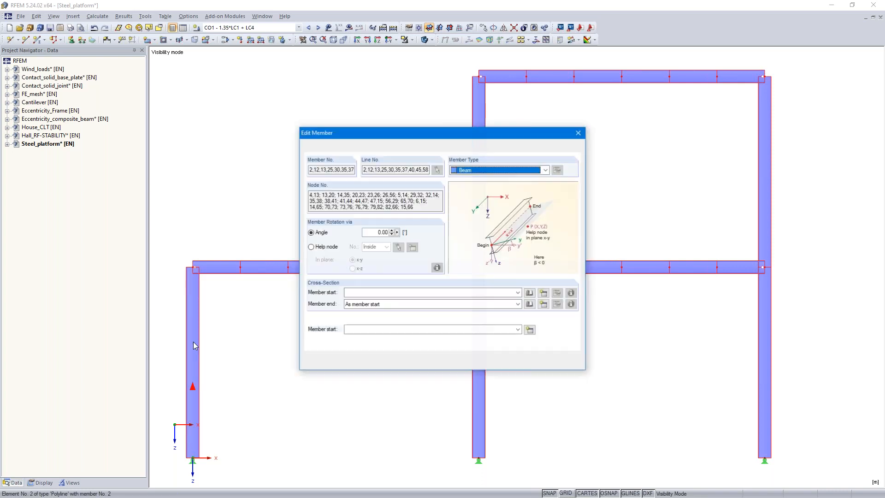
pyautogui.click(420, 329)
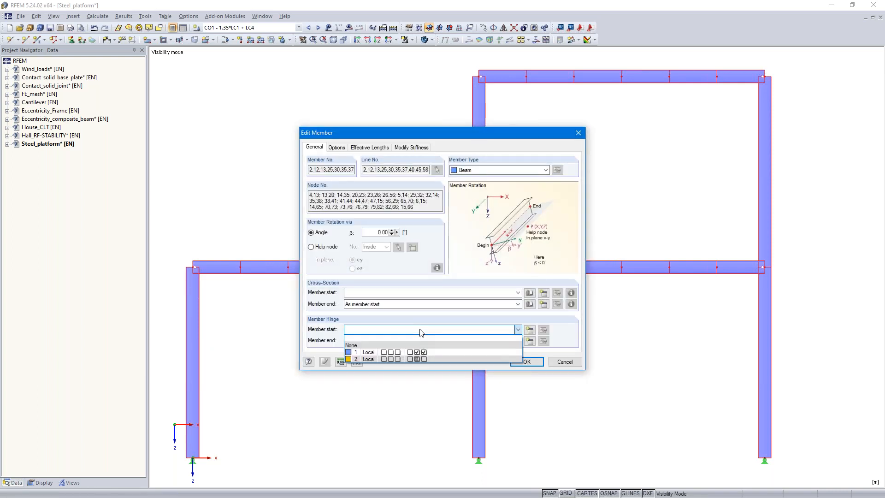
pyautogui.click(395, 345)
pyautogui.click(394, 341)
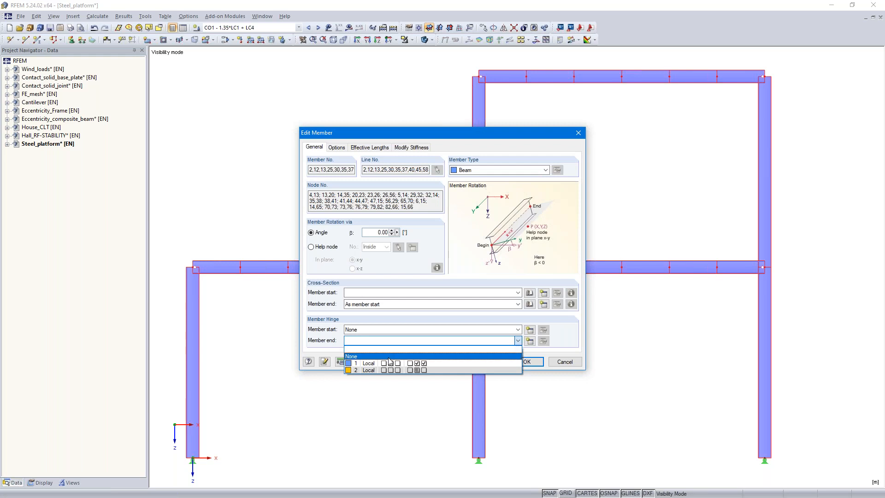
pyautogui.click(389, 357)
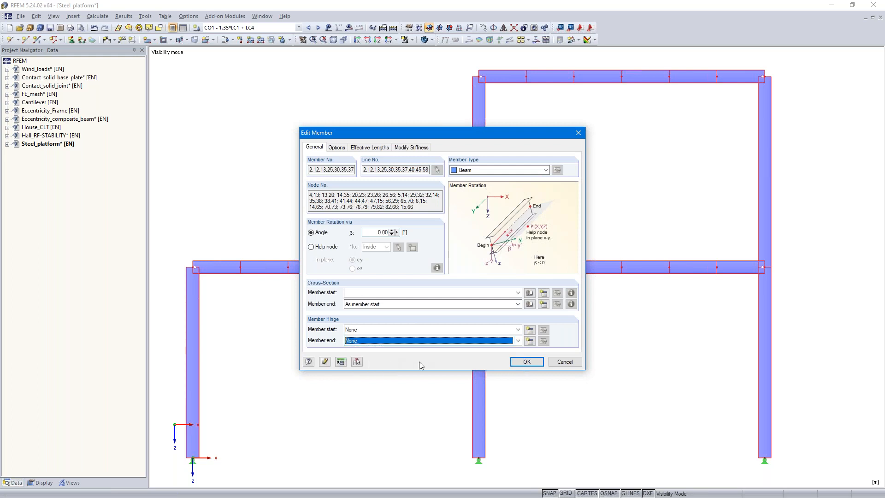
pyautogui.click(527, 362)
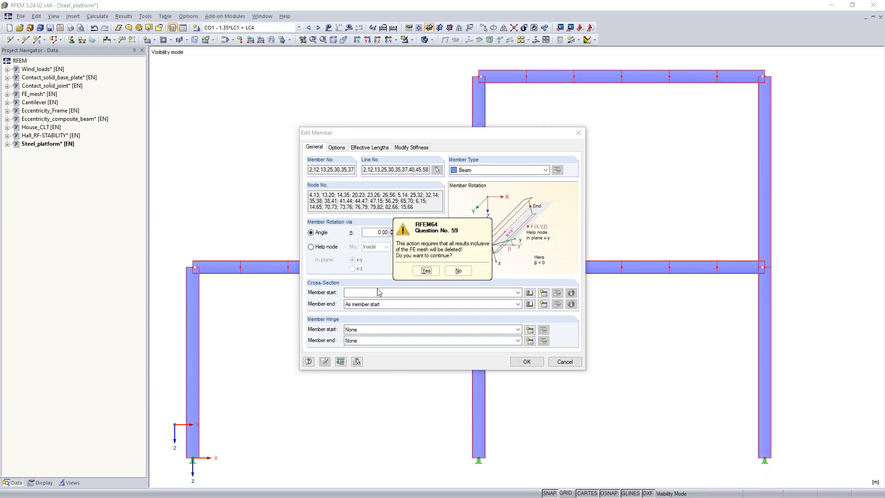
pyautogui.click(425, 271)
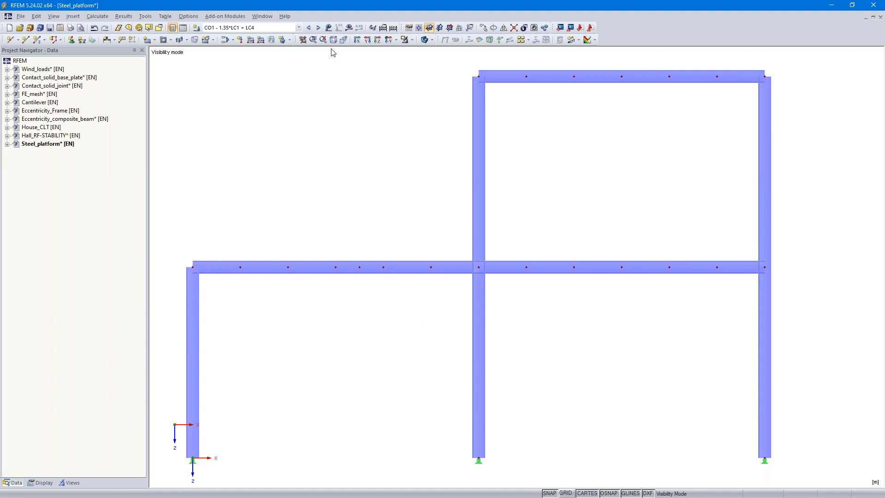
# Step: Leave visibility mode and show the complete platform in isometric view
pyautogui.click(414, 42)
pyautogui.click(431, 119)
pyautogui.click(333, 40)
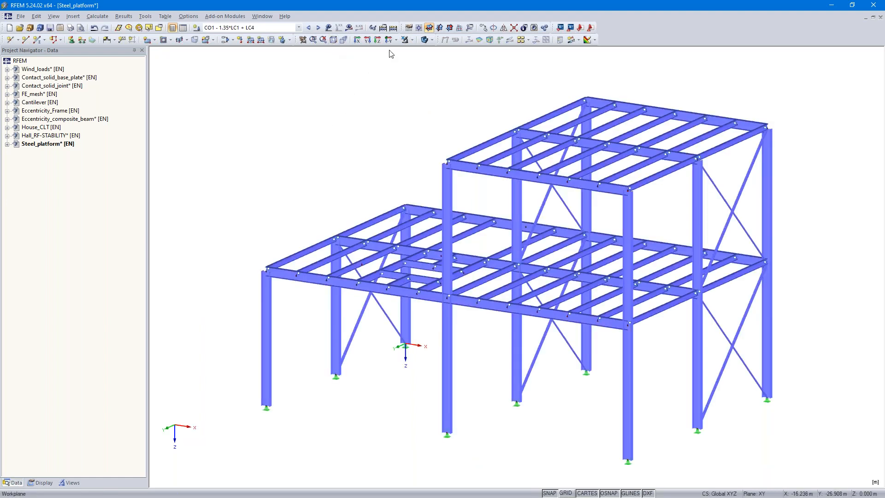
# Step: Set CO1 to second-order analysis (P-Delta), deactivate its loading factor, and start the calculation of all load cases and combinations
pyautogui.click(383, 29)
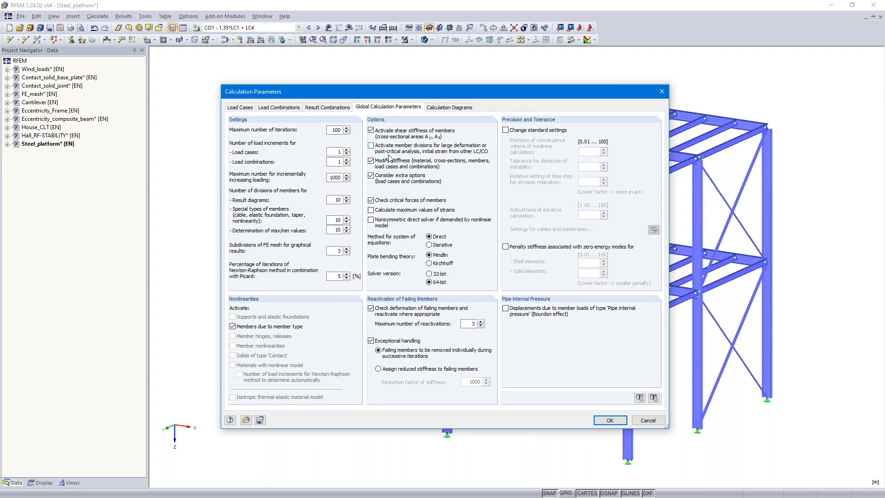
pyautogui.click(283, 109)
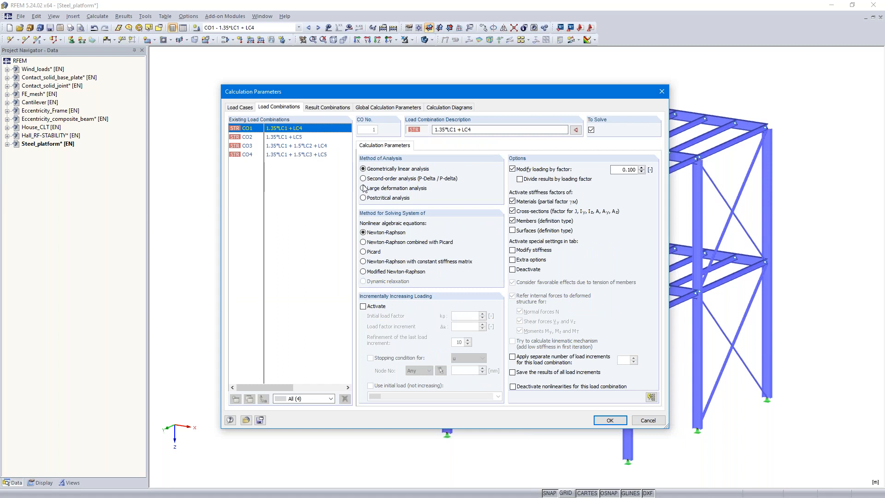
pyautogui.click(363, 179)
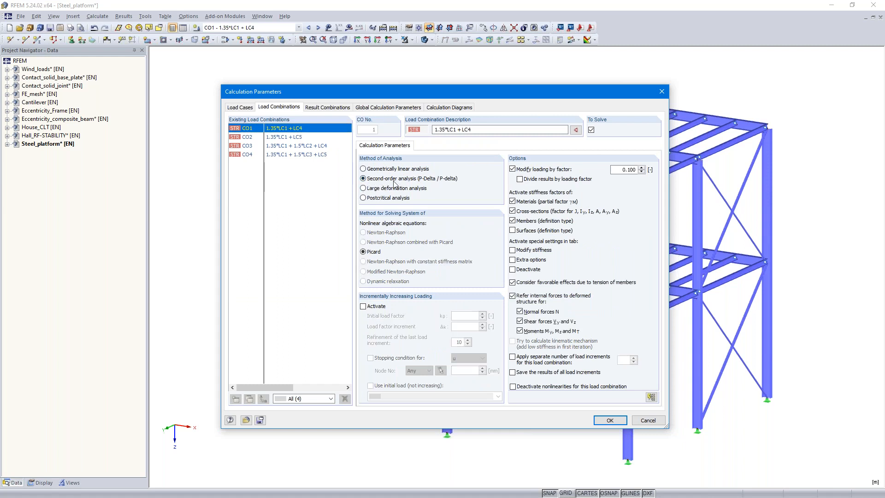
pyautogui.click(513, 169)
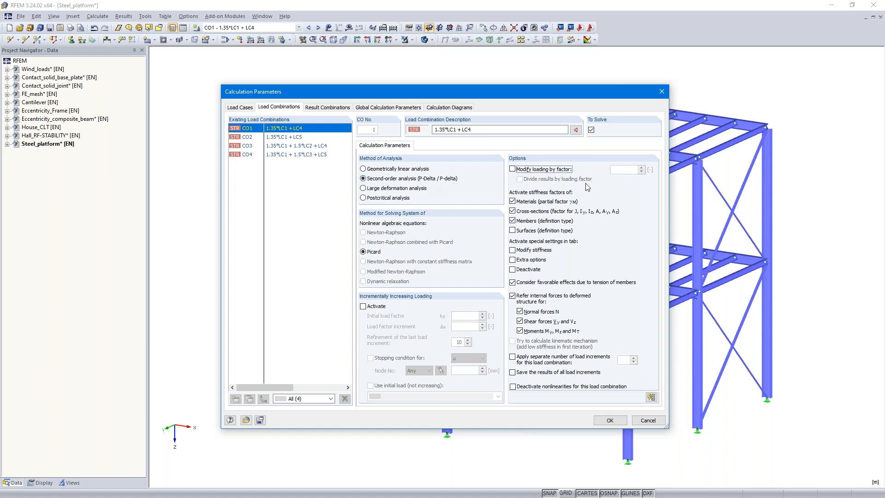
pyautogui.click(622, 420)
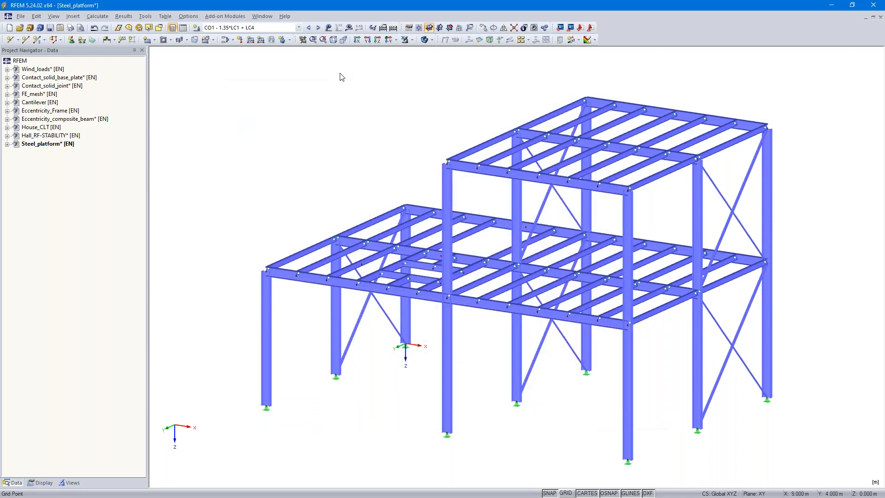
pyautogui.click(393, 27)
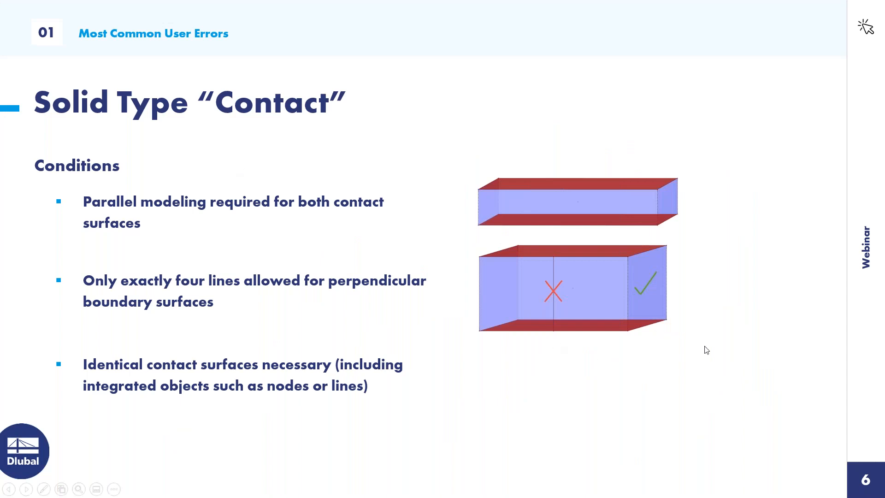
pyautogui.press('Right')
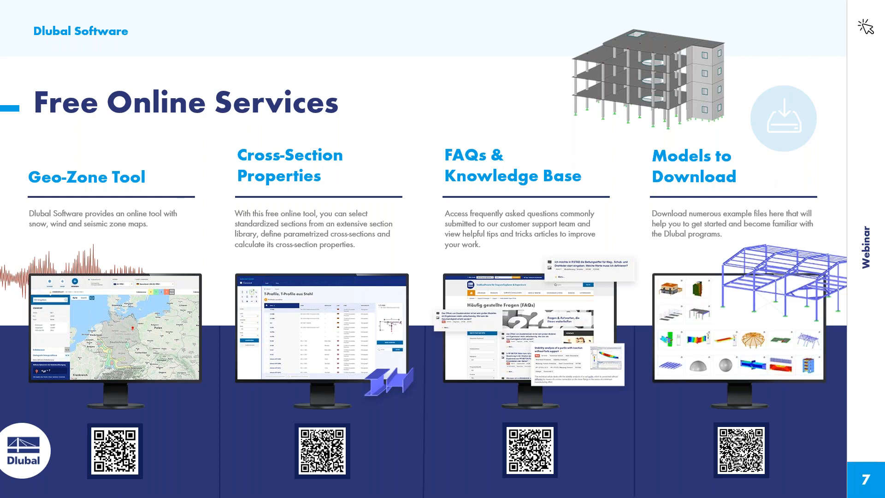
pyautogui.click(214, 268)
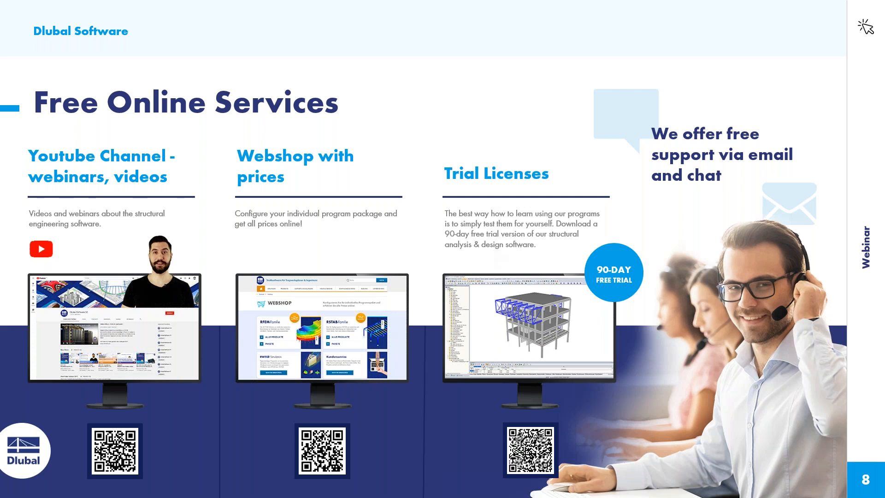
pyautogui.click(621, 268)
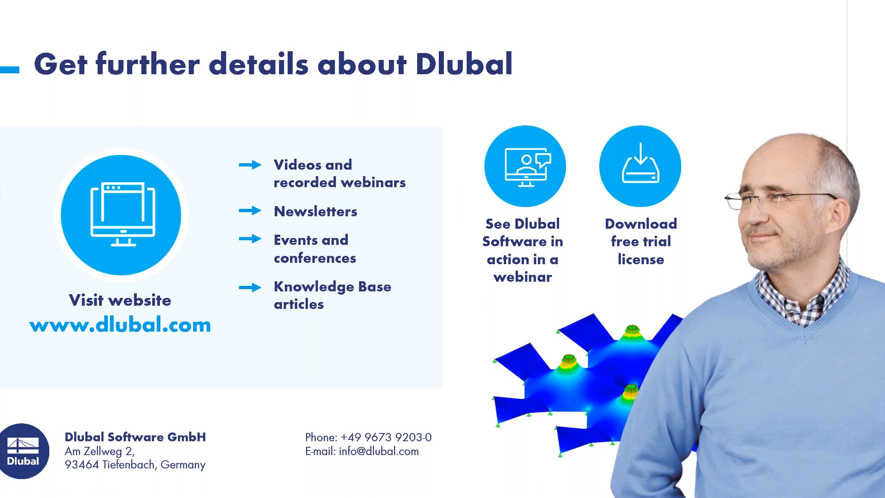
# Step: Switch to the browser, open the Webinars page of the Dlubal website and look through the webinar list
pyautogui.hotkey('alt', 'Tab')
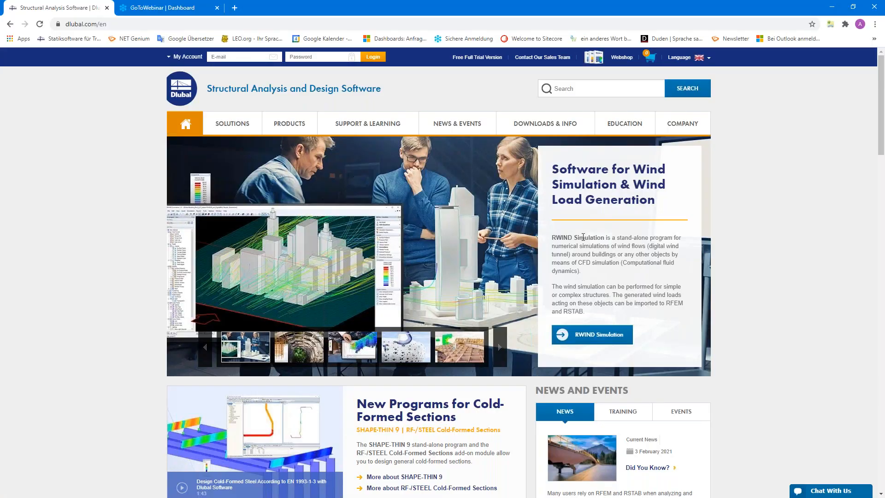
pyautogui.moveTo(462, 133)
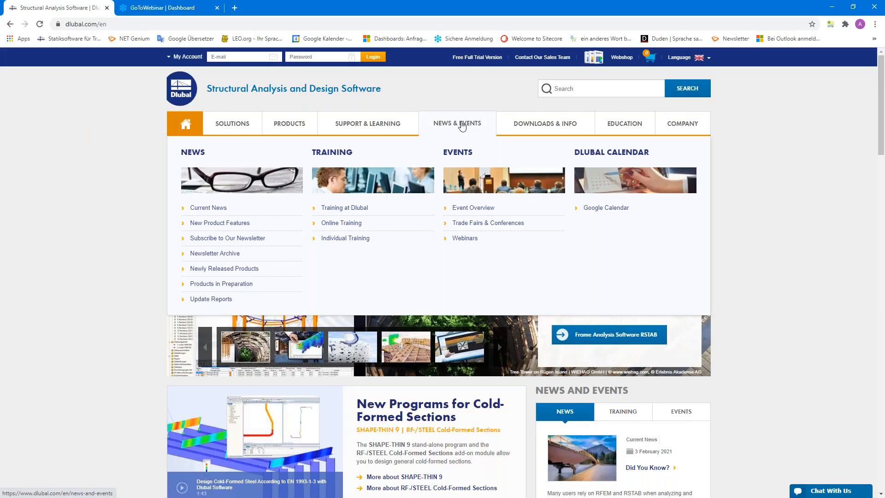
pyautogui.click(465, 238)
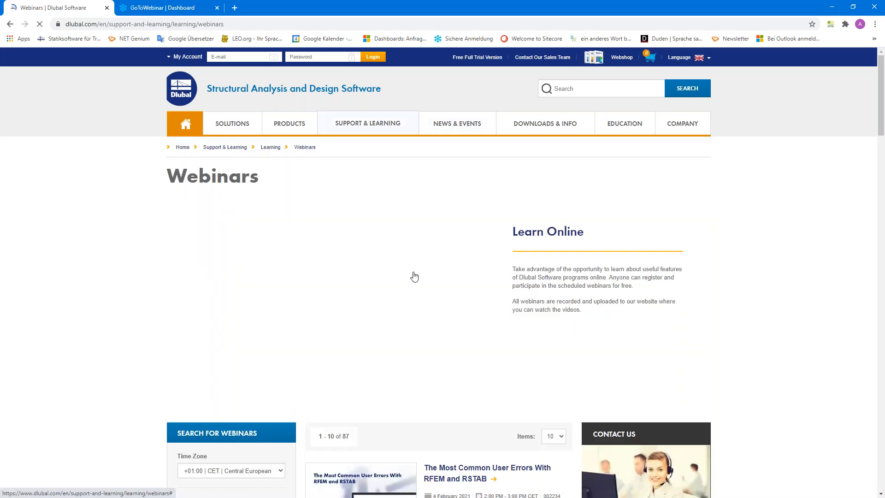
pyautogui.scroll(-1, 415, 277)
pyautogui.scroll(-6, 414, 276)
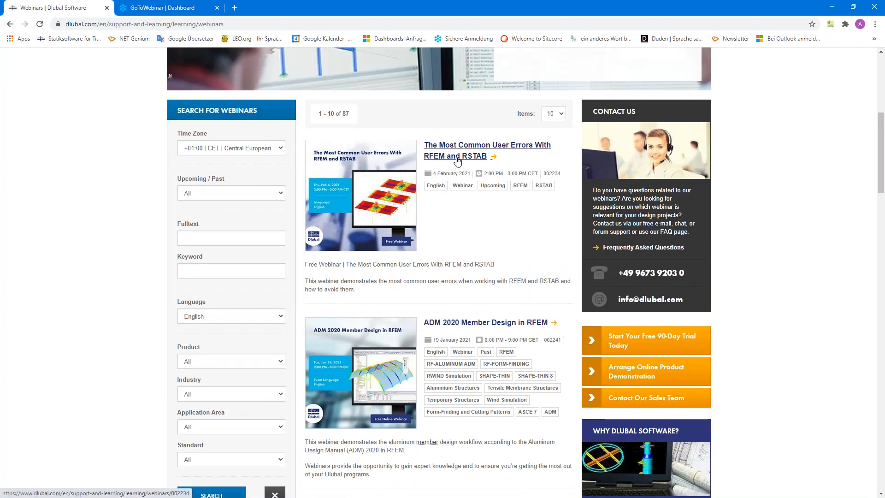
# Step: Open the webinar page "The Most Common User Errors With RFEM and RSTAB" and review its information through to the presentation slides download
pyautogui.click(457, 160)
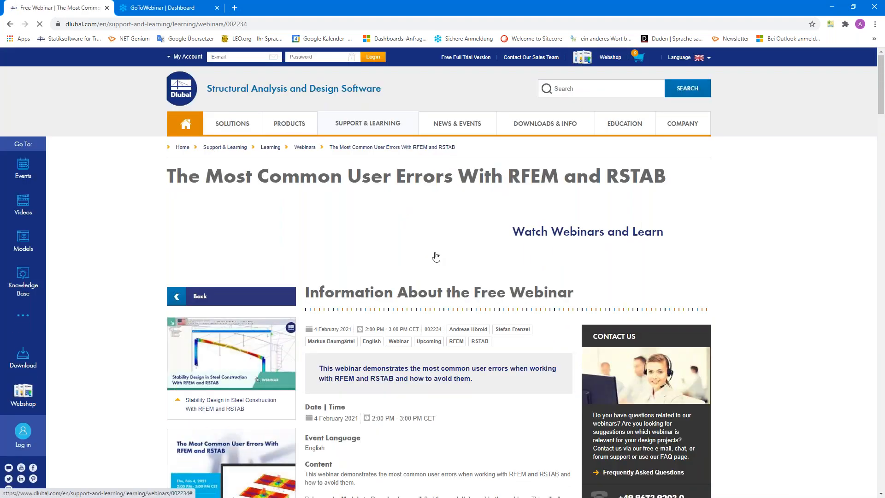
pyautogui.scroll(-4, 436, 257)
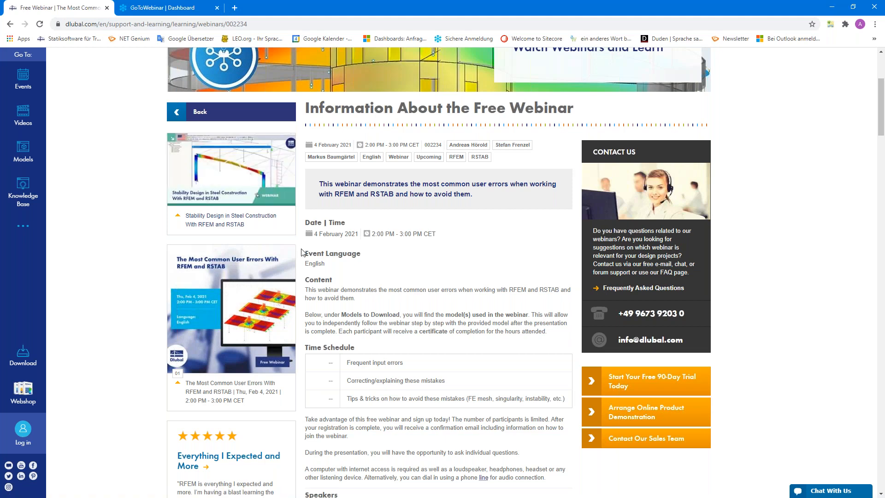
pyautogui.scroll(-2, 302, 252)
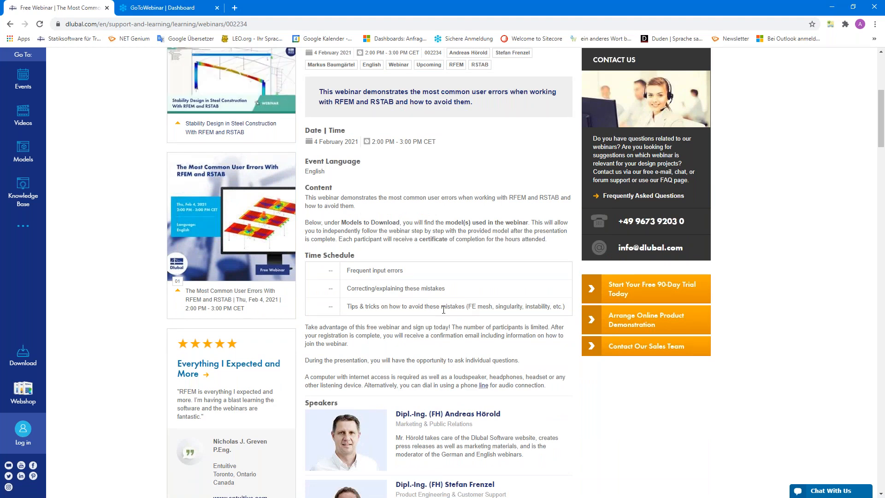
pyautogui.scroll(-9, 444, 310)
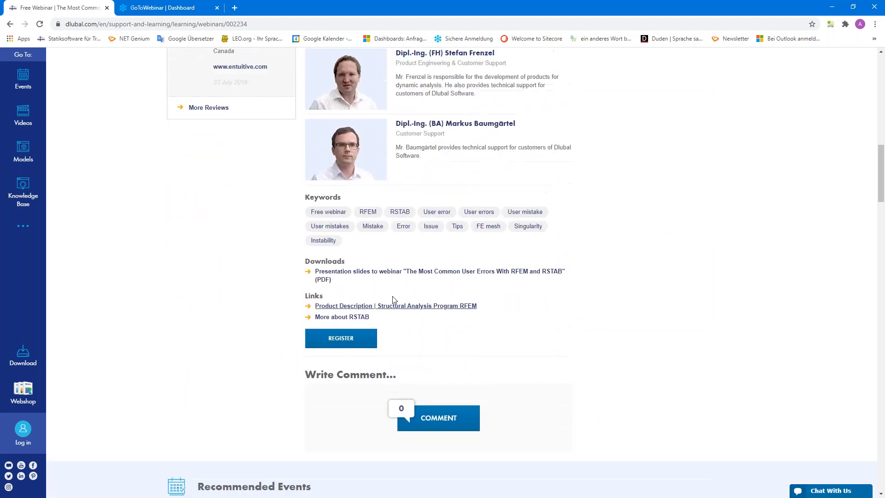
pyautogui.scroll(1, 392, 296)
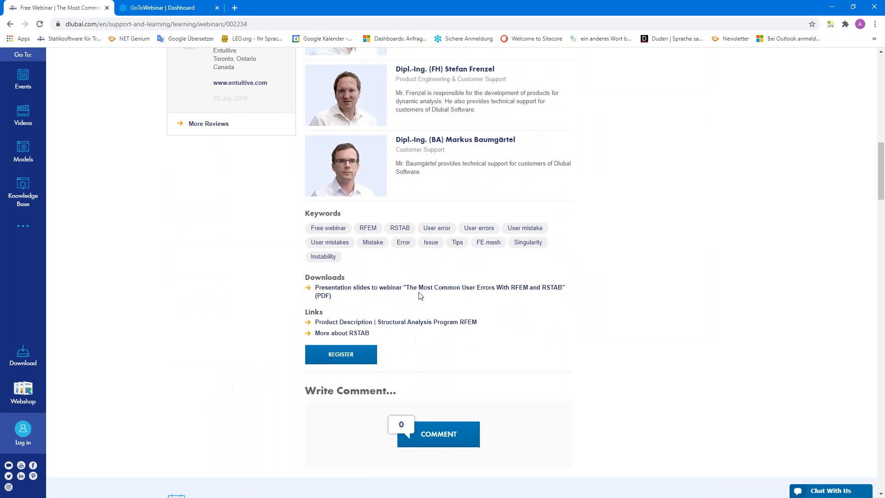
# Step: Browse the first two sets of models under Models to Download, return to the first set, and look at the Videos section
pyautogui.scroll(-17, 420, 296)
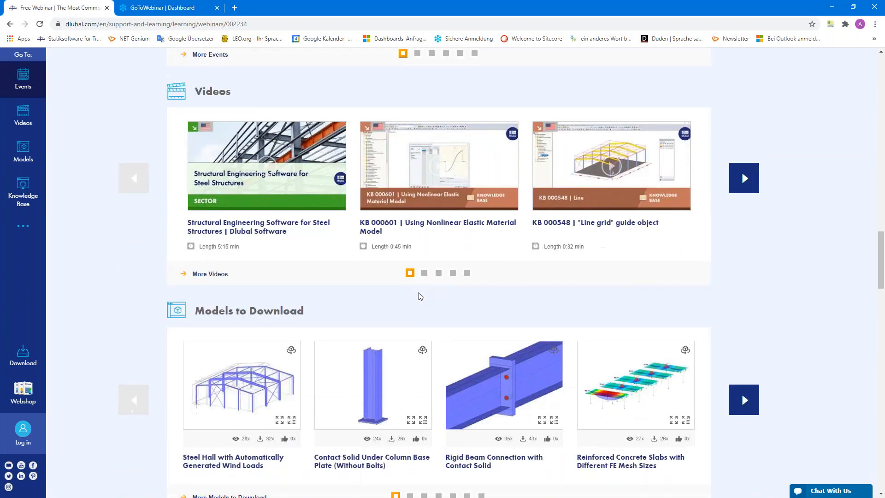
pyautogui.scroll(-3, 420, 297)
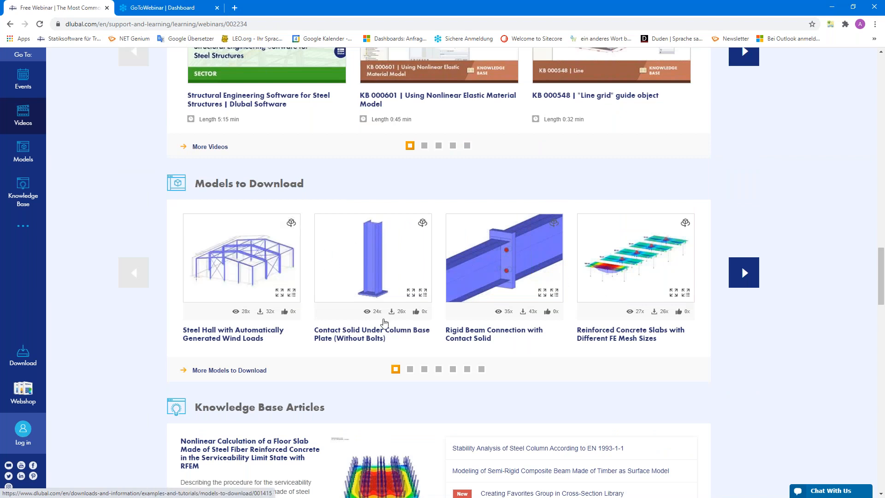
pyautogui.click(410, 369)
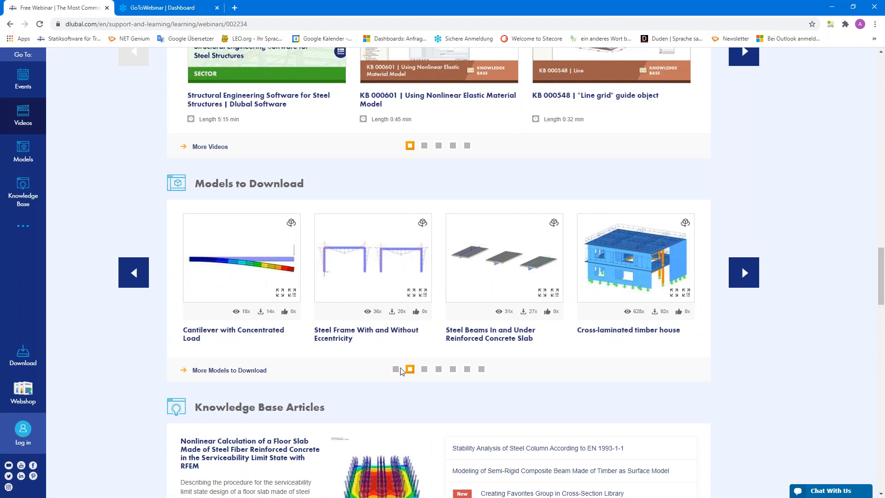
pyautogui.click(396, 370)
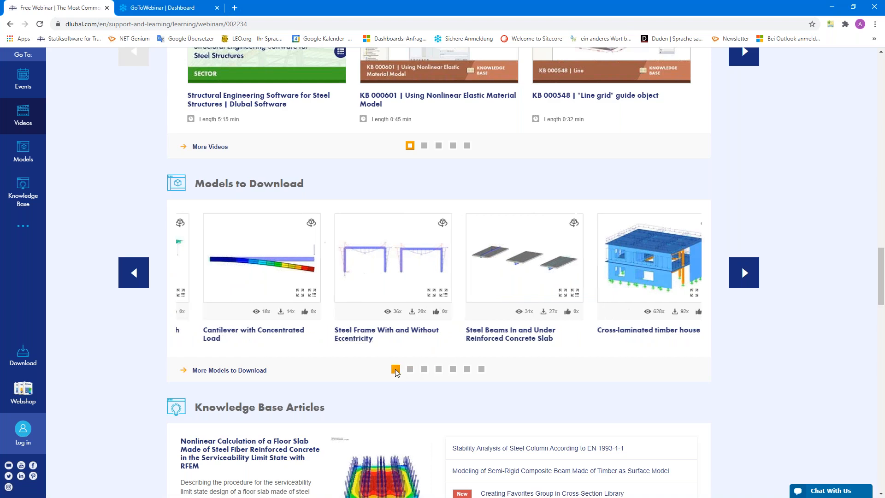
pyautogui.scroll(4, 384, 302)
pyautogui.scroll(1, 384, 302)
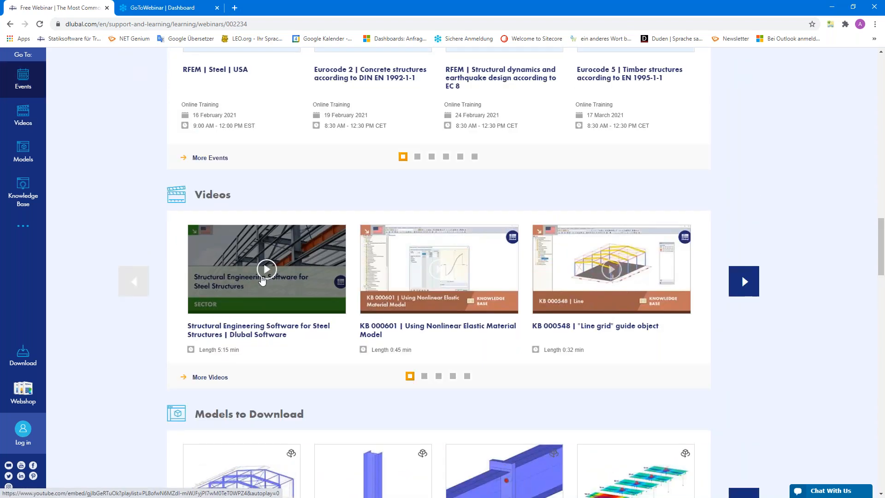